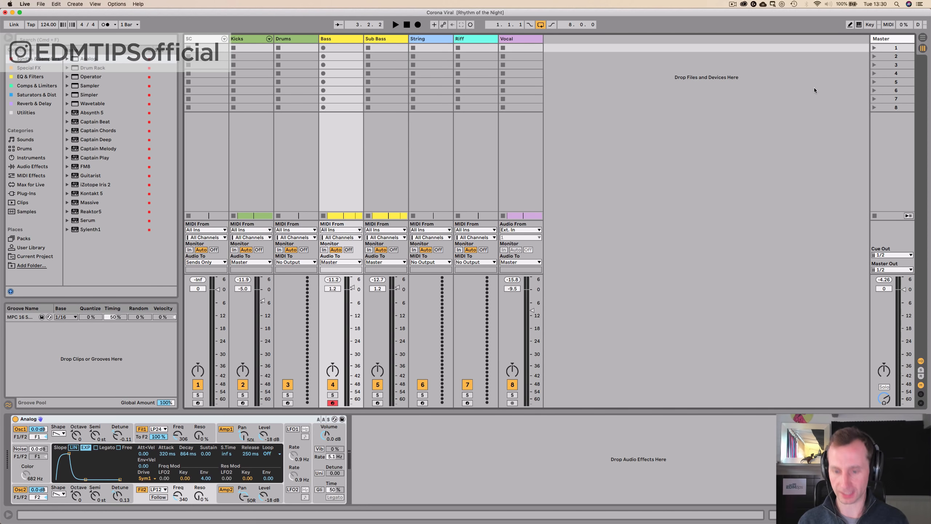
Insert a return track, rename it Bass RVB and colour it yellow like the bass tracks
key("super+alt+t")
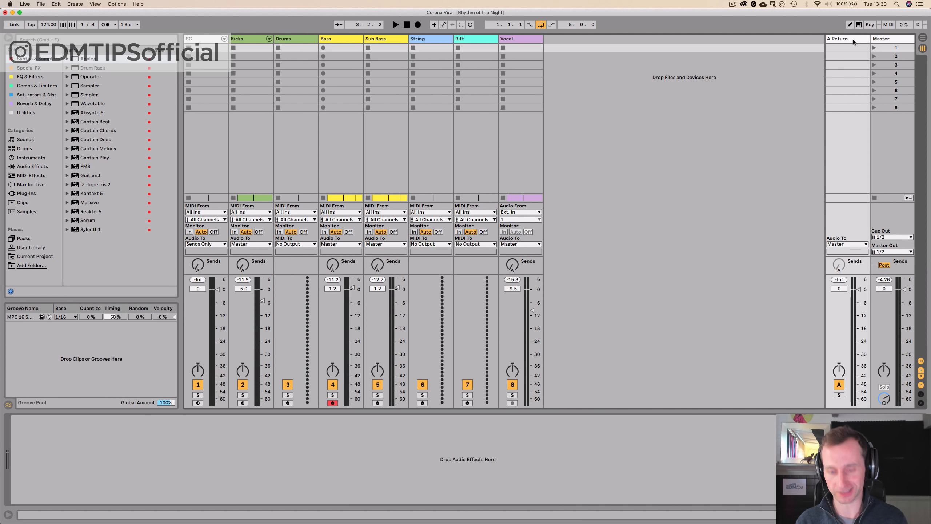
key("super+r")
type("Bas")
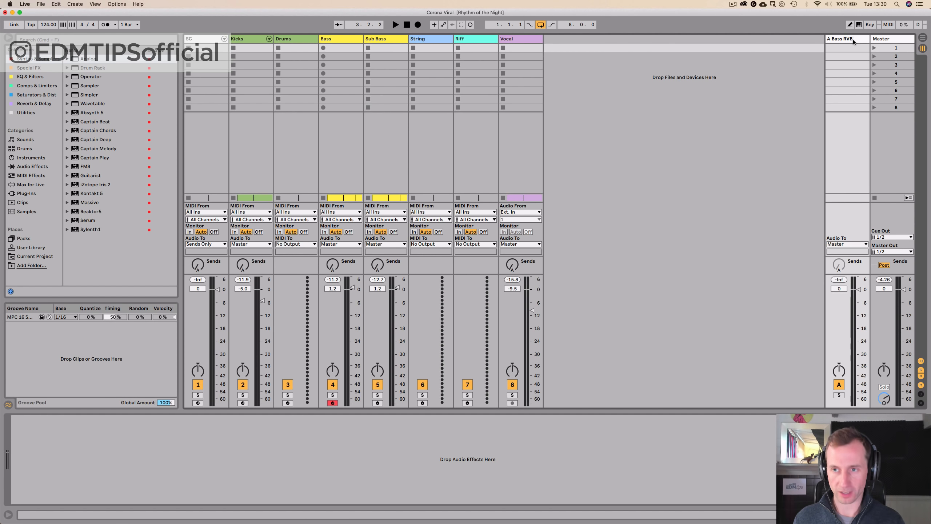
type("s RVB")
key("Return")
right_click(853, 41)
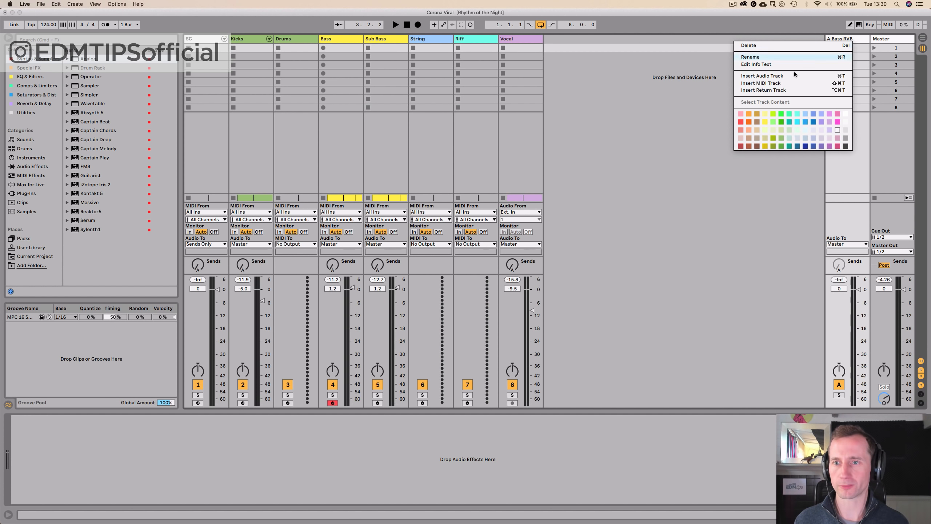
left_click(764, 114)
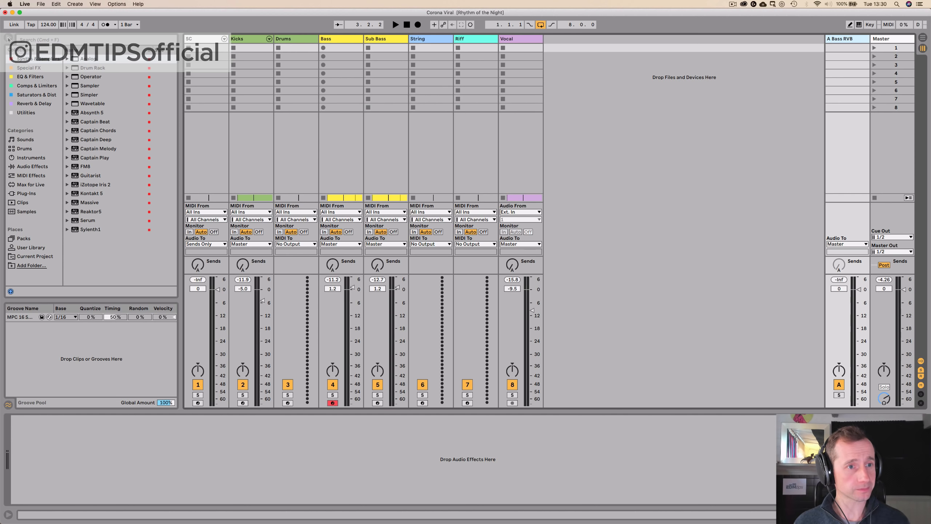
Load the Reverb effect onto the Bass RVB return track and play the loop briefly
left_click(26, 103)
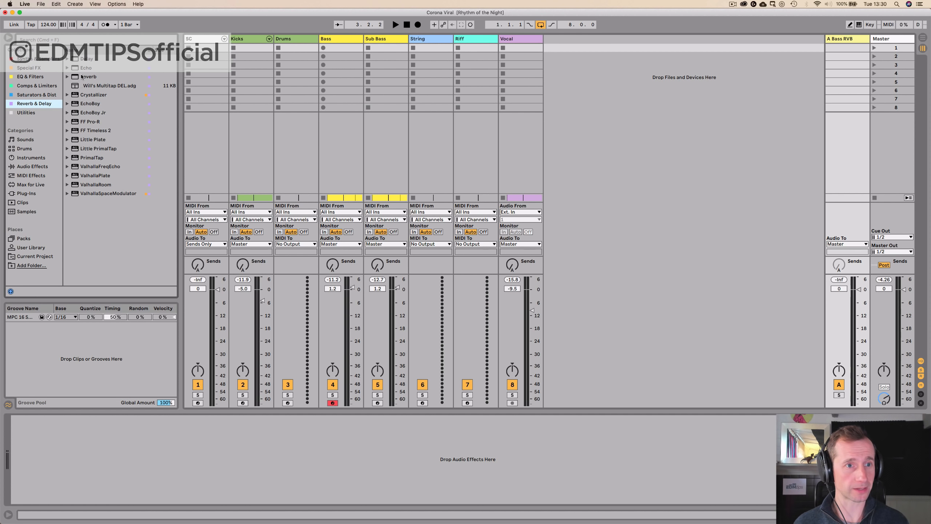
left_click_drag(85, 79, 858, 42)
key("space")
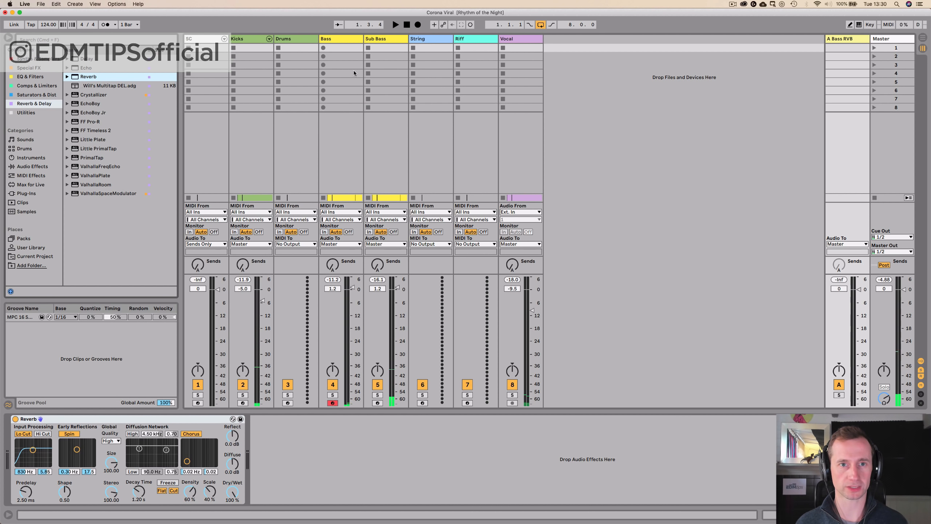
Add an EQ Eight to the Bass track with a low cut at about 90 Hz and audition it
left_click(343, 39)
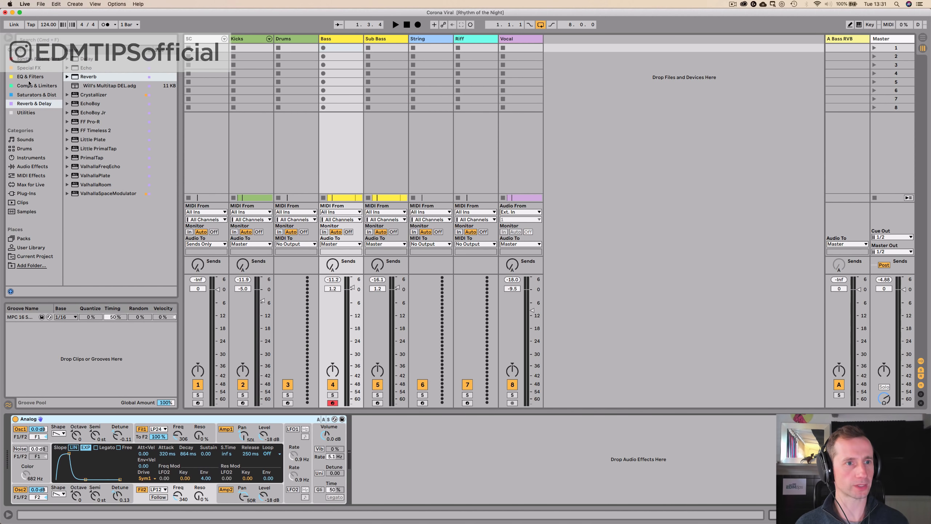
left_click(31, 77)
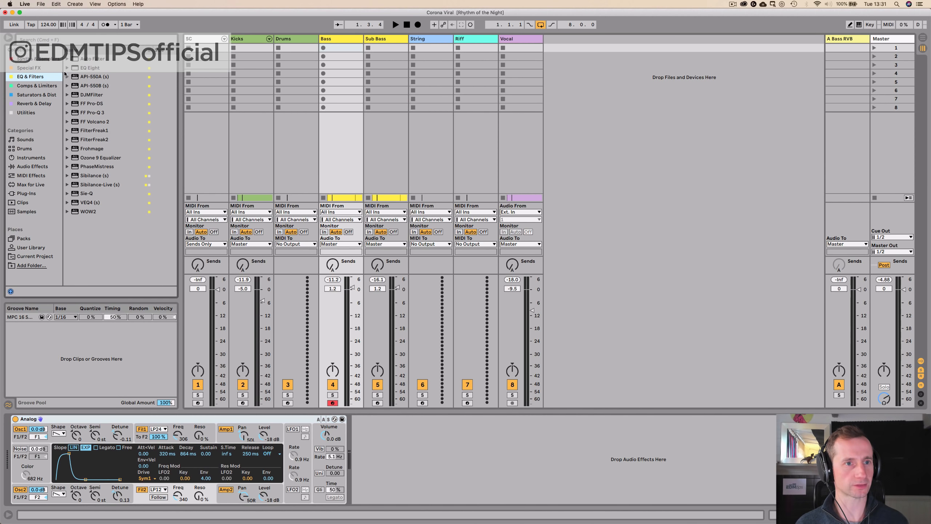
left_click_drag(87, 69, 413, 196)
left_click_drag(397, 391, 367, 429)
key("space")
key("Tab")
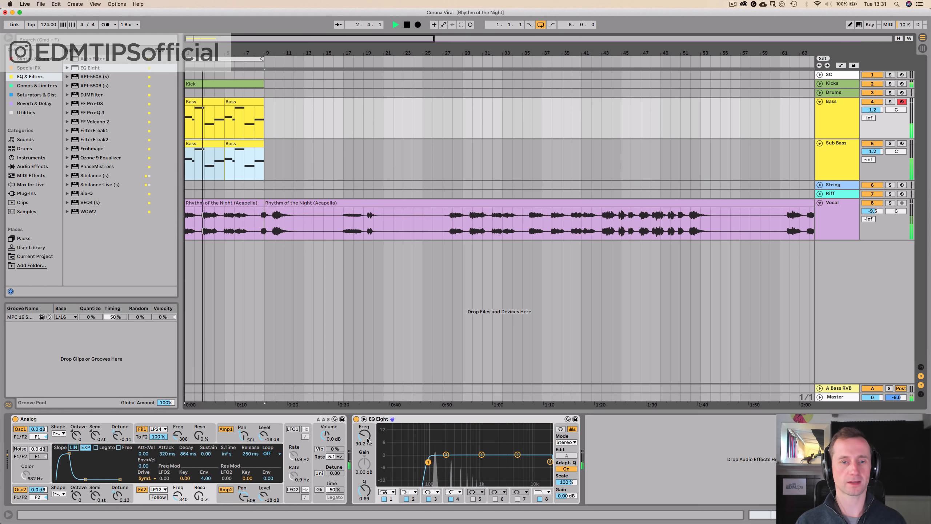
key("Tab")
key("space")
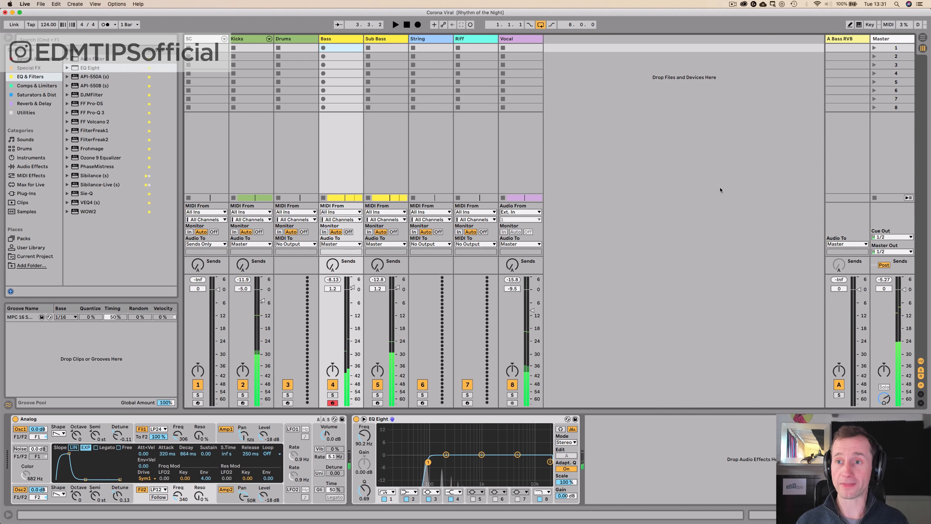
During playback, set the Bass RVB Reverb's decay time to about 3.79 s and its input low cut to about 1.62 kHz
left_click(860, 39)
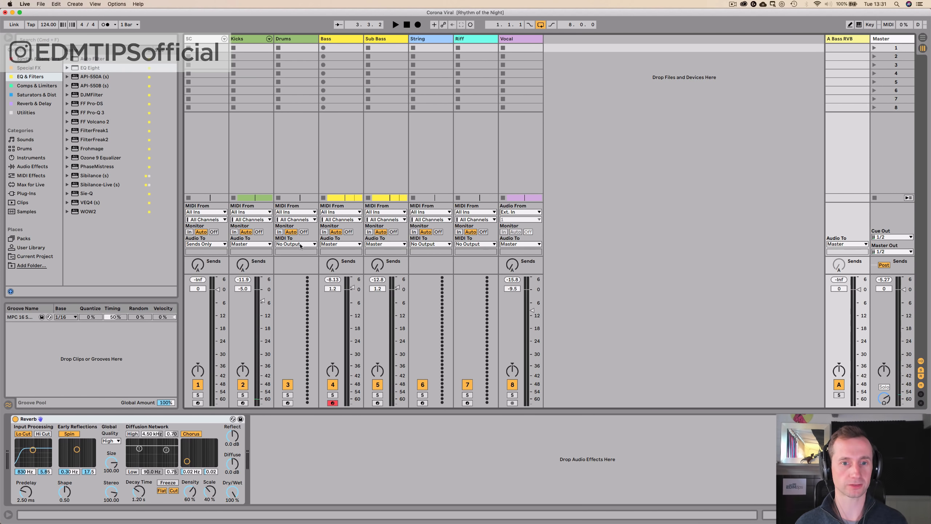
key("space")
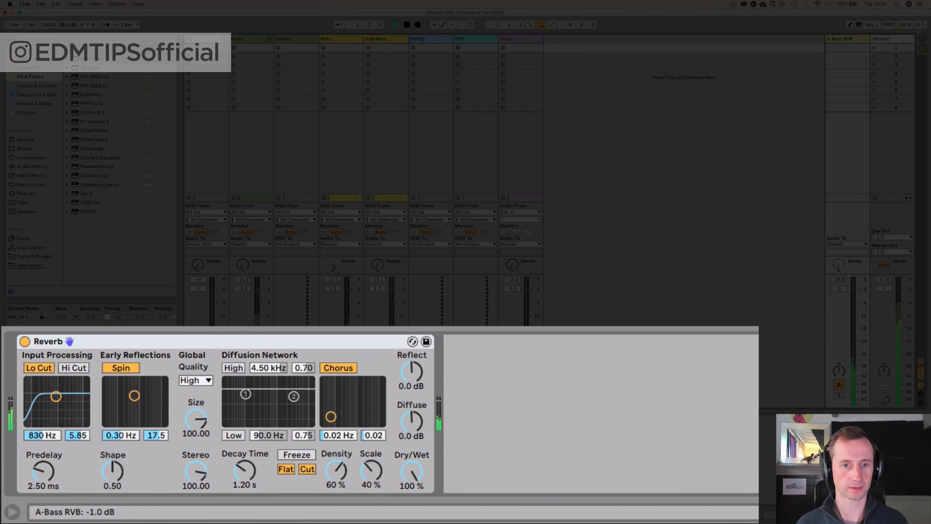
left_click_drag(243, 472, 244, 446)
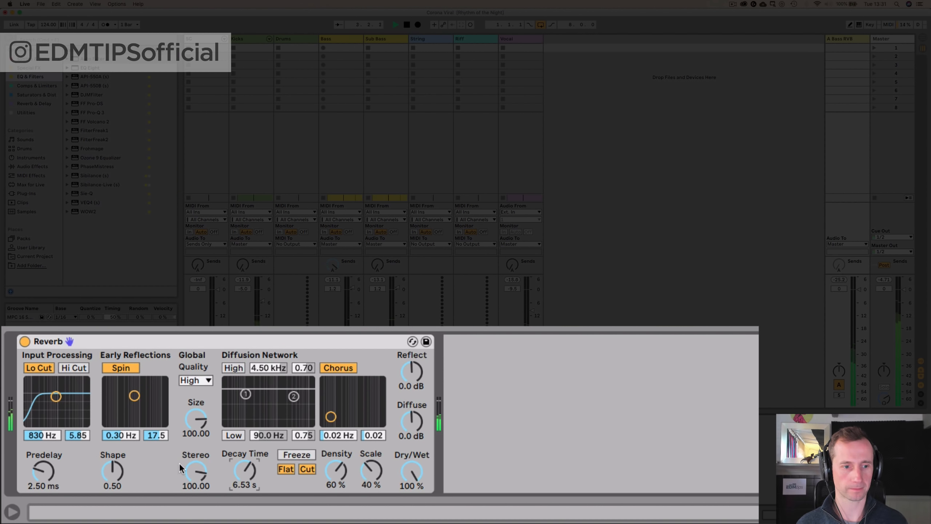
left_click_drag(55, 400, 61, 400)
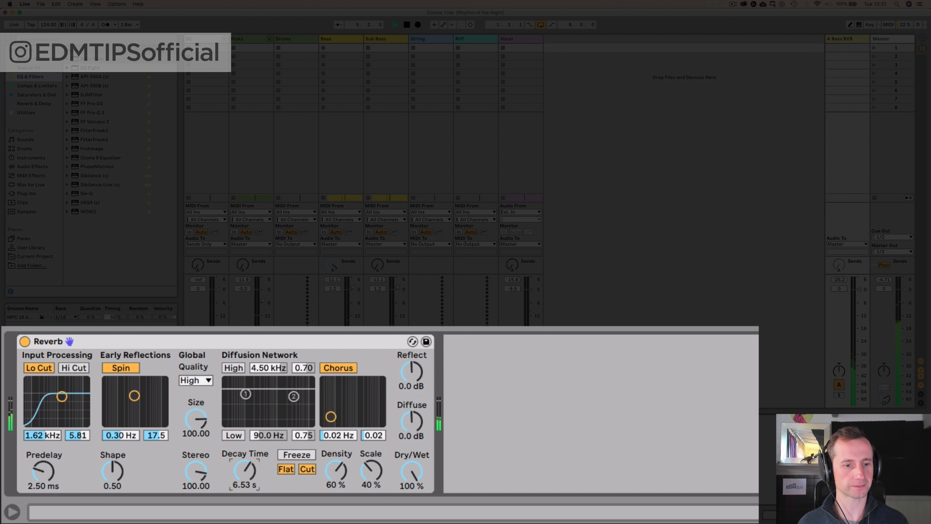
left_click_drag(245, 471, 244, 488)
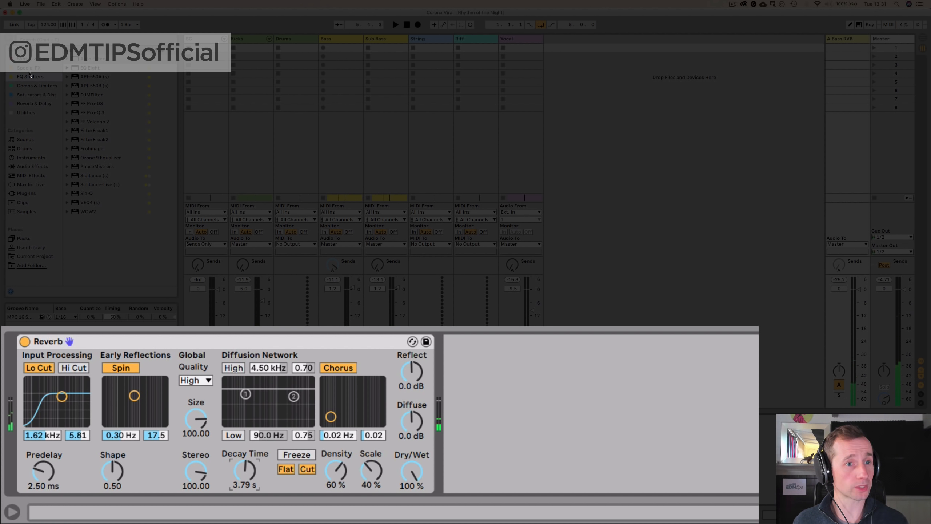
Add a Delay after the Reverb with Ping Pong on and feedback at 48%, and lower the Reverb's dry/wet to 53%
left_click(34, 103)
left_click_drag(92, 59, 540, 415)
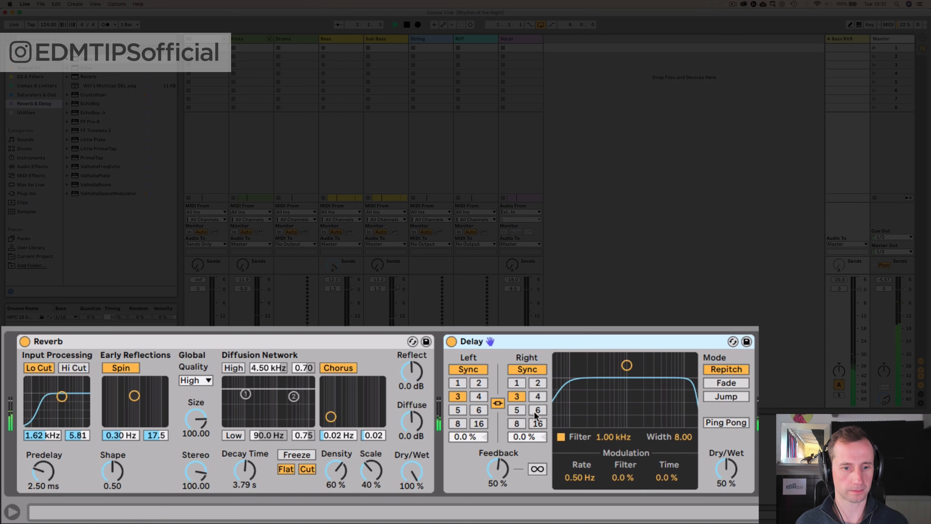
mouse_move(483, 465)
left_mouse_down()
mouse_move(483, 438)
mouse_move(483, 466)
left_mouse_up()
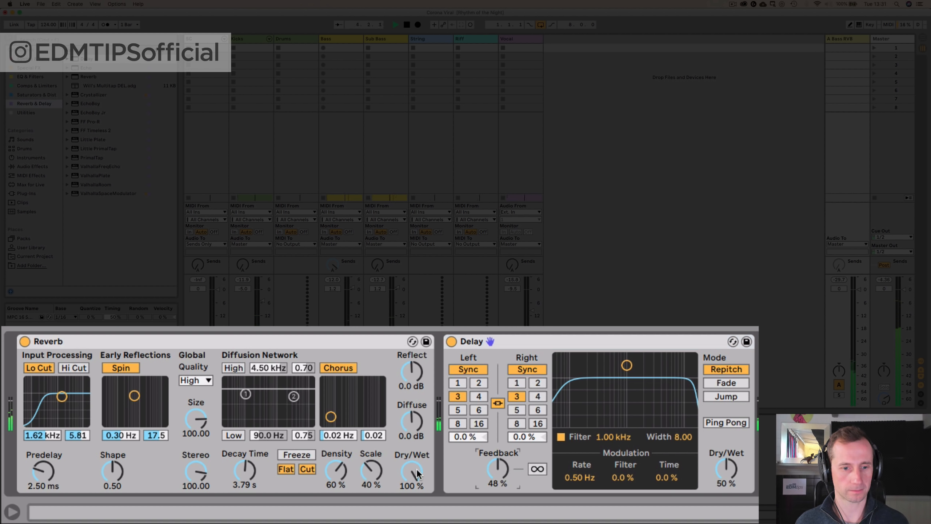
left_click_drag(420, 475, 419, 492)
left_click(726, 423)
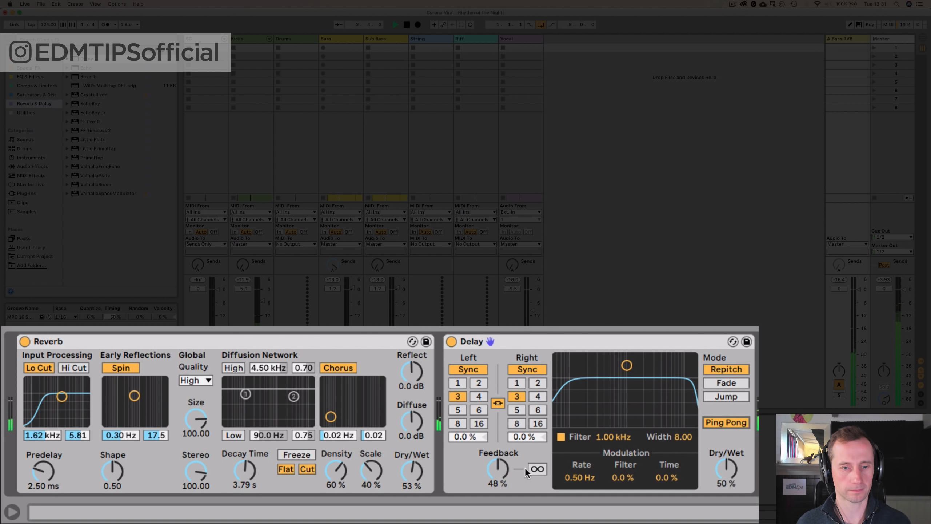
Set the Delay time to 4 sixteenths, its feedback to 31% and its dry/wet to 35%
left_click(529, 398)
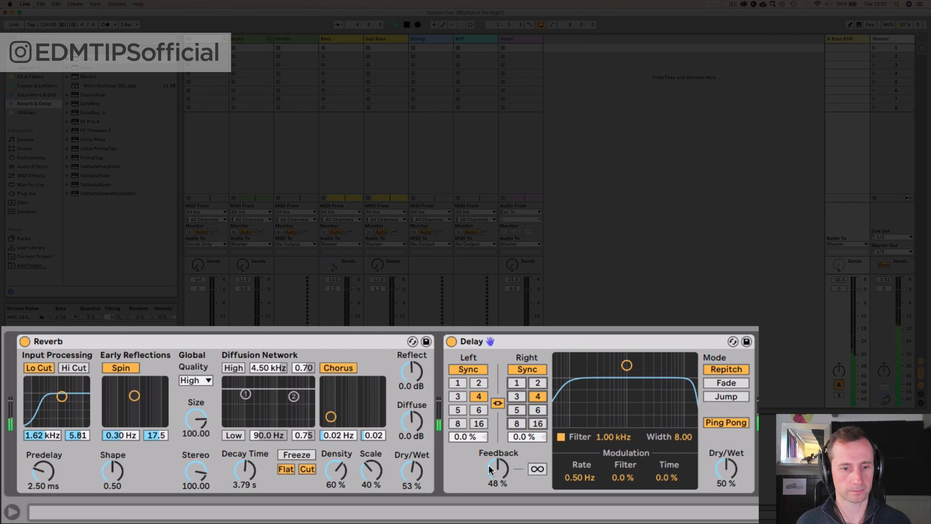
left_click_drag(496, 462, 495, 470)
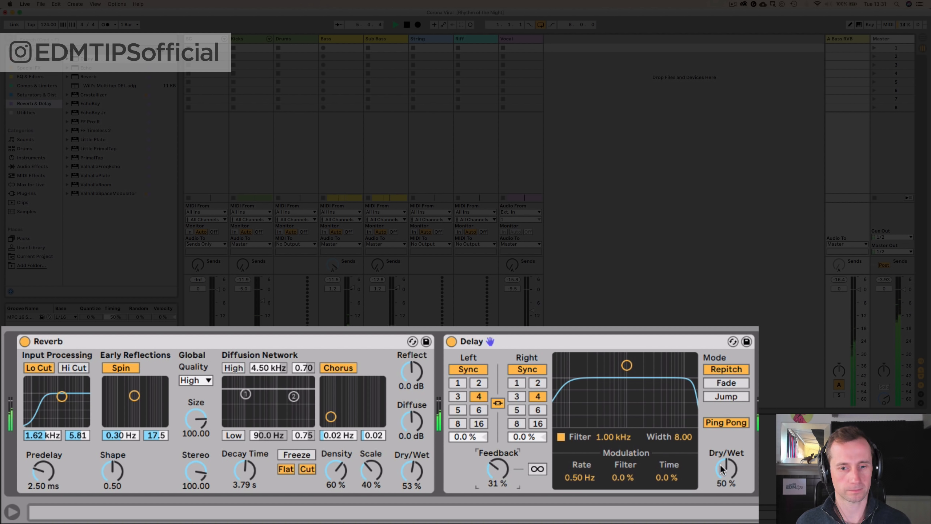
left_click_drag(725, 468, 725, 481)
Switch to the arrangement and fold the Bass, Sub Bass and Vocal tracks
key("Tab")
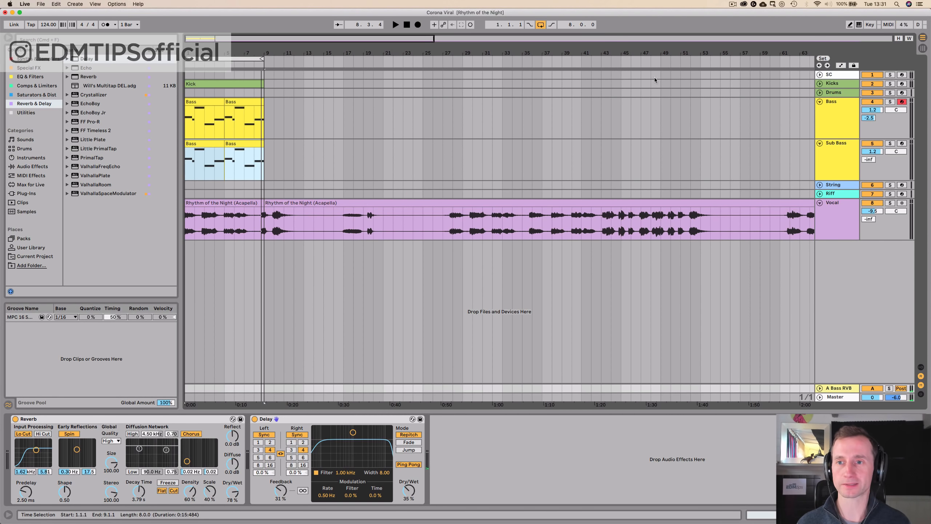
left_click(819, 102)
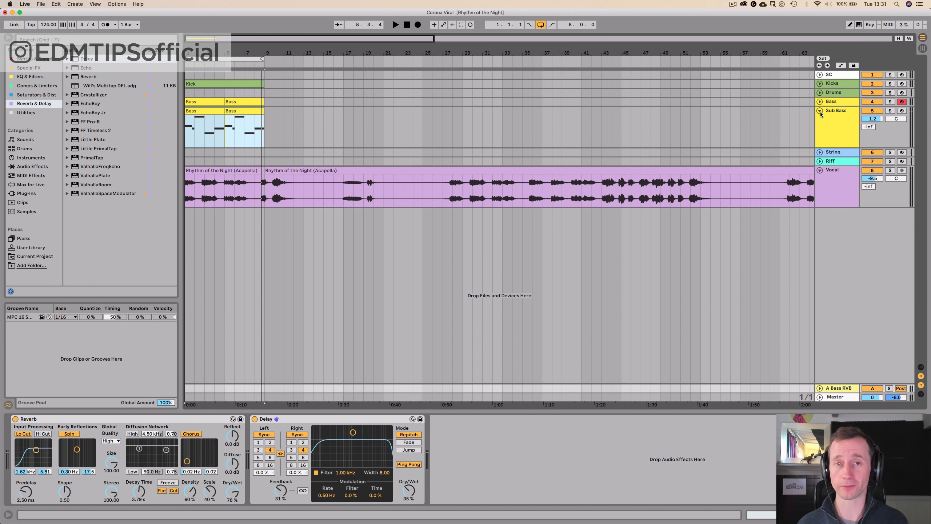
left_click(819, 111)
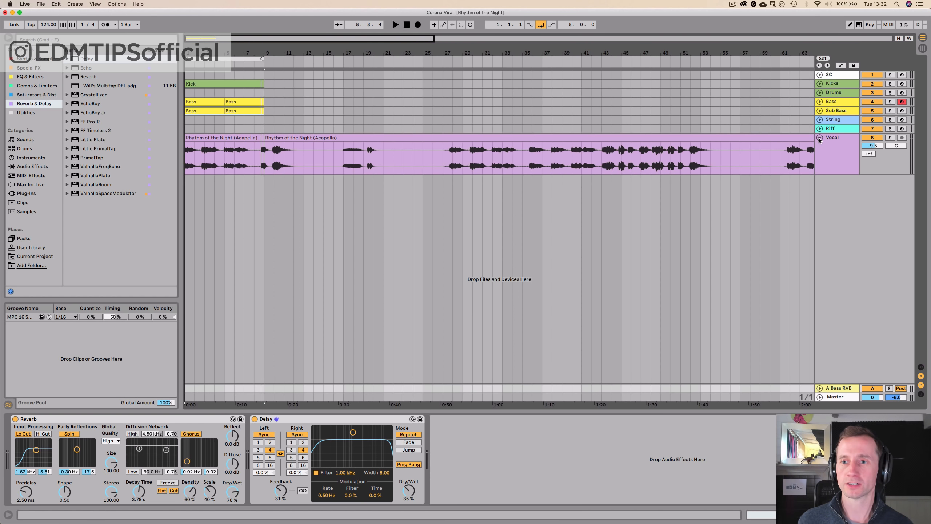
left_click(820, 139)
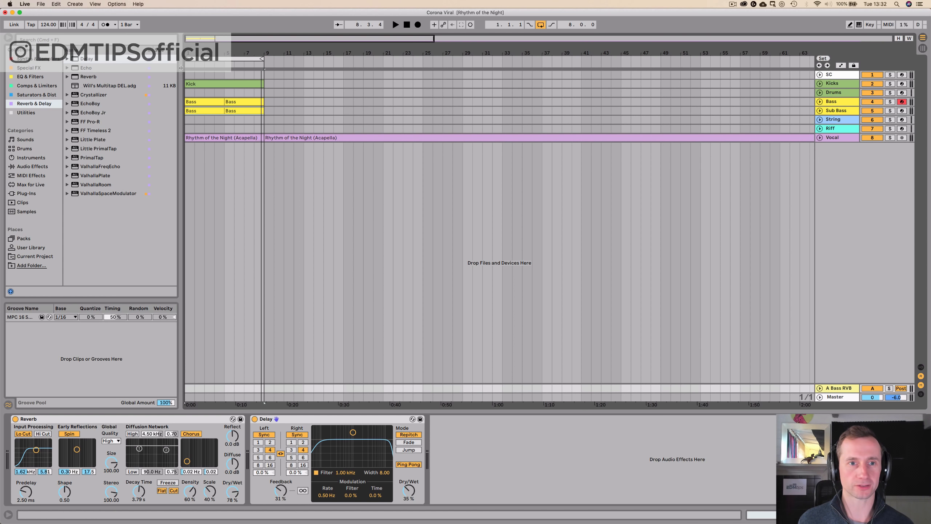
Create an eight-bar MIDI clip at the start of the Drums track and name it Drums
left_click_drag(265, 92, 178, 91)
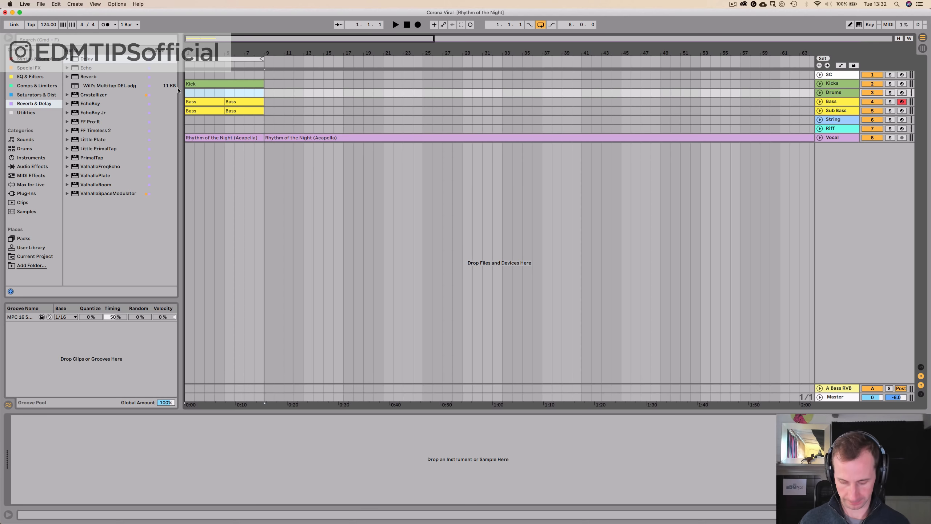
key("super+shift+m")
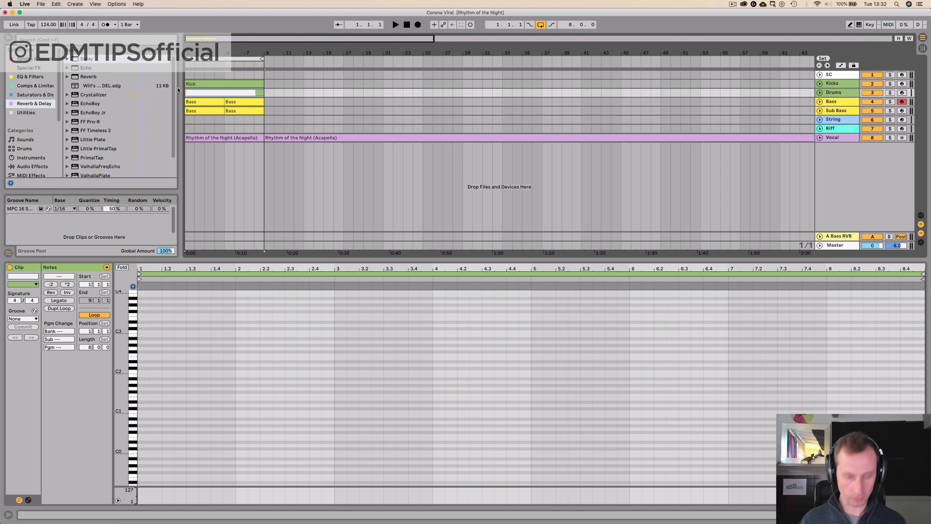
type("Drums")
key("Return")
key("shift+Tab")
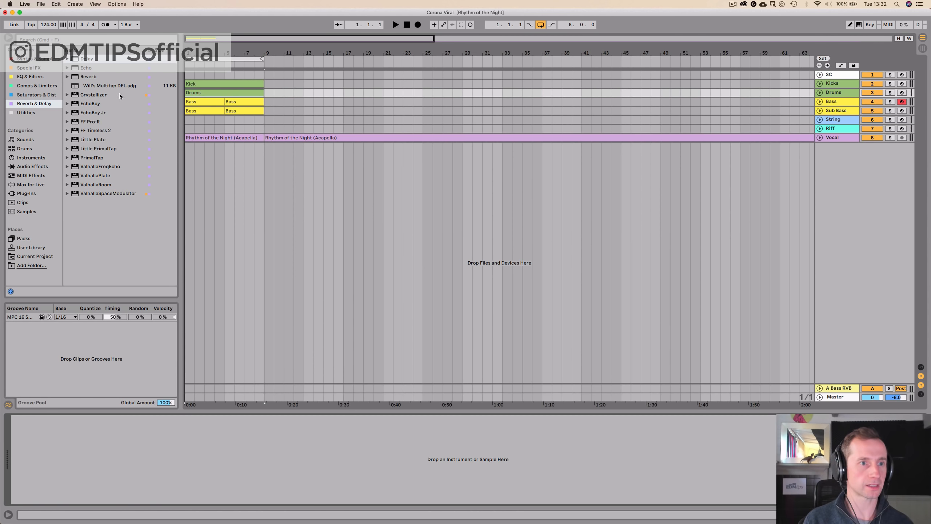
Load an empty Drum Rack onto the Drums track
left_click(35, 58)
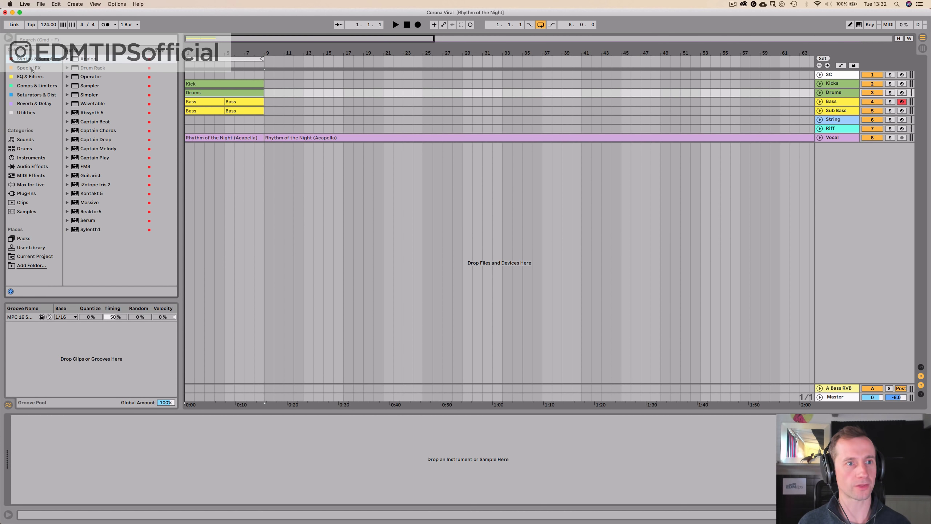
left_click(86, 69)
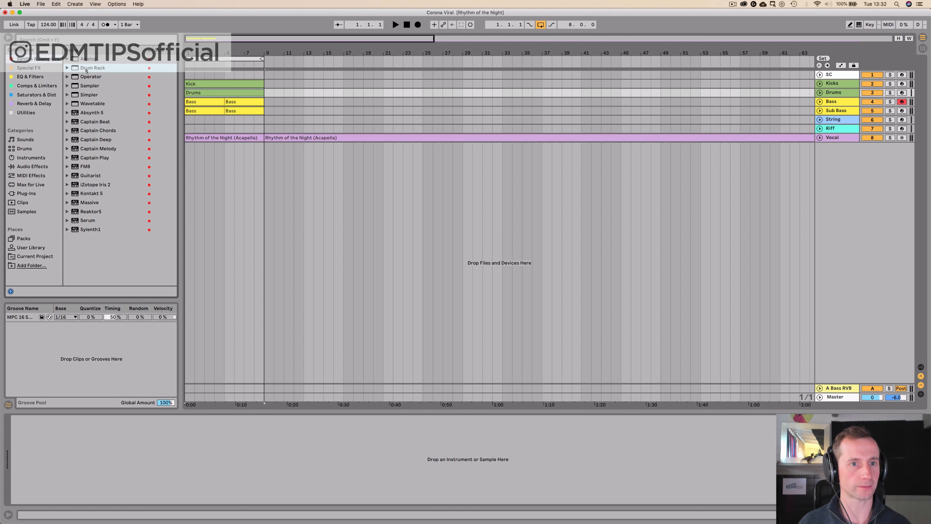
left_click_drag(189, 96, 191, 92)
Unfold the Bass, Sub Bass and Kicks tracks and lower the Bass volume to -4.8 dB while playing the loop
left_click(820, 102)
left_click(819, 143)
key("space")
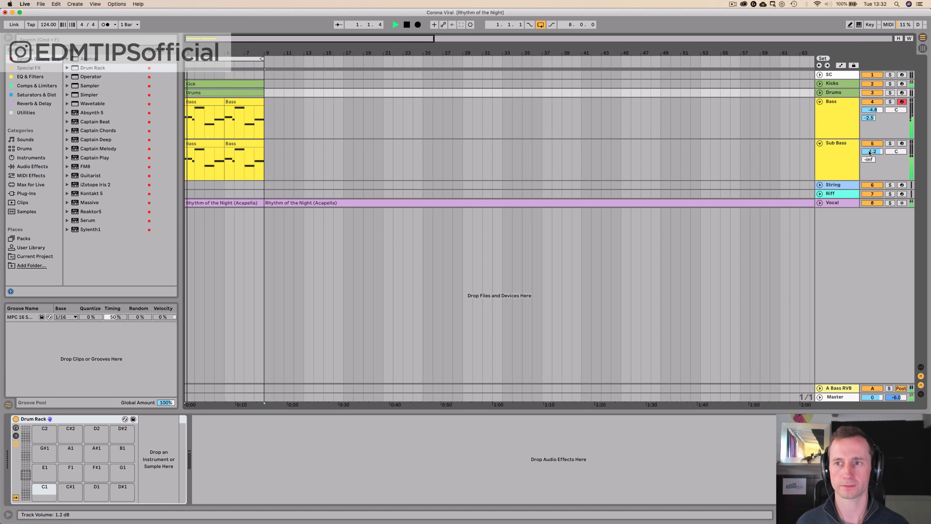
left_click(820, 83)
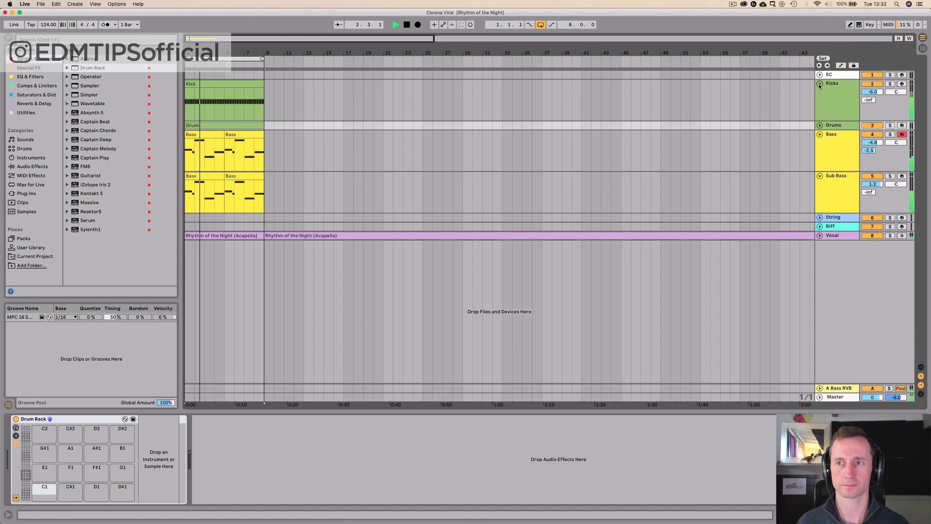
key("space")
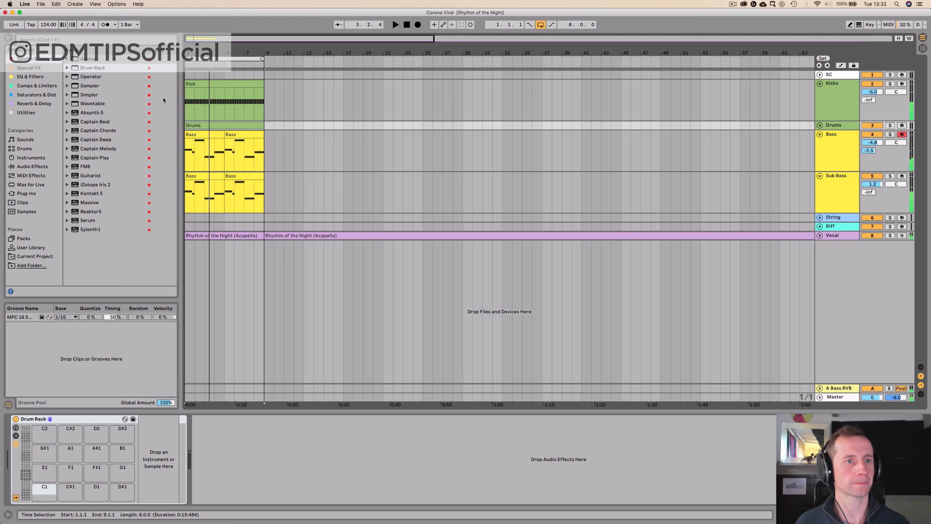
Unfold the Drums track and load Dance Clap.wav from Will's Favourites onto the Drum Rack's C1 pad
double_click(193, 126)
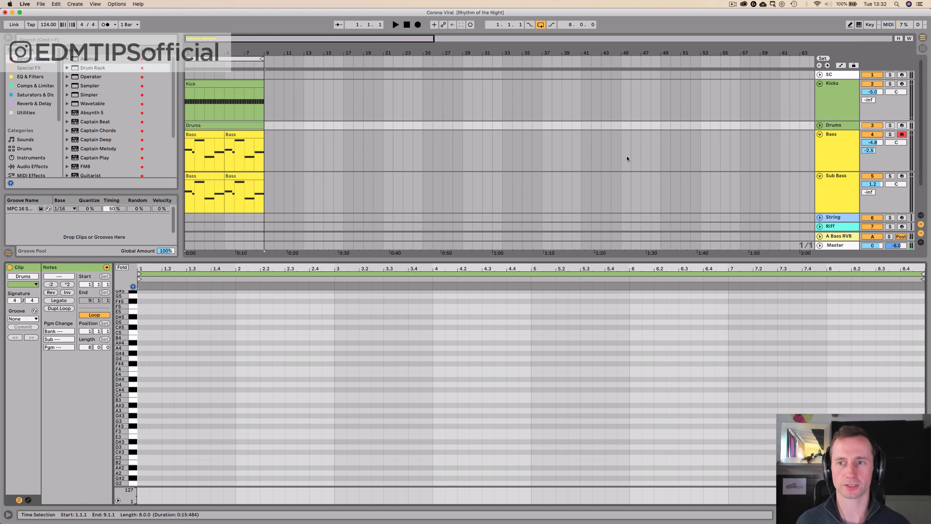
left_click(821, 126)
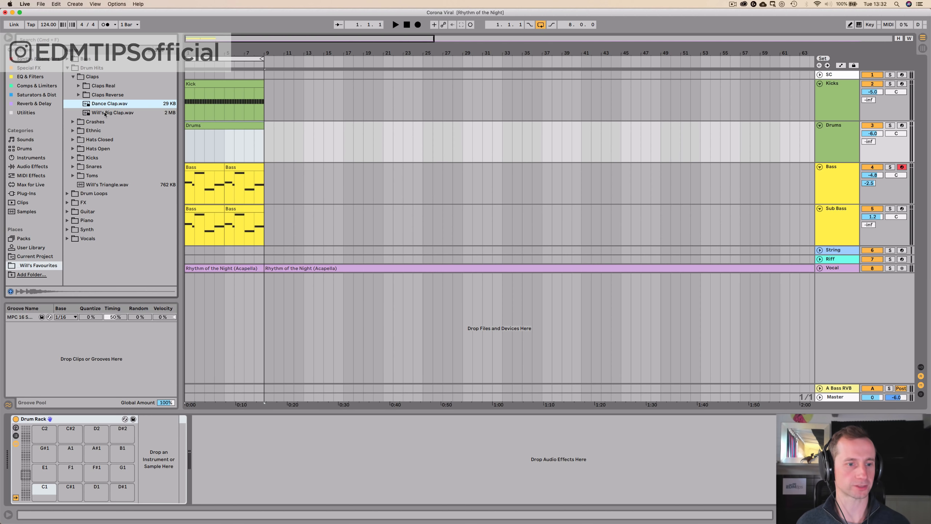
left_click_drag(106, 105, 44, 491)
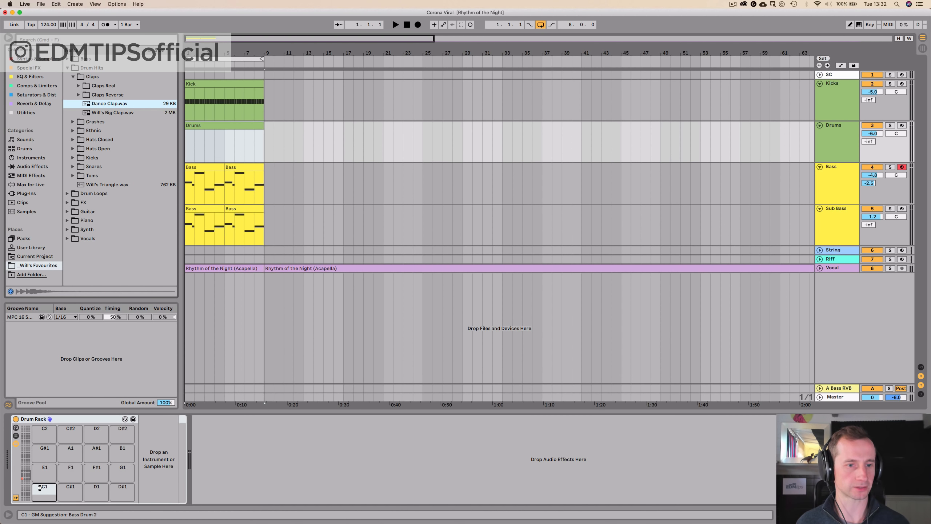
Add a Dance Clap note on beat 1.2 of the Drums clip and play the loop
double_click(203, 127)
double_click(182, 296)
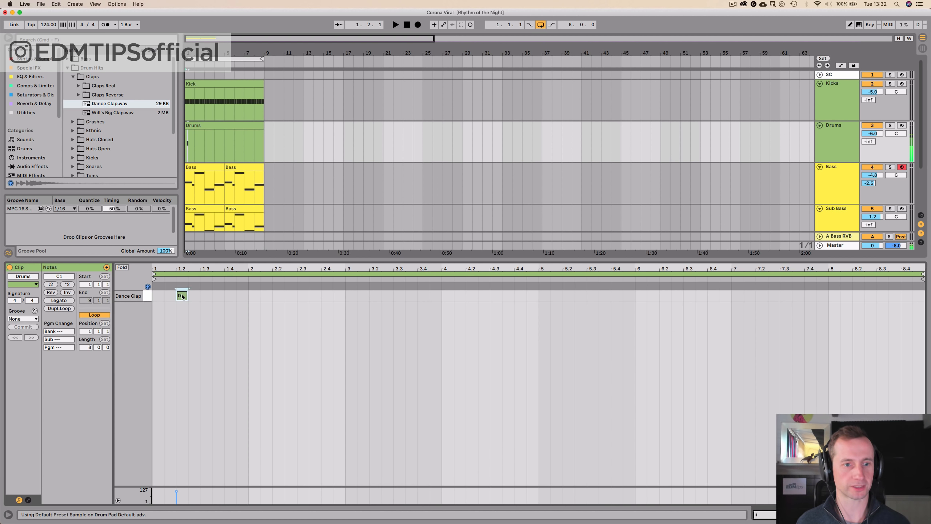
key("space")
key("space")
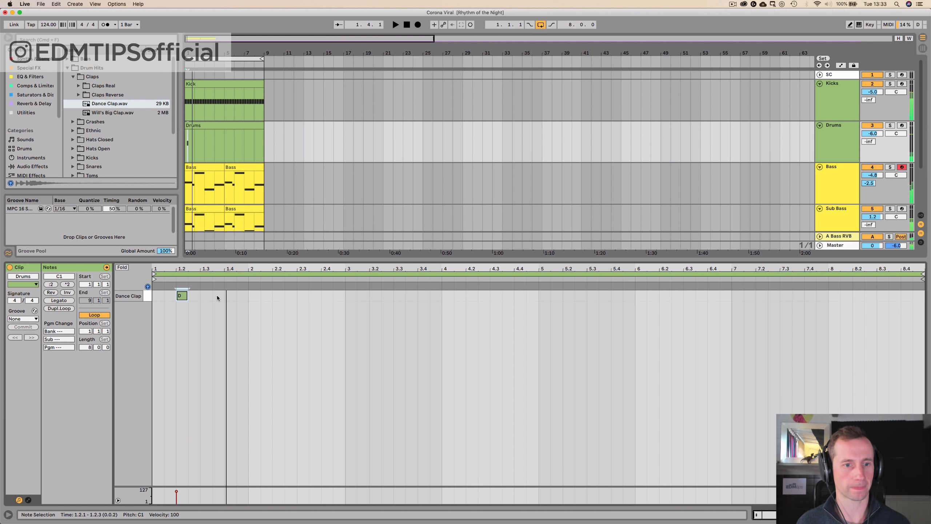
Duplicate the half-bar holding the Dance Clap note until claps land on beats 2 and 4 through all eight bars
left_click(200, 299)
left_click_drag(198, 300, 143, 297)
key("super+d")
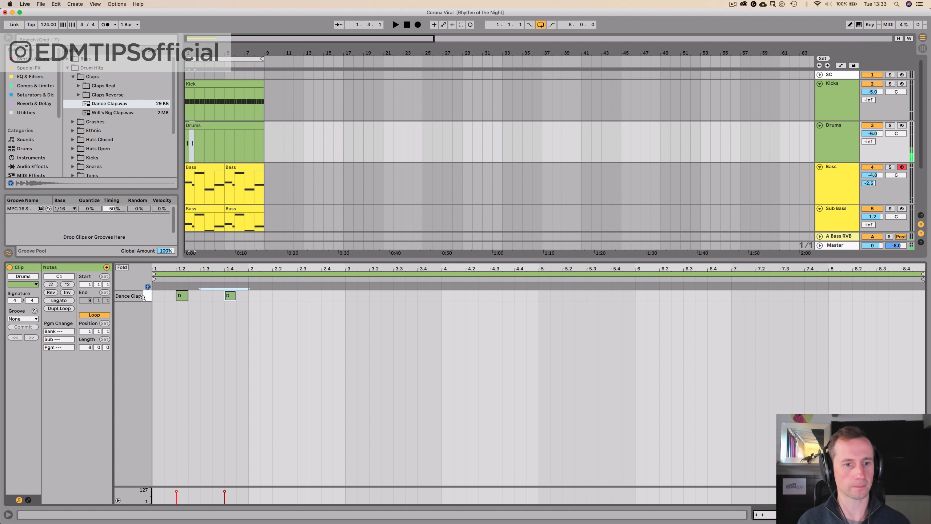
key("space")
key("super+d")
key("super+d")
key("super+d")
key("super+d")
key("super+d")
key("super+d")
key("super+d")
key("super+d")
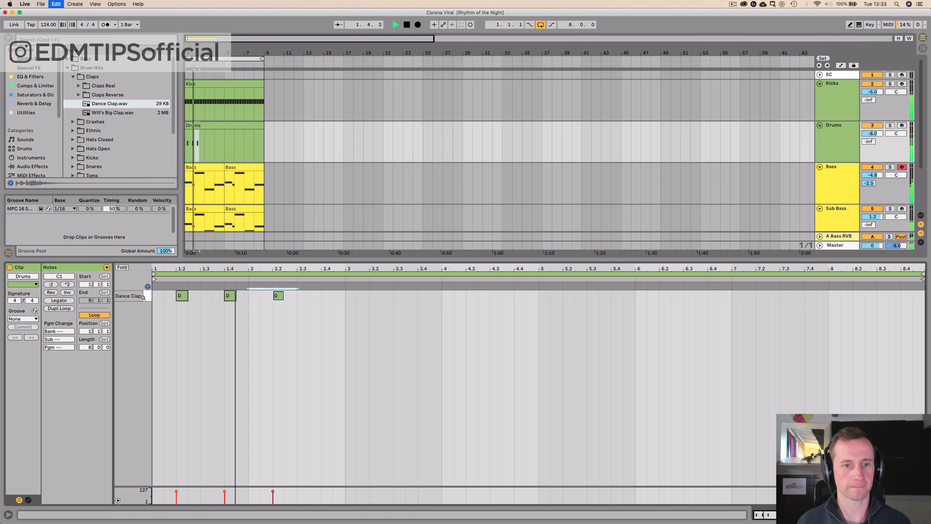
key("super+d")
key("super+d")
key("super+d")
key("super+d")
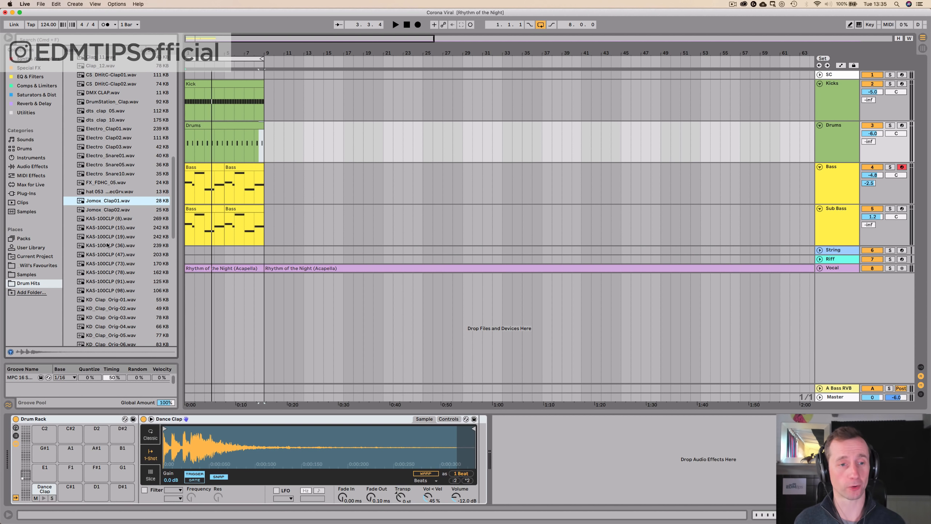
Audition the neighbouring KAS-100CLP clap samples and load KAS-100CLP (36).wav onto the Drum Rack's C#1 pad
left_click(107, 245)
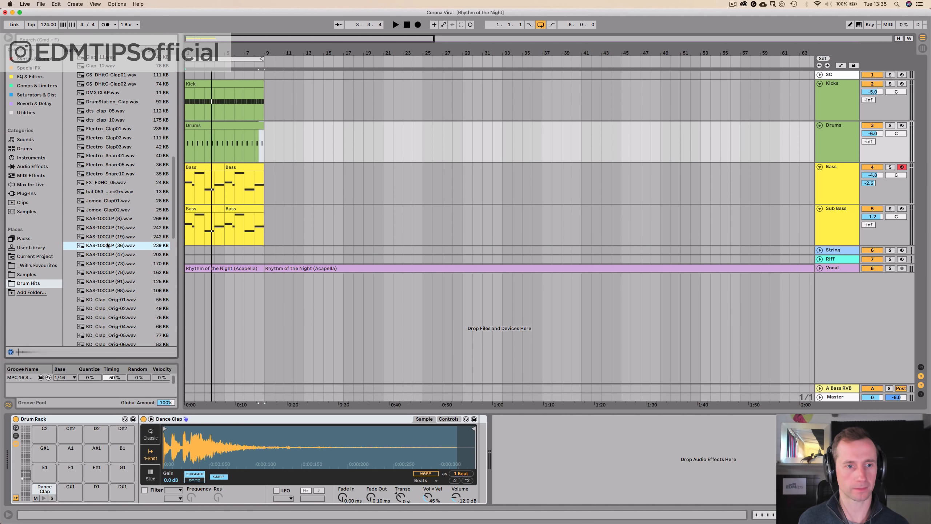
key("Up")
key("Up")
key("Down")
key("Down")
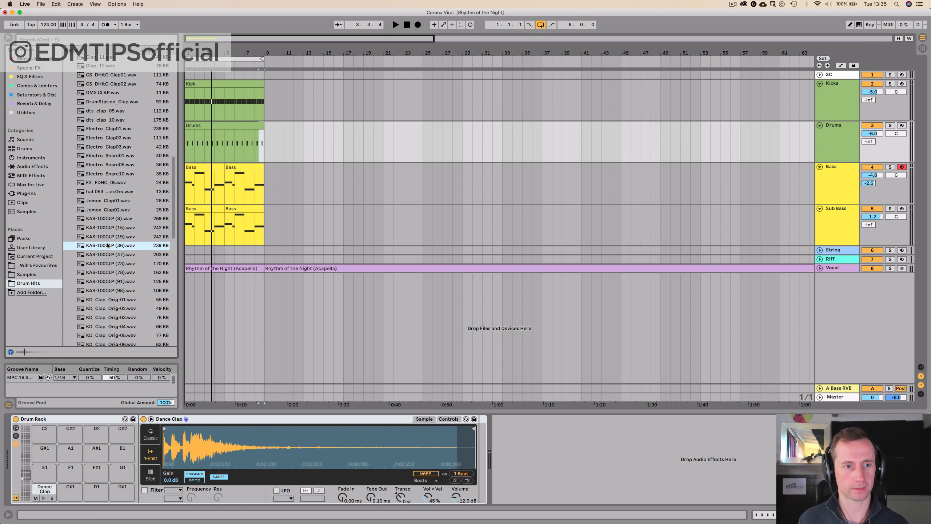
key("Up")
key("Down")
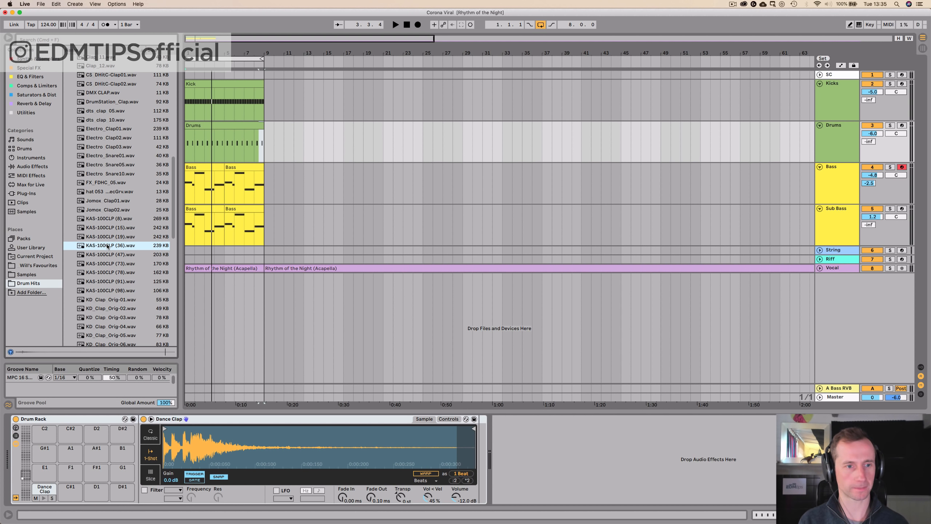
left_click_drag(103, 436, 73, 491)
Add a short KAS-100CLP (36) note in the Drums clip just ahead of the Dance Clap on beat 1.4
key("space")
double_click(195, 135)
key("space")
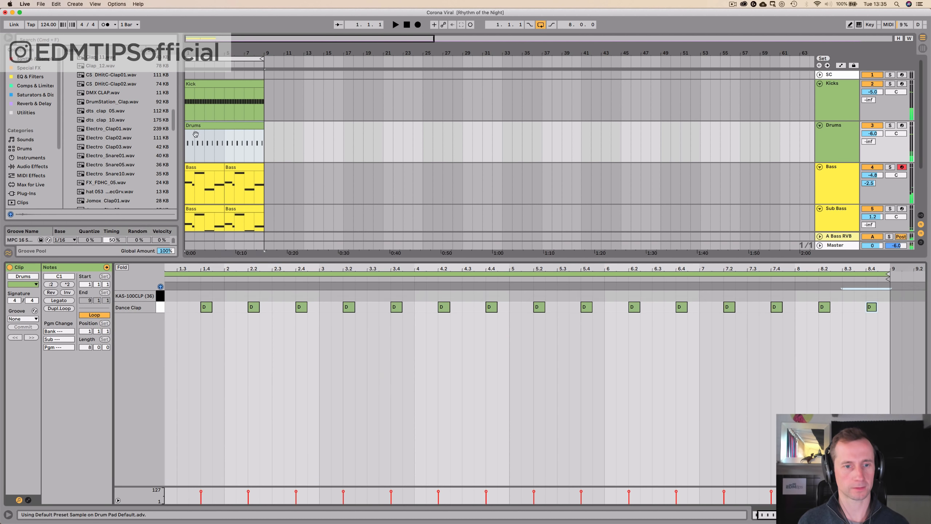
scroll(203, 294, "up", 3)
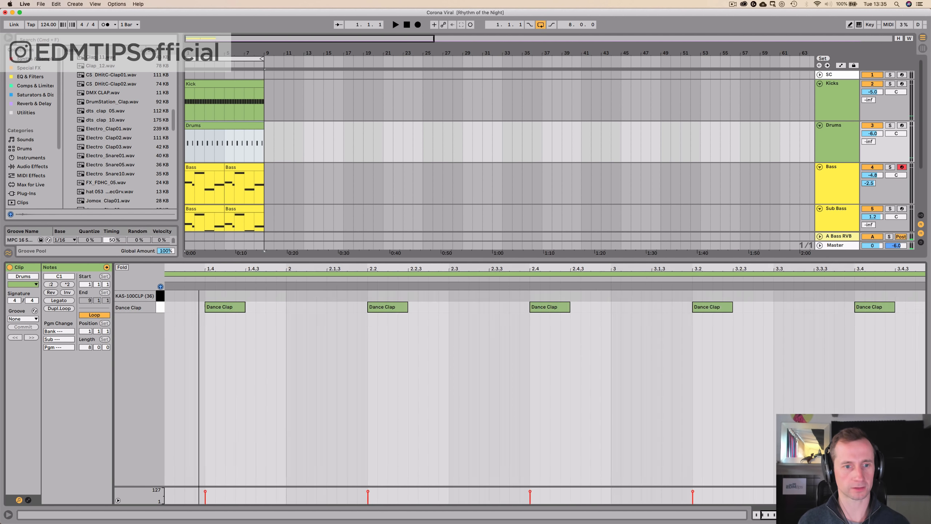
double_click(200, 296)
left_click(200, 296)
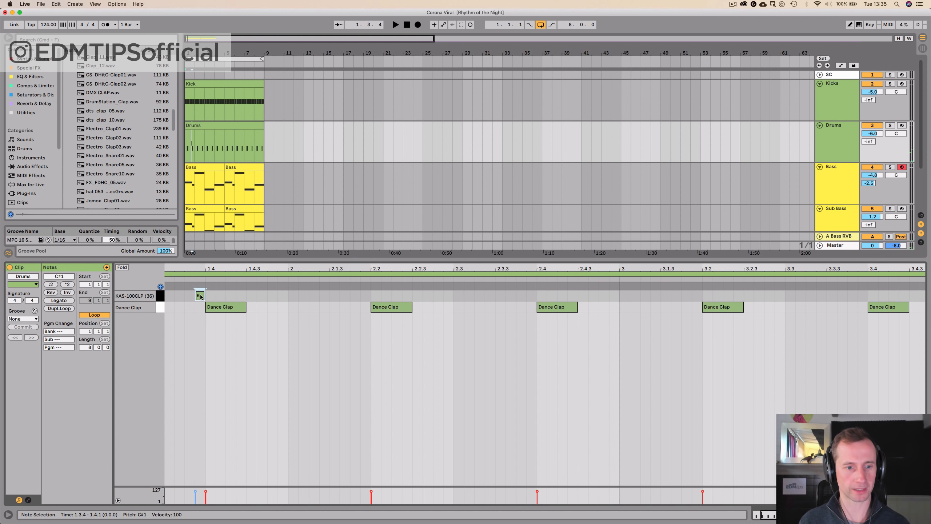
Show the Drum Rack's chain list and raise the KAS-100CLP (36) sample volume to 5.71 dB
key("shift+Tab")
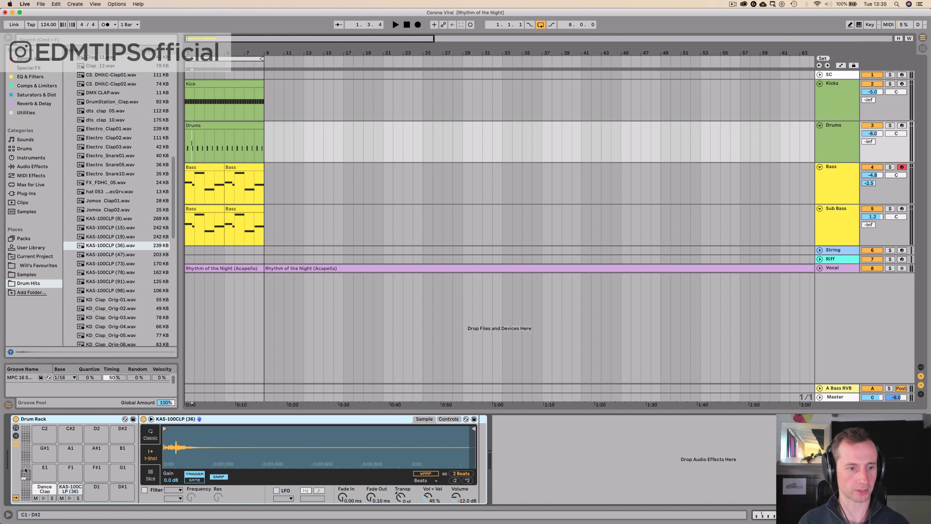
left_click(15, 442)
left_click(157, 446)
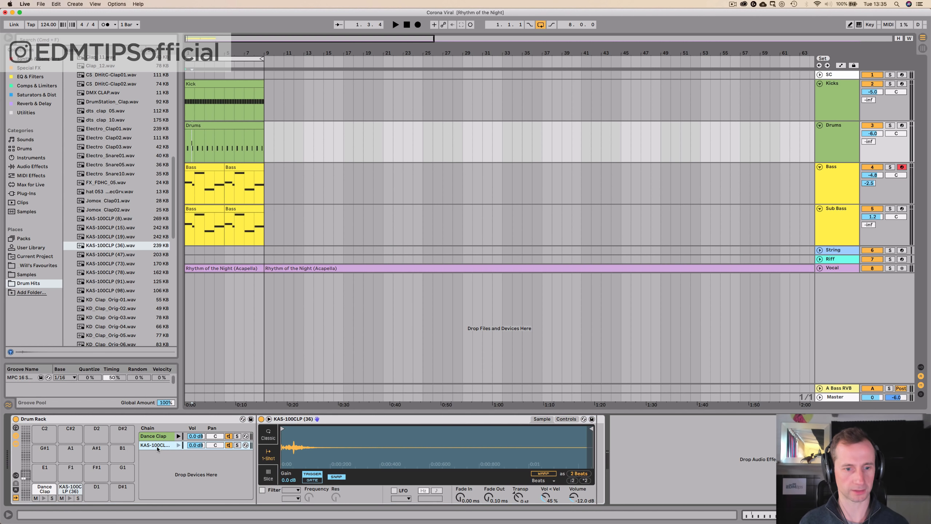
left_click_drag(573, 499, 573, 489)
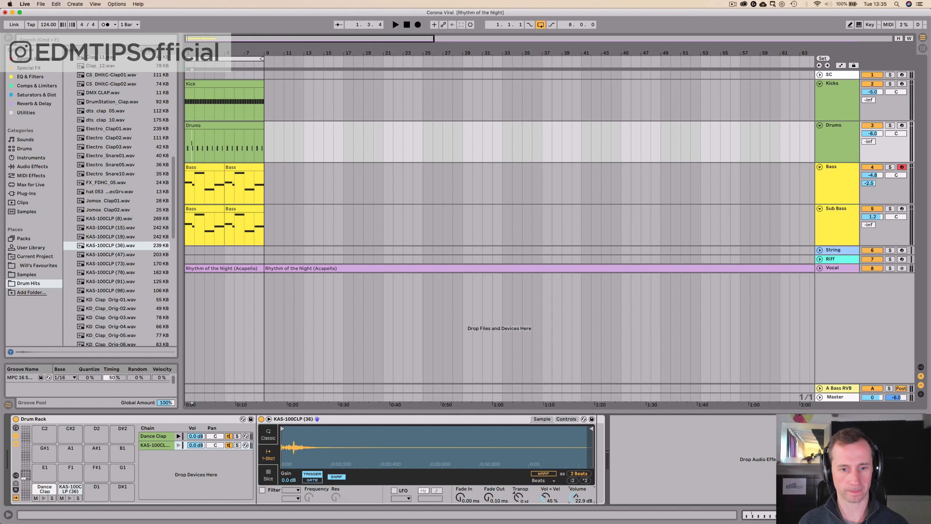
Arrange two KAS-100CLP (36) notes so they start just before the Dance Claps on beats 1.2 and 1.4
key("shift+Tab")
mouse_move(398, 293)
left_mouse_down()
mouse_move(230, 290)
mouse_move(402, 297)
left_mouse_up()
key("space")
left_click_drag(232, 269, 254, 298)
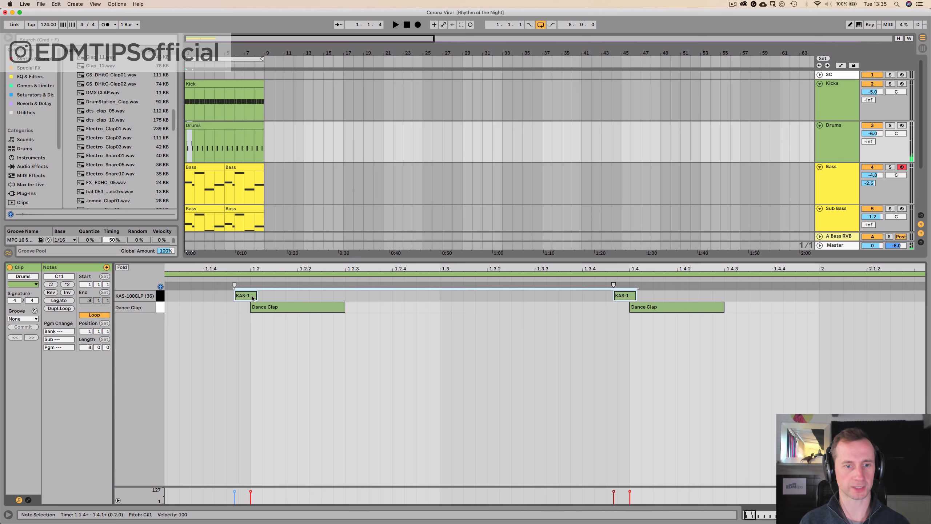
Lower the KAS-100CLP (36) chain volume to -12.0 dB while checking it against the playing loop
key("shift+Tab")
key("space")
mouse_move(196, 445)
left_mouse_down()
mouse_move(196, 458)
mouse_move(196, 443)
left_mouse_up()
key("space")
key("space")
key("space")
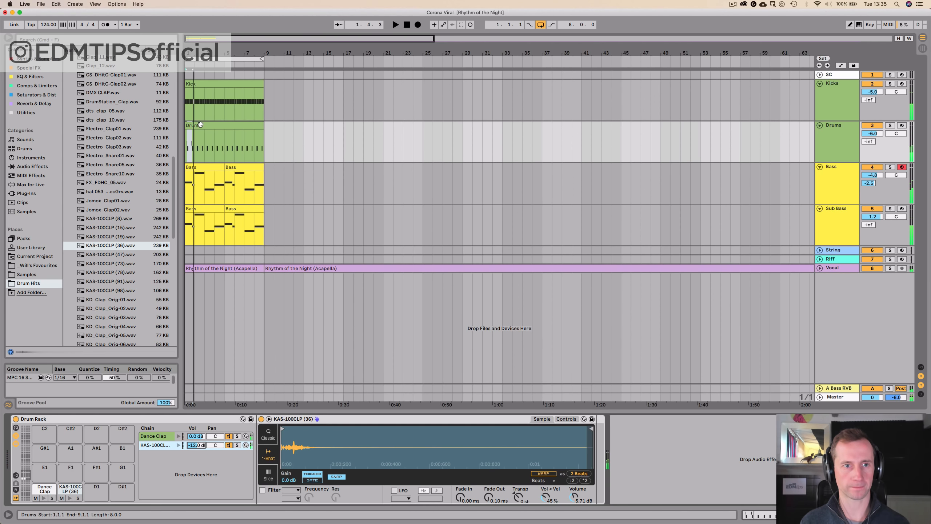
Nudge both KAS-100CLP (36) notes slightly later, closer to their Dance Claps, and play the loop
double_click(200, 128)
left_click_drag(235, 297, 254, 299)
key("space")
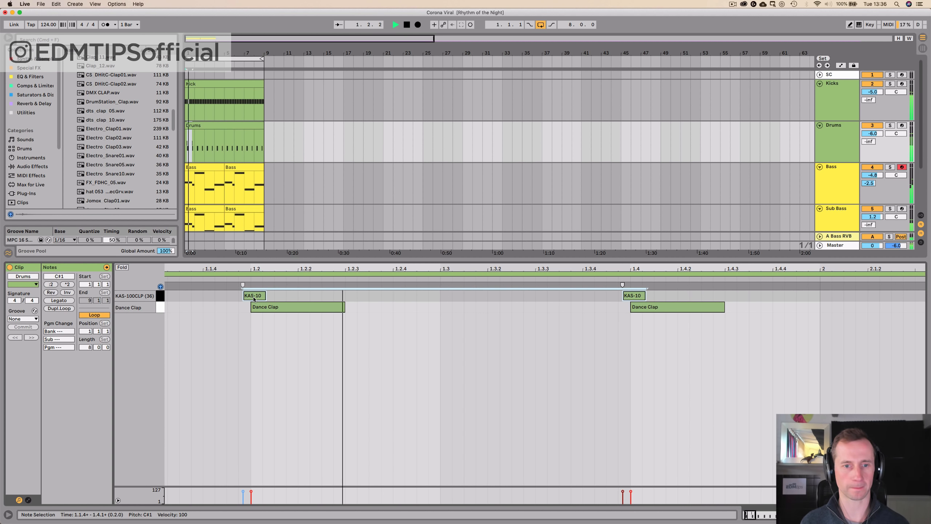
left_click_drag(346, 268, 345, 236)
key("space")
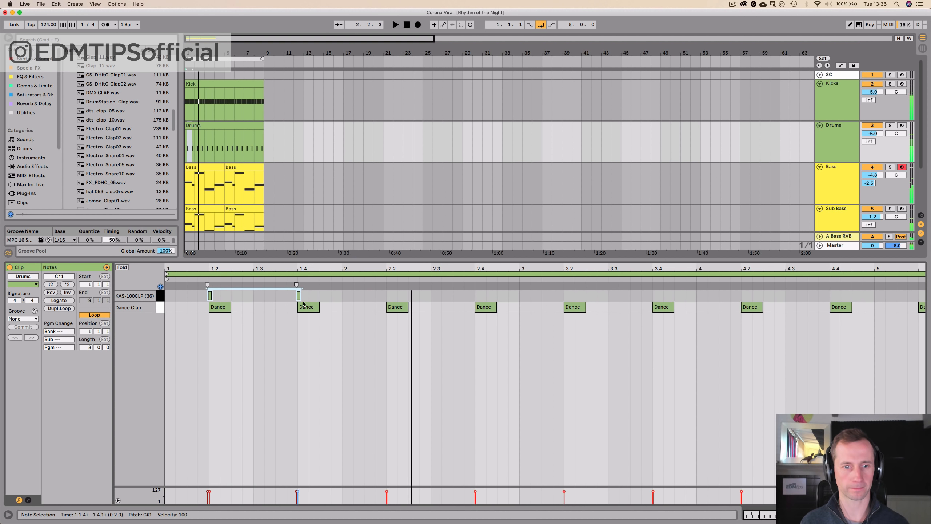
Duplicate the first half-bar of the KAS-100CLP (36) row through all eight bars and play the loop
left_click(341, 298)
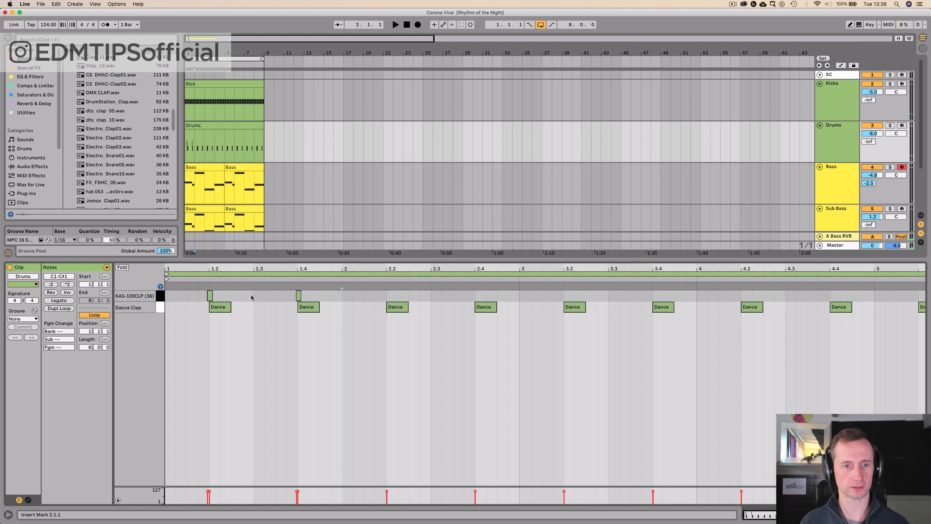
left_click_drag(252, 297, 167, 299)
key("super+d")
key("super+d")
key("super+d")
key("super+d")
key("super+d")
key("super+d")
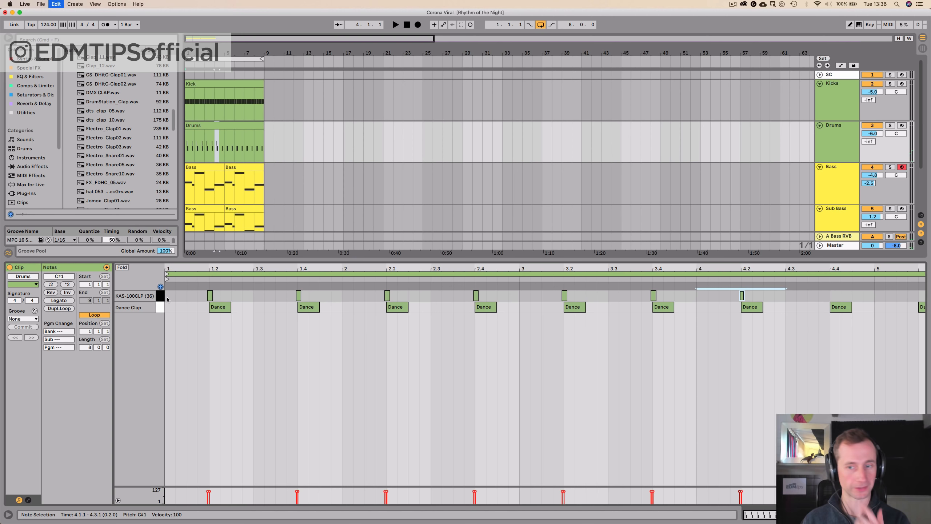
key("super+d")
key("super+d")
left_click_drag(306, 268, 306, 253)
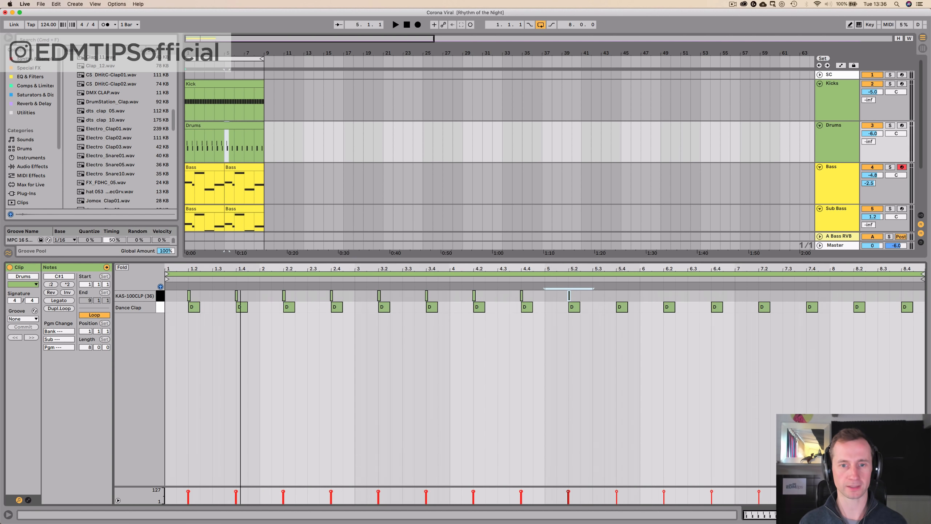
key("super+d")
key("super+d")
key("super+d")
key("super+d")
key("super+d")
key("super+d")
key("super+d")
key("shift+Tab")
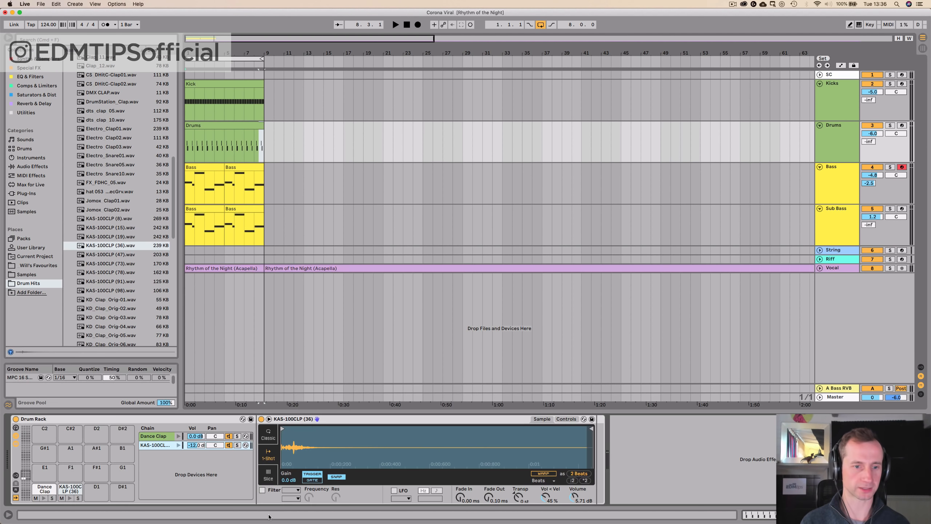
key("space")
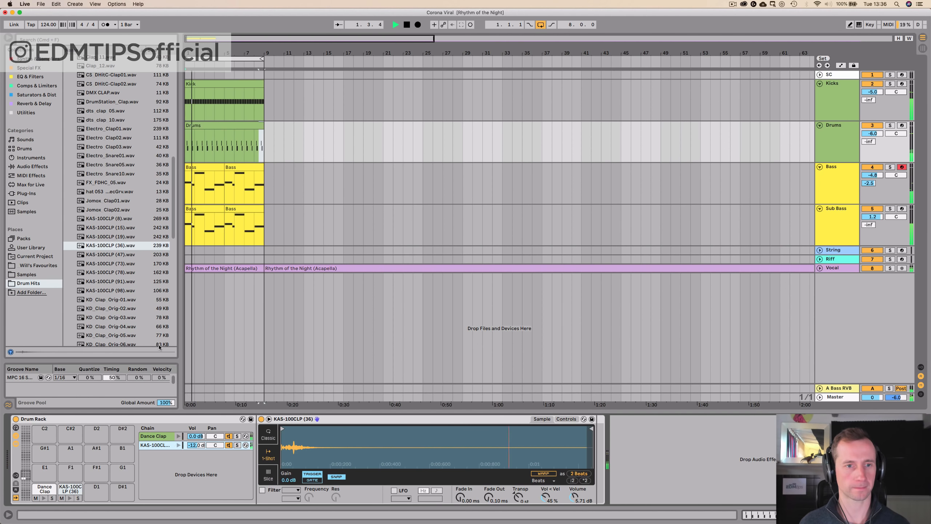
key("space")
Audition more KAS-100CLP samples and load KAS-100CLP (91).wav onto the Drum Rack's D1 pad
left_click(111, 263)
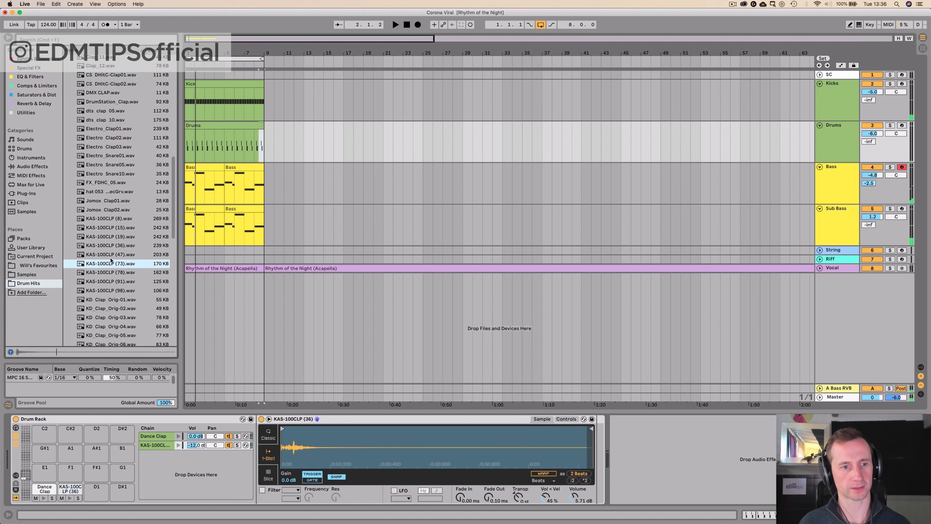
key("Down")
key("Up")
left_click(104, 282)
key("Down")
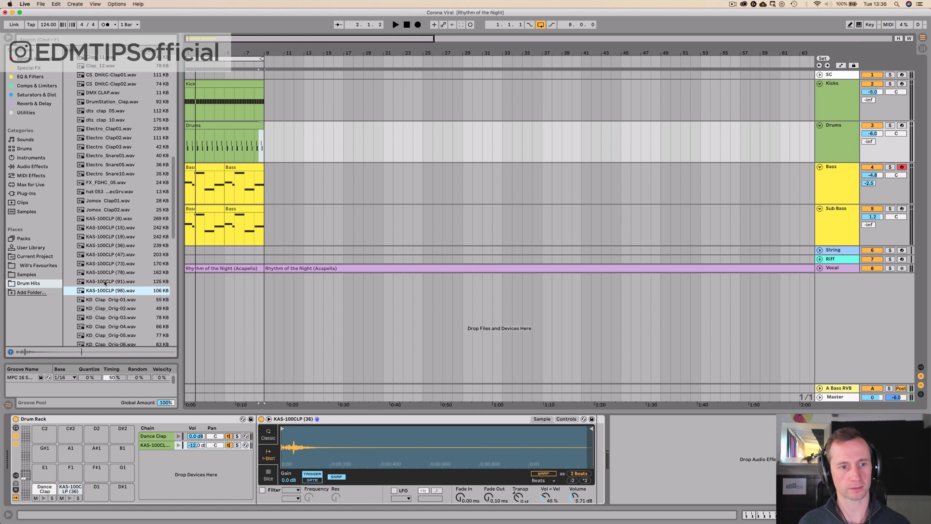
key("Up")
key("Down")
key("Up")
key("Down")
key("Up")
left_click_drag(127, 338, 209, 448)
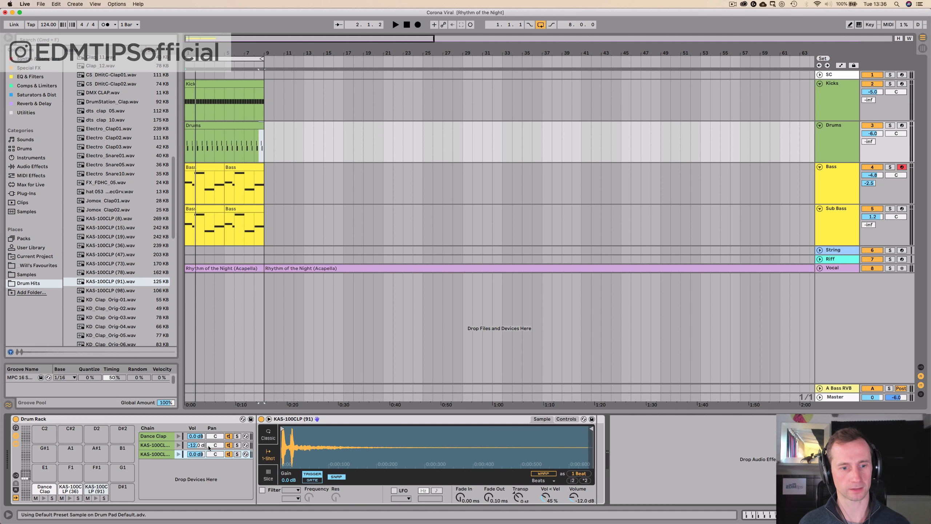
left_click(215, 436)
type("50L")
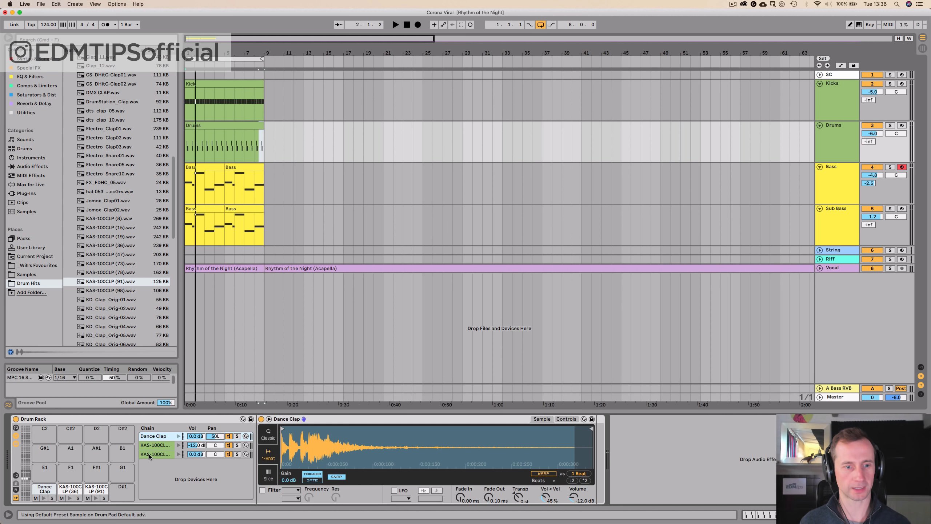
key("super+z")
Pan the KAS-100CLP (36) chain to 50L and the KAS-100CLP (91) chain to 50R
left_click_drag(214, 445, 214, 448)
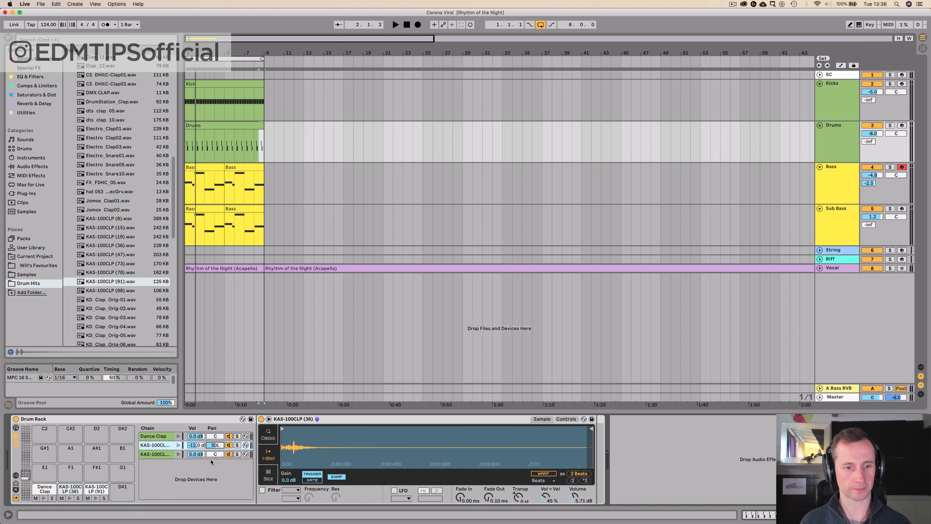
left_click(215, 454)
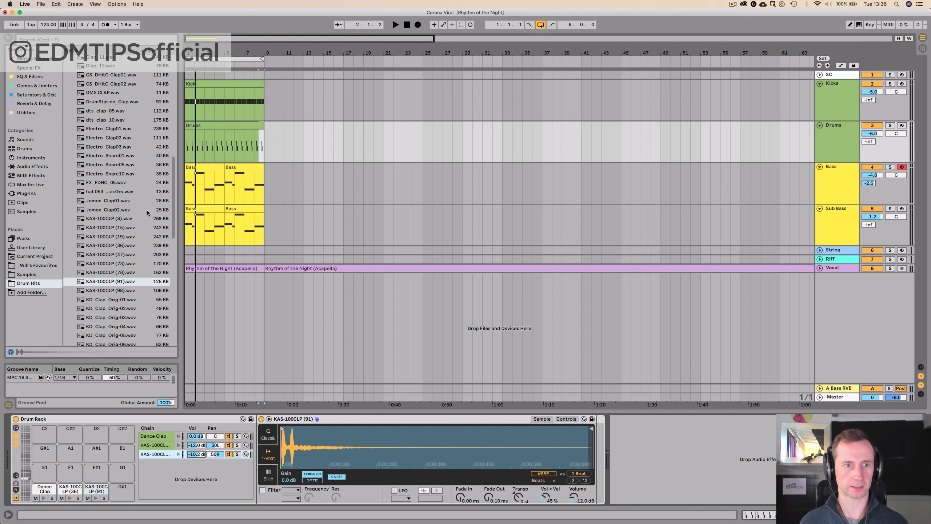
Copy all KAS-100CLP (36) notes to the KAS-100CLP (91) row of the Drums clip, starting slightly later than the originals
double_click(192, 128)
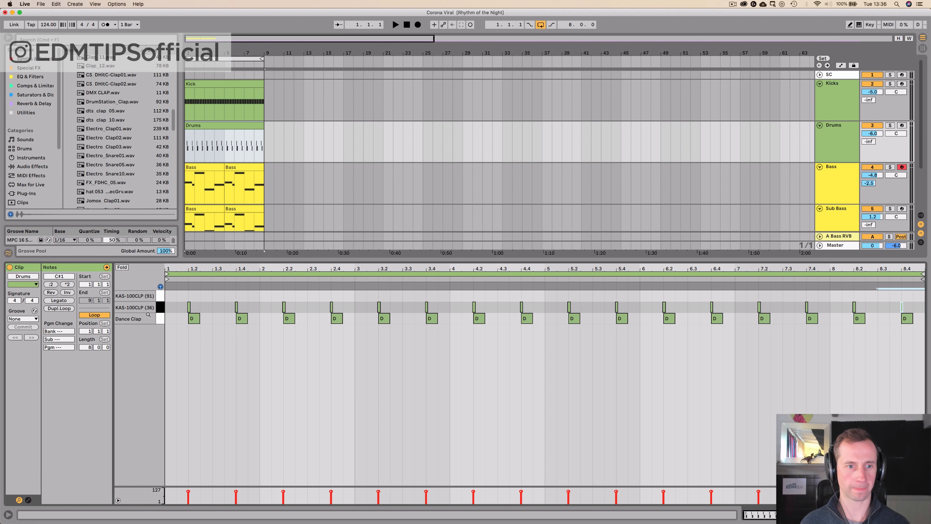
left_click(159, 307)
left_click_drag(188, 268, 187, 268)
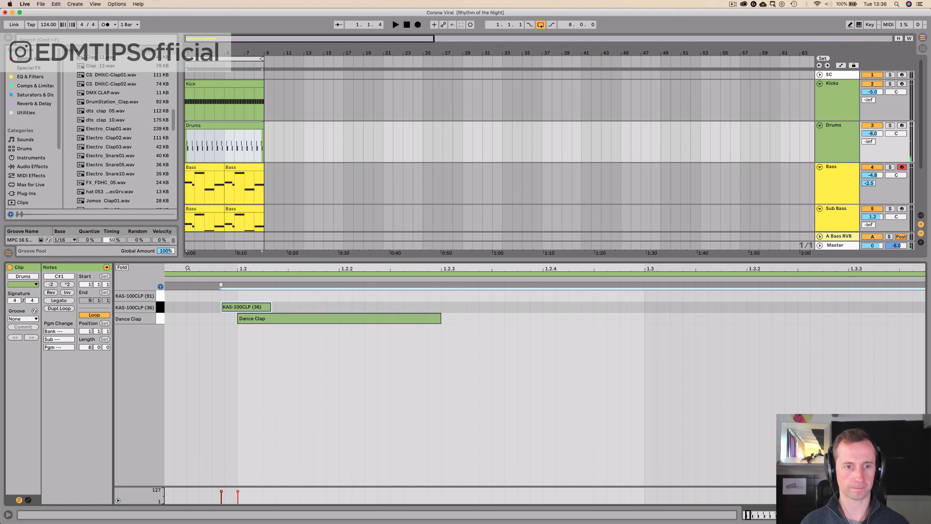
left_click(235, 305)
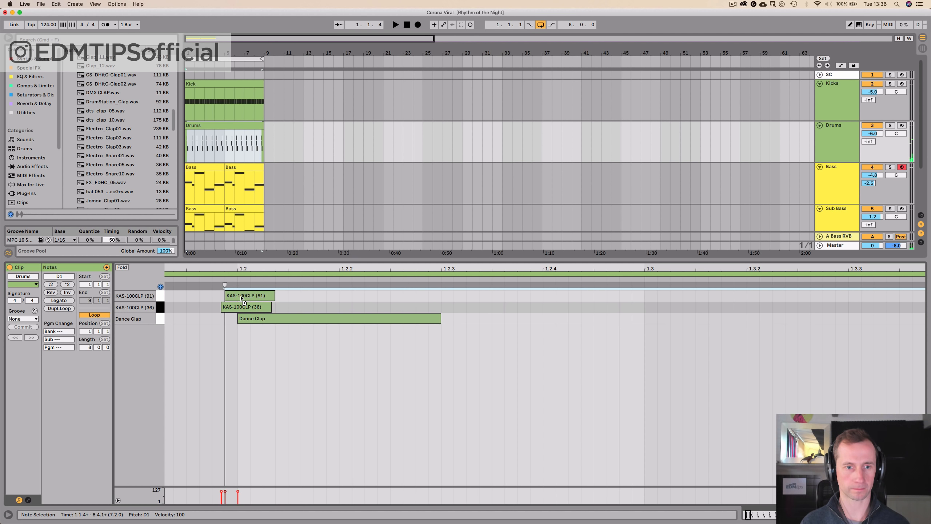
left_click(242, 299)
Raise the KAS-100CLP (91) chain volume to -2.7 dB while the loop plays
key("space")
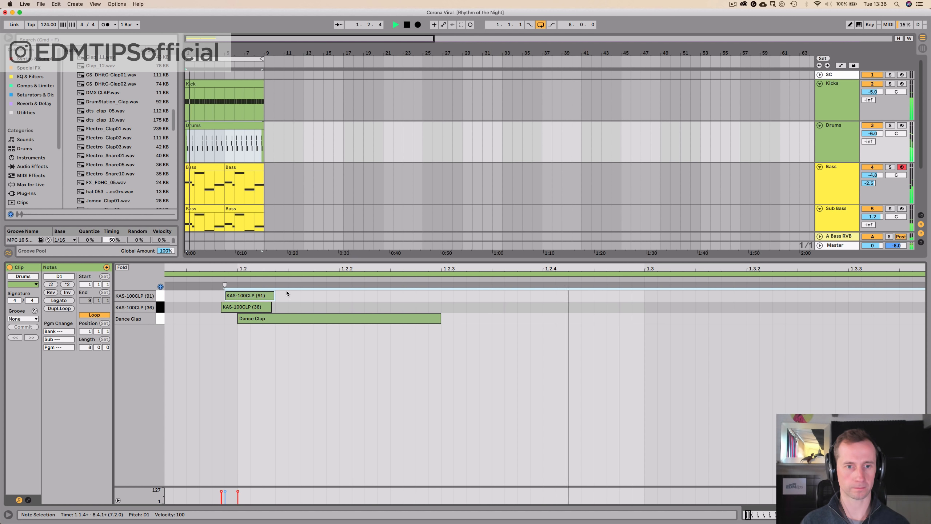
key("shift+Tab")
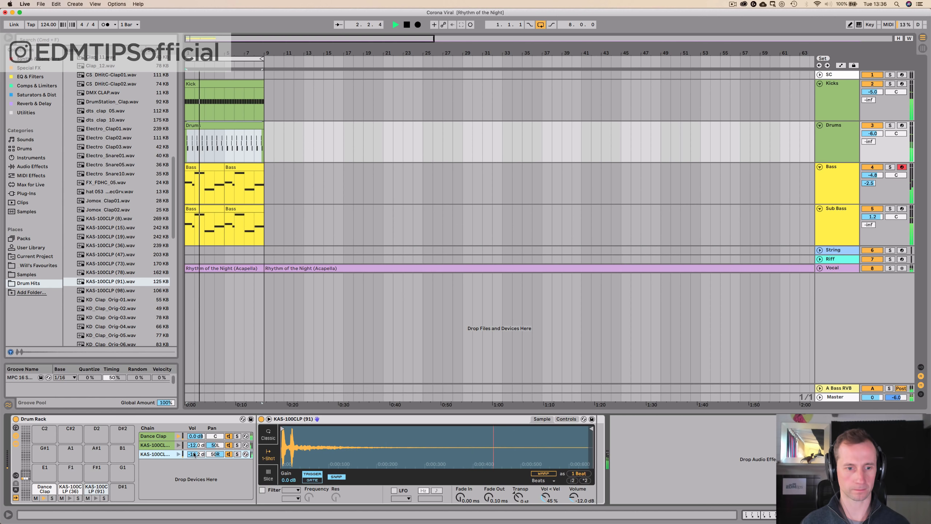
left_click_drag(195, 455, 194, 441)
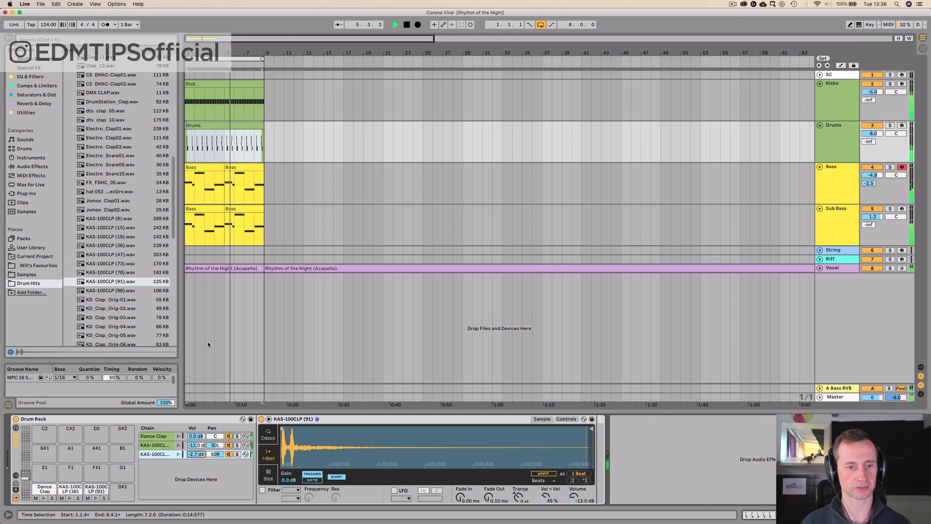
Lower the chain volumes to -0.6 dB for Dance Clap, -17.7 dB for KAS-100CLP (36) and -5.0 dB for KAS-100CLP (91)
mouse_move(196, 436)
left_mouse_down()
mouse_move(196, 470)
mouse_move(196, 435)
mouse_move(195, 450)
left_mouse_up()
left_click_drag(196, 454, 196, 457)
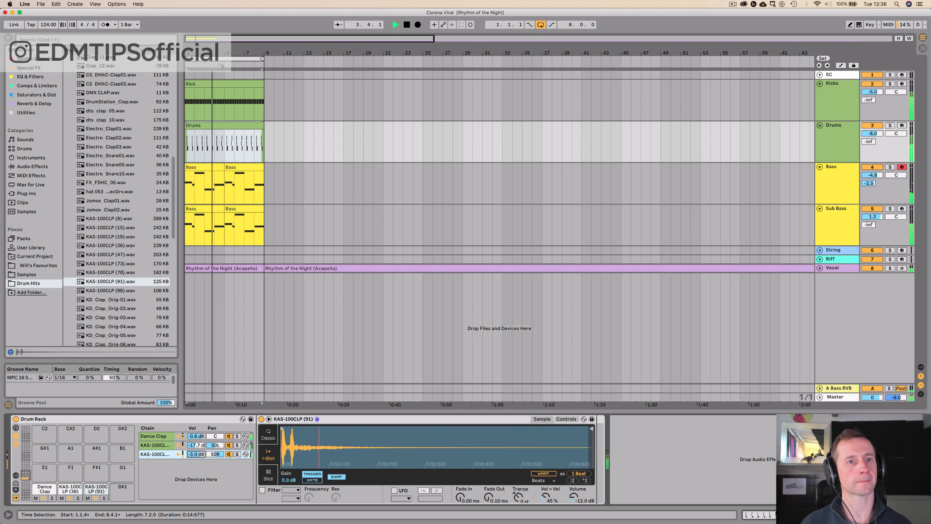
key("space")
Insert an audio track below Drums and switch to Splice
left_click_drag(203, 49, 204, 51)
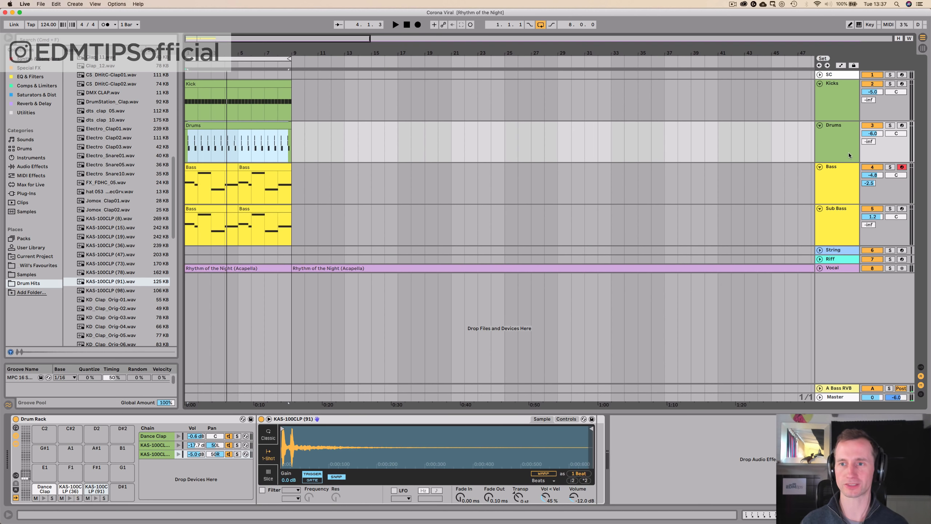
key("super+t")
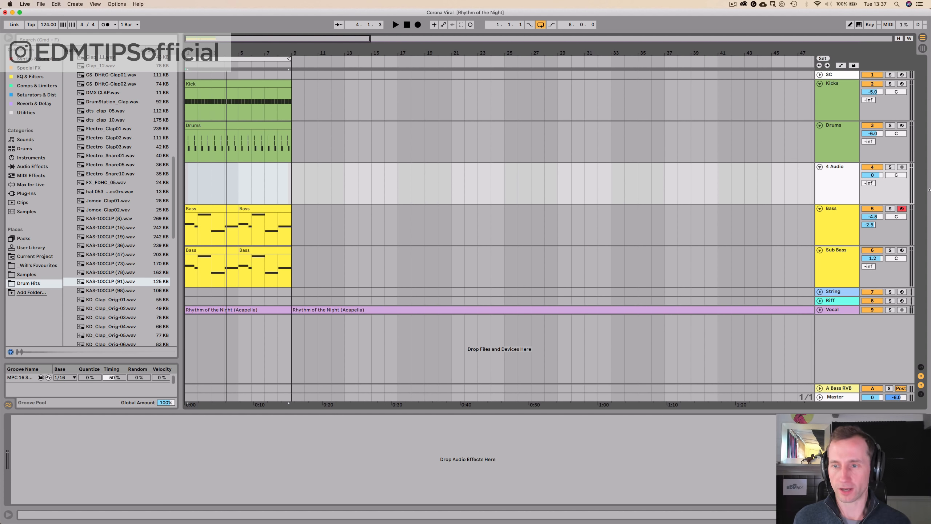
key("alt+space")
type("splice")
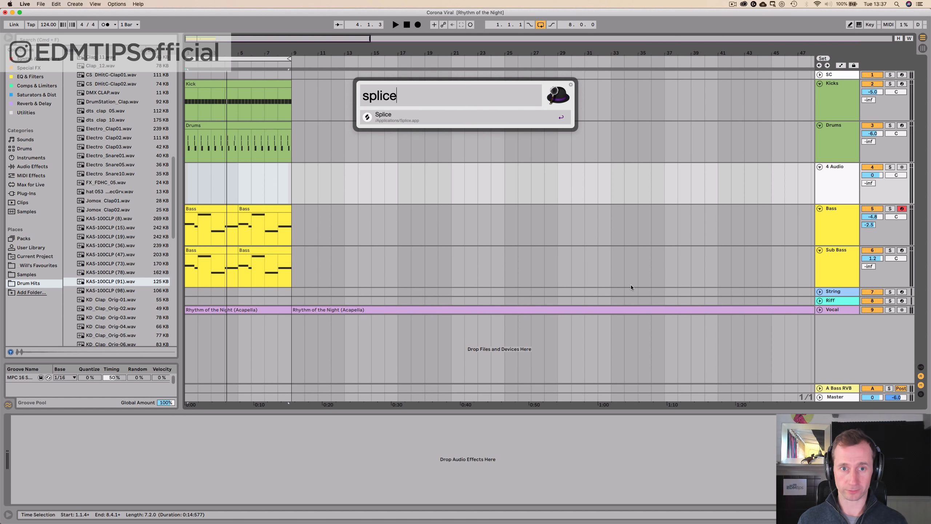
key("Return")
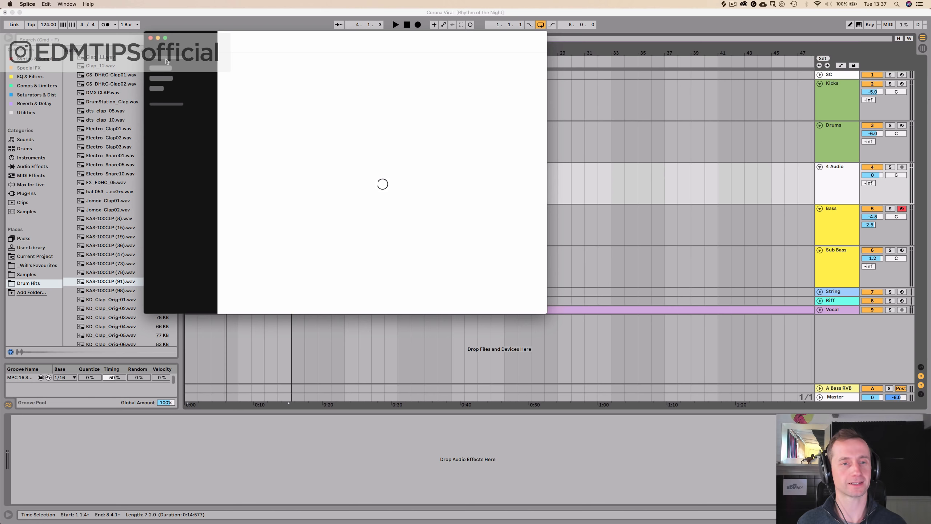
Search the sample library for "shaker" and audition LF_percussion_loop_shaker_03_95_v2.wav and SS_125_what_did_you_say_shaker_loop.wav
type("shu")
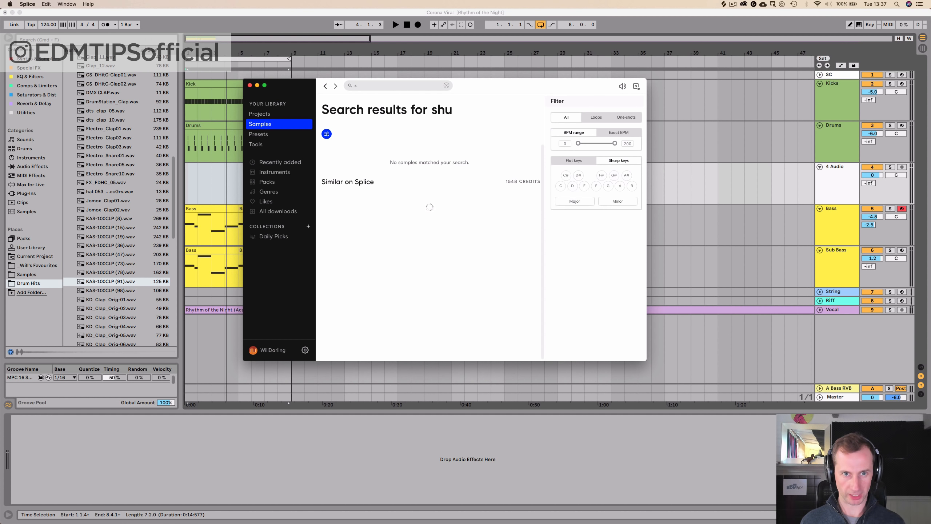
key("BackSpace")
key("BackSpace")
type("haker")
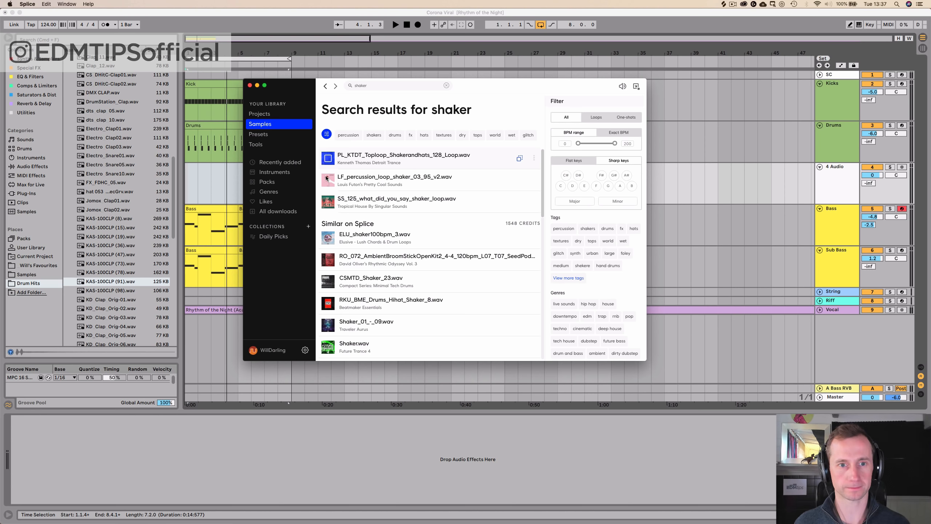
left_click(326, 179)
left_click(328, 202)
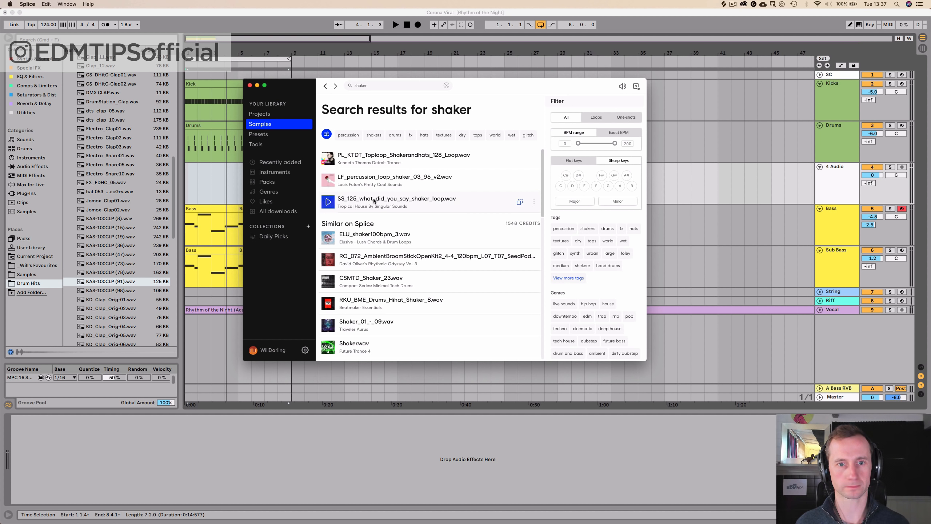
Place SS_125_what_did_you_say_shaker_loop.wav at bar 1 of the new audio track in Live and extend it to eight bars
left_click_drag(373, 199, 187, 186)
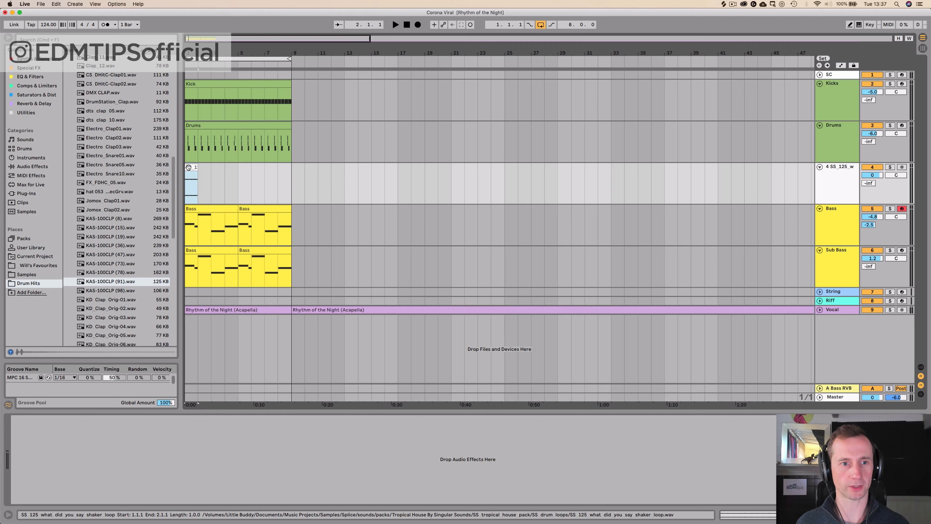
double_click(190, 167)
left_click_drag(83, 330, 83, 314)
key("shift+Tab")
left_click_drag(197, 167, 291, 167)
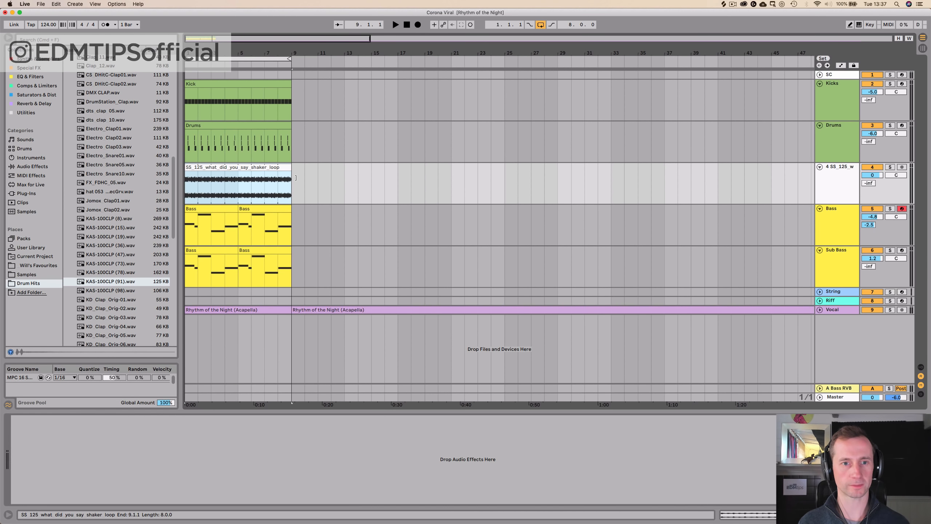
Lower the shaker track's volume to -19.4 dB and play the loop
mouse_move(873, 175)
left_mouse_down()
mouse_move(872, 199)
mouse_move(869, 176)
left_mouse_up()
key("space")
scroll(753, 232, "down", 5)
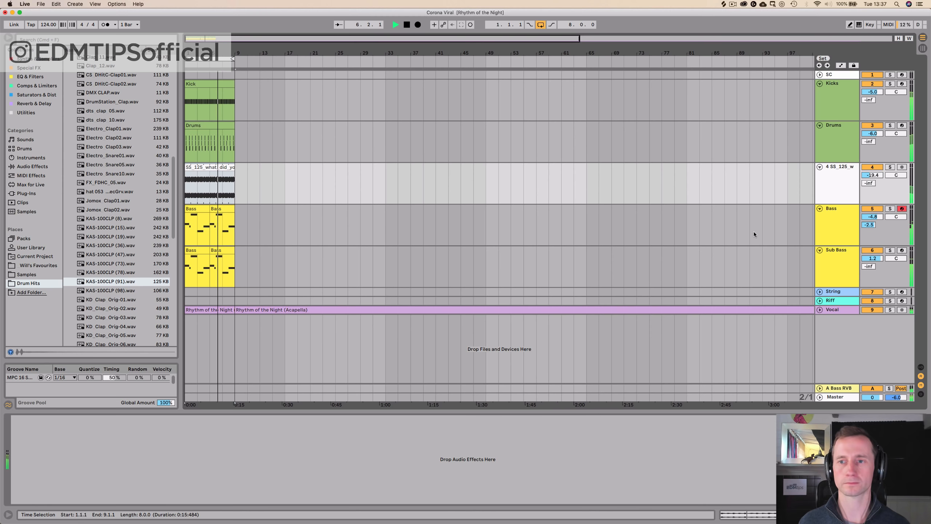
Create an empty eight-bar MIDI clip on the SC track and name it SC
left_click(820, 75)
left_click(771, 90)
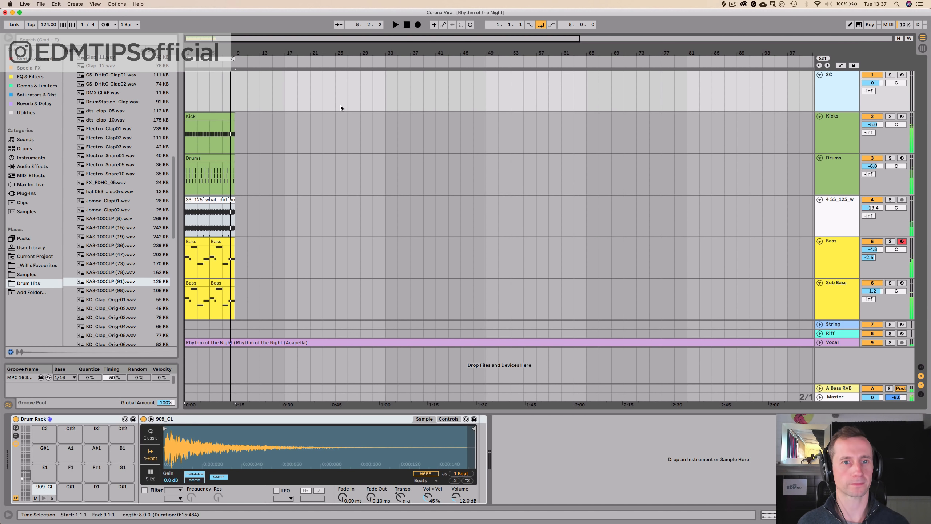
key("space")
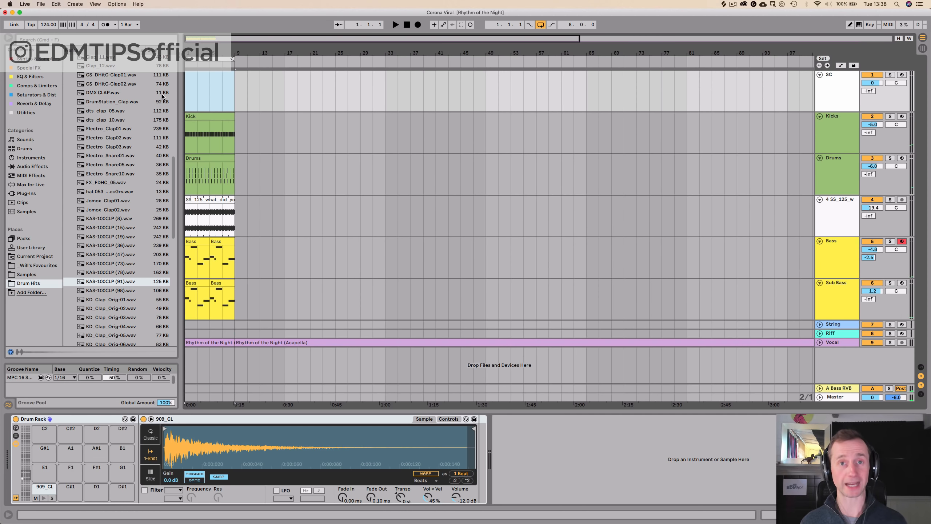
key("super+shift+m")
key("super+r")
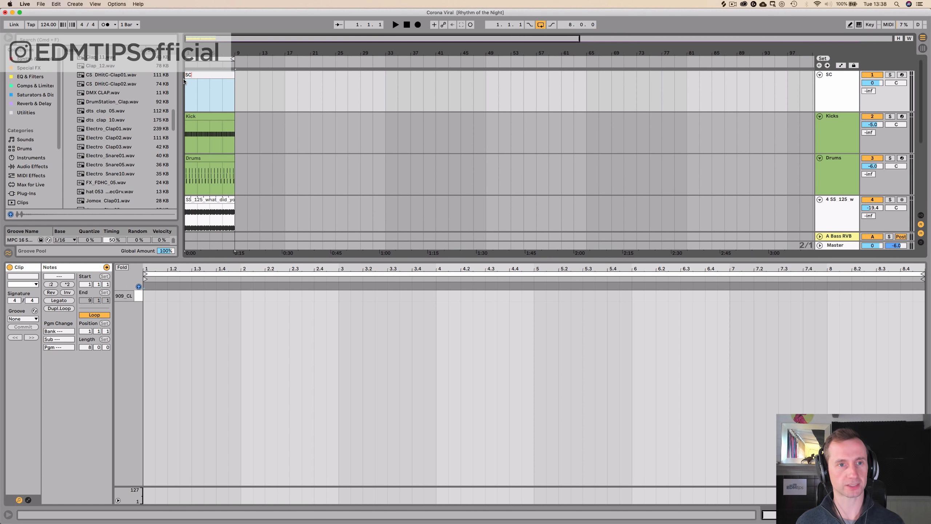
type("SC")
key("Return")
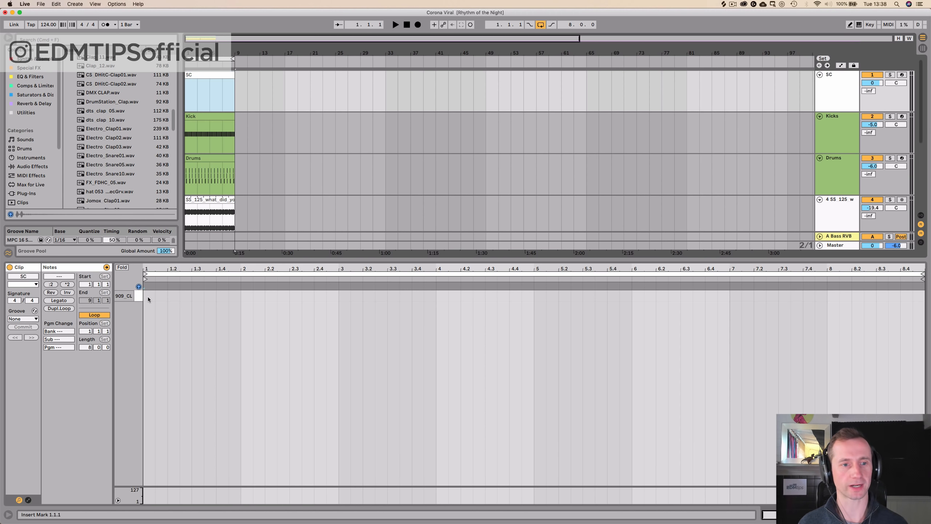
Fill the SC clip with a 909_CL note on every beat across all eight bars
double_click(148, 297)
key("space")
key("space")
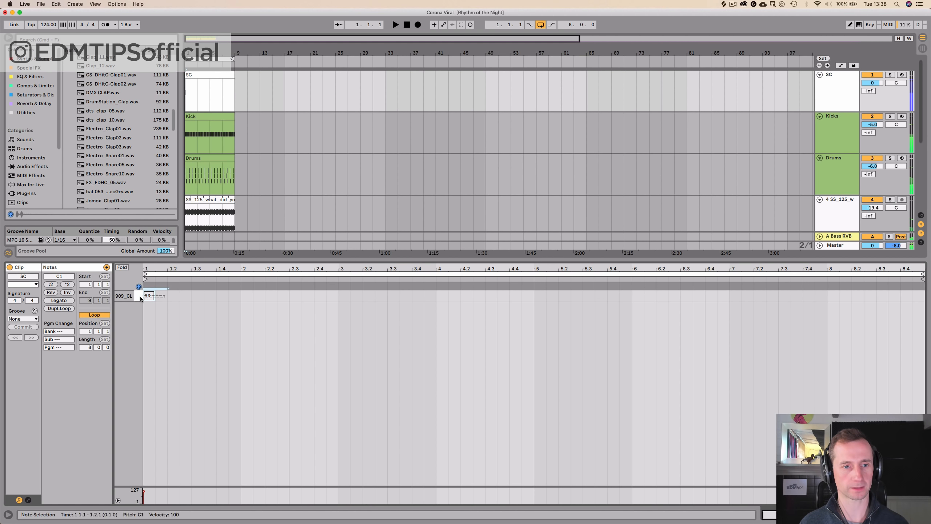
key("super+d")
key("super+d")
key("super+d")
key("super+d")
key("super+d")
key("super+d")
key("super+d")
key("super+d")
key("super+d")
key("super+d")
key("super+d")
key("super+d")
key("super+d")
key("super+d")
key("super+d")
key("super+d")
key("super+d")
key("super+d")
key("super+d")
key("super+d")
key("super+d")
key("super+d")
key("super+d")
key("super+d")
key("super+d")
key("super+d")
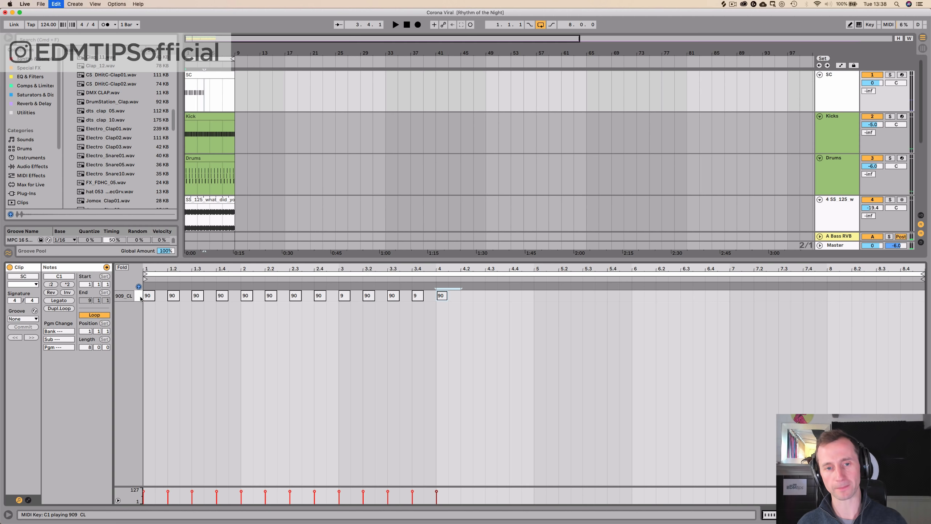
key("super+d")
key("super+d")
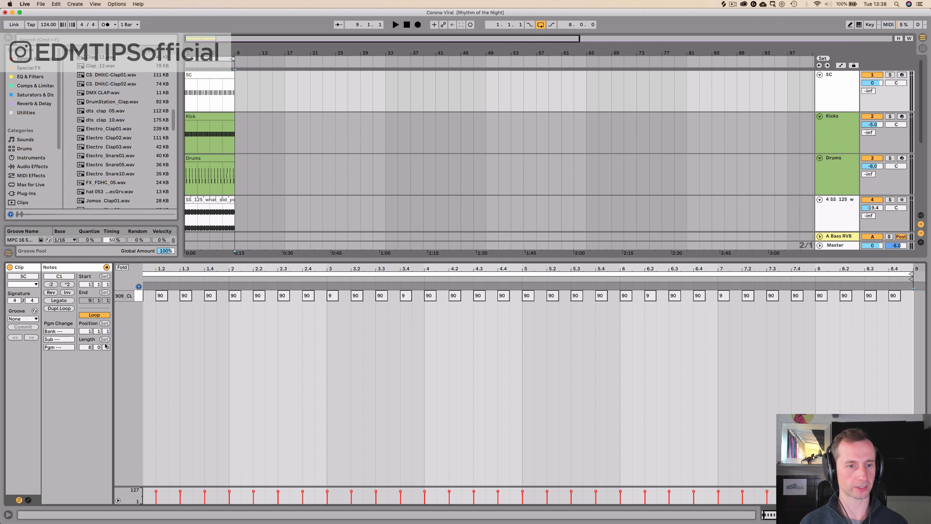
key("shift+Tab")
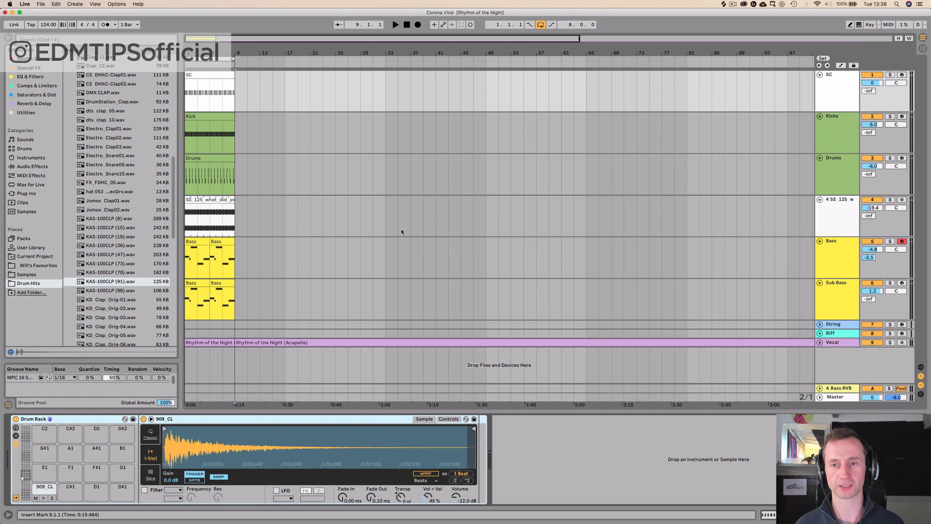
Add a Compressor to the shaker track with sidechain enabled and SC as its audio source
left_click(820, 225)
left_click(18, 85)
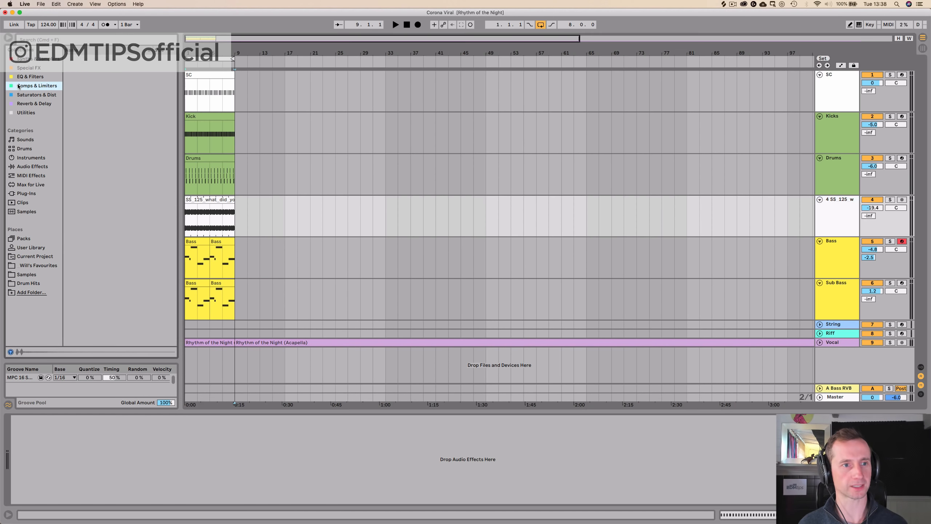
double_click(94, 58)
left_click(29, 442)
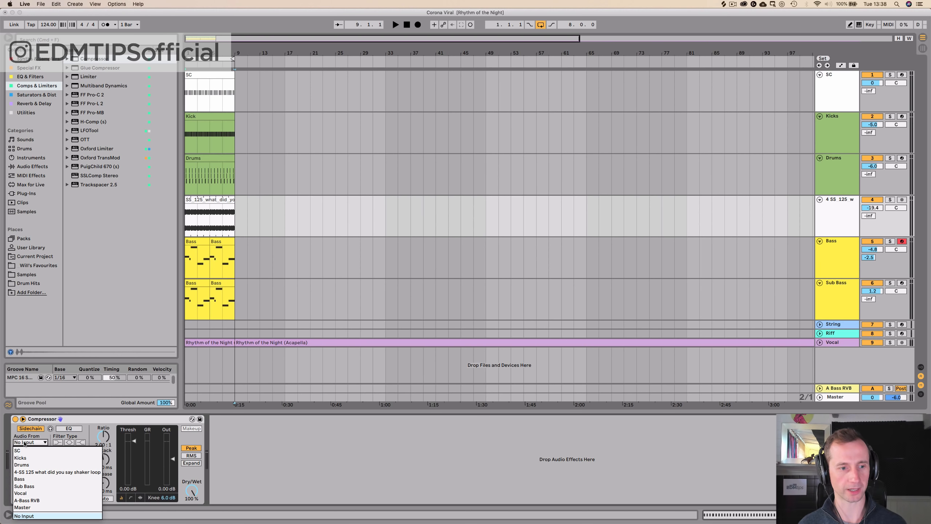
left_click(21, 452)
Set the Compressor to -inf dB threshold, 0.02 ms attack and 53.6 ms release, comparing it with bypass on the soloed shaker track
key("space")
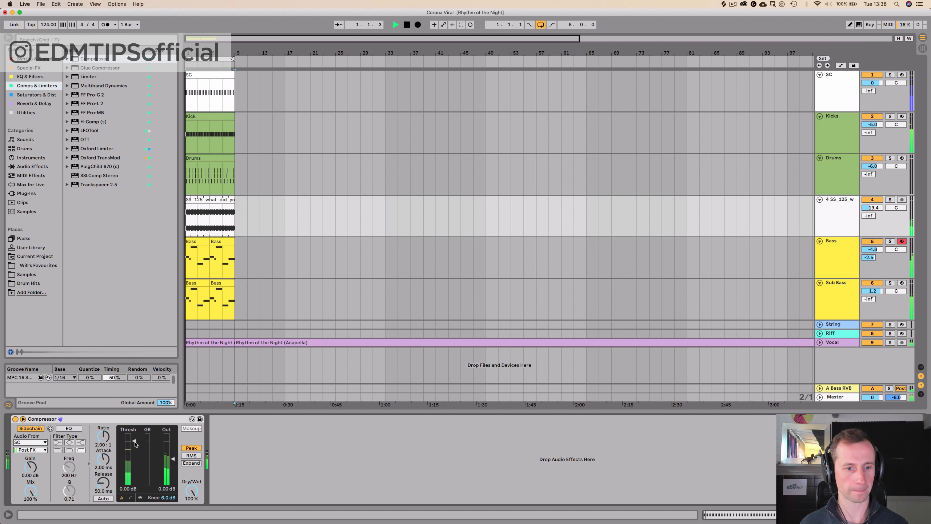
left_click_drag(133, 441, 102, 480)
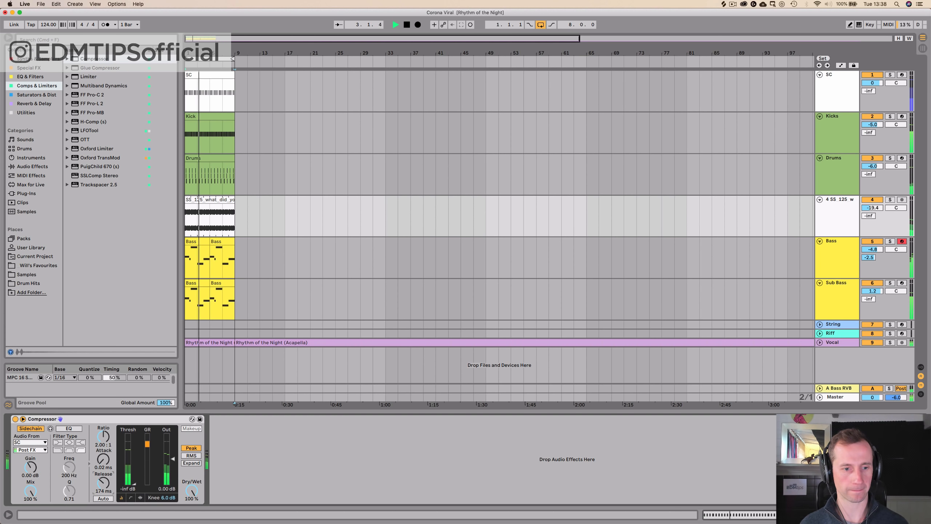
left_click(891, 200)
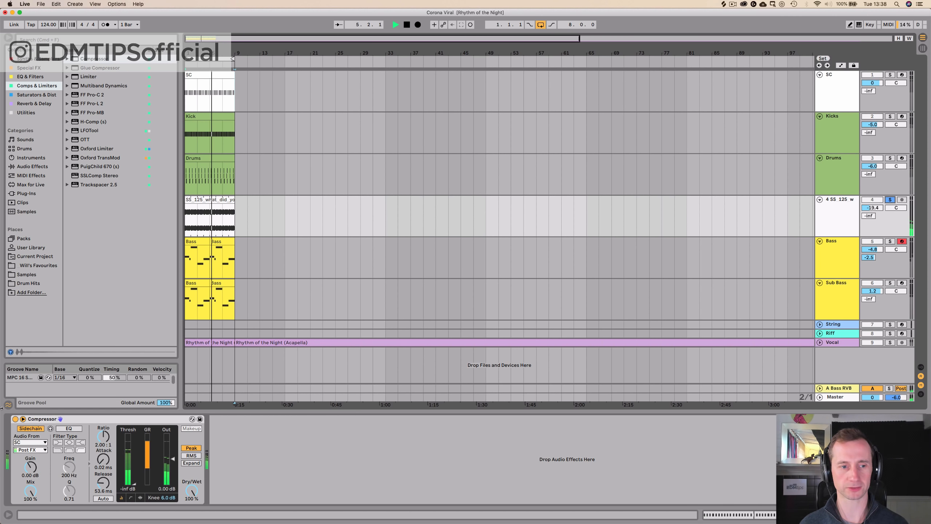
left_click(15, 420)
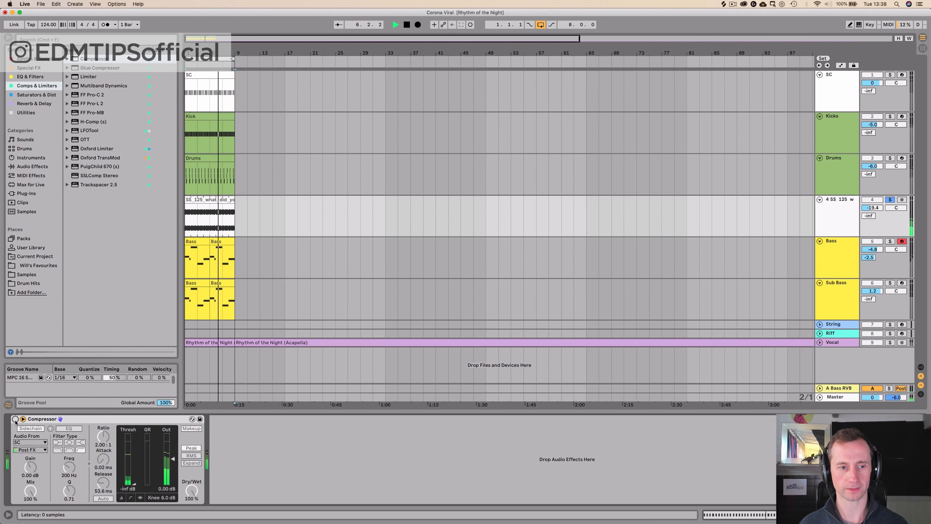
left_click(15, 419)
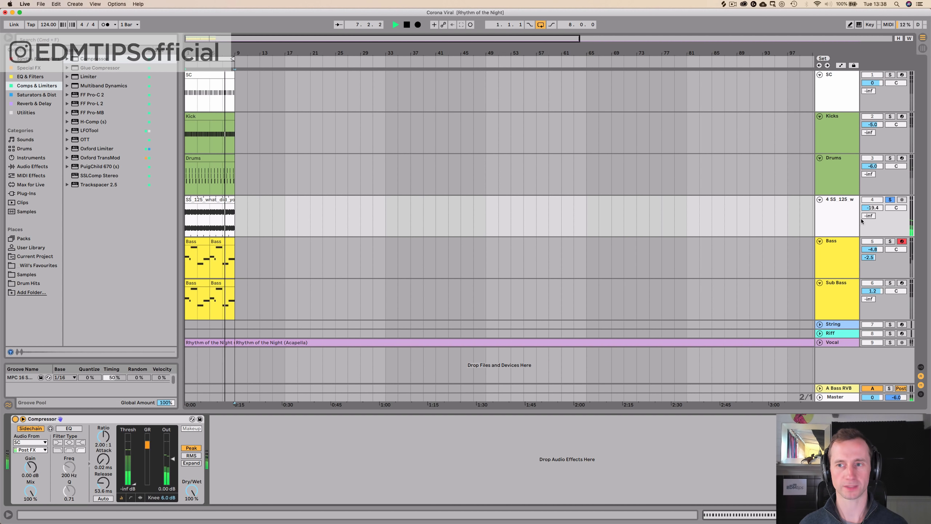
left_click(890, 200)
key("space")
Rename the shaker track as Shuffle
left_click(840, 200)
key("super+r")
type("Shuffle")
key("Return")
left_click(218, 200)
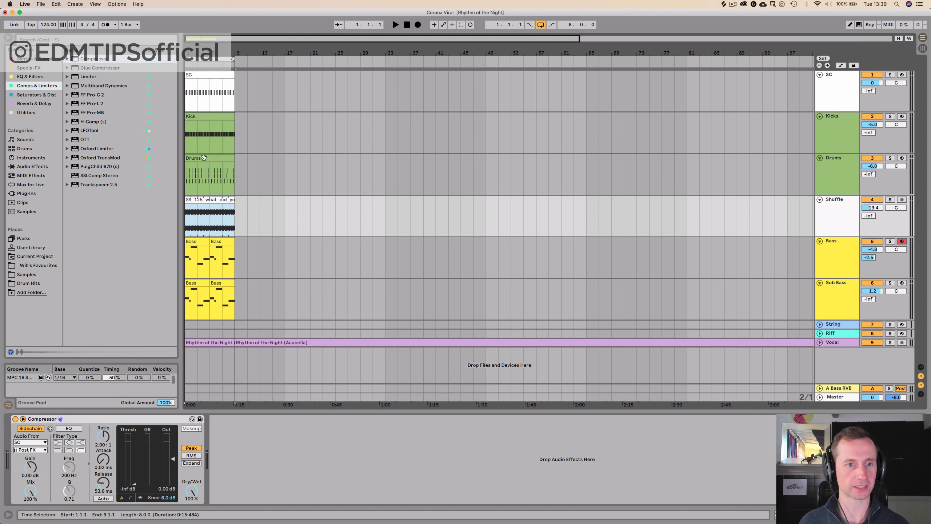
Audition percussion samples in the Drum Hits Ethnic / Misc folder and load 909_Rim01.wav onto the Drums rack's D#1 pad
left_click(216, 160)
key("space")
key("space")
left_click(29, 283)
left_click(67, 103)
left_click(102, 203)
key("Down")
key("Down")
key("Down")
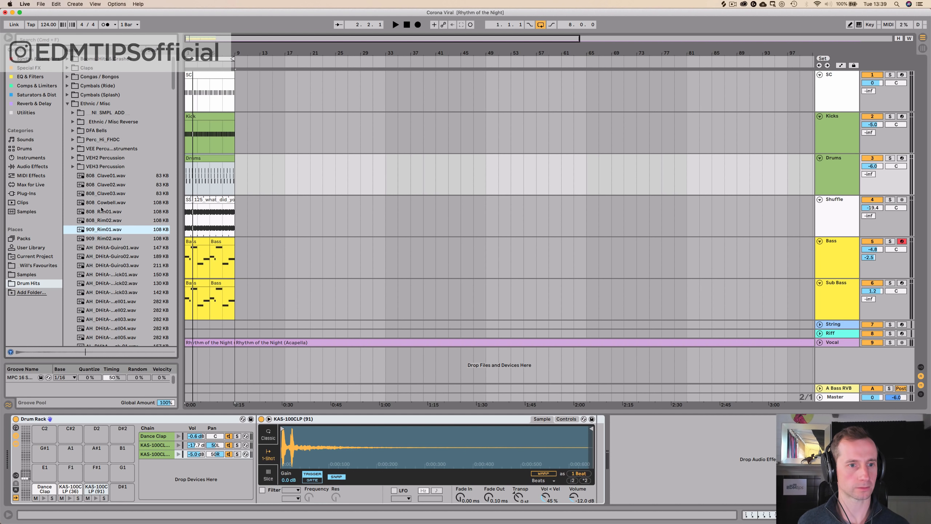
left_click_drag(121, 420, 122, 490)
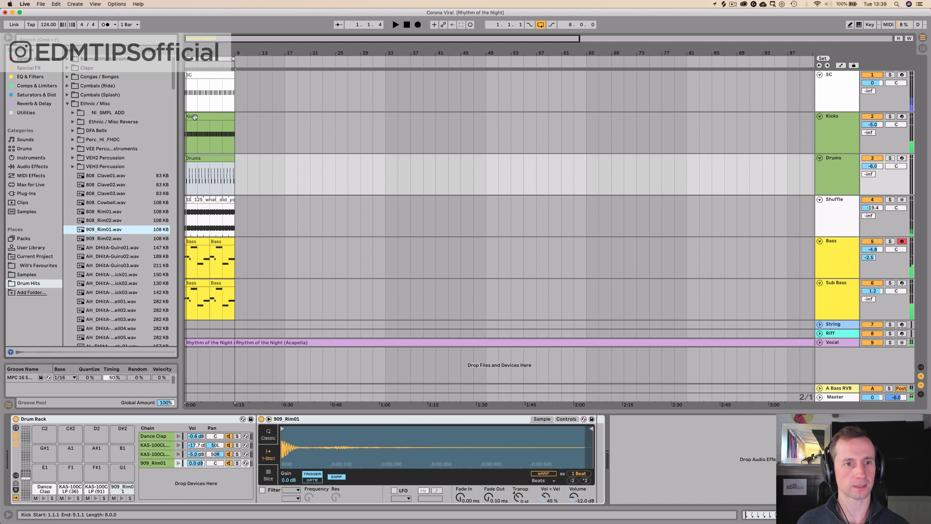
Add 909_Rim01 notes at 1.1.3 and 1.2.4 in the Drums clip and play them back
left_click(191, 156)
key("space")
double_click(191, 156)
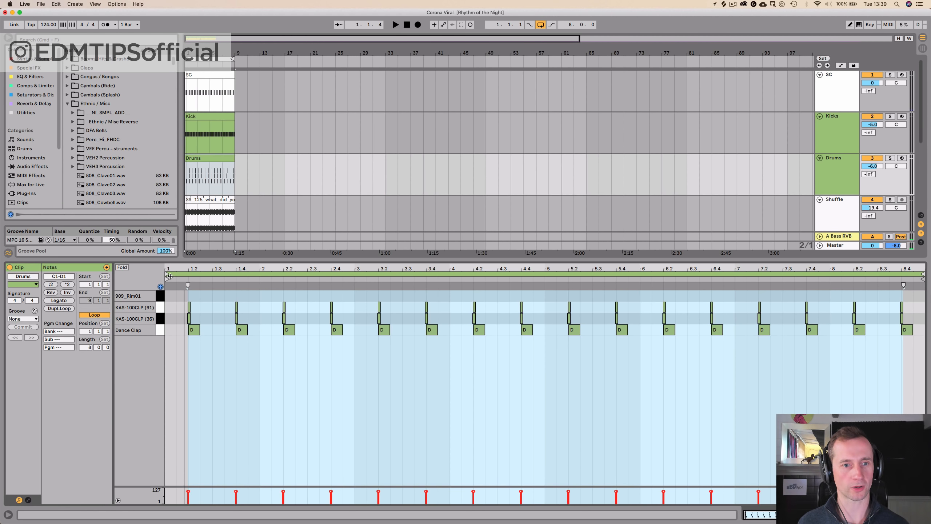
left_click_drag(177, 268, 194, 296)
left_click(185, 315)
double_click(205, 296)
double_click(254, 296)
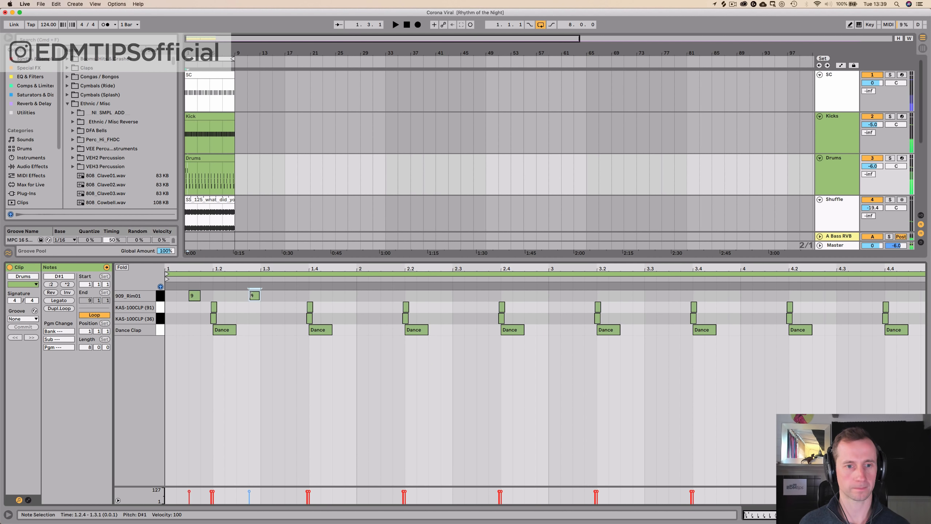
key("space")
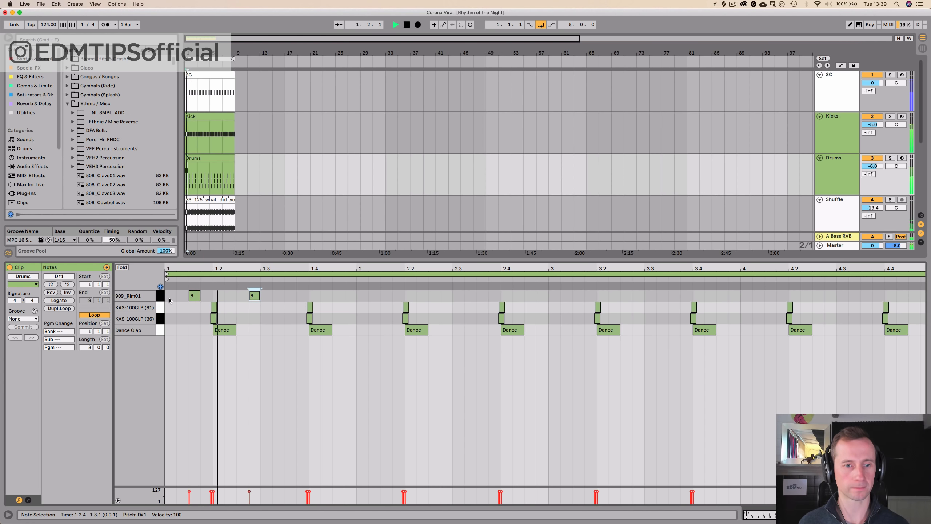
key("space")
Duplicate the first bar's 909_Rim01 notes into bar 2 and play the clip
mouse_move(169, 300)
left_mouse_down()
mouse_move(351, 297)
mouse_move(170, 295)
left_mouse_up()
left_click(350, 298)
key("super+d")
key("space")
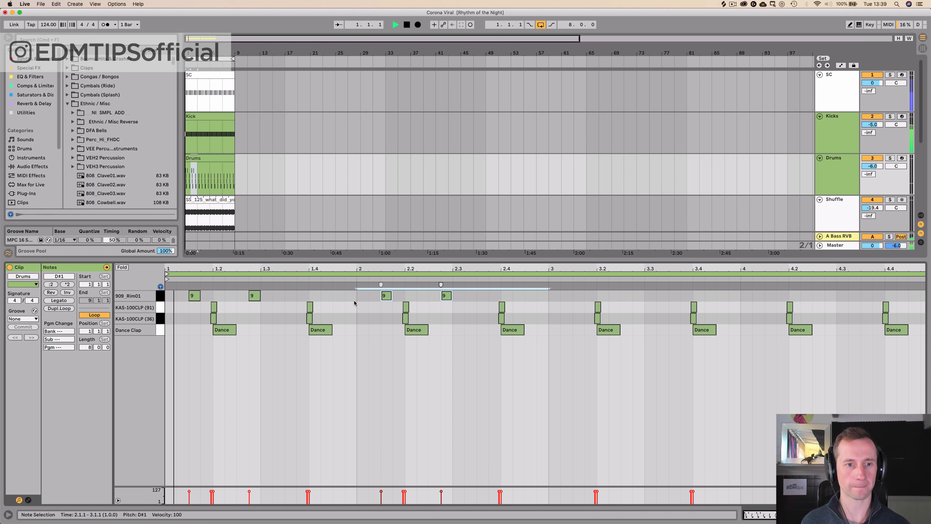
Add another 909_Rim01 note at 2.3.2 in the Drums clip
left_click(418, 296)
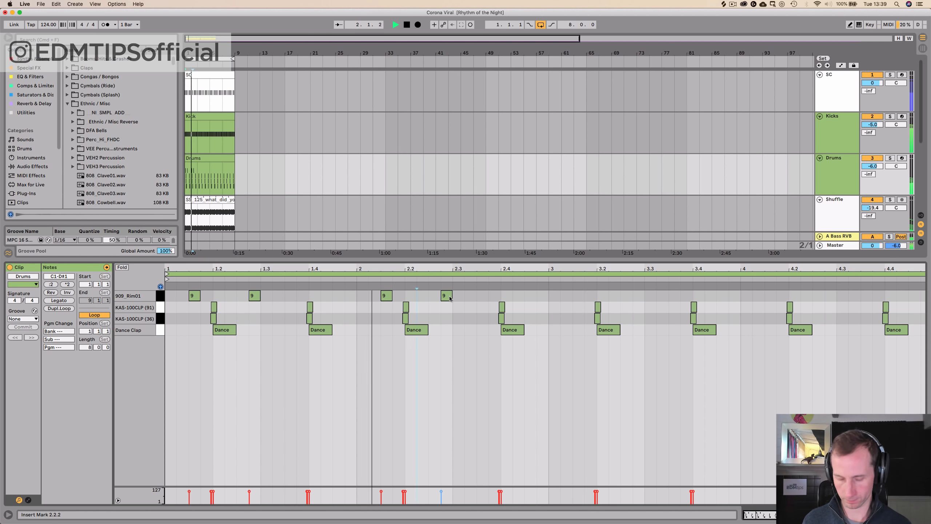
key("space")
double_click(470, 296)
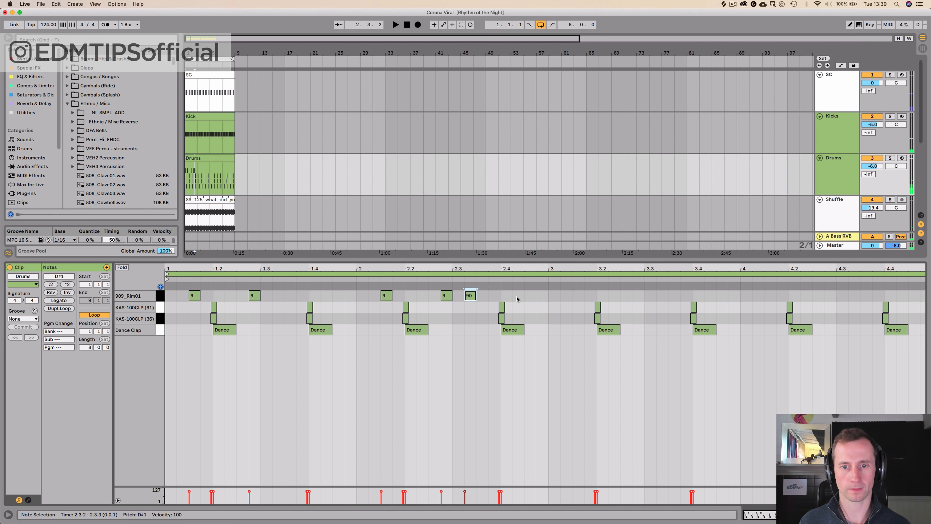
Duplicate the first two bars of 909_Rim01 notes into bars 3 and 4 of the Drums clip
left_click_drag(543, 298, 165, 293)
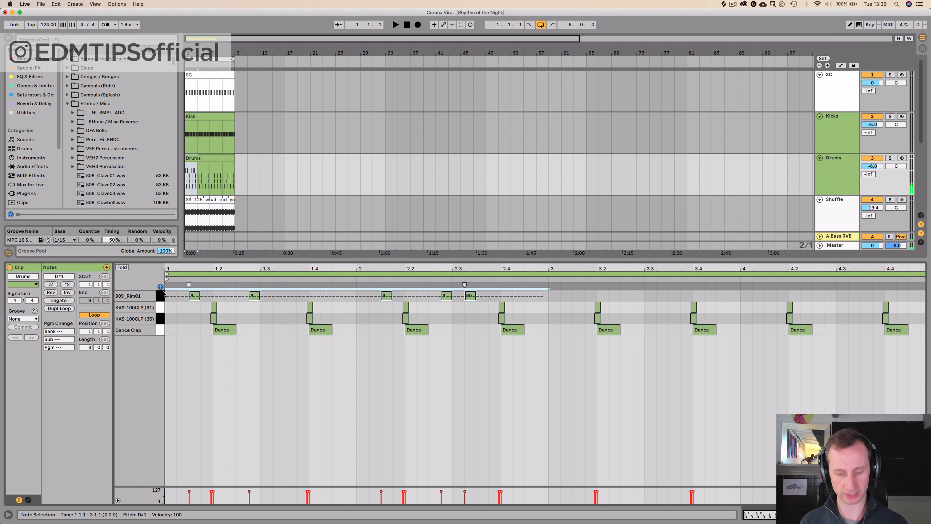
key("super+d")
key("shift+Tab")
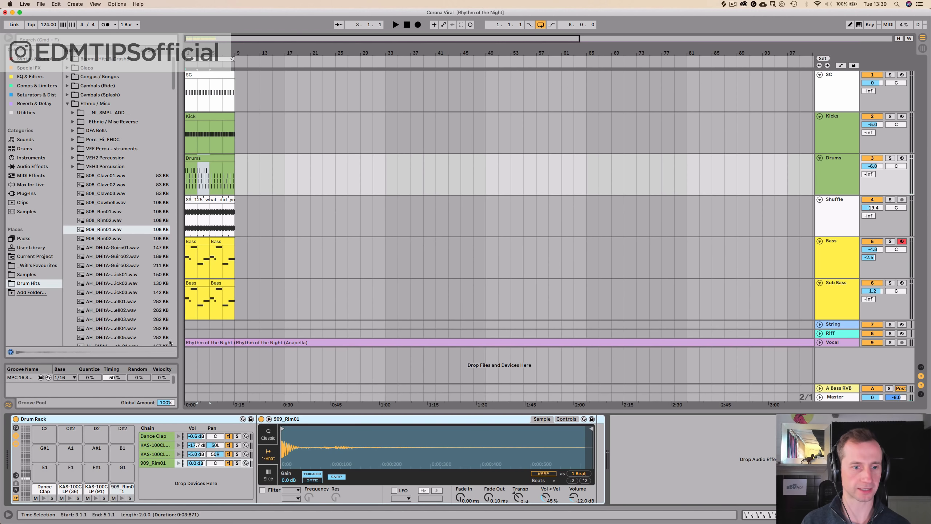
Apply the MPC 16 Swing groove from the Groove Pool to the Drums clip and play the arrangement
left_click(16, 380)
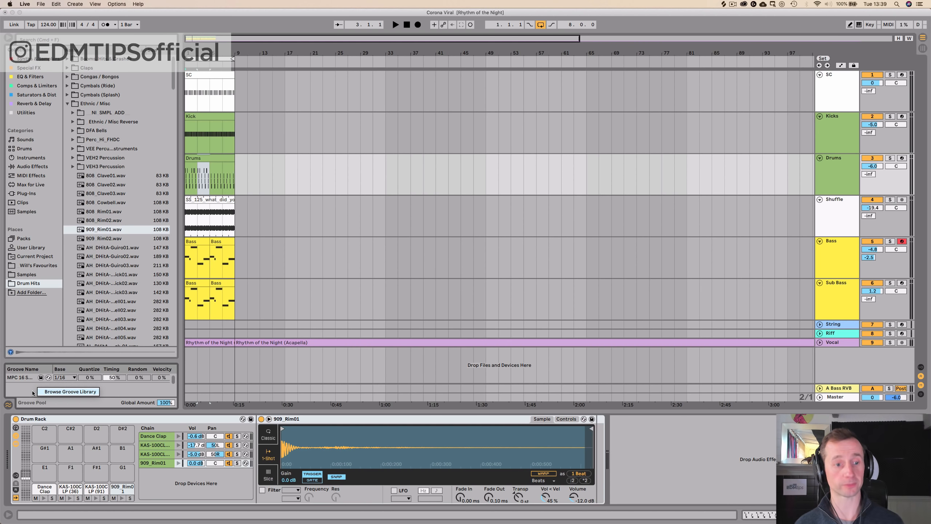
left_click(27, 393)
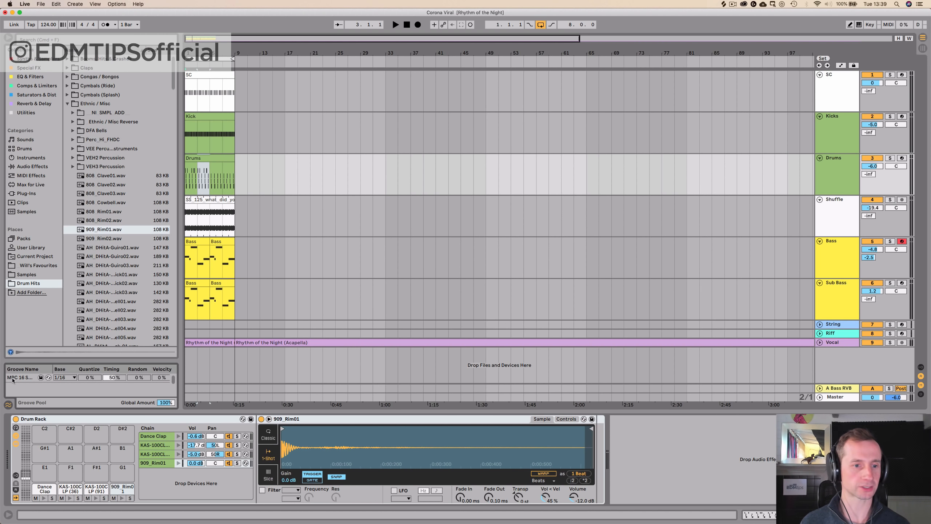
left_click_drag(13, 380, 197, 165)
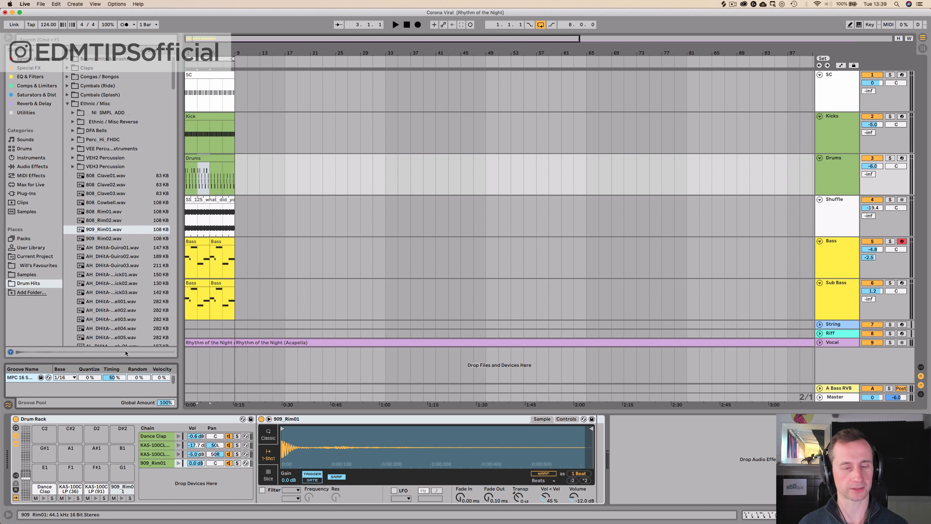
left_click(204, 199)
key("space")
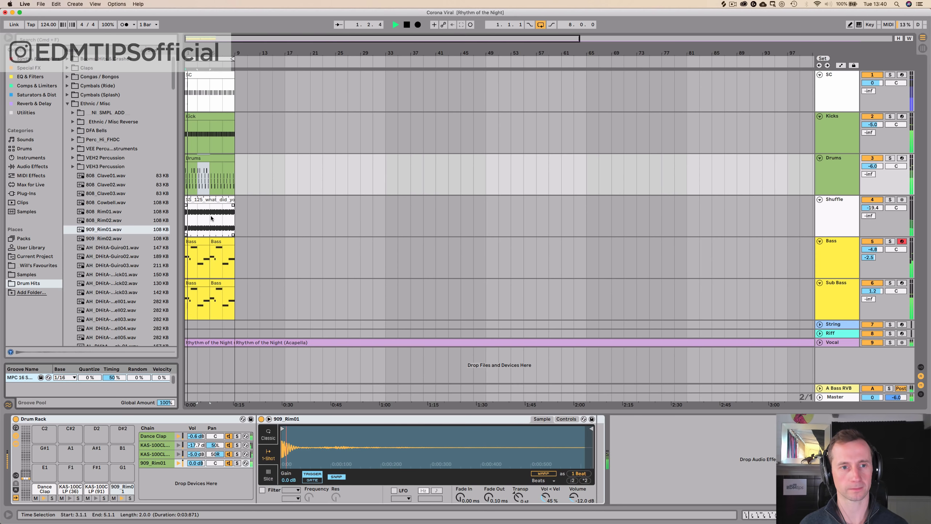
Duplicate the first four bars of 909_Rim01 notes into bars 5 to 8 of the Drums clip
left_click(209, 159)
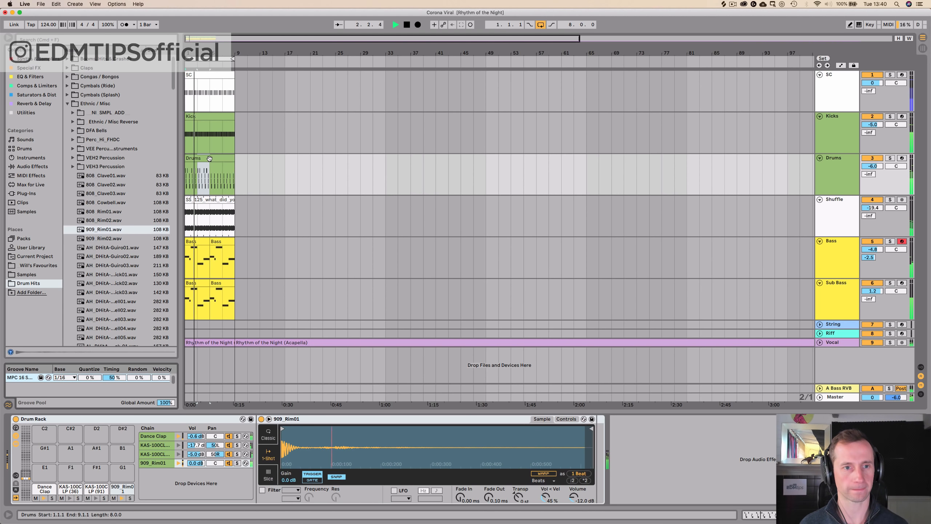
double_click(209, 159)
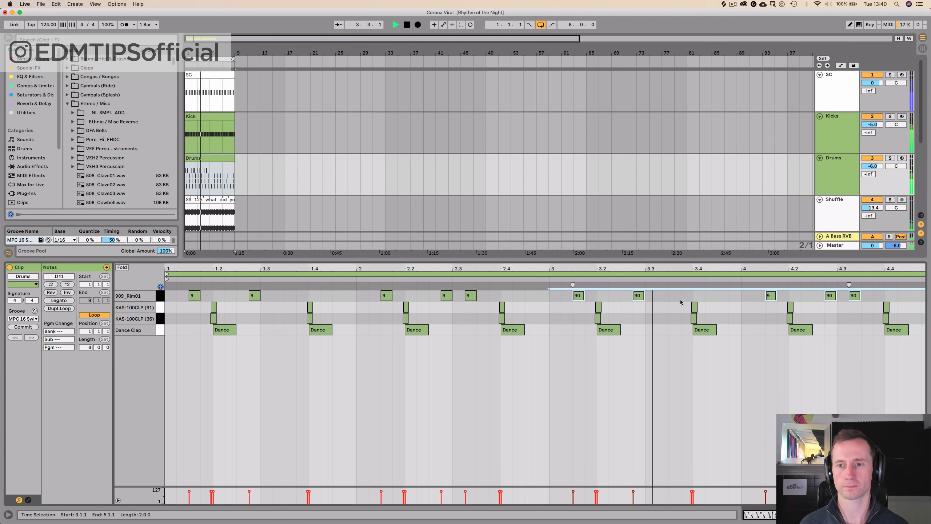
key("space")
left_click_drag(839, 269, 840, 239)
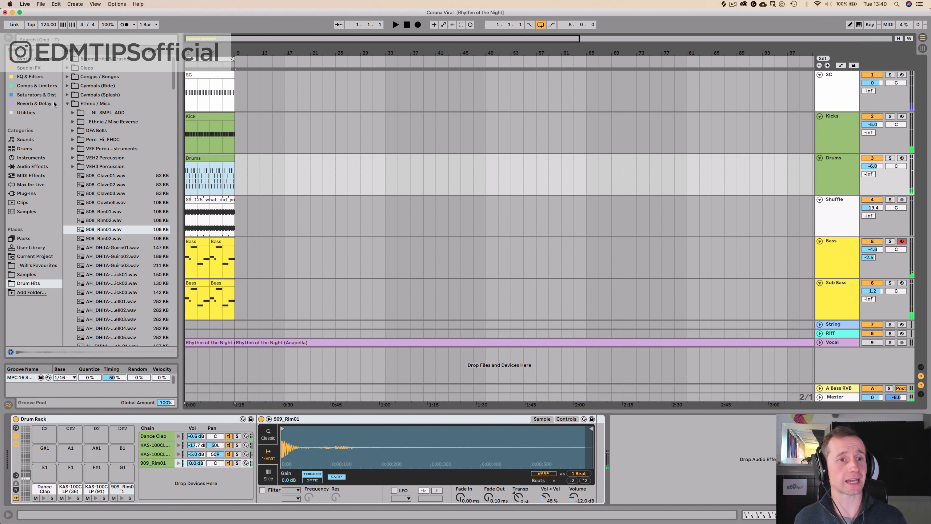
Browse the Hi Hats (Closed) folder and audition samples in VMH1 Closed Hats
left_click(68, 104)
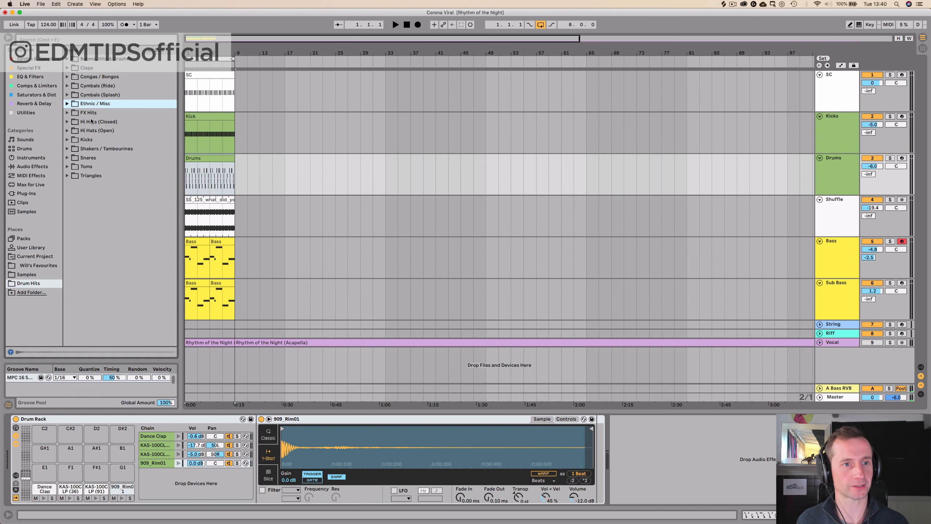
key("Down")
key("Down")
key("Right")
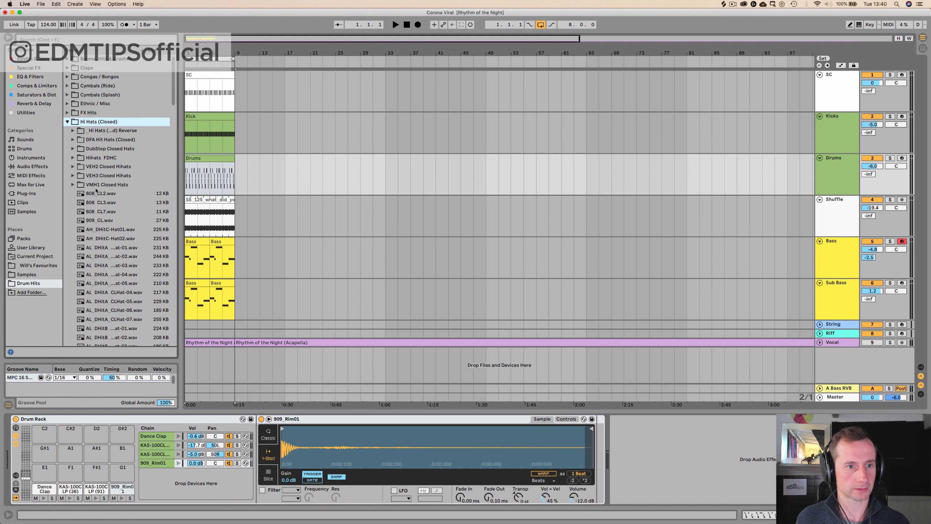
left_click(112, 185)
key("Right")
key("Down")
key("Down")
key("Down")
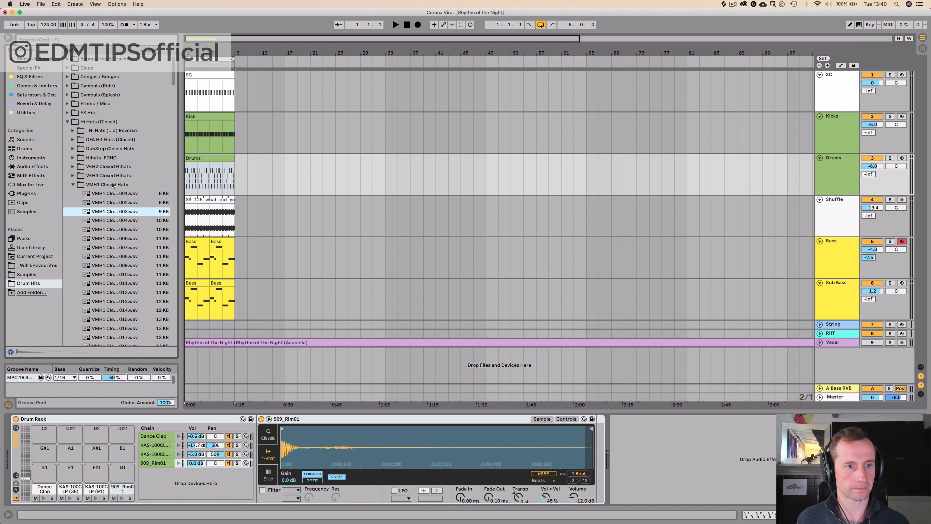
key("Left")
key("Left")
key("Left")
key("Left")
Audition the 808, 909 and AL_DHit samples in the Hi Hats (Open) folder
key("Down")
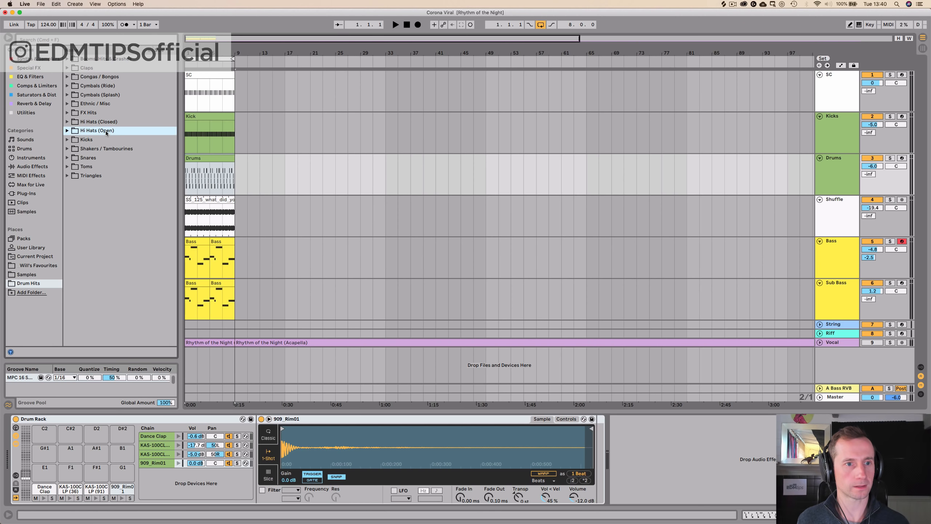
key("Right")
left_click(99, 221)
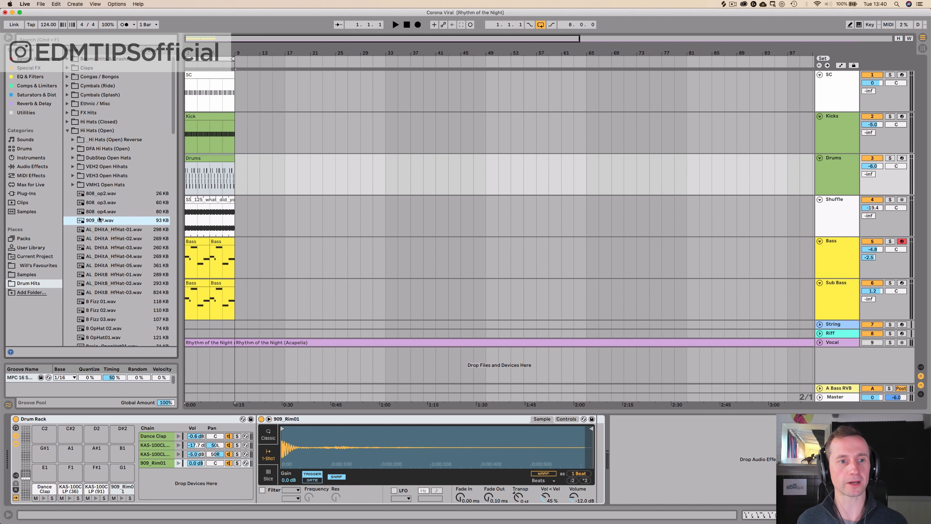
key("Up")
key("Up")
left_click(103, 239)
key("Up")
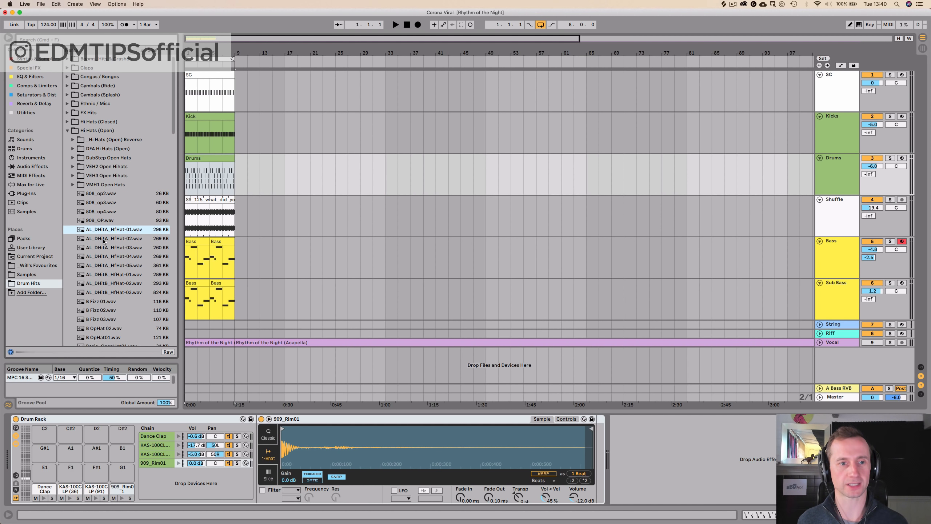
left_click(122, 269)
Audition samples 001 to 007 in the VEH3 Open Hihats folder
left_click(73, 176)
left_click(114, 185)
left_click(122, 239)
key("Up")
key("Up")
key("Up")
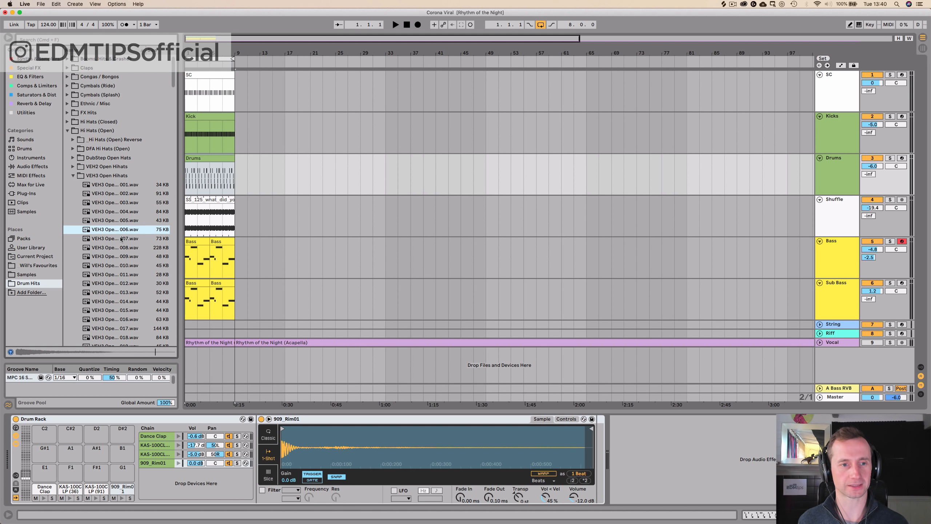
key("Down")
key("Up")
key("Up")
key("Up")
key("Up")
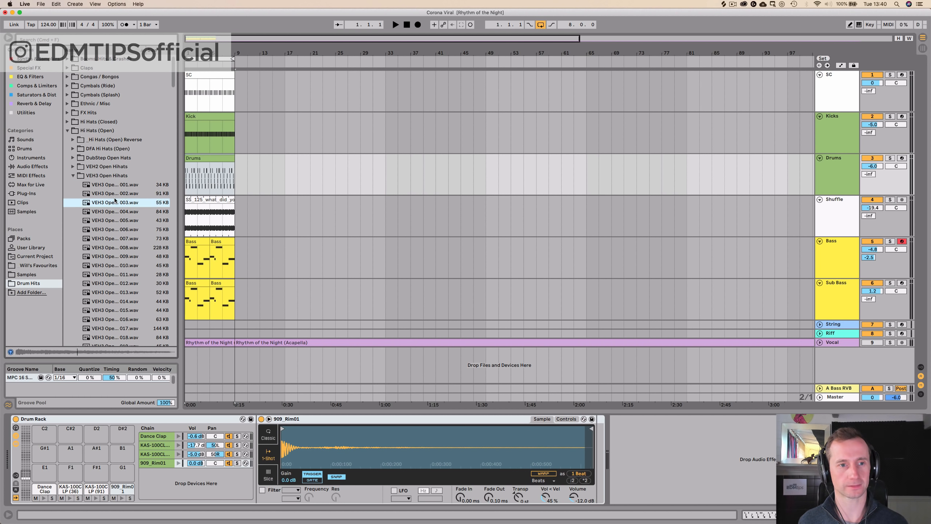
key("Down")
key("Up")
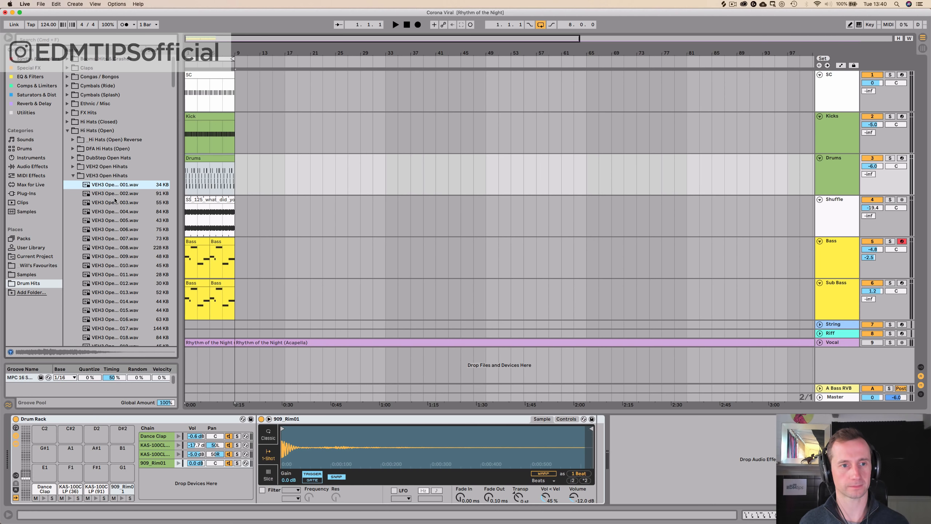
Compare VEH3 Open Hihats samples, including 001 and 006, against the playing arrangement
key("space")
left_click(114, 205)
key("Up")
key("Up")
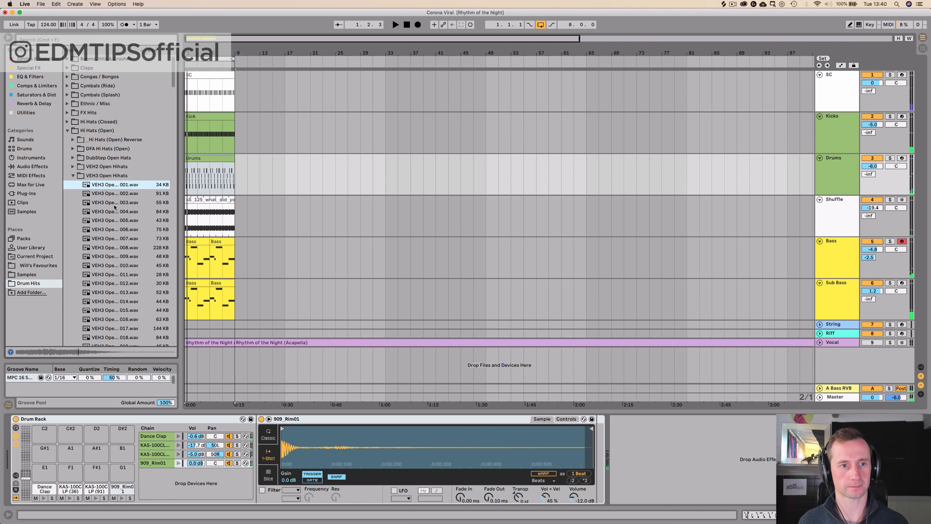
left_click(118, 232)
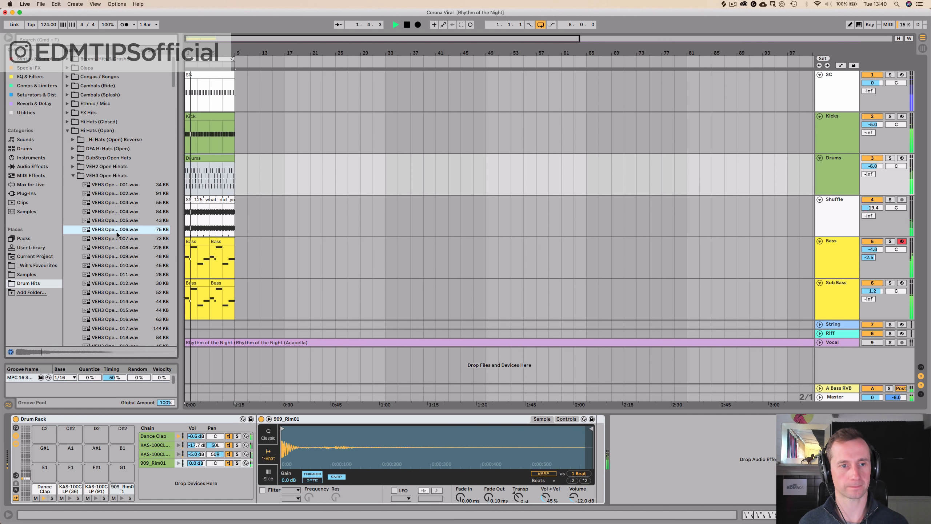
key("space")
Load VEH3 Open Hihats 001 onto the Drums rack's E1 pad and add a note for it at 1.1.3
left_click(125, 185)
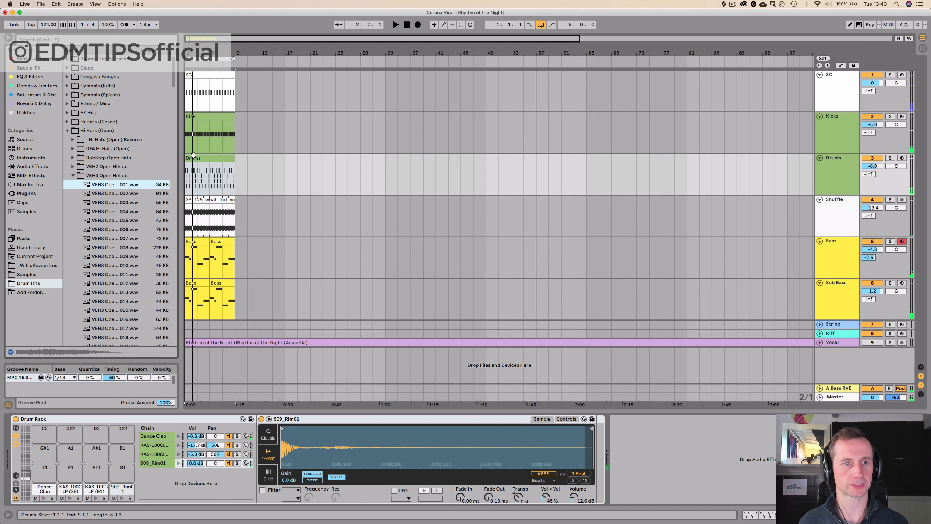
left_click_drag(123, 183, 160, 489)
double_click(202, 159)
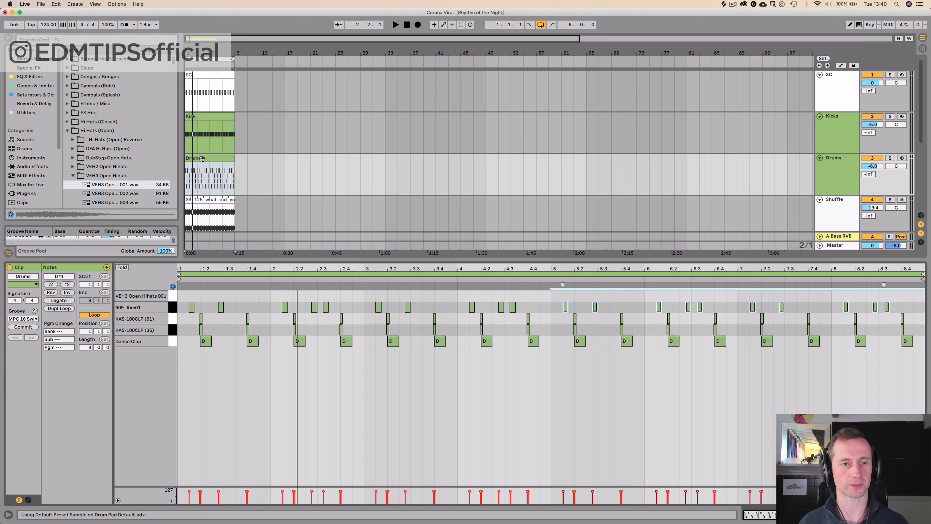
double_click(194, 296)
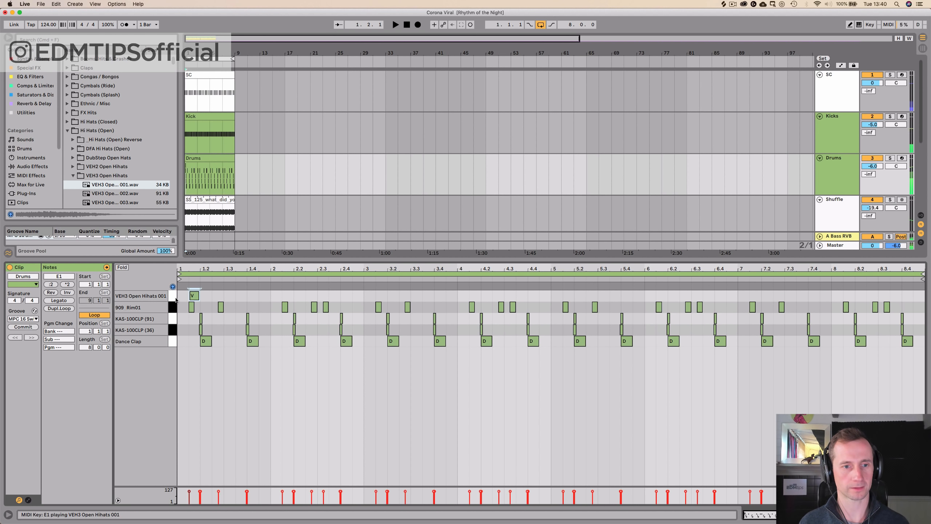
Repeat the open hi-hat note on the offbeat of every beat through bar 8 of the Drums clip
left_click_drag(180, 298, 198, 297)
key("super+d")
key("super+d")
key("super+d")
key("super+d")
key("super+d")
key("super+d")
key("super+d")
key("super+d")
key("super+d")
key("super+d")
key("super+d")
key("super+d")
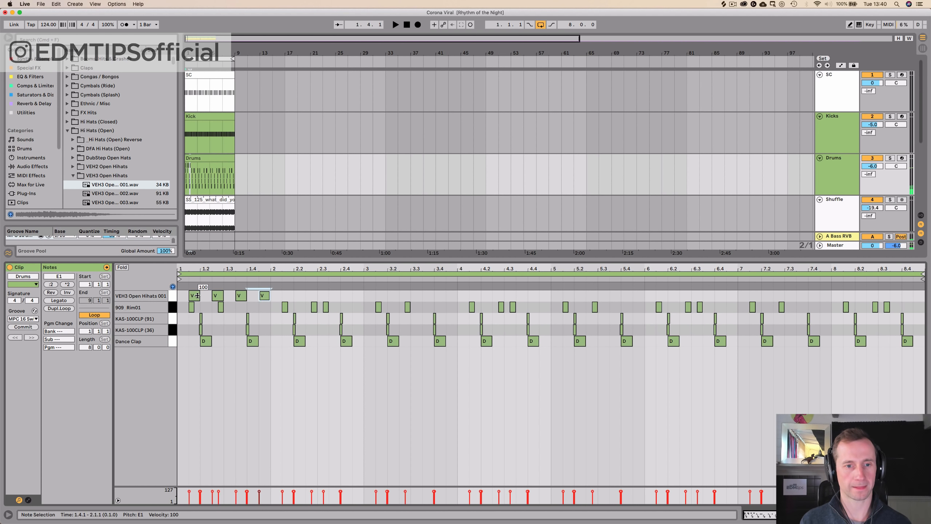
key("super+d")
key("super+d")
key("super+d")
key("super+d")
key("super+d")
key("super+d")
key("super+d")
key("super+d")
key("super+d")
key("super+d")
key("super+d")
key("super+d")
key("super+d")
key("super+d")
key("super+d")
key("super+d")
key("super+d")
key("super+d")
key("super+d")
Play the arrangement and set the VEH3 Open Hihats chain volume to -9.0 dB in the Drum Rack
key("space")
key("shift+Tab")
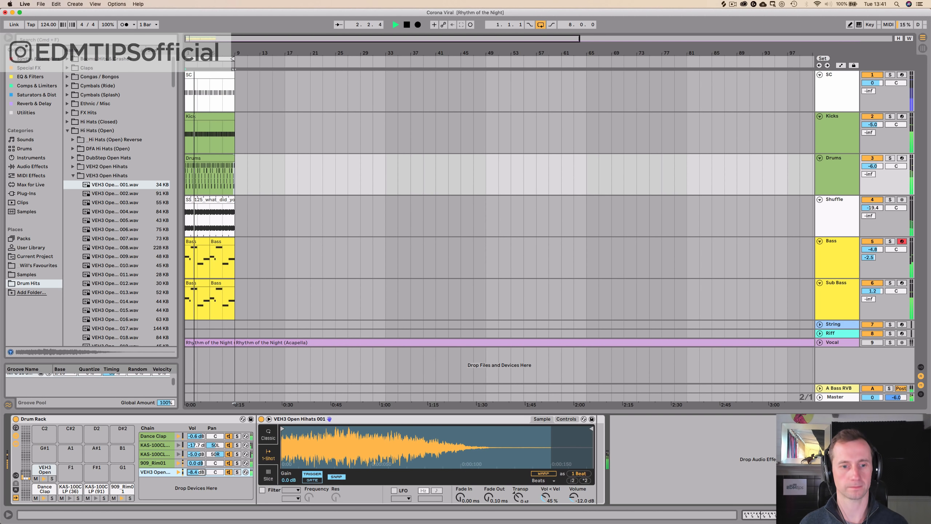
left_click_drag(196, 472, 196, 474)
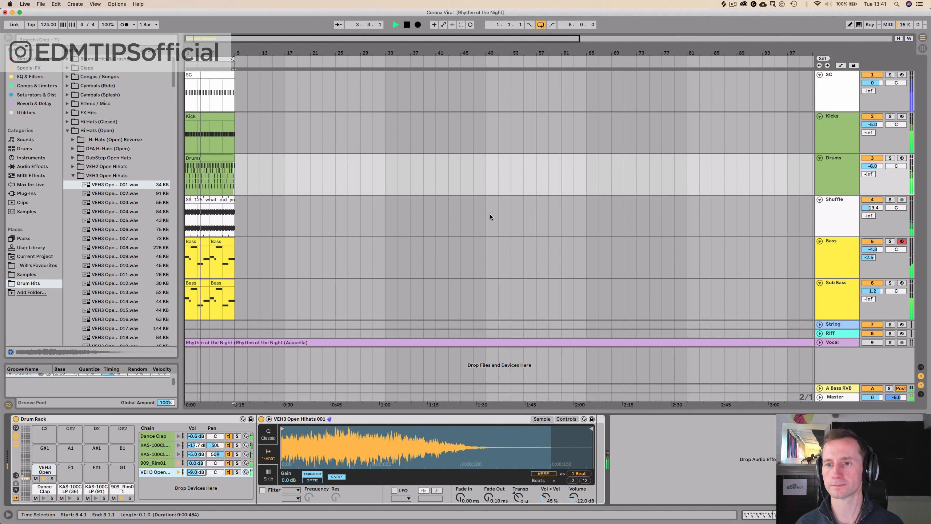
key("space")
Add an audio track between Shuffle and Bass and name it House Groove
left_click(831, 216)
key("super+t")
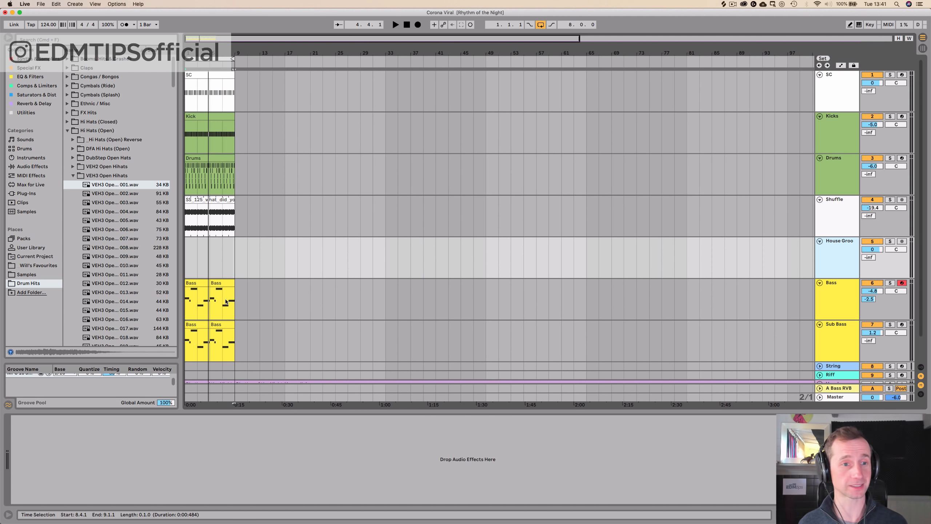
Browse the Samples library's Drum Loops / House / Techno folder and open the second VEH3 128BPM house loop folder
left_click(67, 130)
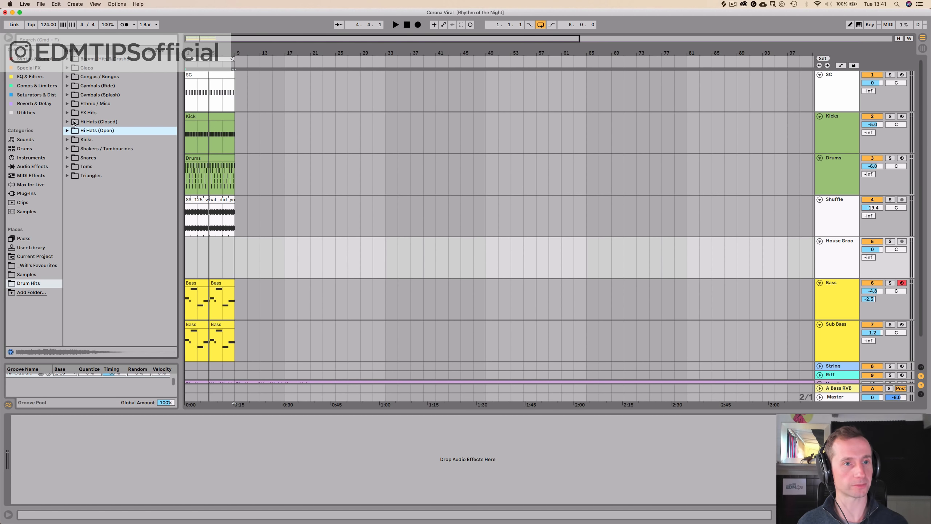
left_click(27, 274)
left_click(96, 95)
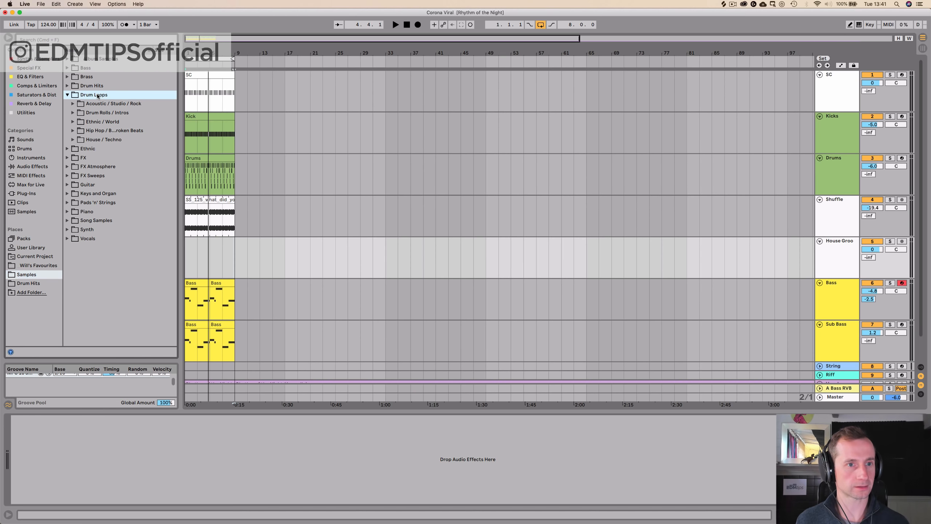
left_click(99, 140)
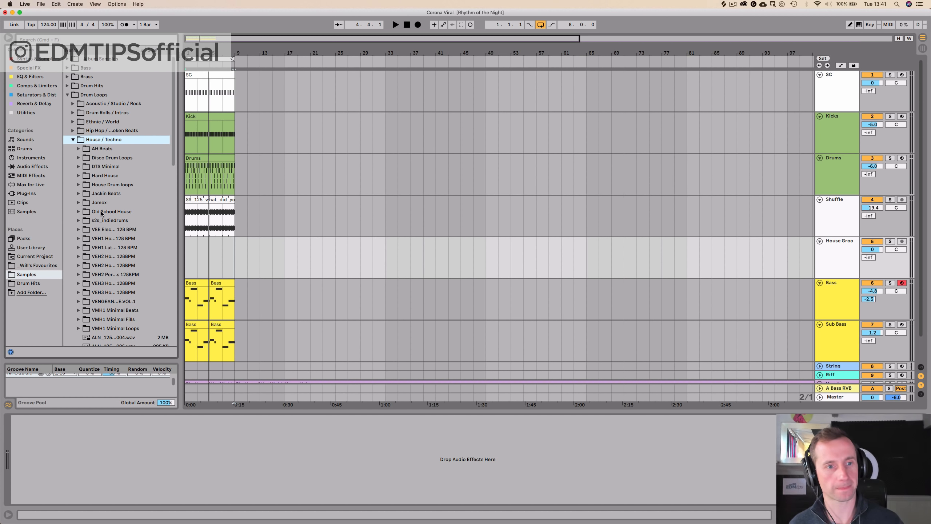
scroll(106, 220, "down", 5)
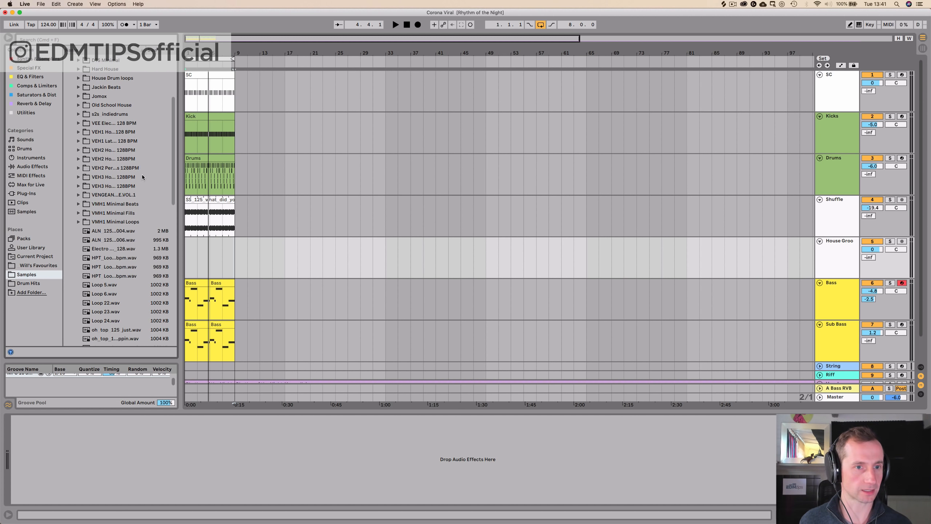
left_click(119, 185)
key("Right")
key("Down")
Audition the loops in the opened VEH3 128BPM folder and preview loop 06 against the playing arrangement
left_click(106, 205)
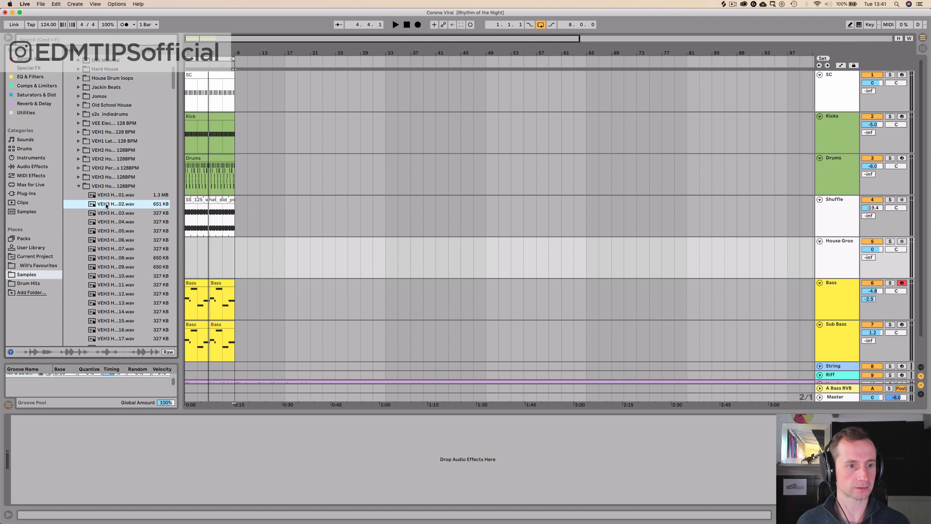
key("Down")
key("Down")
key("Down")
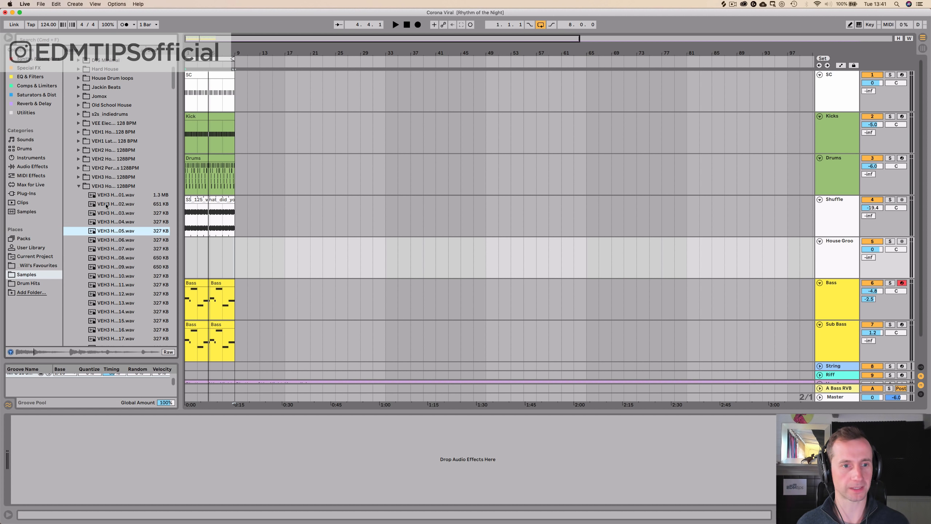
key("Up")
left_click(118, 242)
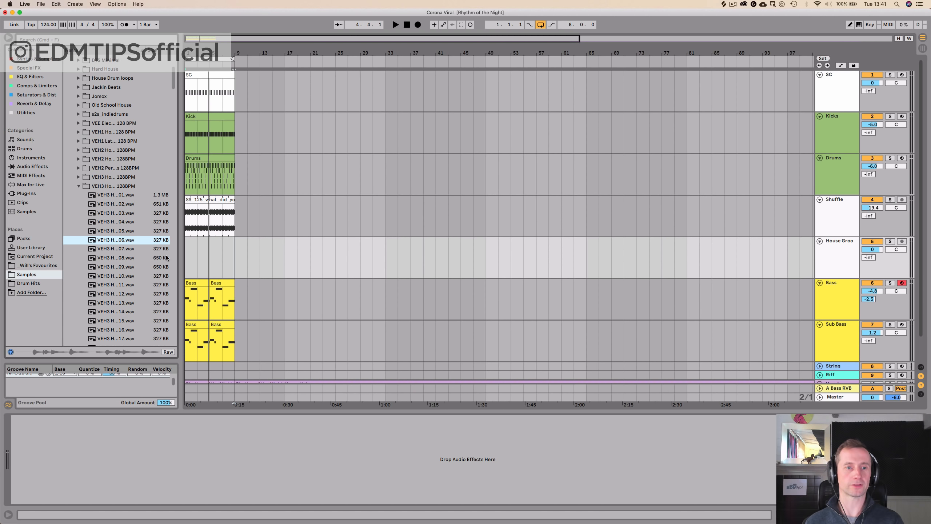
key("space")
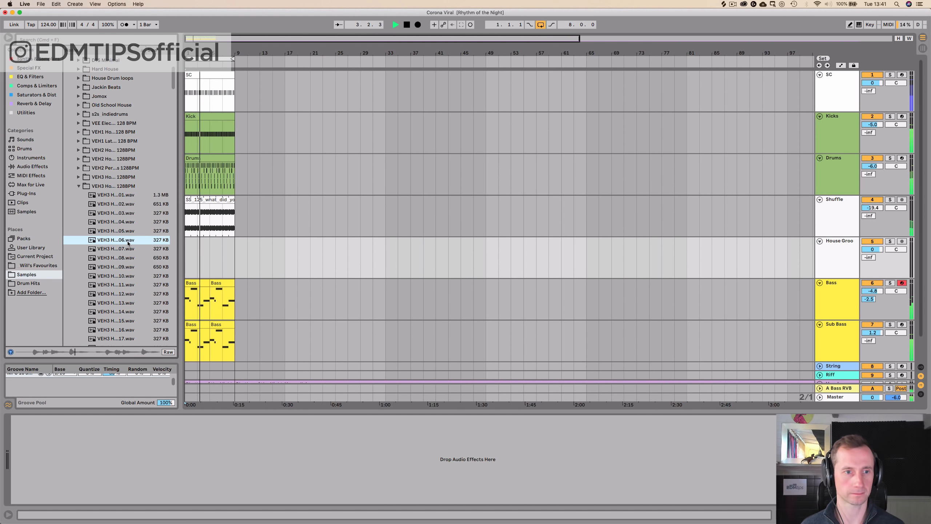
key("space")
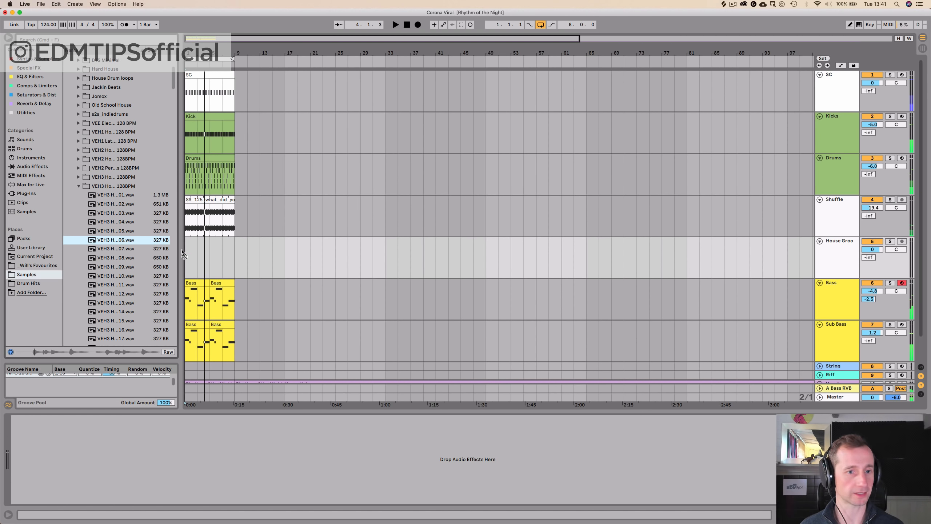
Fill the House Groove track with VEH3 Houseloops 128BPM 006 through bar 8 and set the track volume to -18.2 dB during playback
left_click_drag(183, 254, 235, 244)
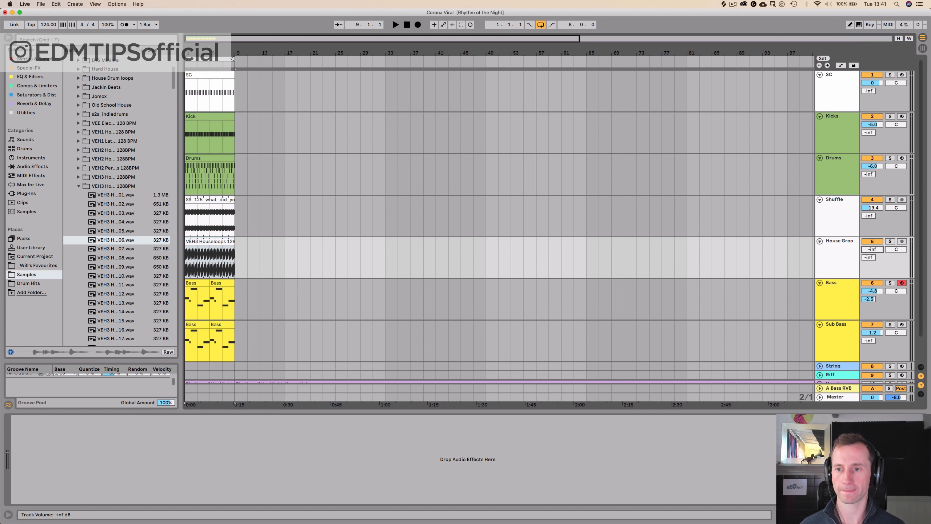
key("space")
mouse_move(872, 250)
left_mouse_down()
mouse_move(873, 235)
mouse_move(873, 248)
left_mouse_up()
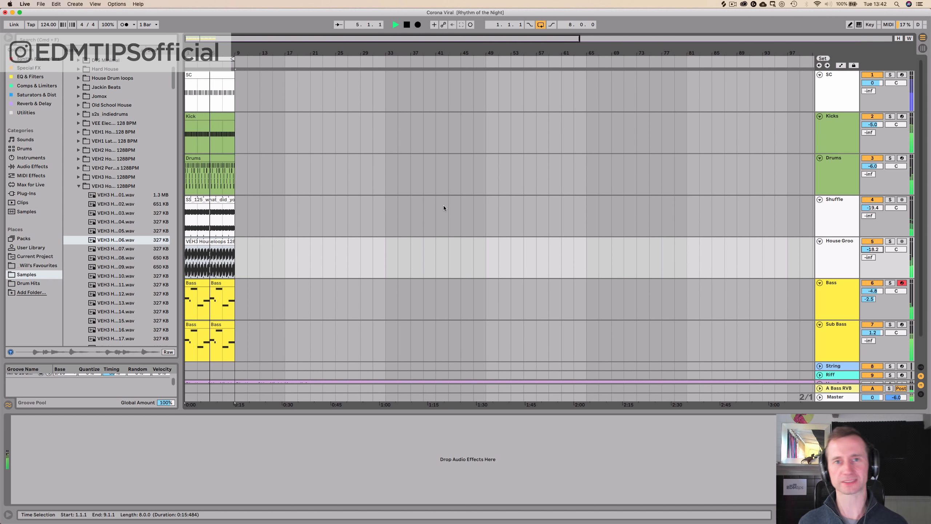
left_click_drag(198, 53, 198, 112)
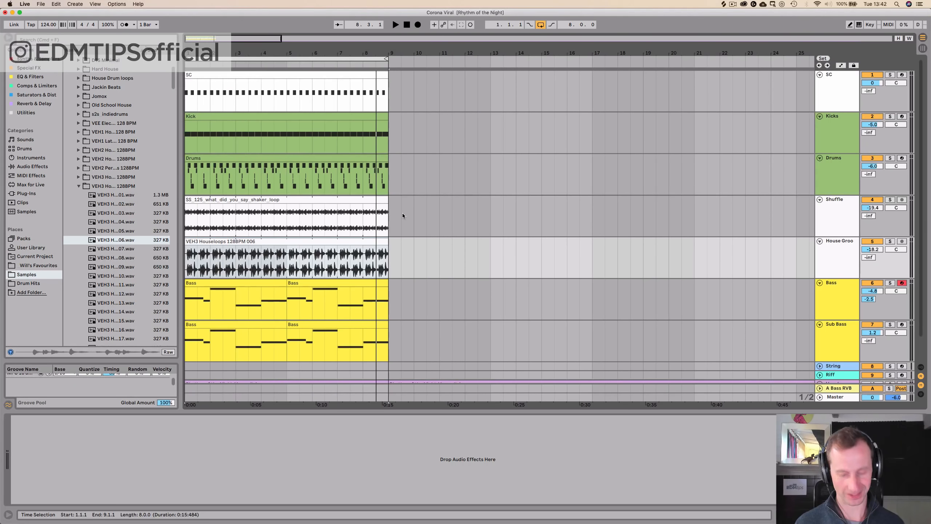
key("space")
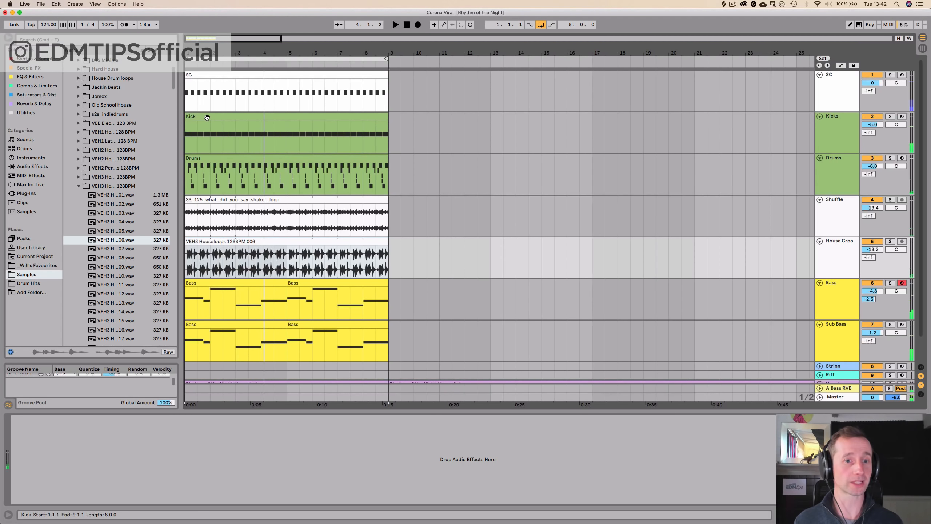
Open the Toms folder under Drum Hits in the Samples library
left_click(206, 117)
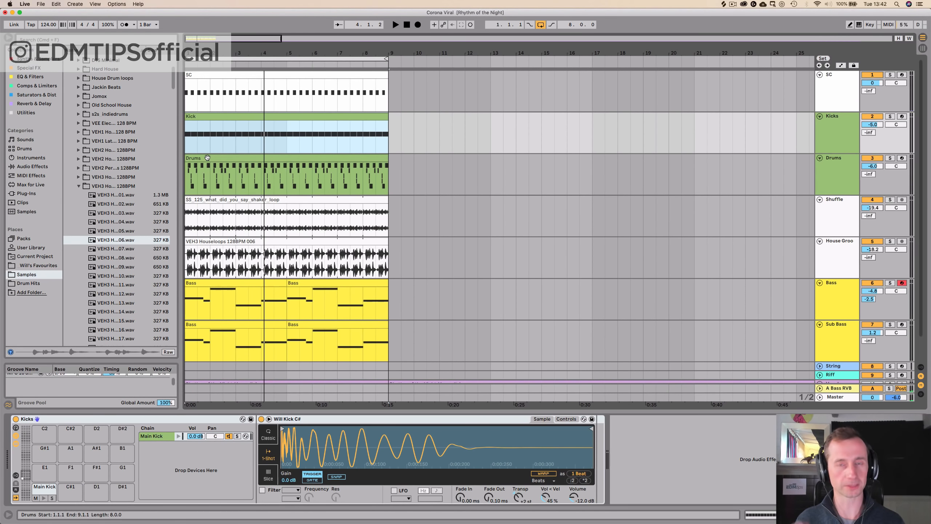
scroll(73, 138, "up", 5)
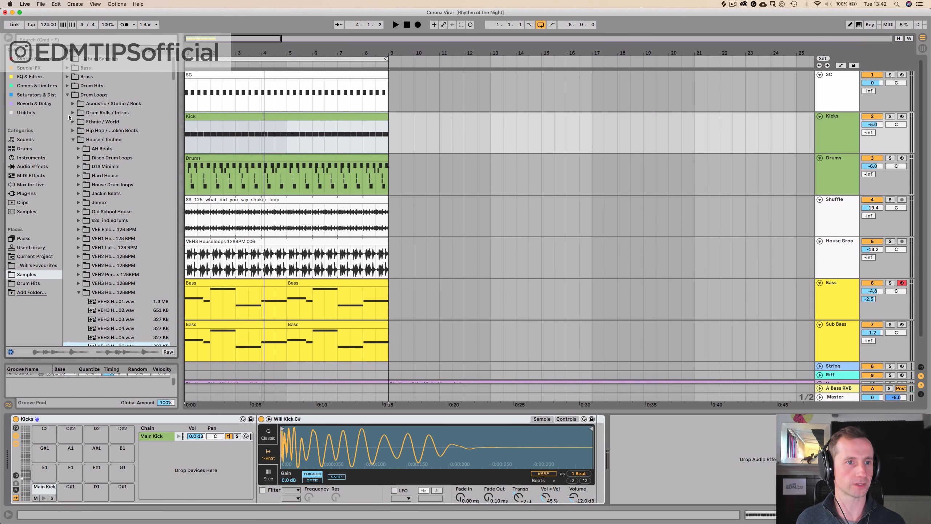
left_click(78, 95)
left_click(82, 86)
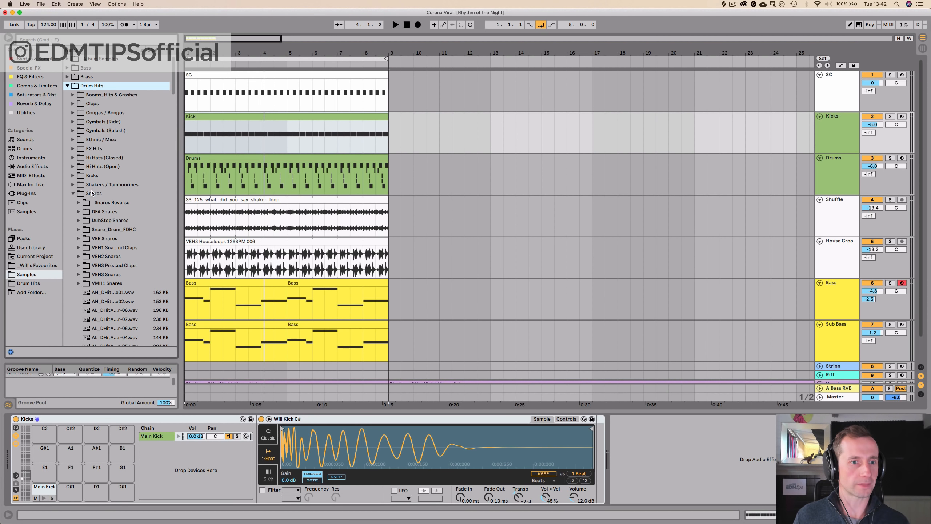
left_click(92, 193)
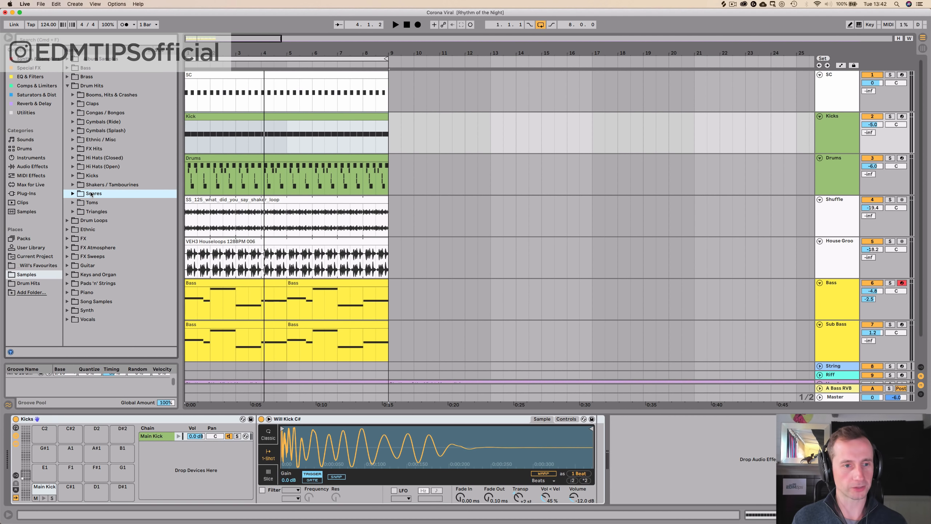
left_click(88, 202)
Audition the tom samples in the Toms folder, from the AL_DHit toms through the c64 and cong-tom samples
left_click(104, 230)
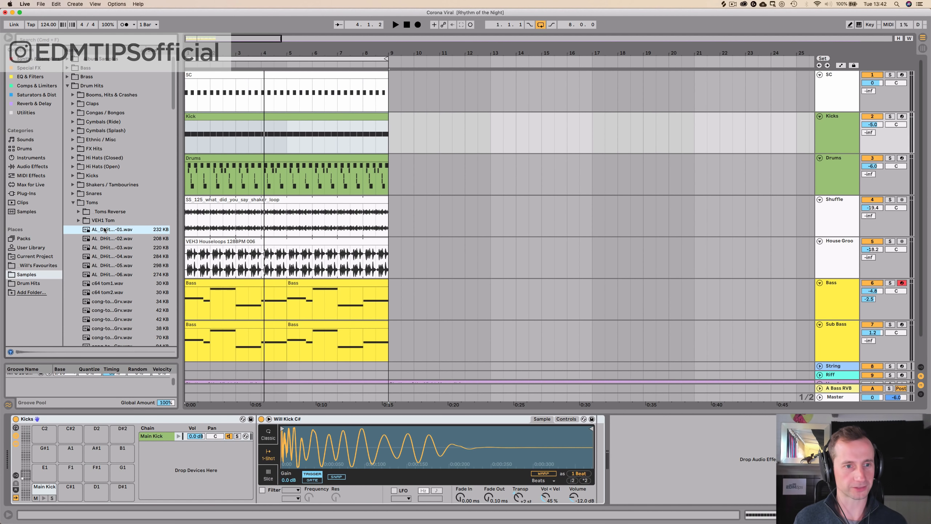
key("Down")
key("Down")
key("Down")
key("Down")
key("Down")
key("Down")
key("Down")
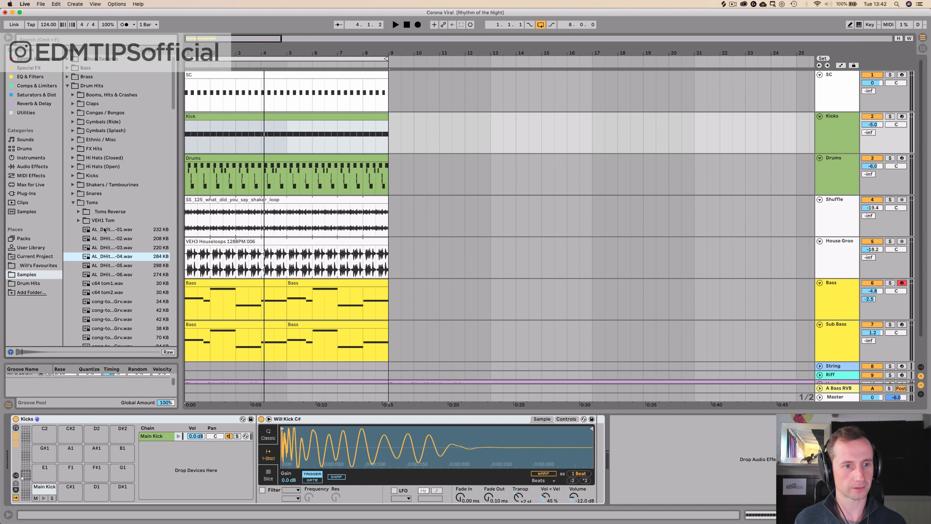
key("Down")
key("Down")
key("Down")
key("Down")
key("Down")
key("Down")
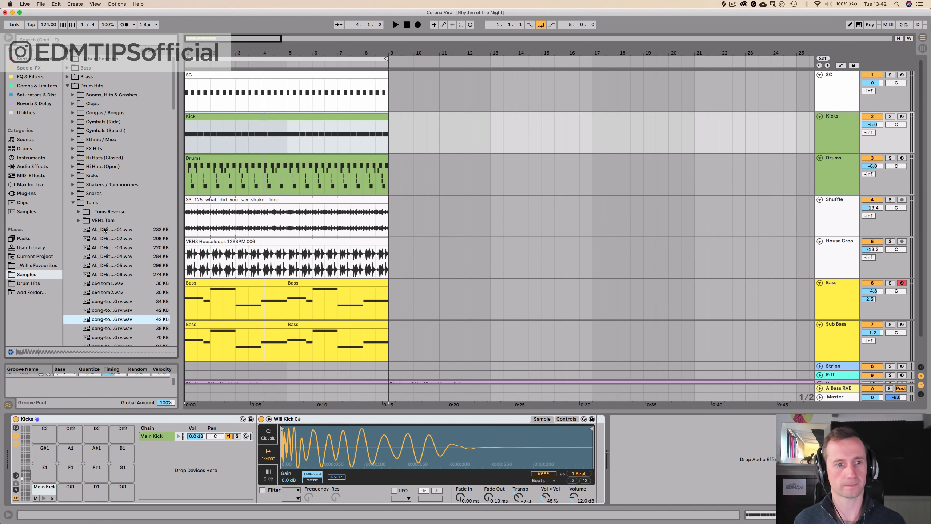
scroll(104, 229, "down", 3)
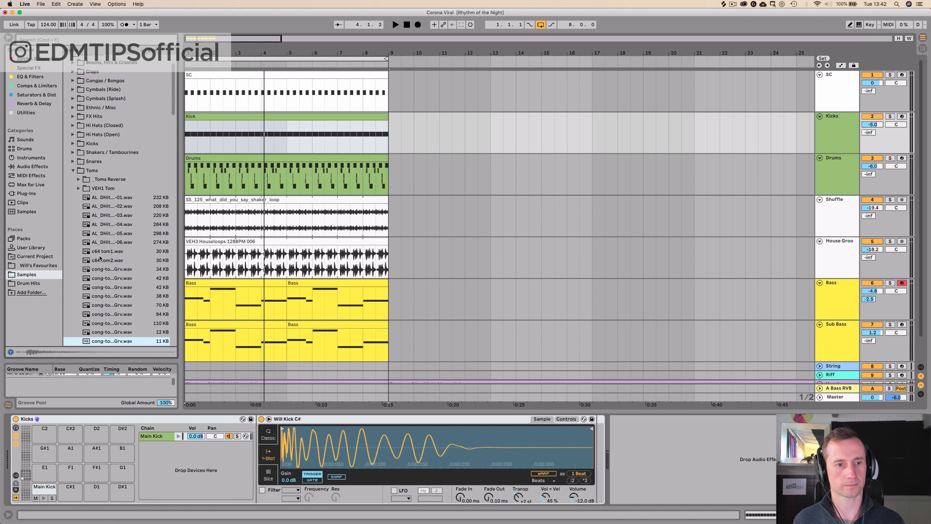
left_click(108, 259)
key("Down")
key("Down")
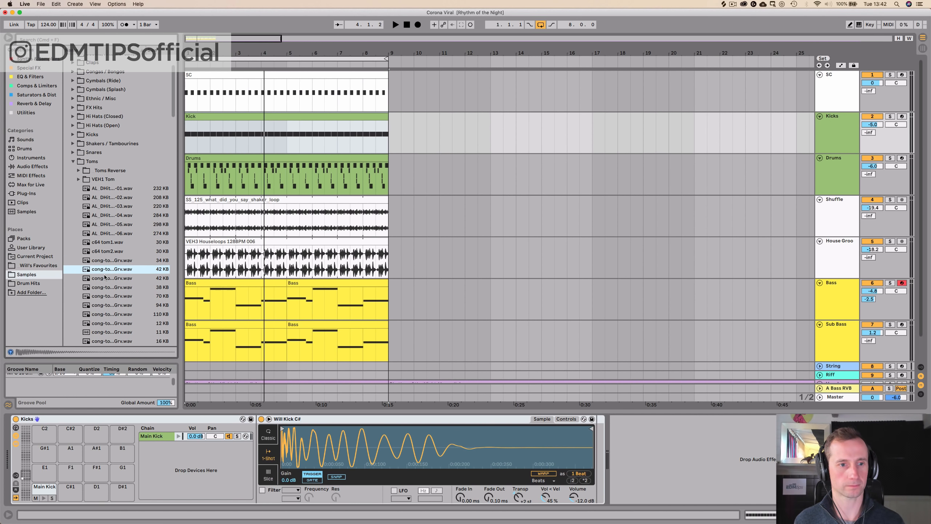
key("Down")
key("Down")
key("Down")
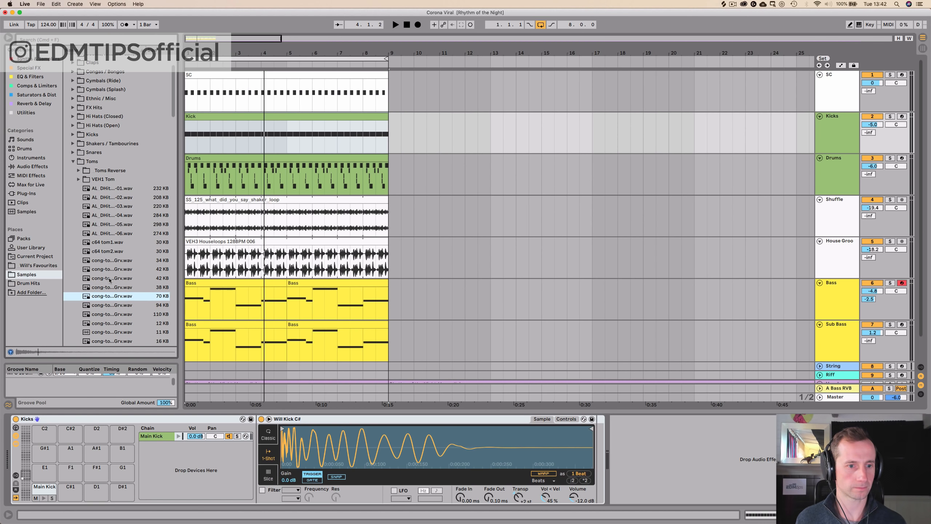
scroll(109, 279, "down", 2)
left_click(110, 278)
key("Up")
key("Up")
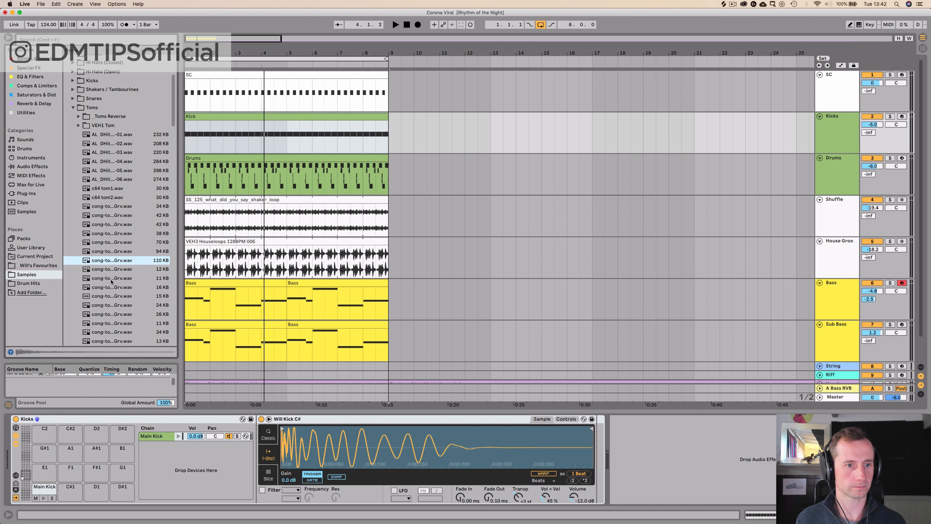
left_click(110, 289)
key("Down")
key("Down")
key("Down")
key("Down")
key("Down")
key("Down")
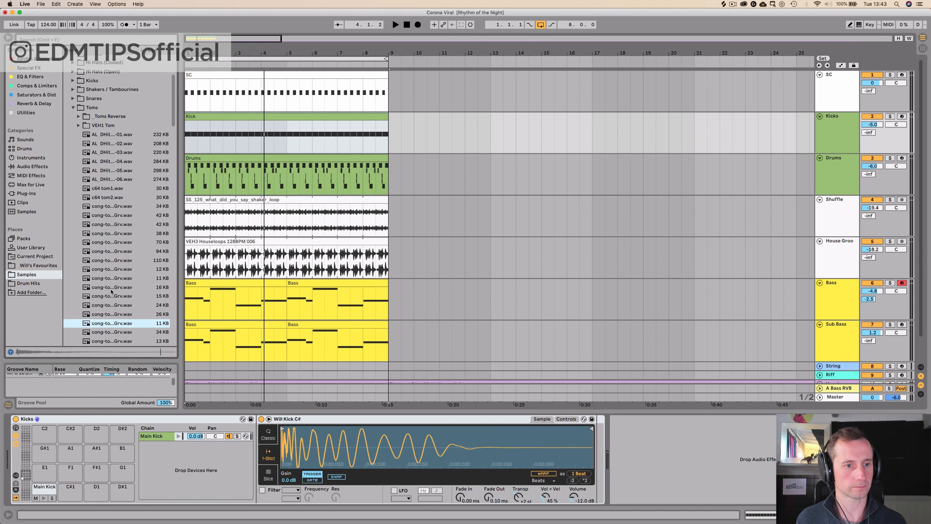
key("Down")
key("Down")
key("Down")
key("Down")
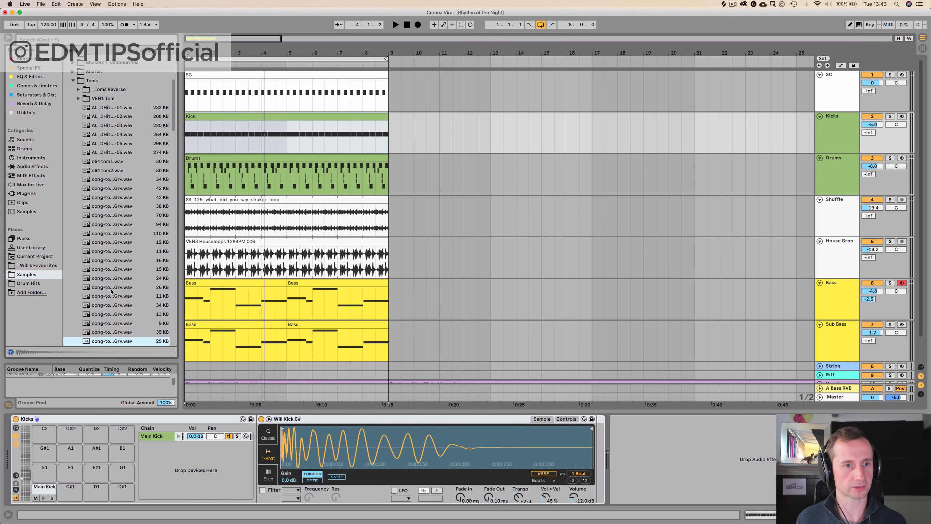
Load cong-tom 01 BS NuTecGrv onto pad F1 of the Drums track's Drum Rack and add its note at 1.1.3 in the Drums clip
left_click(110, 171)
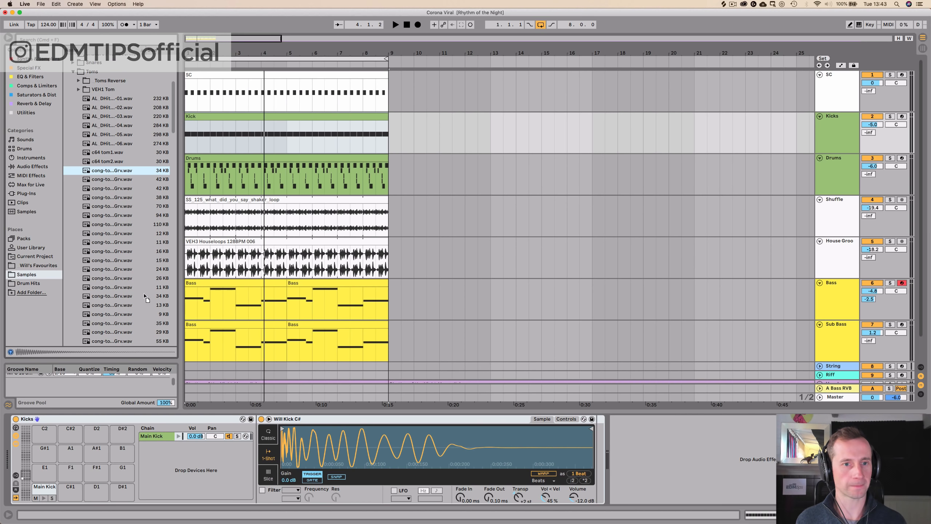
mouse_move(109, 170)
left_mouse_down()
mouse_move(201, 165)
mouse_move(128, 125)
left_mouse_up()
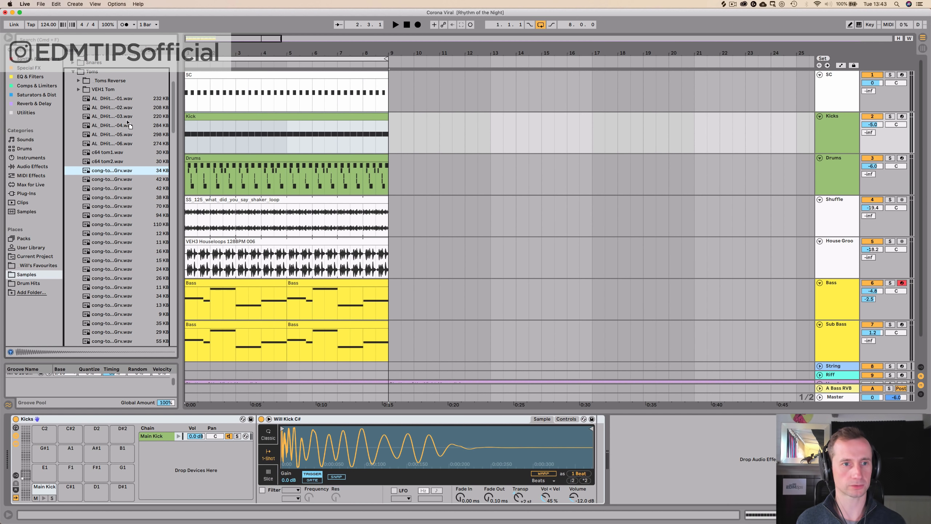
left_click(800, 172)
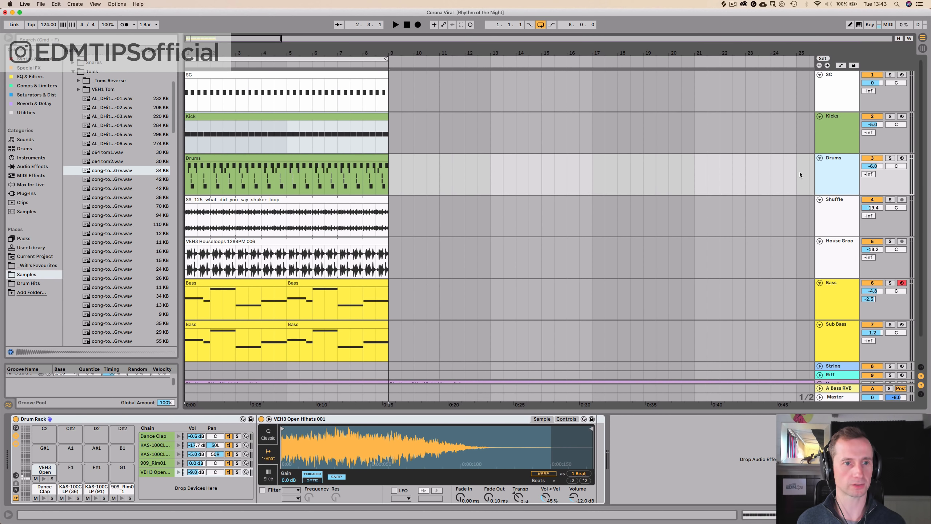
left_click_drag(124, 172, 71, 472)
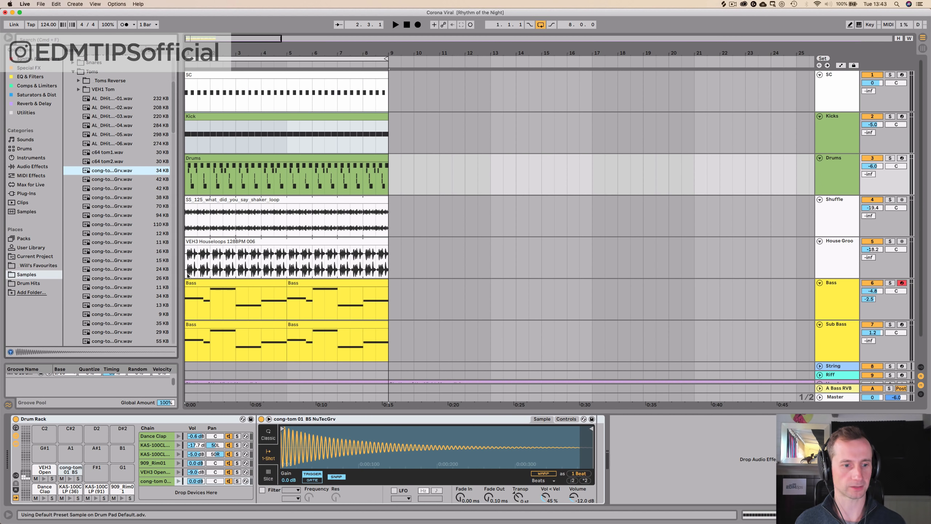
double_click(197, 159)
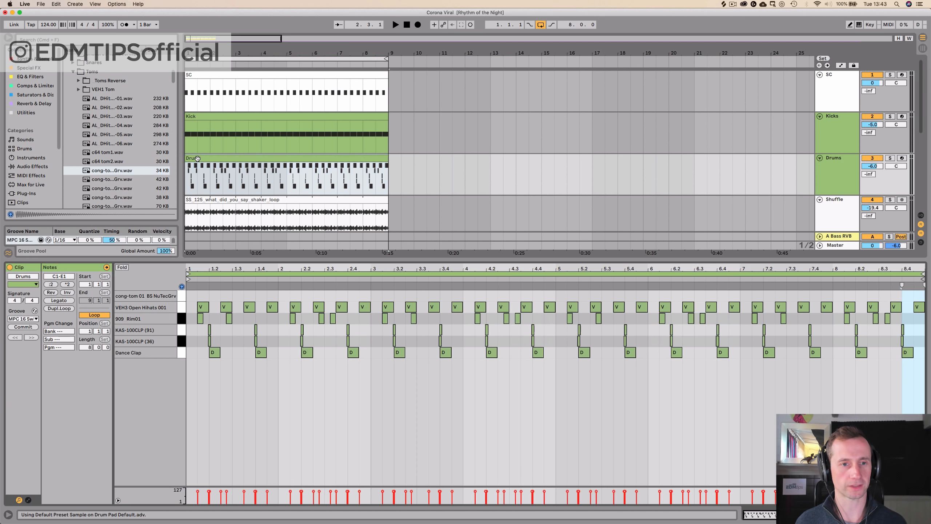
double_click(202, 296)
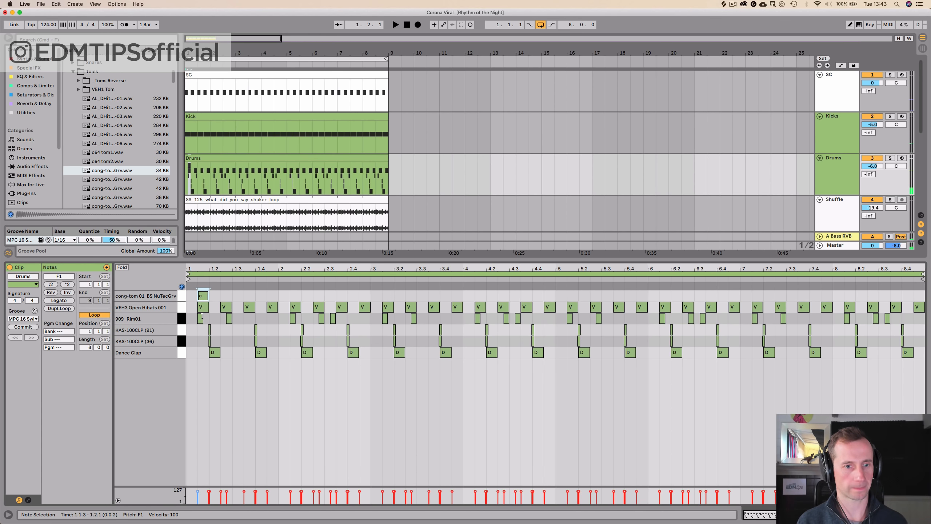
Turn off Snap for the cong-tom 01 sample and transpose it to -7 st while checking it in playback
key("shift+Tab")
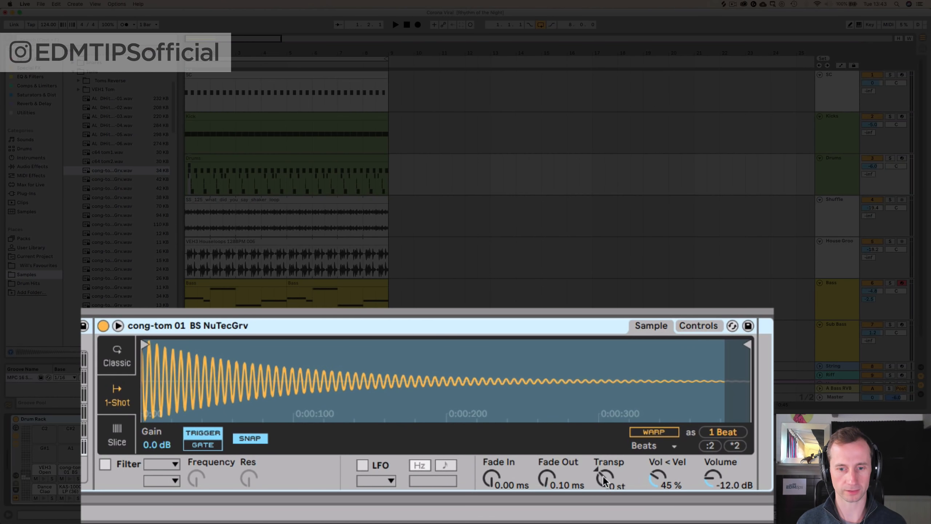
left_click(603, 479)
left_click(243, 438)
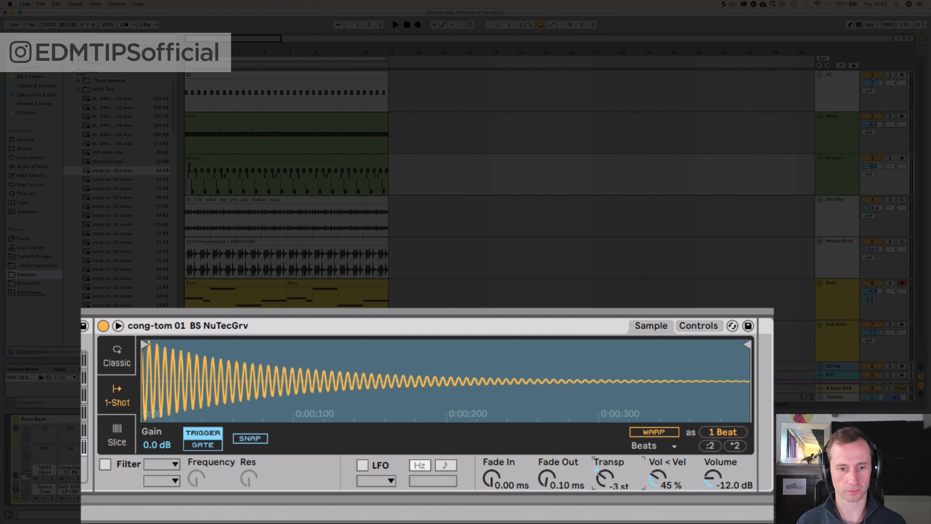
key("space")
key("space")
key("space")
left_click_drag(605, 478, 605, 486)
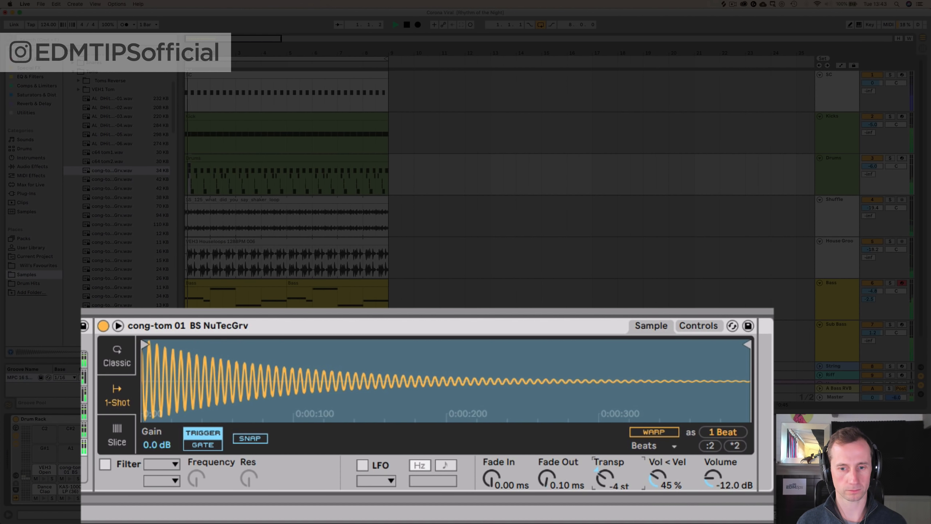
key("space")
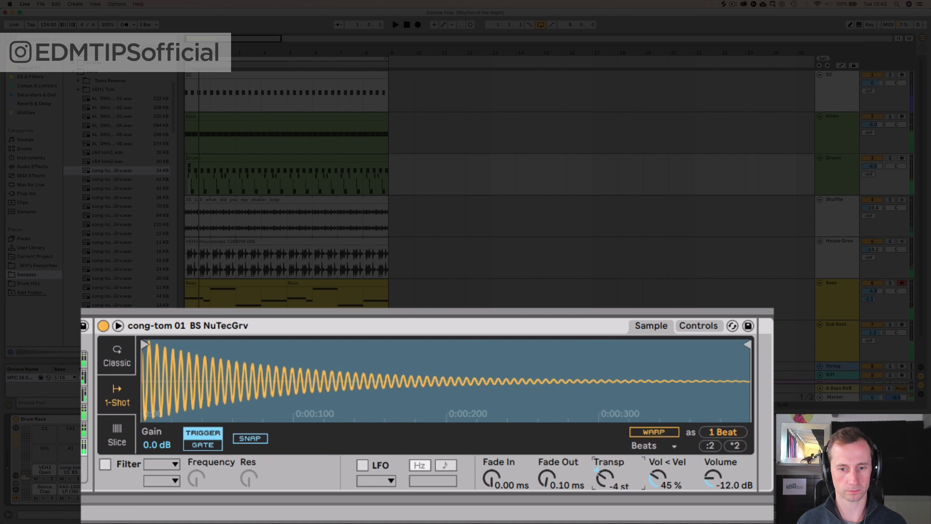
left_click_drag(603, 469, 602, 475)
key("space")
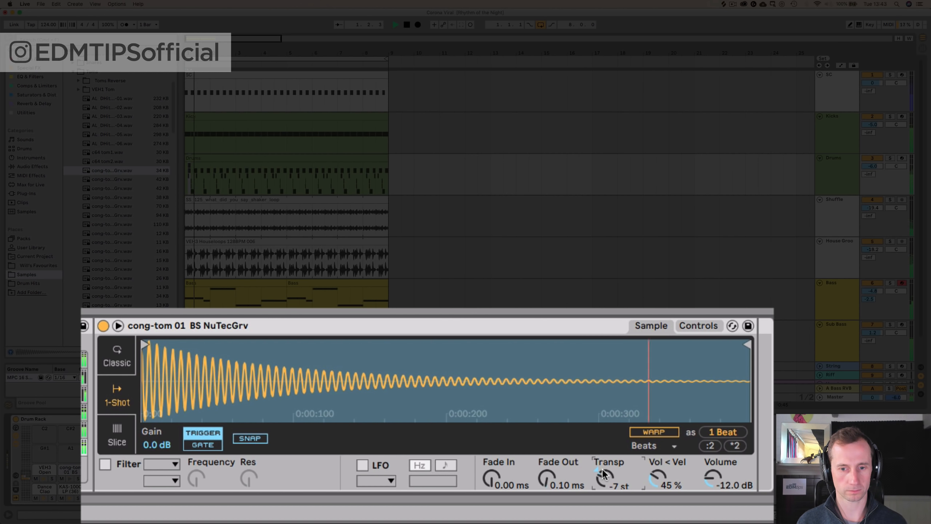
key("space")
Switch the cong-tom 01 Simpler to Classic mode with 1 voice, sustain at -inf dB and decay at 762 ms
left_click(117, 358)
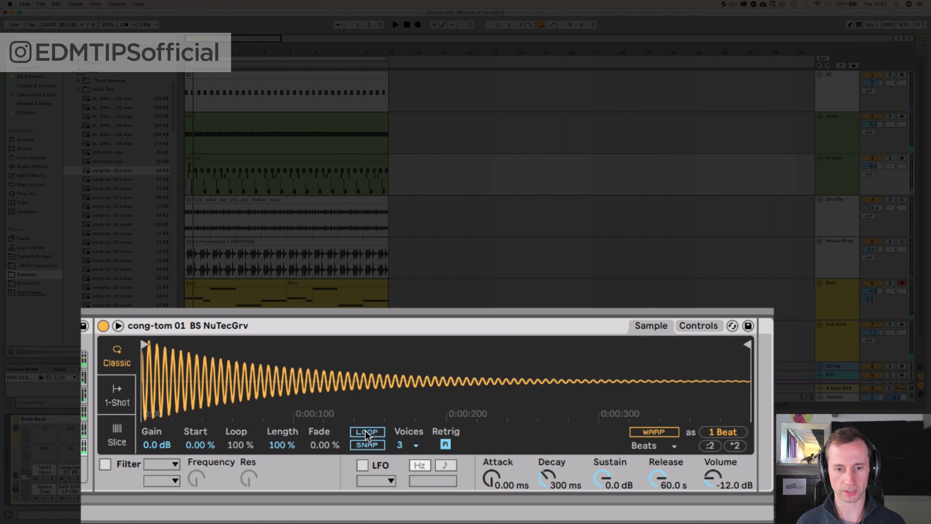
left_click(400, 445)
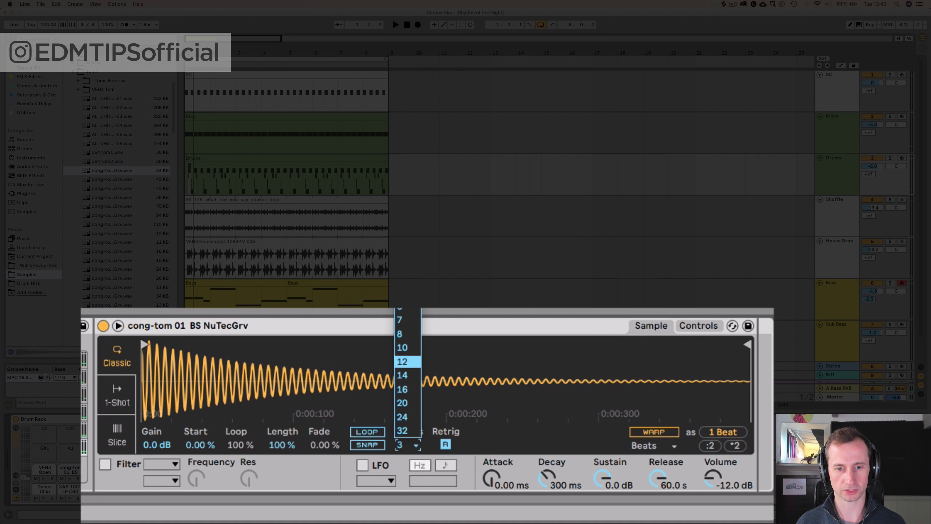
left_click(412, 374)
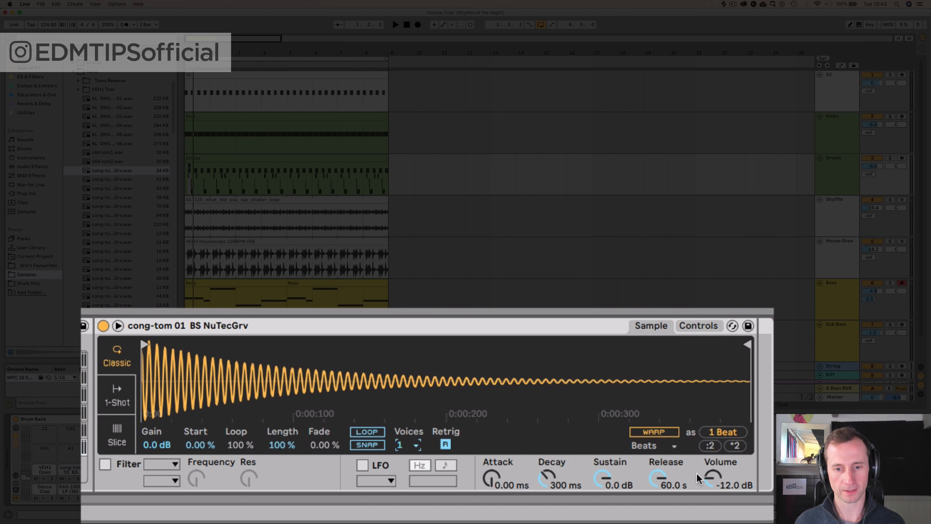
left_click_drag(605, 473, 605, 514)
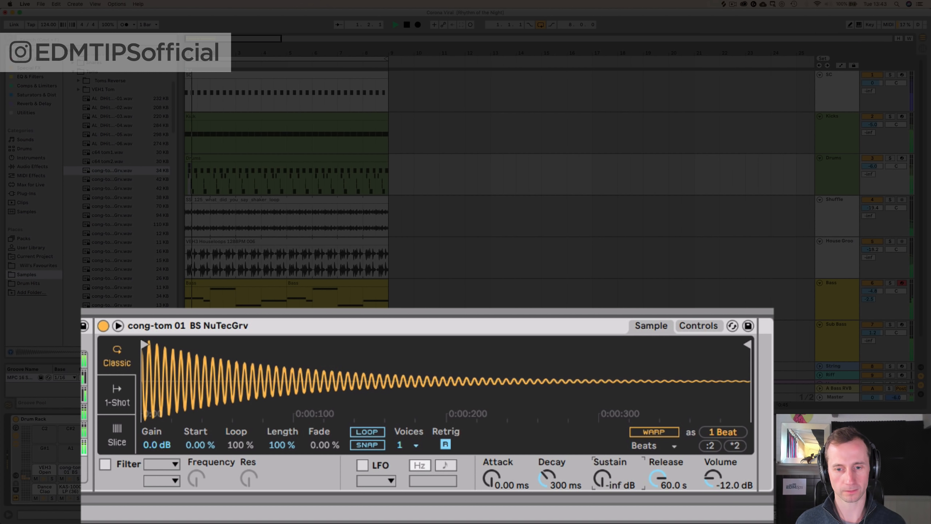
left_click_drag(603, 477, 560, 466)
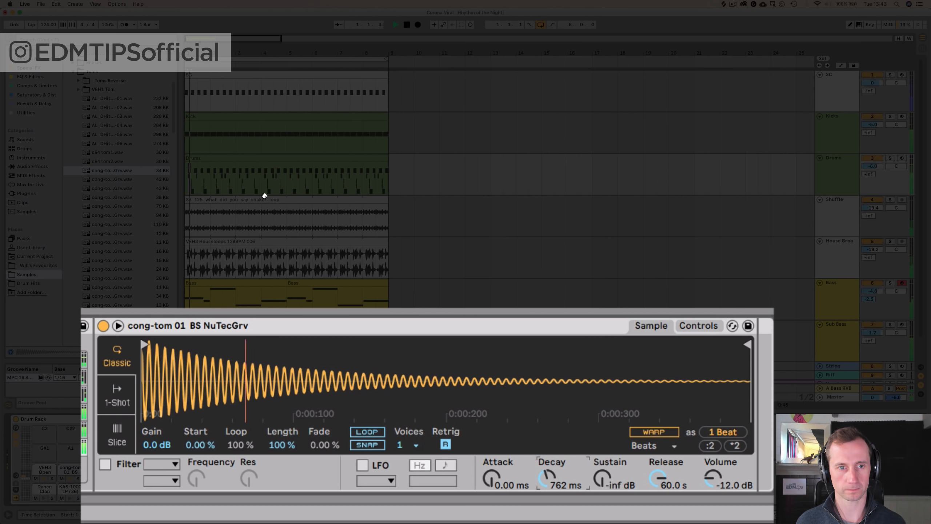
Add a cong-tom 01 note at 1.2.4 in the Drums clip, lengthen it to 1.3.1 and check it in playback
double_click(194, 157)
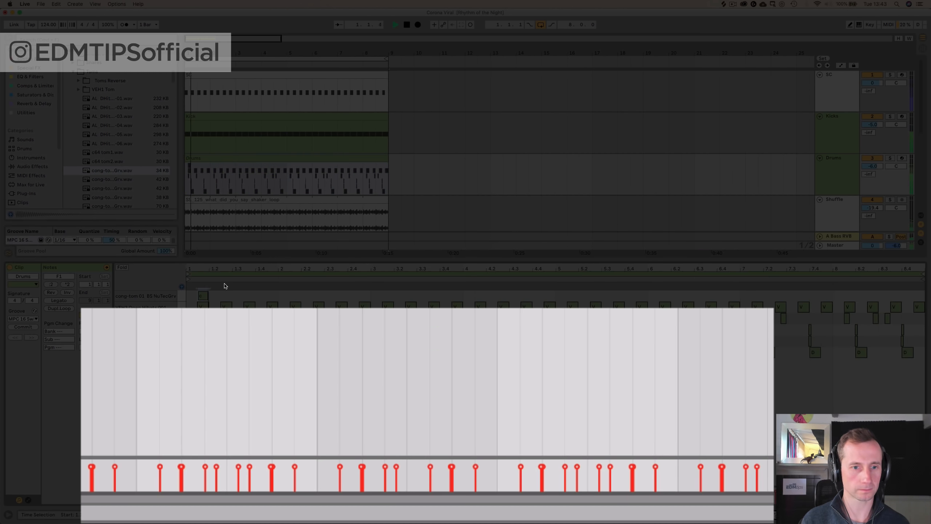
key("space")
left_click_drag(209, 269, 256, 291)
double_click(328, 296)
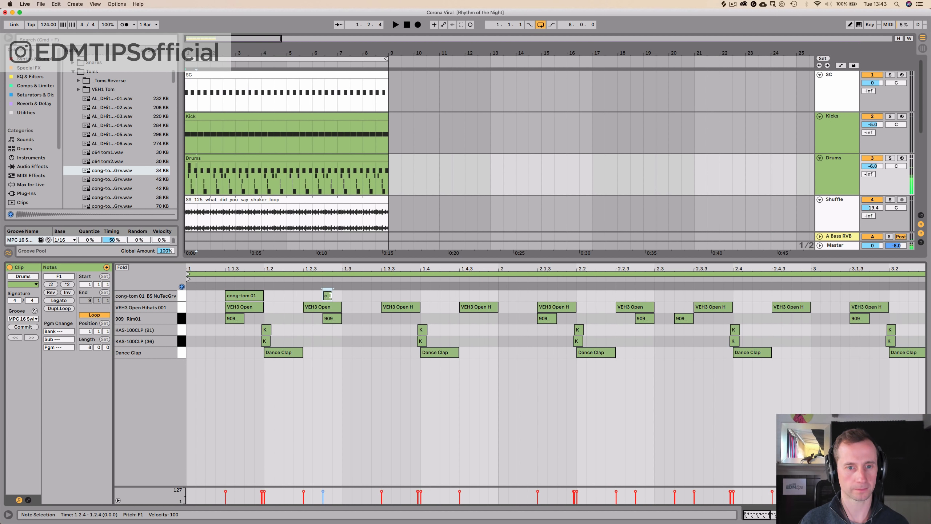
left_click_drag(329, 296, 340, 295)
key("space")
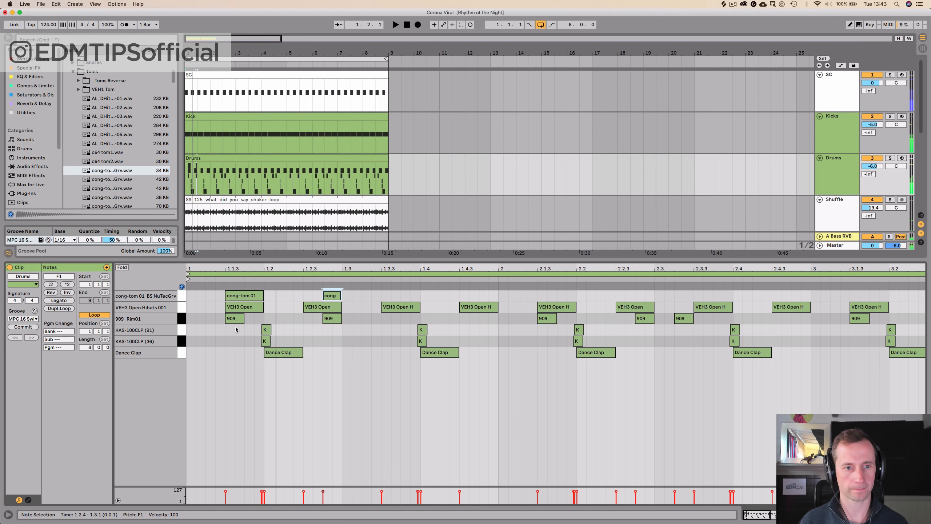
key("space")
Move the first 909 Rim01 note to 1.1.2 and listen to the groove
left_click(234, 318)
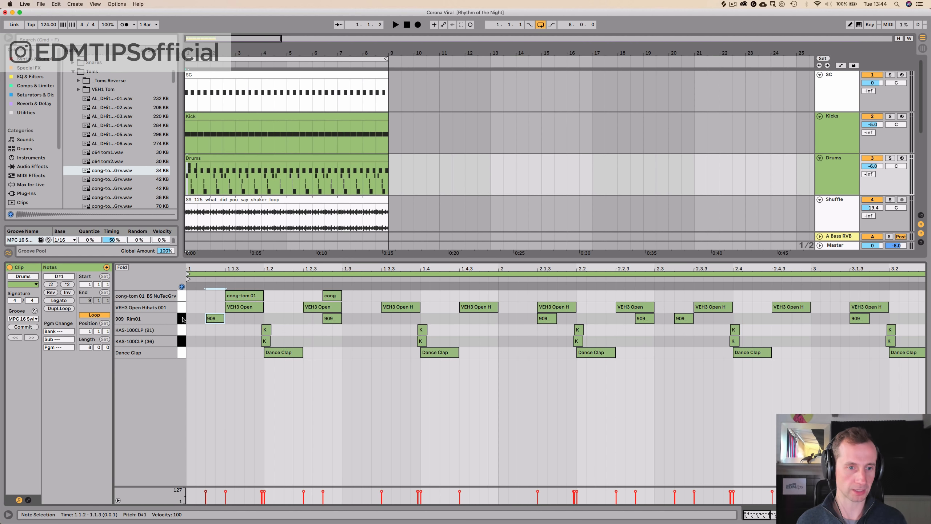
key("space")
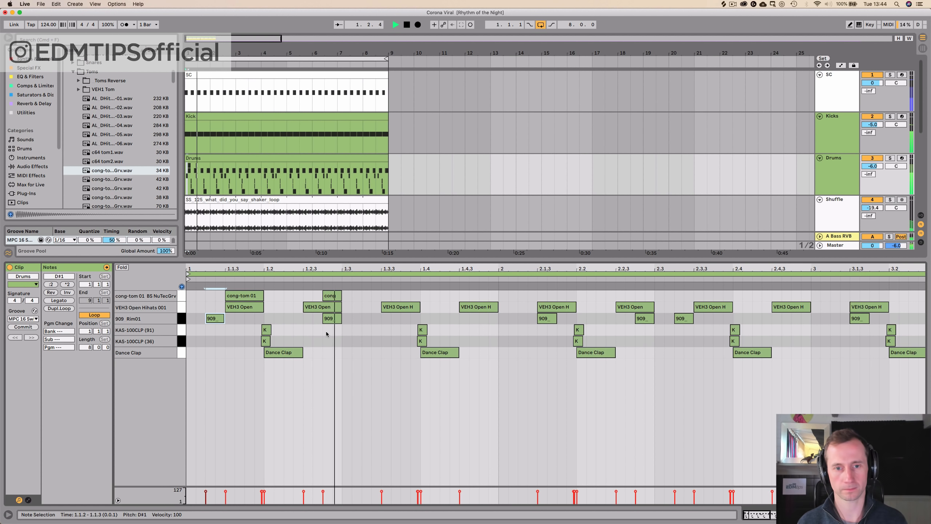
key("space")
Add a third cong-tom 01 note from 1.3.4 to 1.4.1 and play the pattern back
double_click(396, 296)
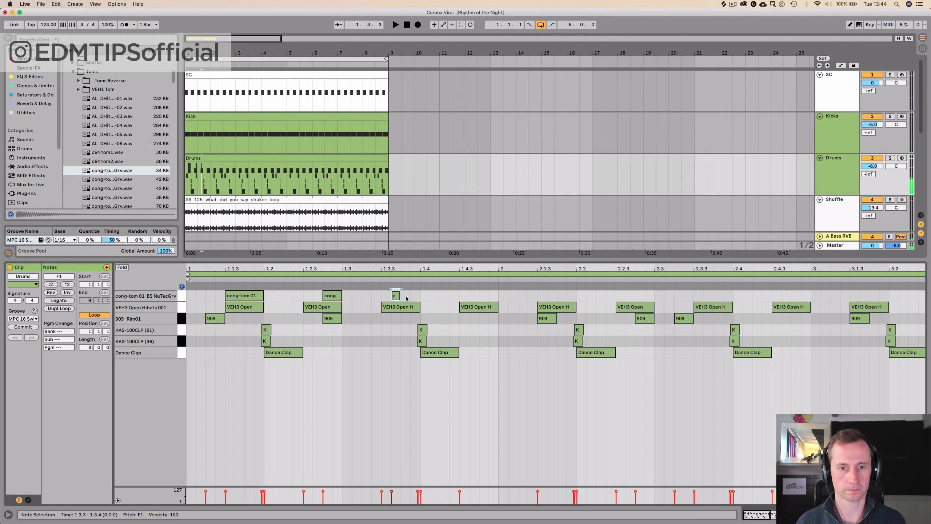
key("space")
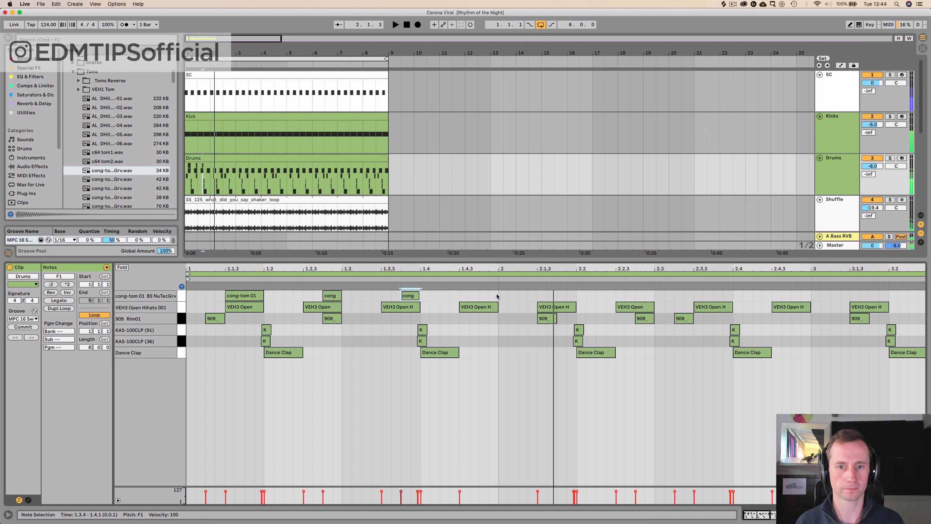
key("space")
Repeat the first bar's cong-tom 01 pattern in every bar through bar 8 of the Drums clip and play it
left_click_drag(498, 293, 192, 296)
key("super+d")
key("super+d")
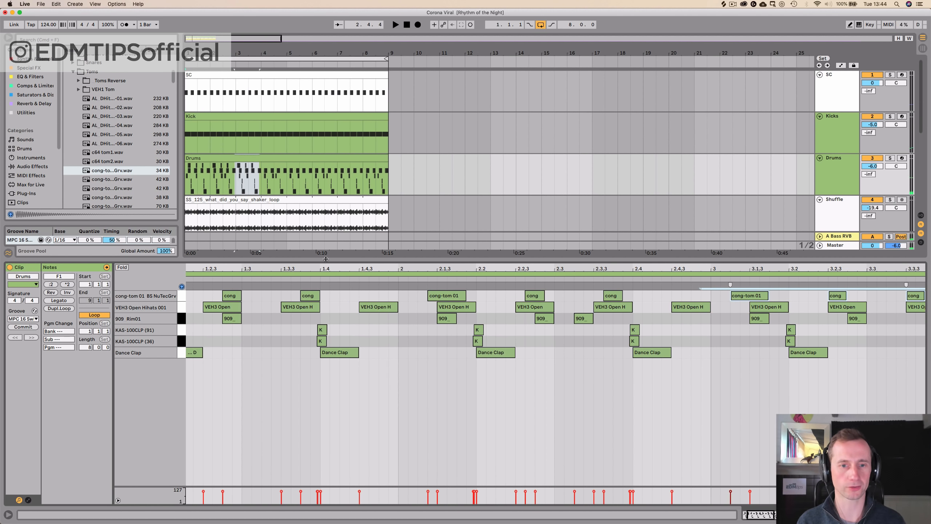
left_click_drag(325, 269, 325, 237)
key("super+d")
key("super+d")
key("space")
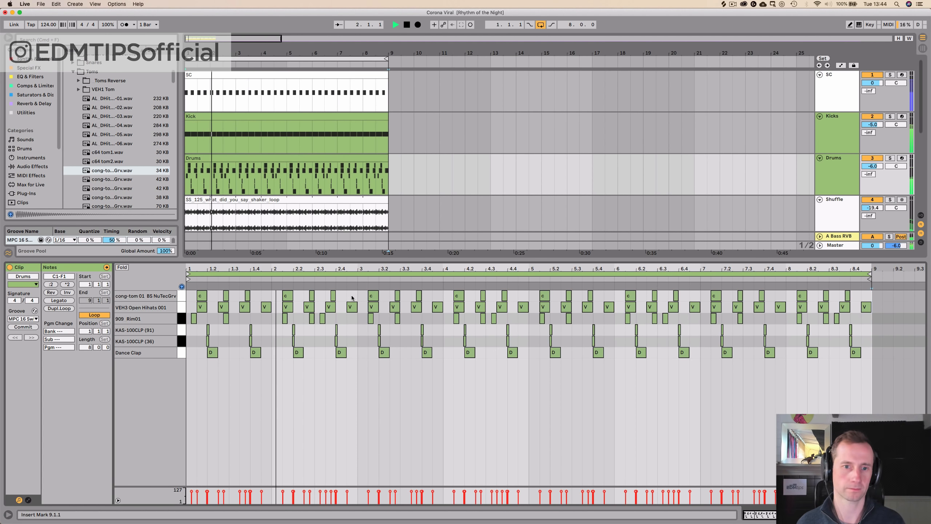
Delete the cong-tom 01 notes at 2.3.4, 4.3.4, 6.3.4 and 8.3.4, and listen to the result with the track's devices shown
double_click(332, 296)
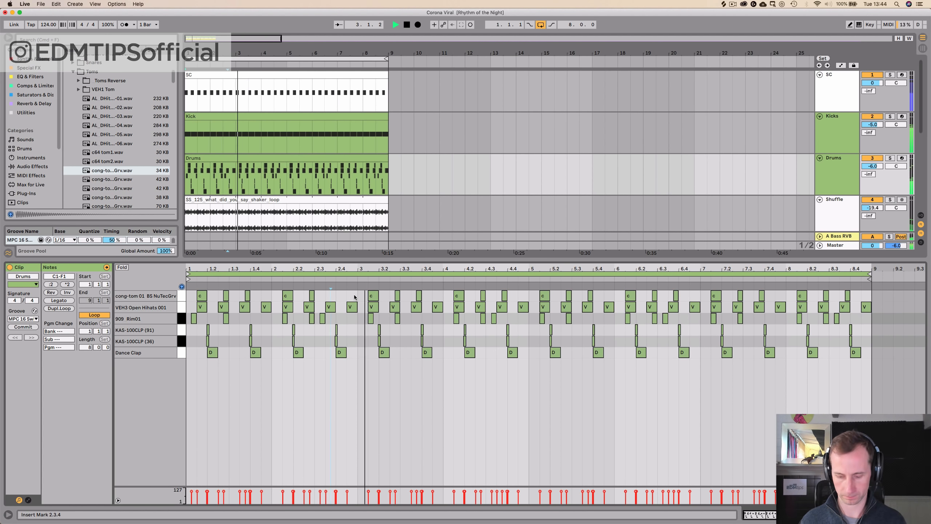
double_click(505, 296)
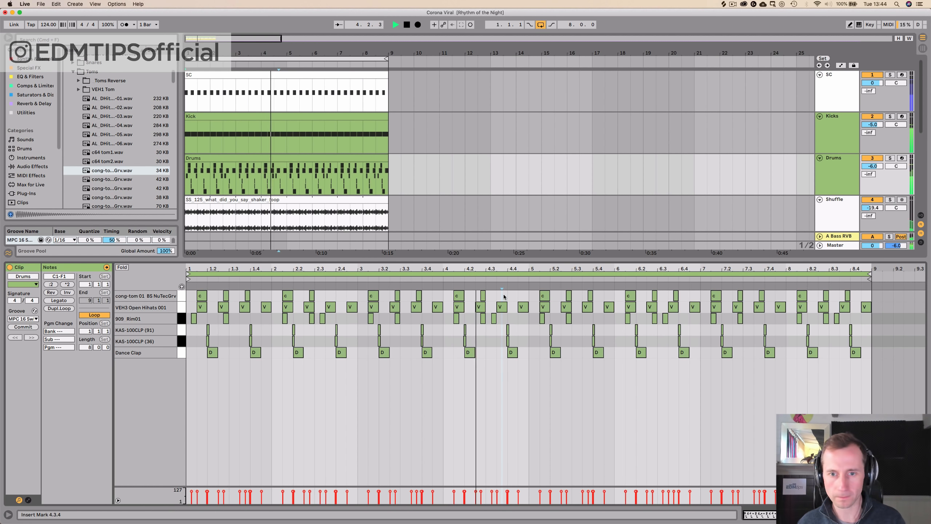
double_click(676, 296)
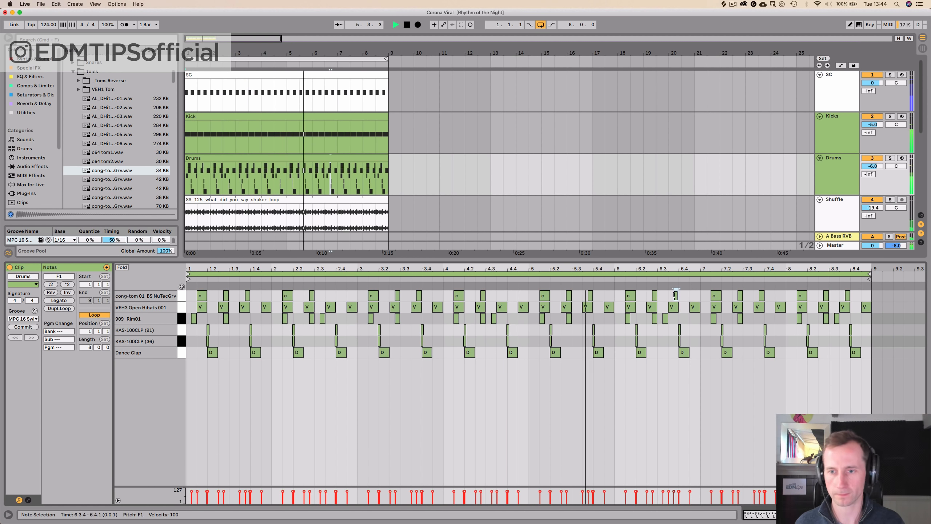
double_click(848, 296)
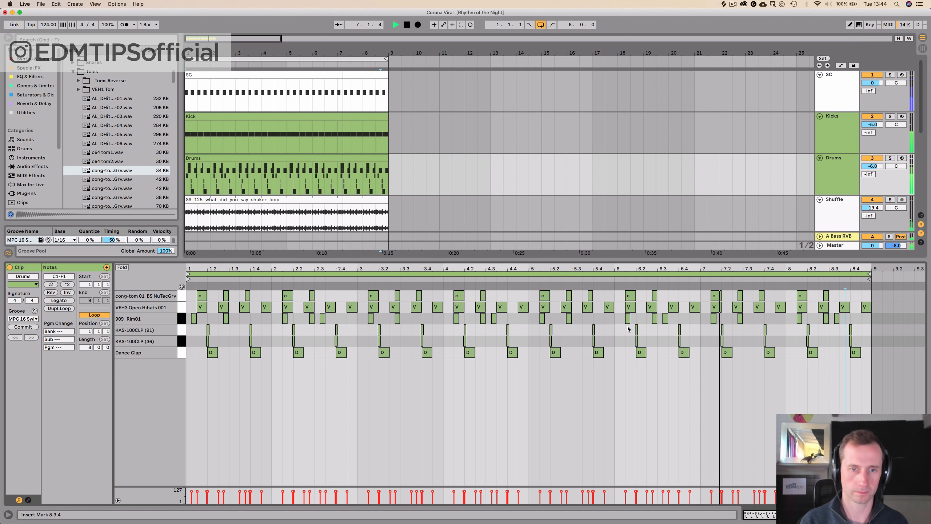
key("shift+Tab")
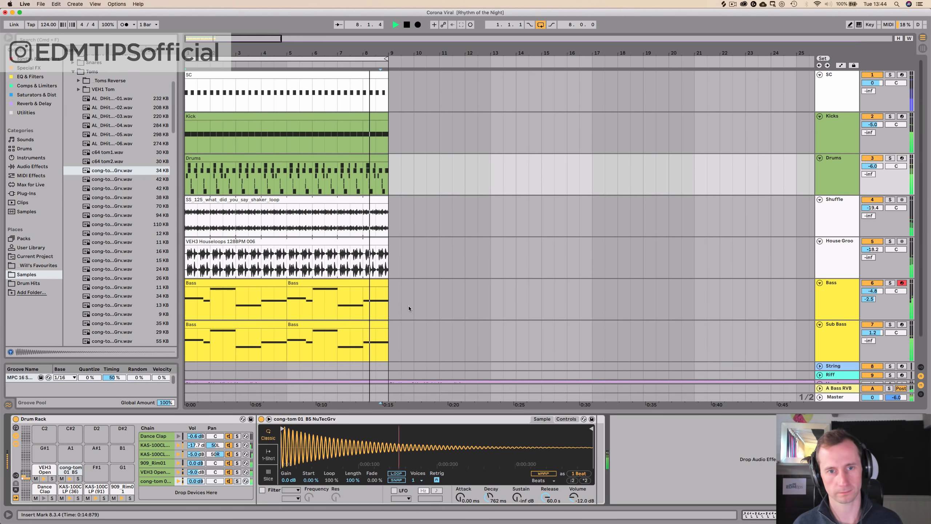
key("space")
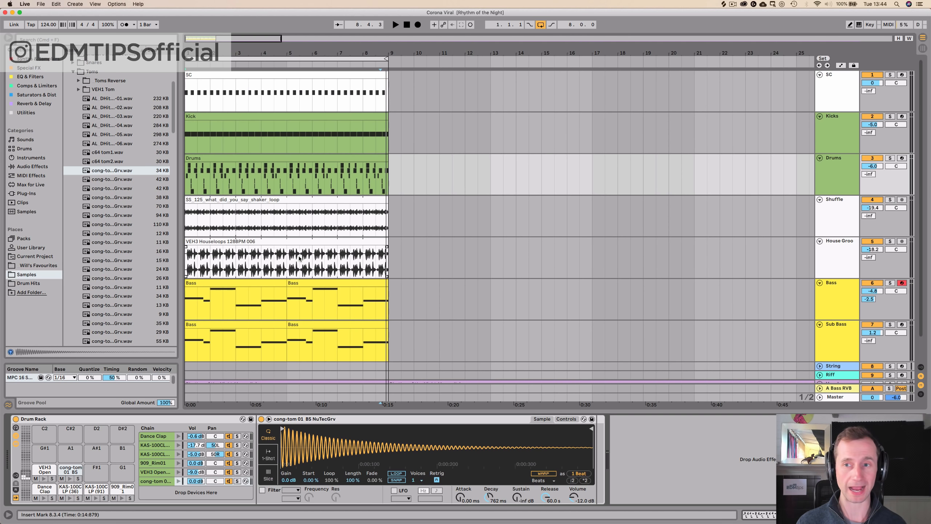
Color the Shuffle and House Groove tracks the same green as the Drums track
left_click(857, 222)
left_click(840, 250)
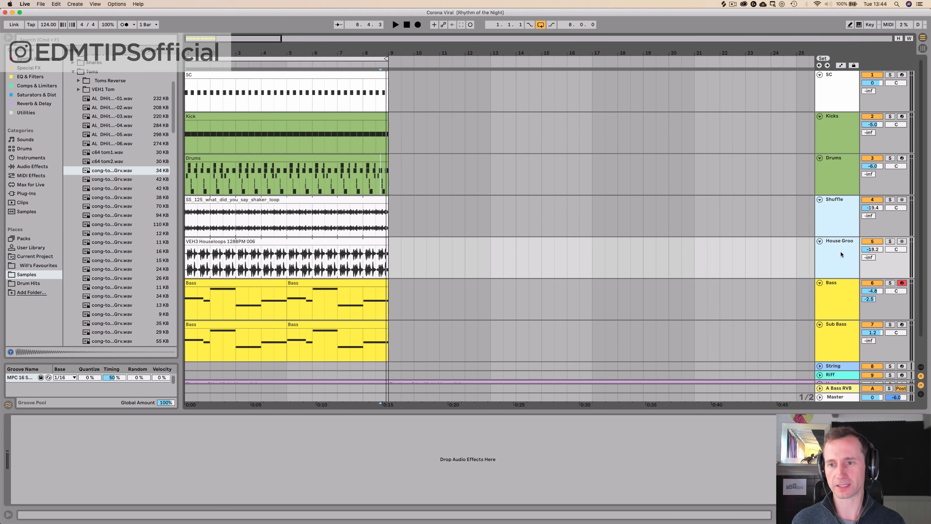
right_click(841, 253)
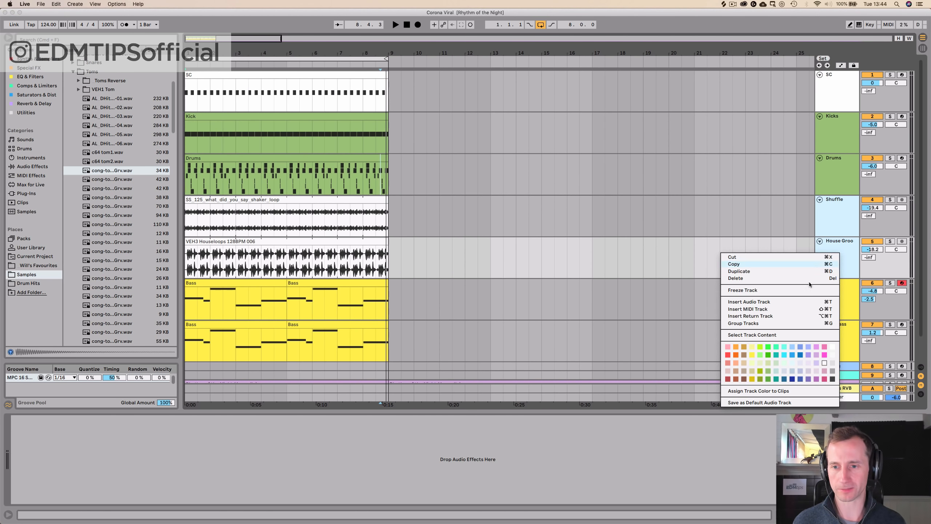
left_click(768, 371)
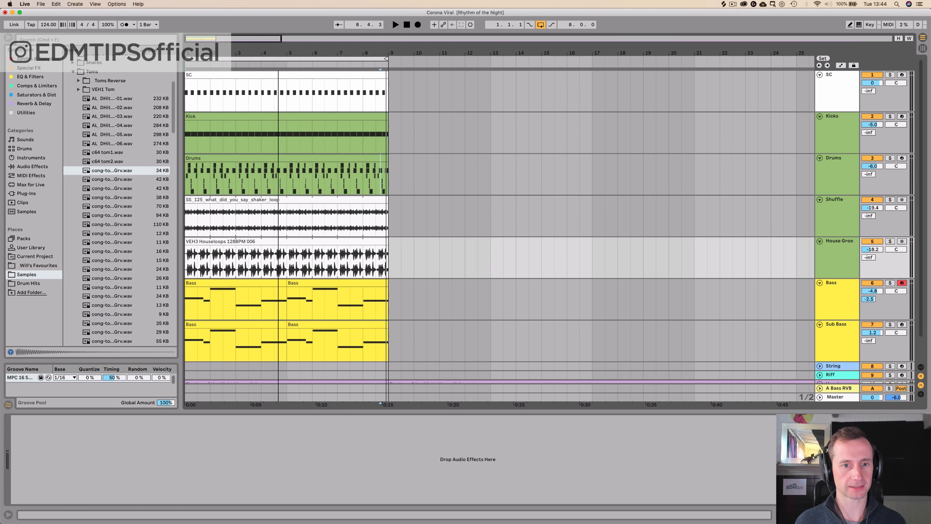
Reduce the height of the Bass and Sub Bass tracks and duplicate all eight-bar clips from SC to Sub Bass at bar 9
scroll(210, 100, "down", 10)
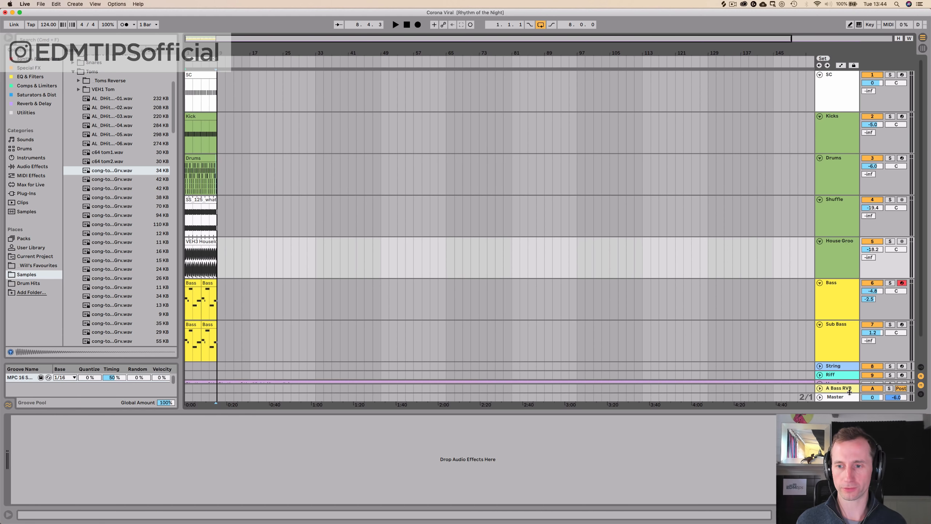
left_click_drag(844, 361, 846, 293)
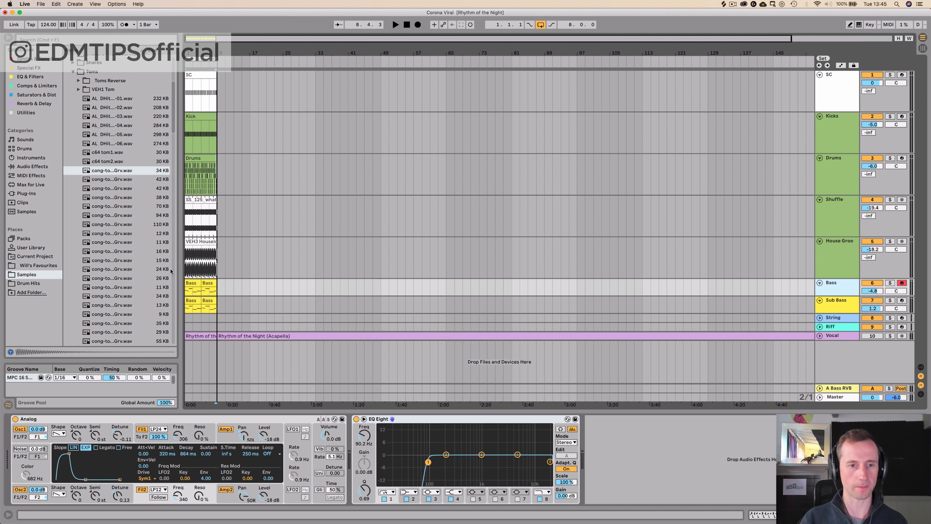
left_click(217, 311)
left_click_drag(217, 311, 179, 85)
key("super+d")
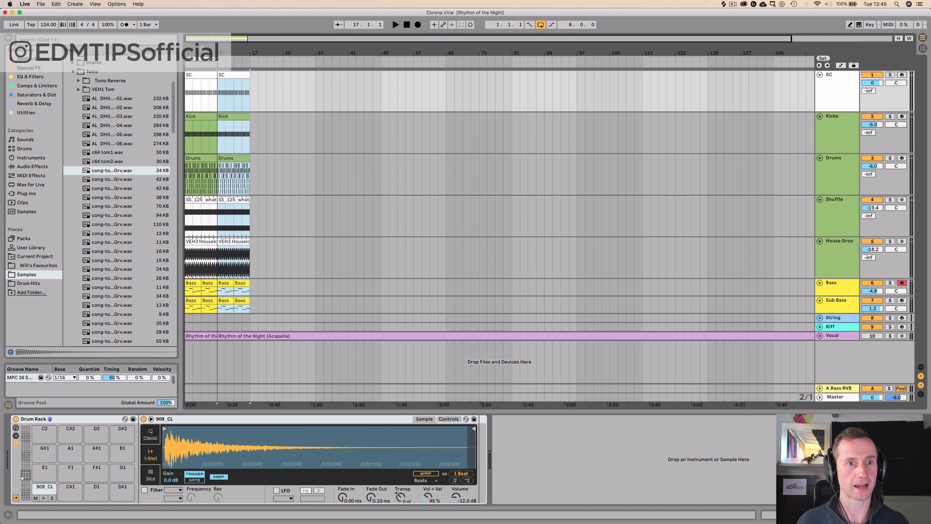
Select the duplicated Bass clips and loop the arrangement from 9.1.1 to 17.1.1
left_click_drag(202, 49, 273, 249)
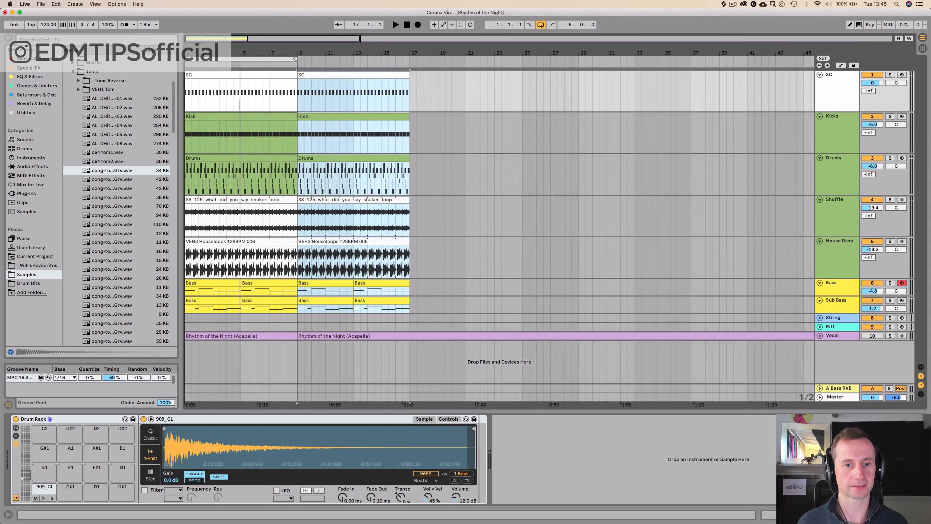
left_click(315, 292)
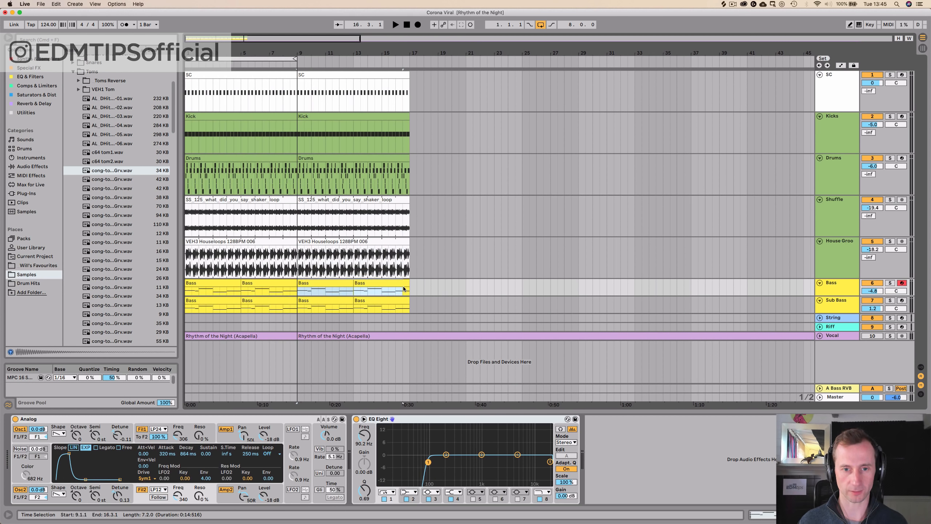
key("super+l")
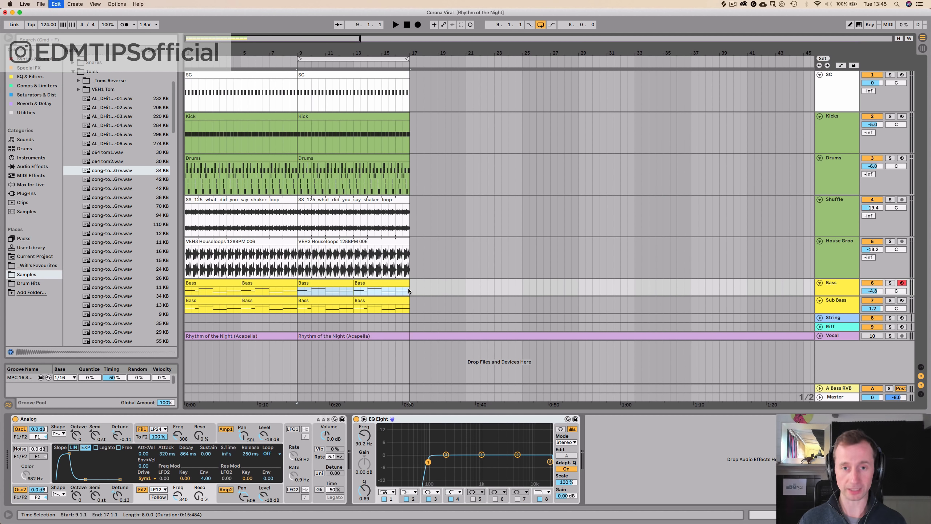
Open the Bass clip at bar 9, copy its first G#1 note up to D#2 and check it in playback
double_click(318, 281)
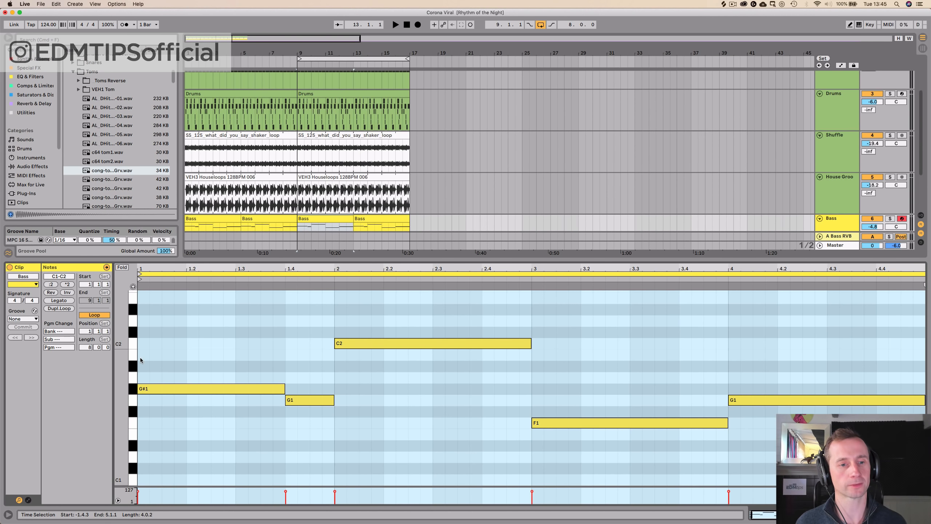
left_click(162, 350)
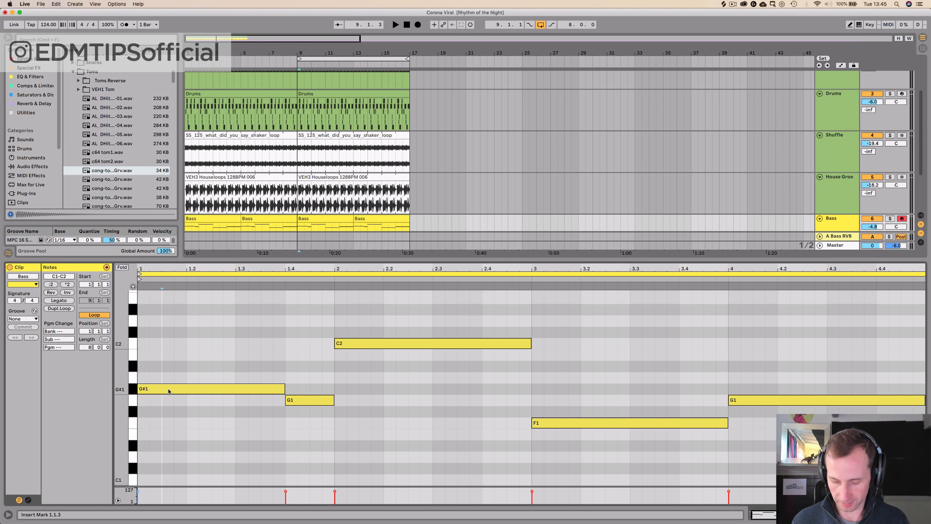
left_click_drag(169, 391, 168, 312)
key("space")
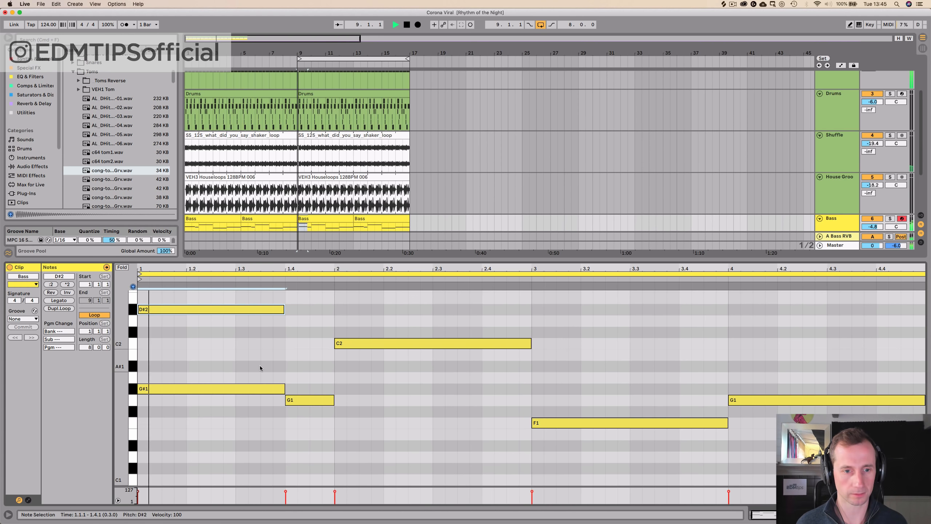
key("space")
Add a D2 note above the G1 at 1.4.1 and a G2 note above the C2 at 2.1.1, playing back the harmony
double_click(310, 320)
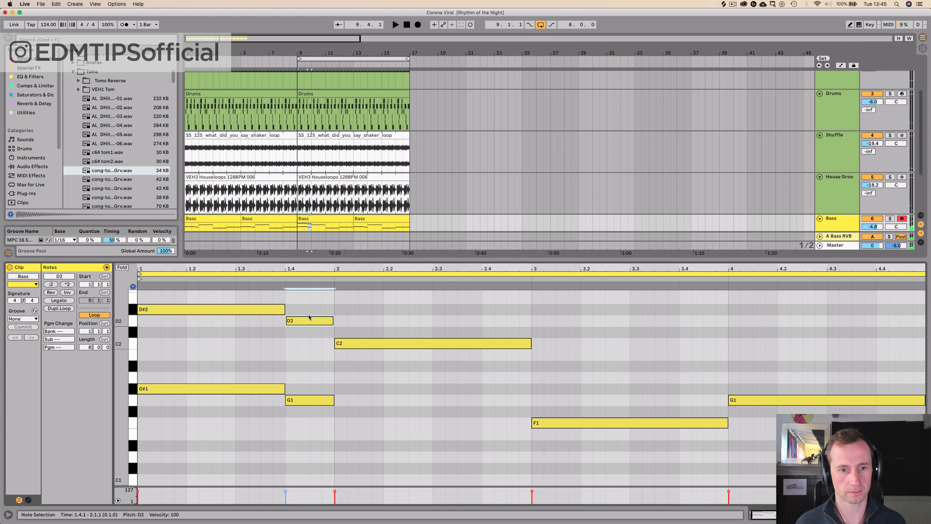
key("space")
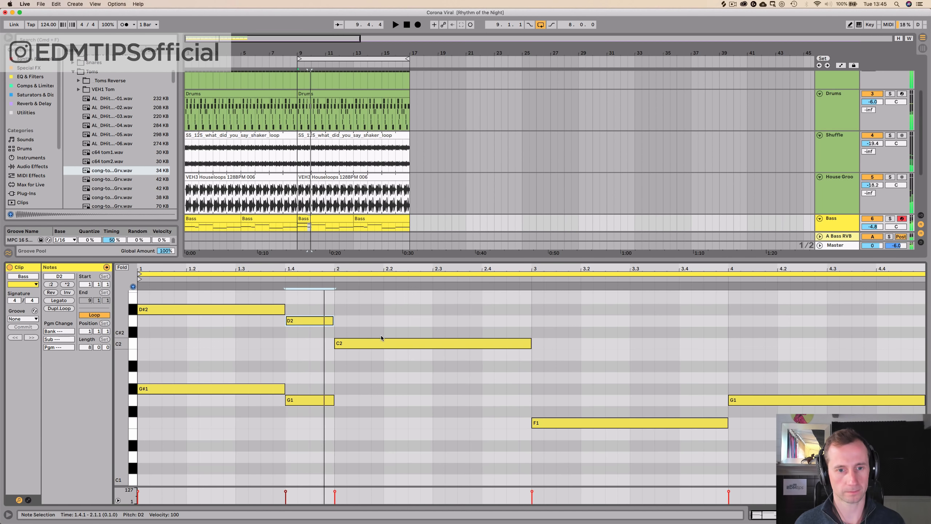
scroll(381, 336, "up", 2)
left_click_drag(381, 374, 376, 295)
key("space")
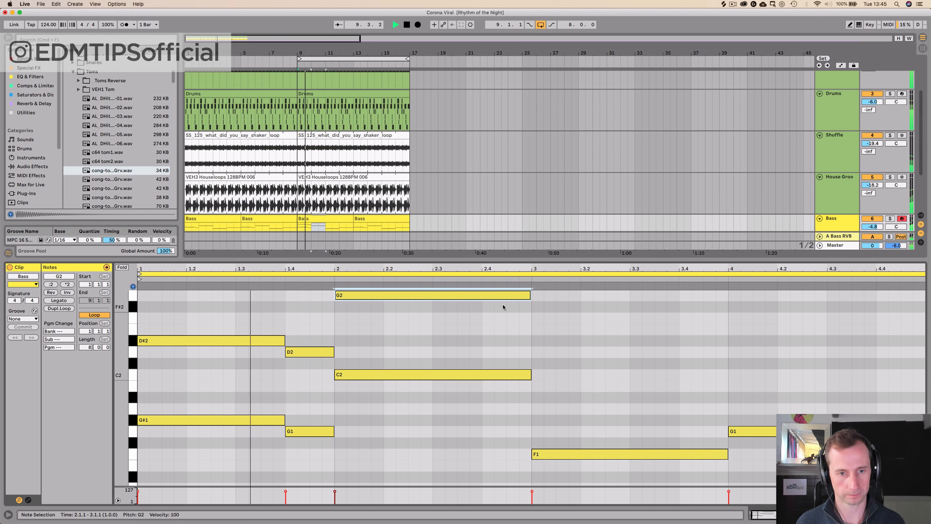
Move the G2 and C2 notes in the Bass clip to start at 1.4.4, and shorten D2 and G1 to end there
key("space")
left_click_drag(371, 296, 360, 296)
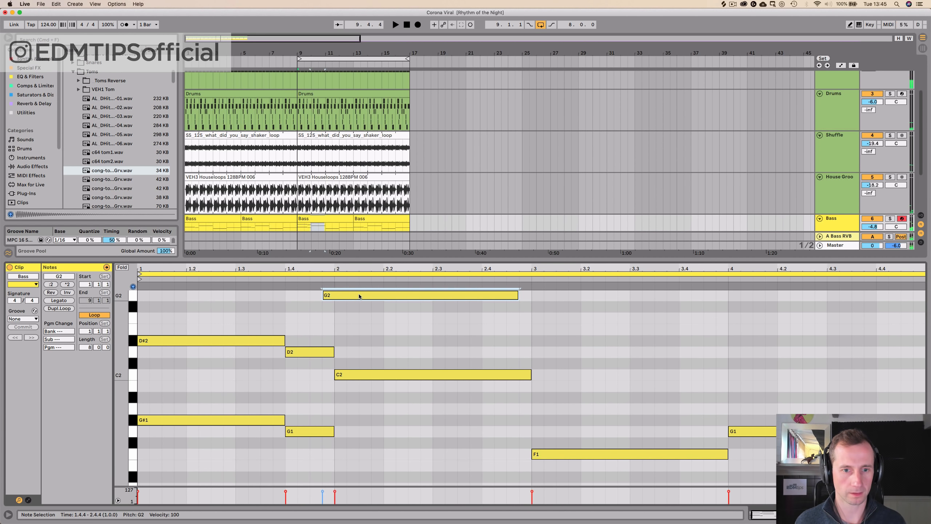
left_click(358, 375)
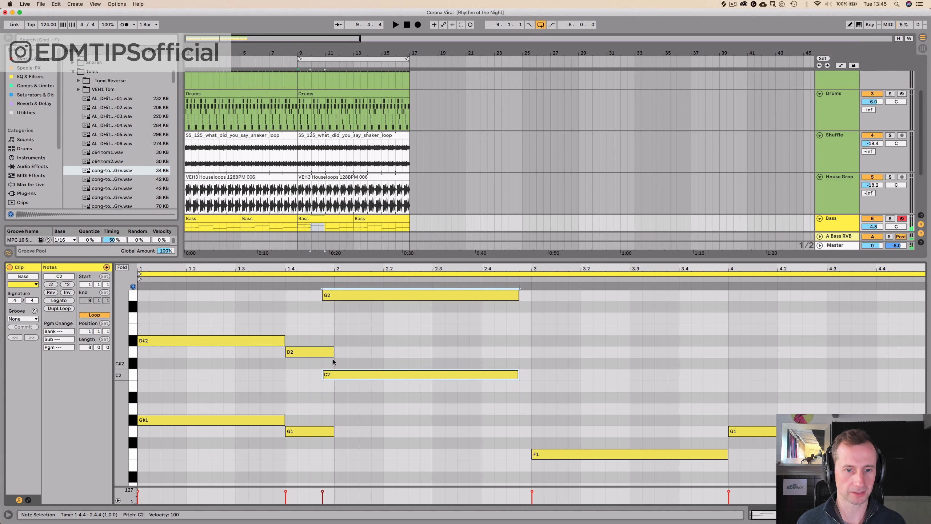
left_click_drag(333, 354, 322, 356)
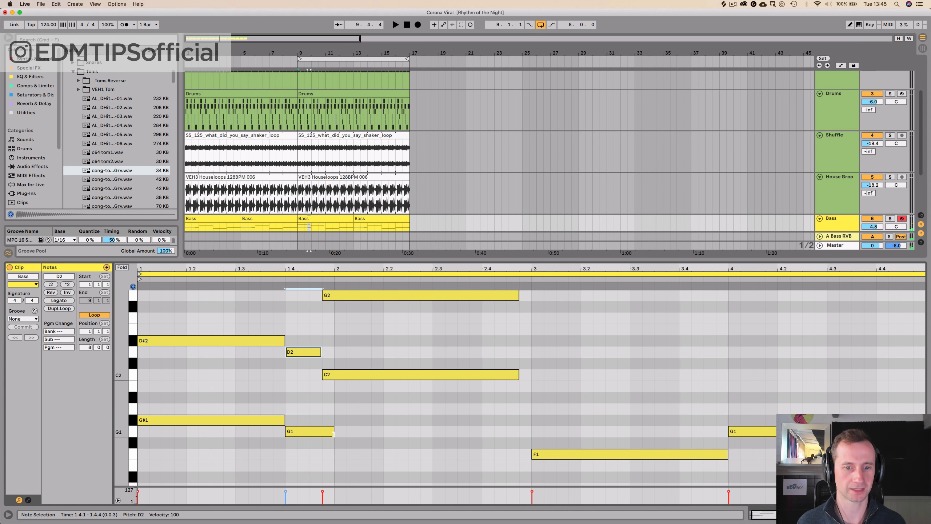
In the Sub Bass clip at bar 9, end G1 and start C2 at 1.4.4, and shorten F1 to end at 3.4.3
scroll(343, 194, "down", 4)
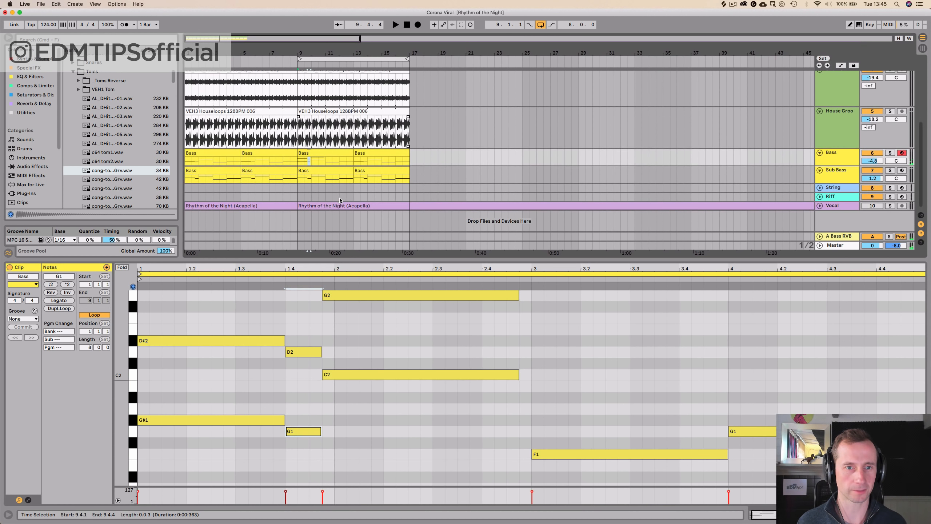
left_click(306, 171)
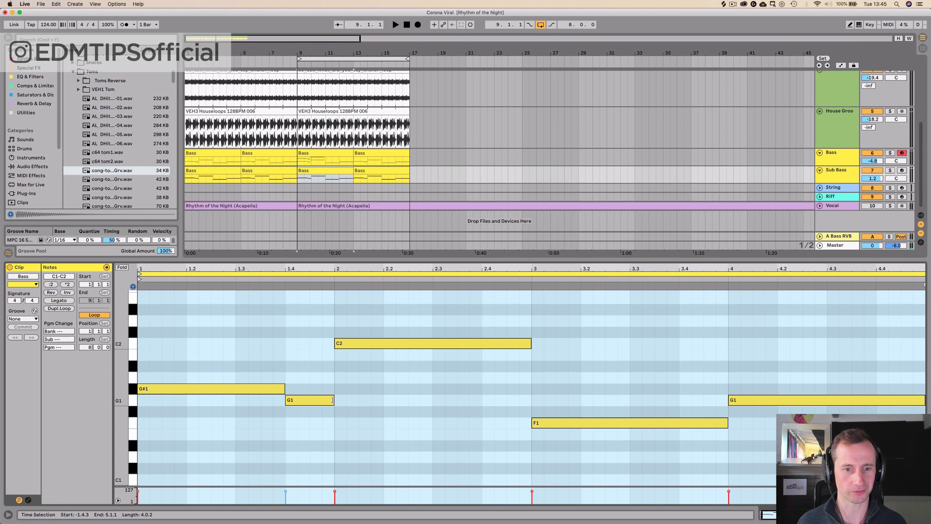
left_click_drag(333, 400, 321, 400)
left_click(333, 344)
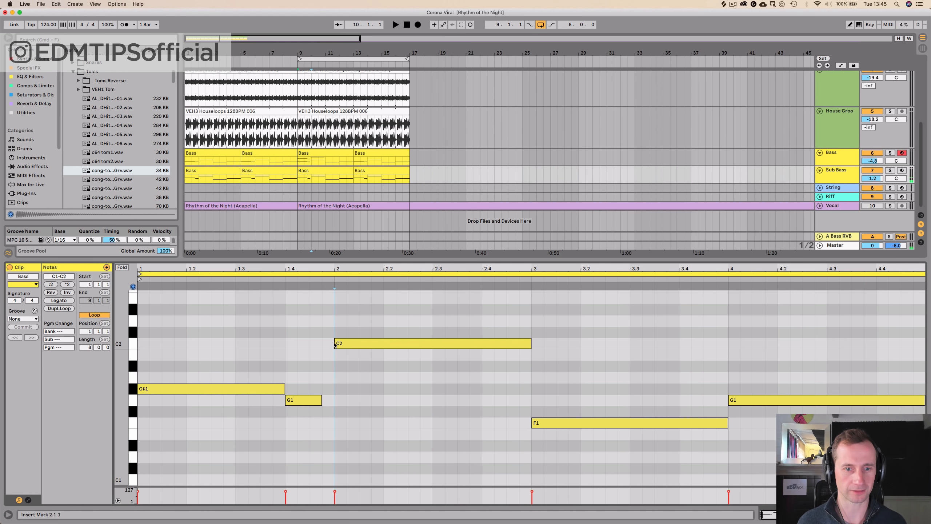
left_click_drag(336, 343, 324, 345)
key("space")
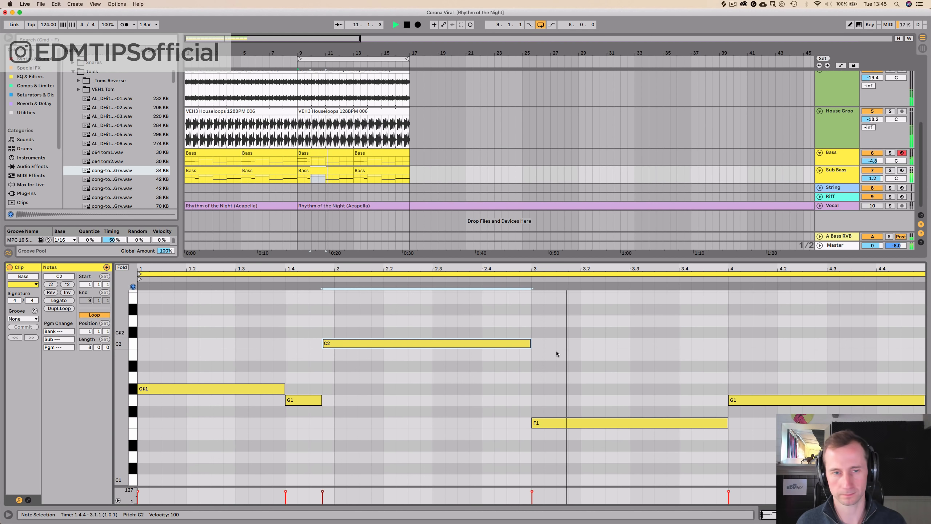
key("space")
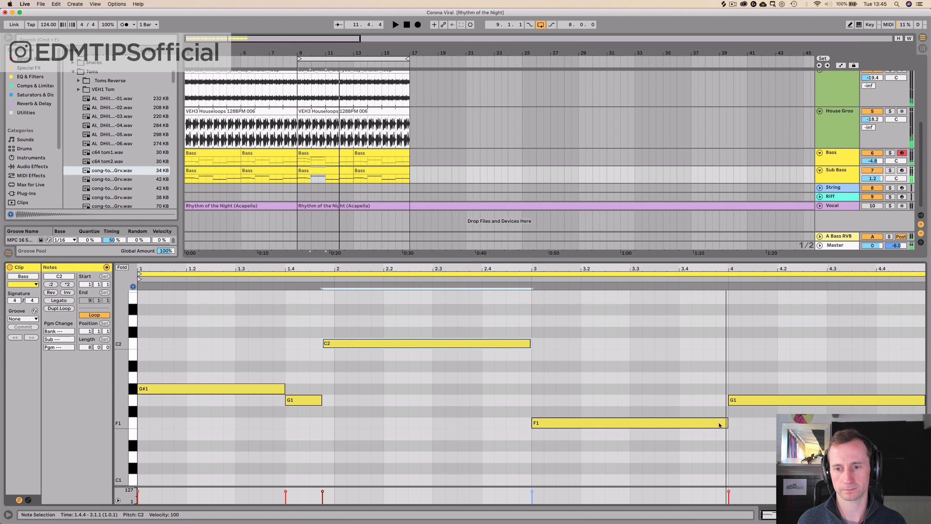
left_click_drag(726, 422, 703, 422)
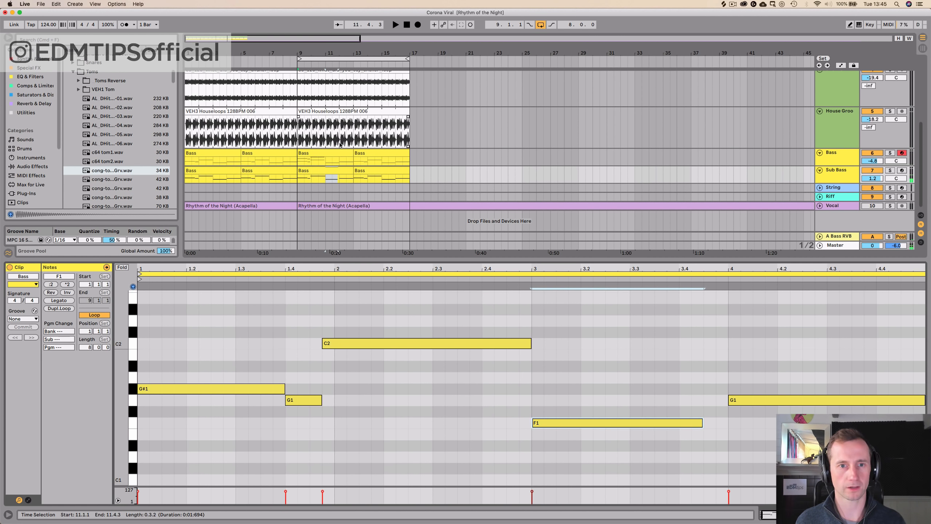
Reopen the Bass clip at bar 9, shorten its F1 note and add a D#1 note at 3.4.1 with a length of 0.0.2
left_click(330, 156)
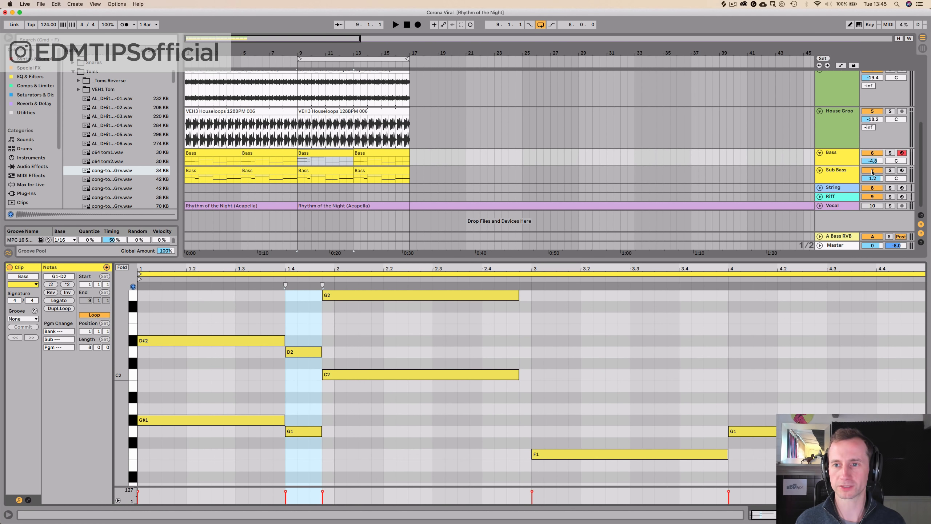
left_click(301, 160)
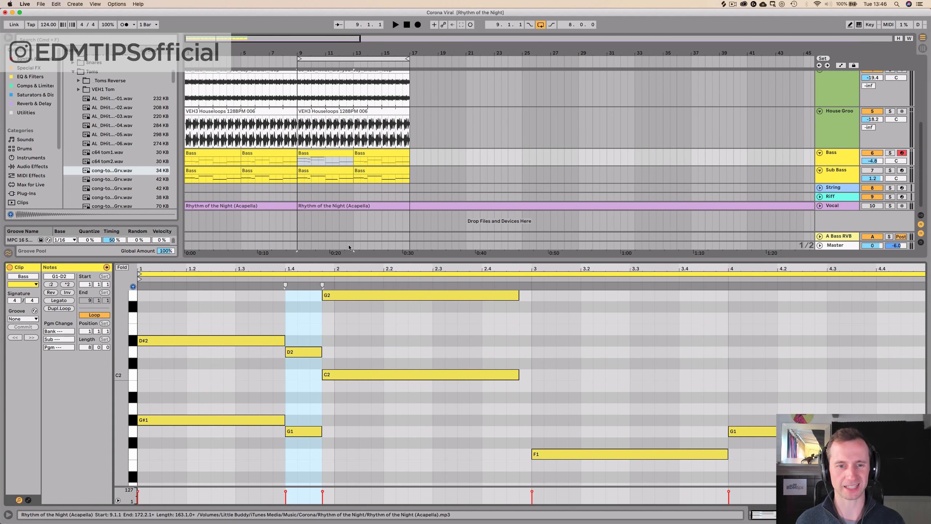
left_click(385, 339)
key("space")
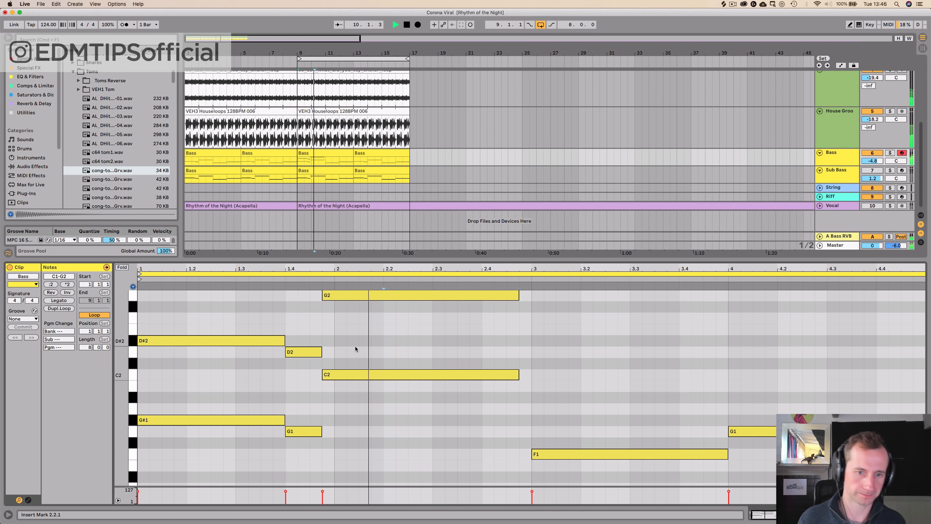
key("space")
left_click_drag(727, 454, 660, 456)
double_click(685, 476)
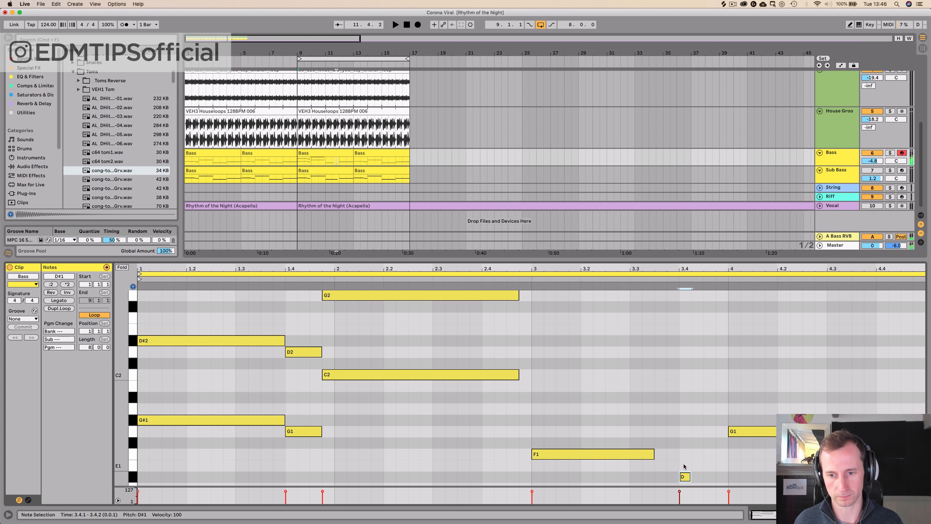
scroll(685, 477, "down", 1)
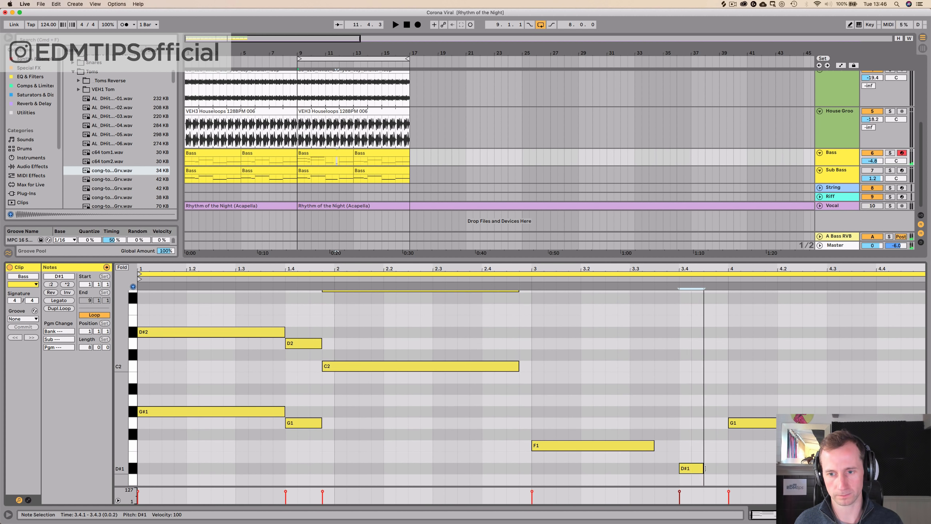
Extend the last G1 note back to start at 3.4.4 and lengthen F1 to end at 3.4.1, checking the rhythm in playback
left_click_drag(729, 423, 714, 423)
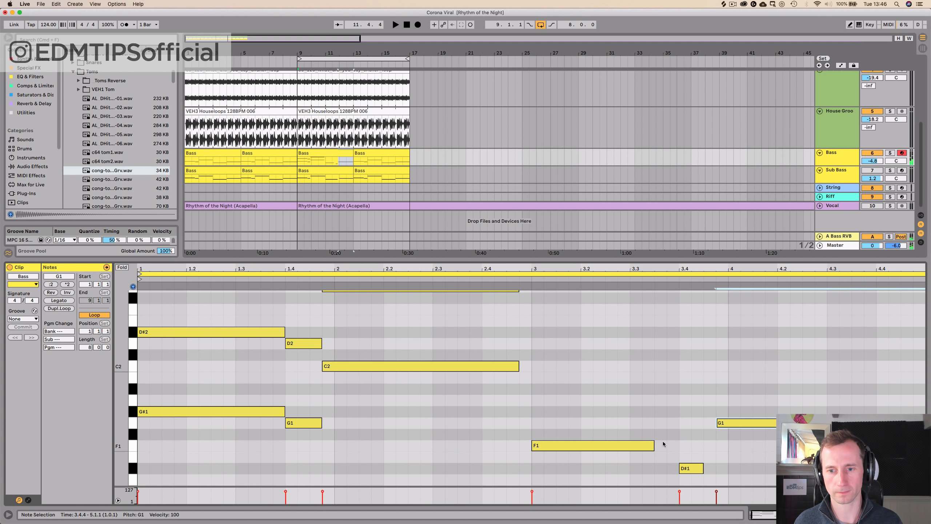
left_click_drag(654, 445, 666, 446)
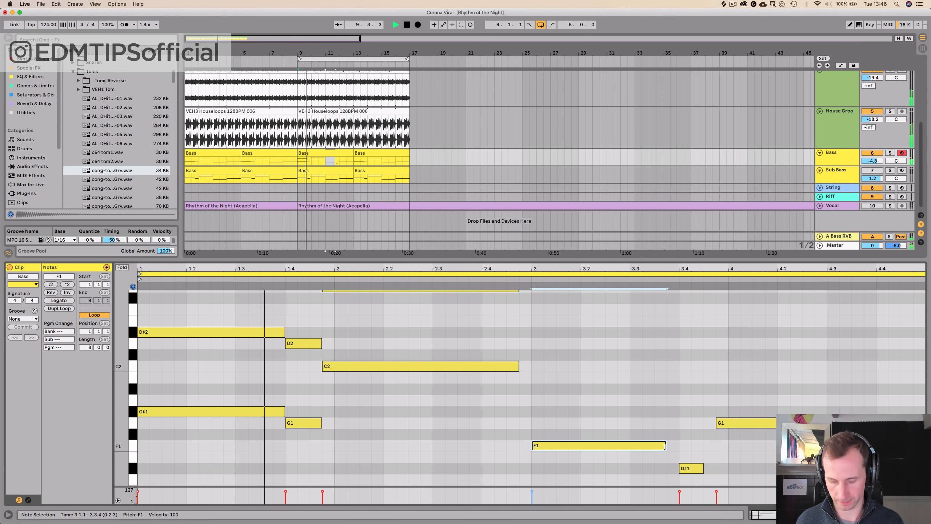
left_click_drag(665, 446, 680, 446)
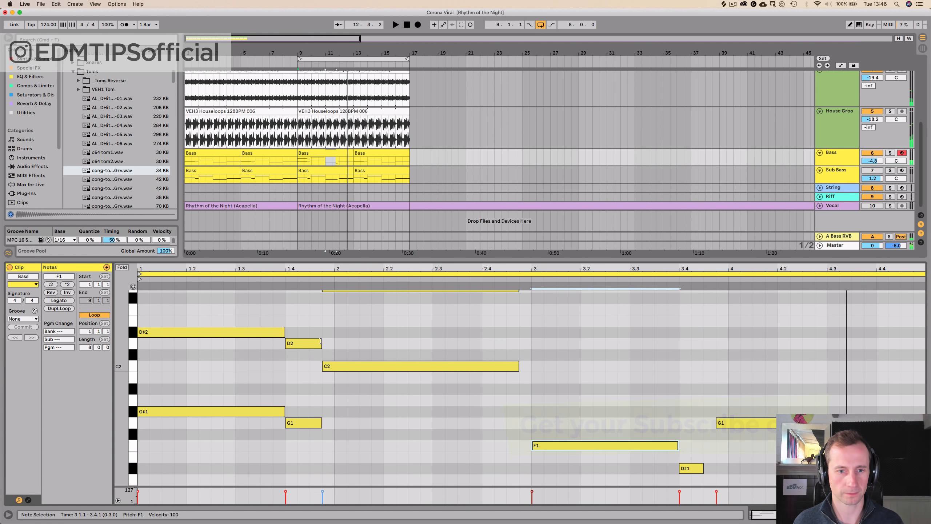
Copy the F1 note up to C2 and add an A#1 note at 3.4.1 with a length of 0.0.2 above D#1
scroll(472, 408, "up", 1)
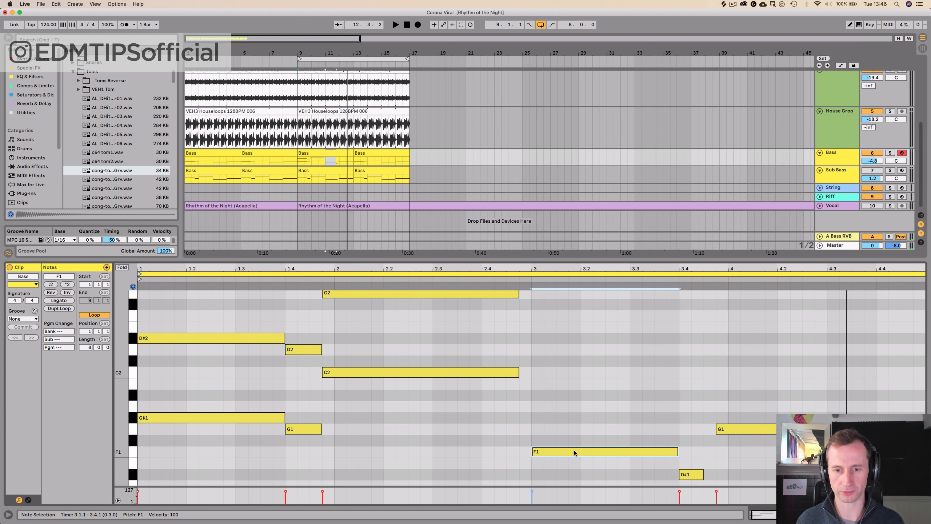
left_click_drag(574, 453, 579, 373)
key("space")
scroll(598, 339, "up", 2)
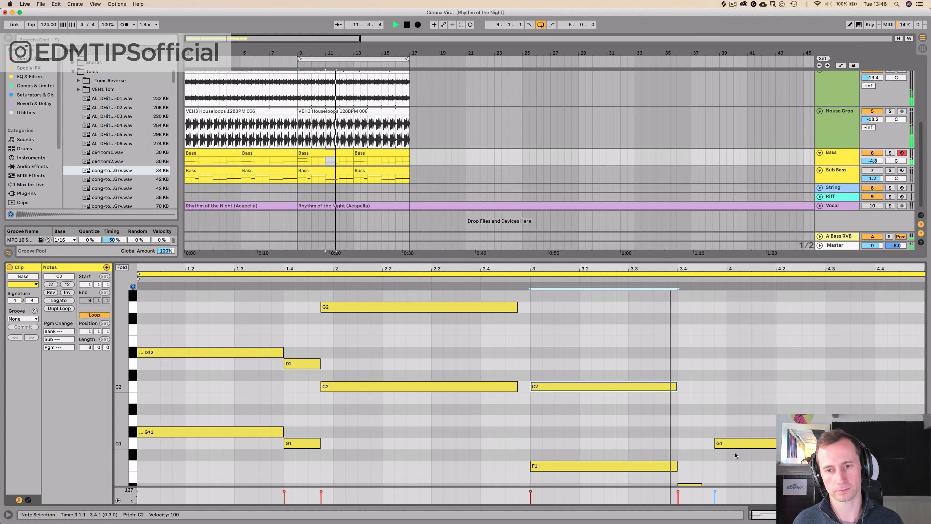
double_click(679, 399)
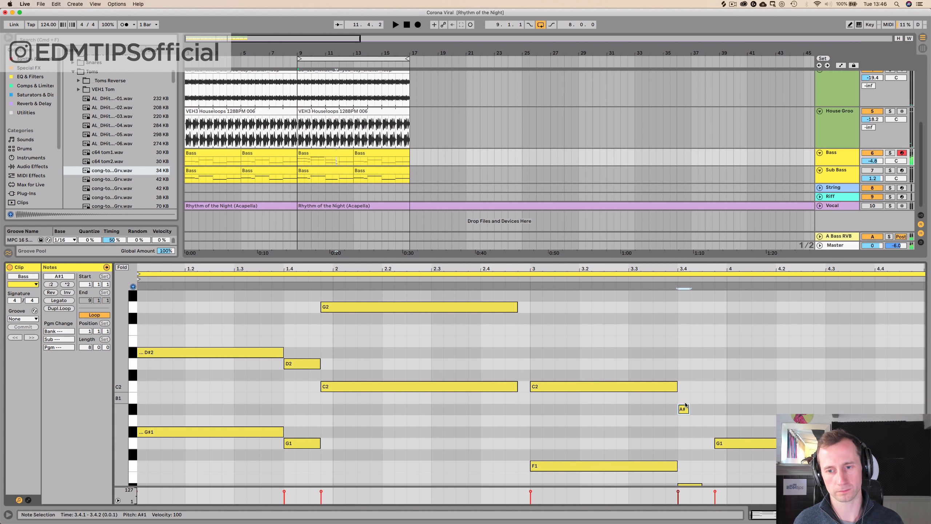
left_click_drag(689, 409, 700, 408)
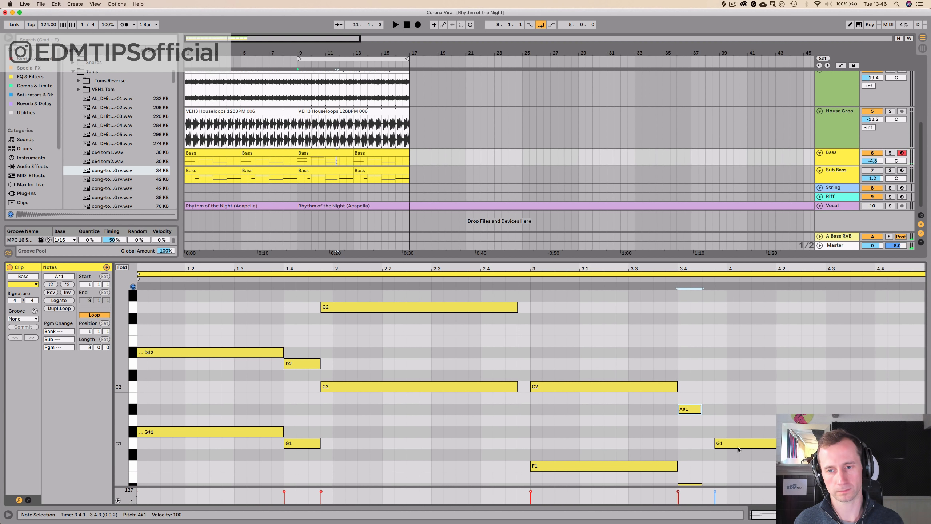
Copy the last G1 note up to D2 at 3.4.4, play back the harmony and try the copy at D#2
left_click_drag(737, 445, 738, 366)
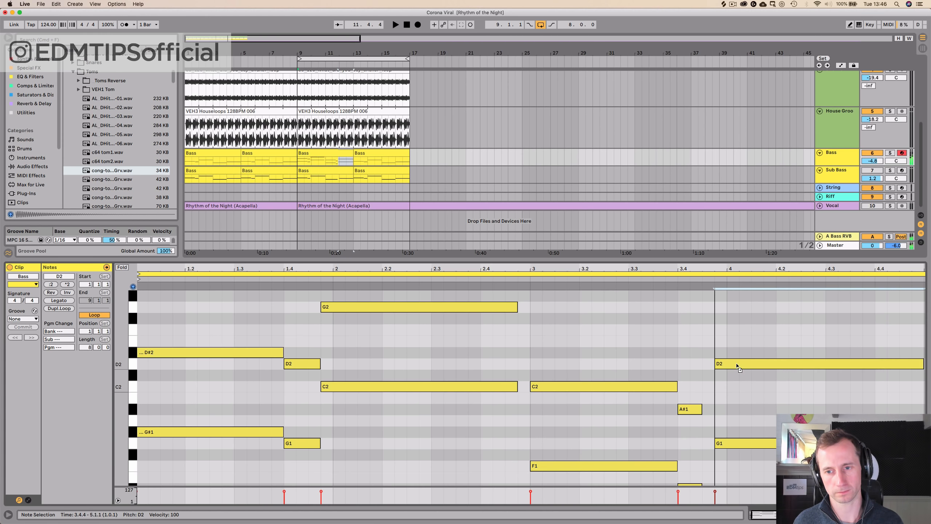
key("space")
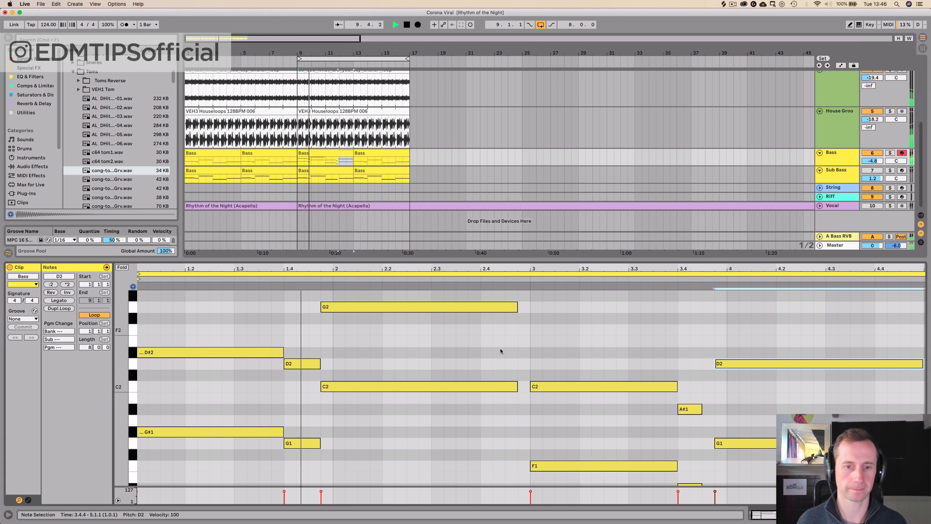
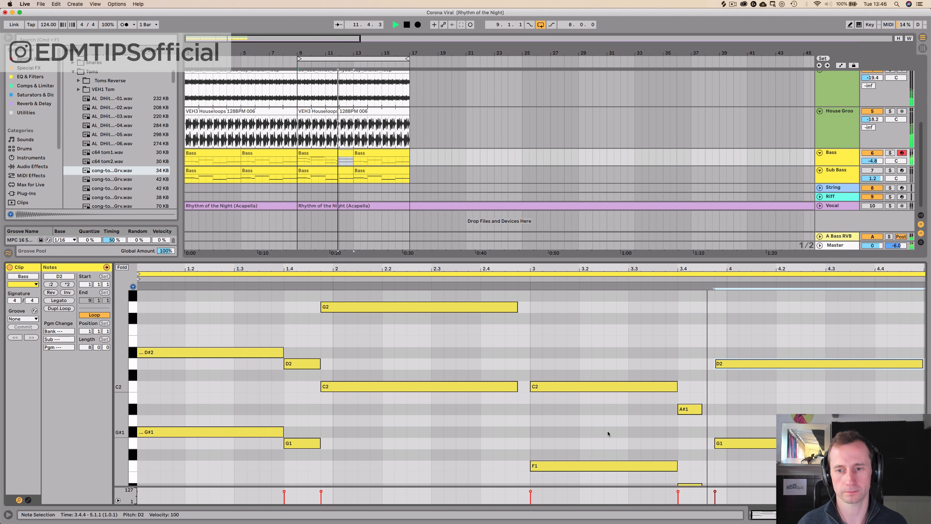
key("space")
key("Up")
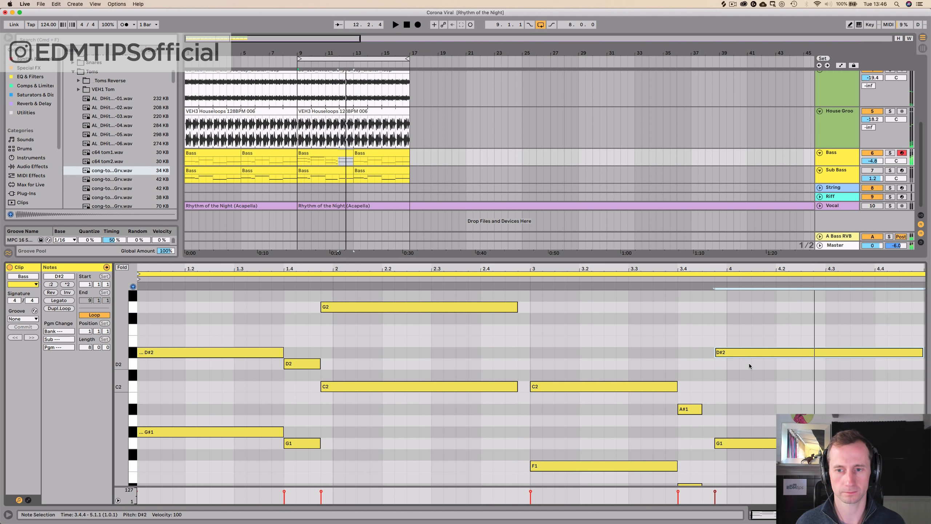
Open the Sub Bass clip at bar 9 and shorten its C2 note to end at 2.4.4
left_click(689, 279)
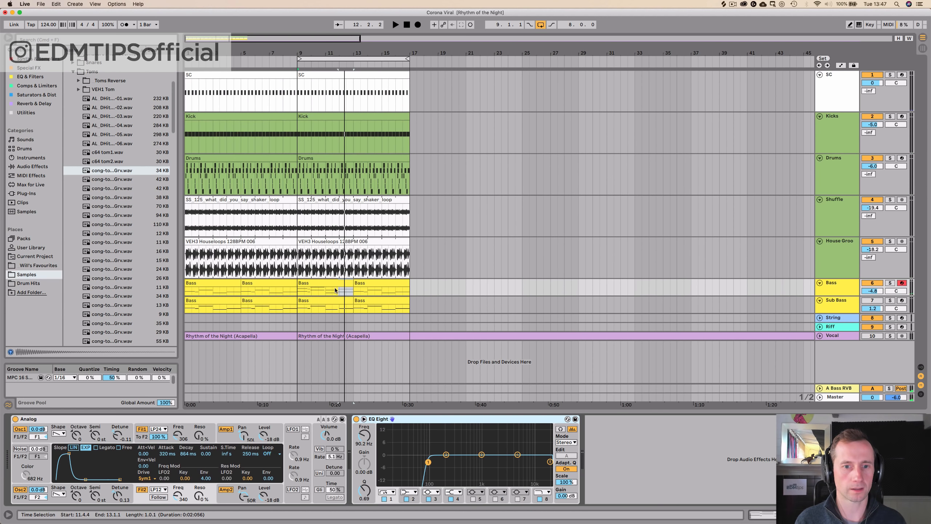
left_click(335, 285)
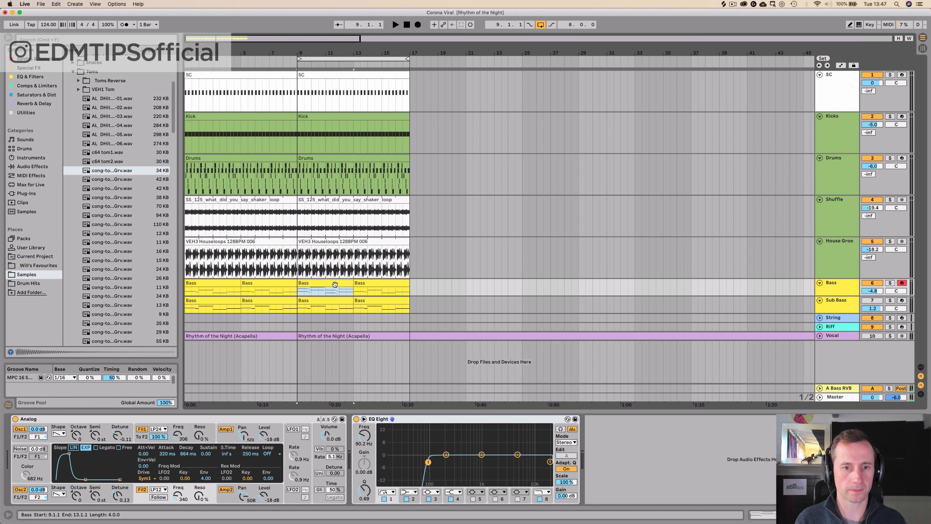
double_click(328, 301)
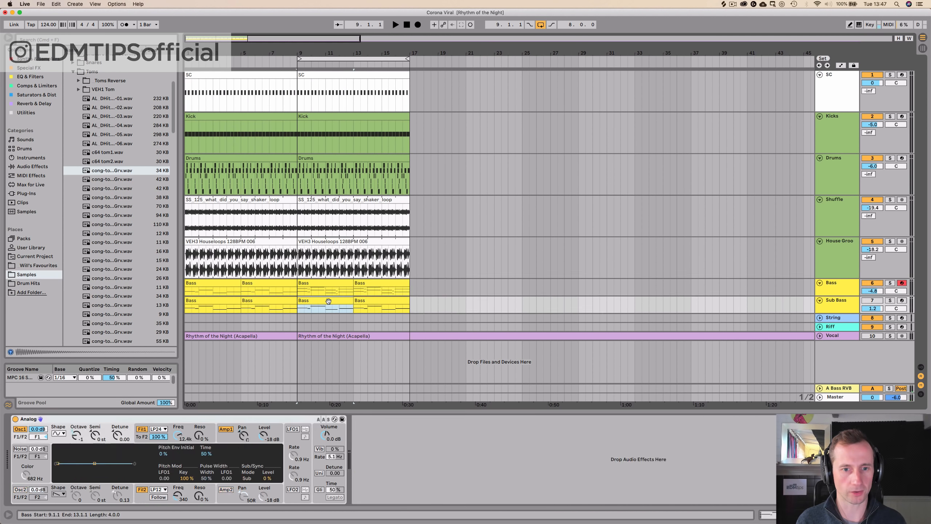
left_click_drag(531, 343, 520, 343)
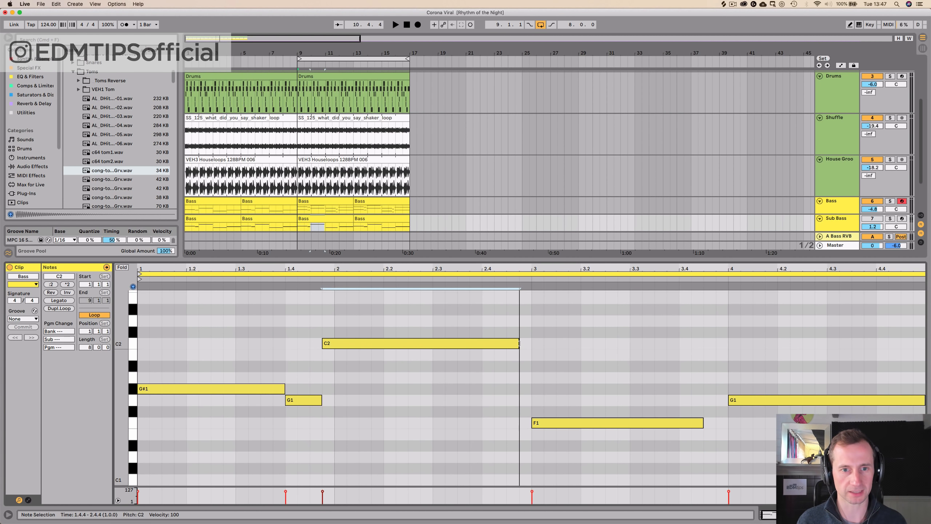
Copy the Bass clip at bar 9 over the Sub Bass clip and delete the copy's D#2, D2 and G2 notes in the opening bars
left_click(327, 201)
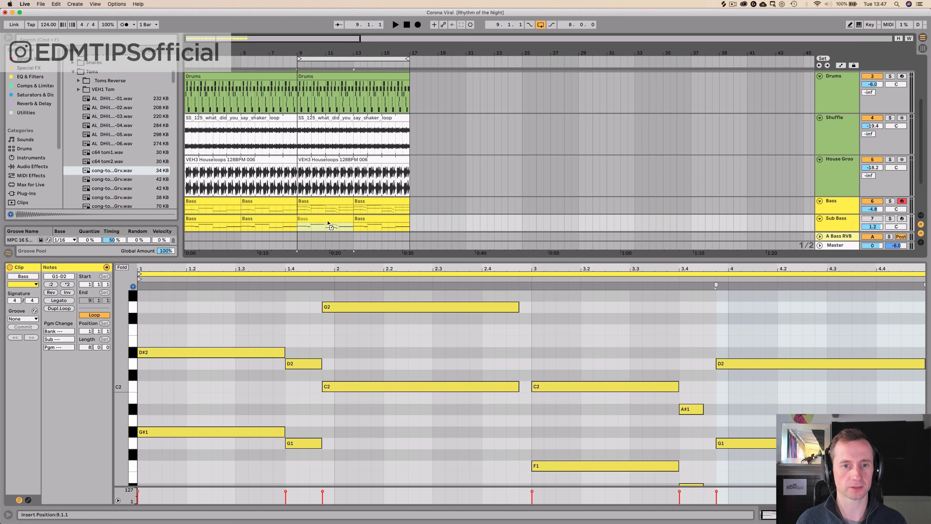
left_click_drag(328, 222, 328, 220)
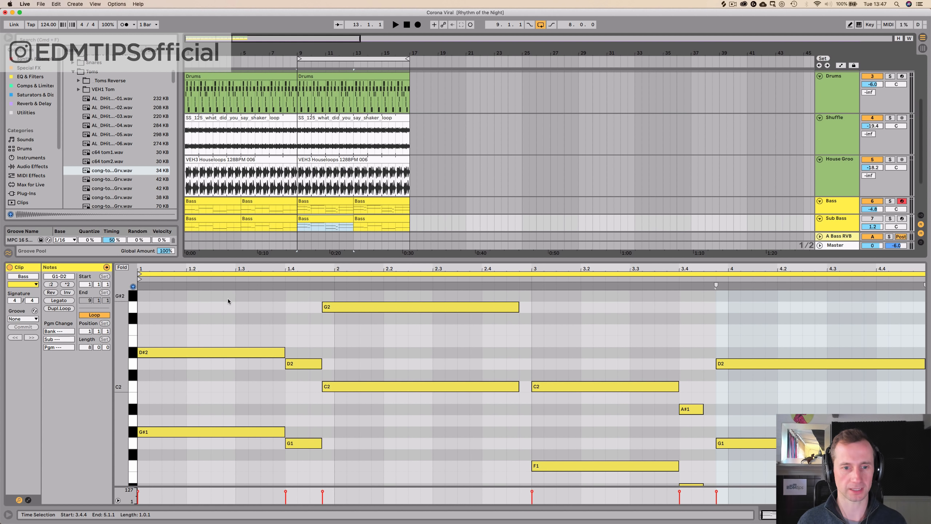
left_click_drag(228, 301, 327, 362)
key("Delete")
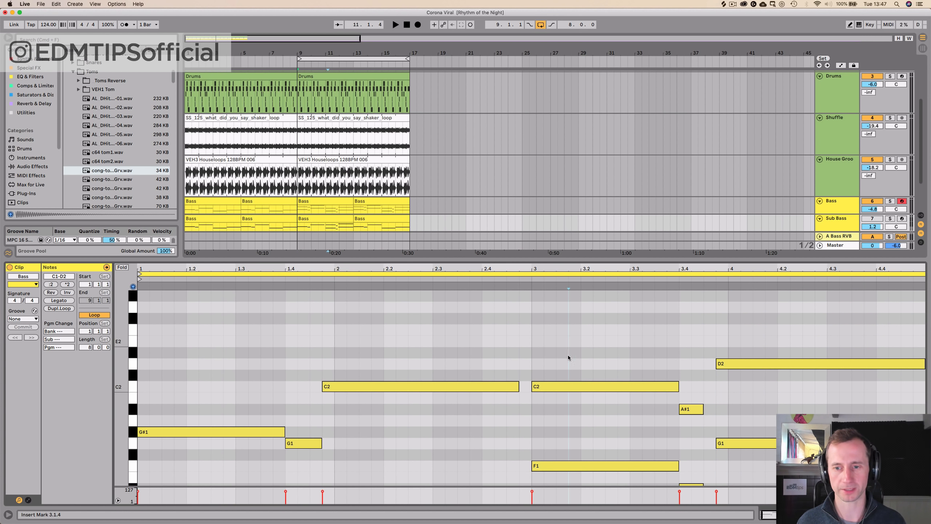
Delete the C2 above F1, the A#1 and the last D2 from the Sub Bass clip, and play back the loop
left_click_drag(531, 348, 704, 419)
key("Delete")
left_click(731, 361)
key("Delete")
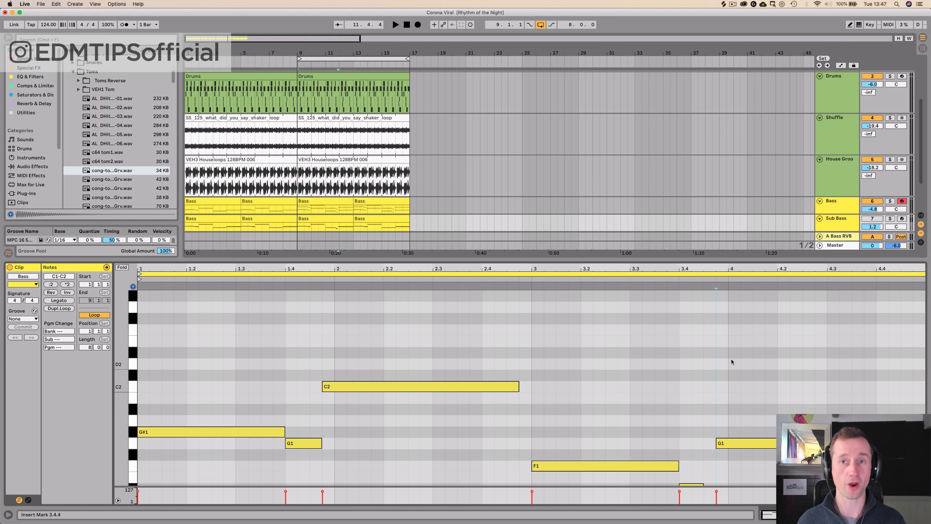
key("space")
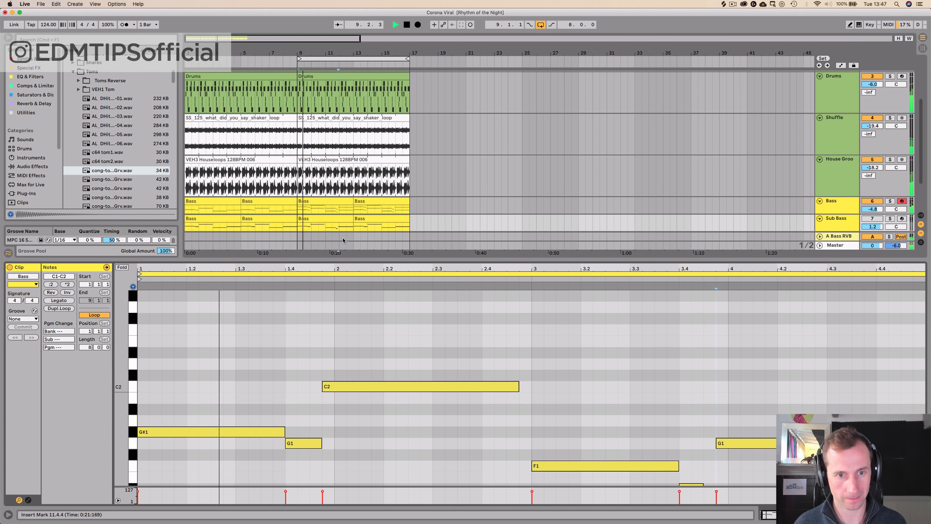
key("space")
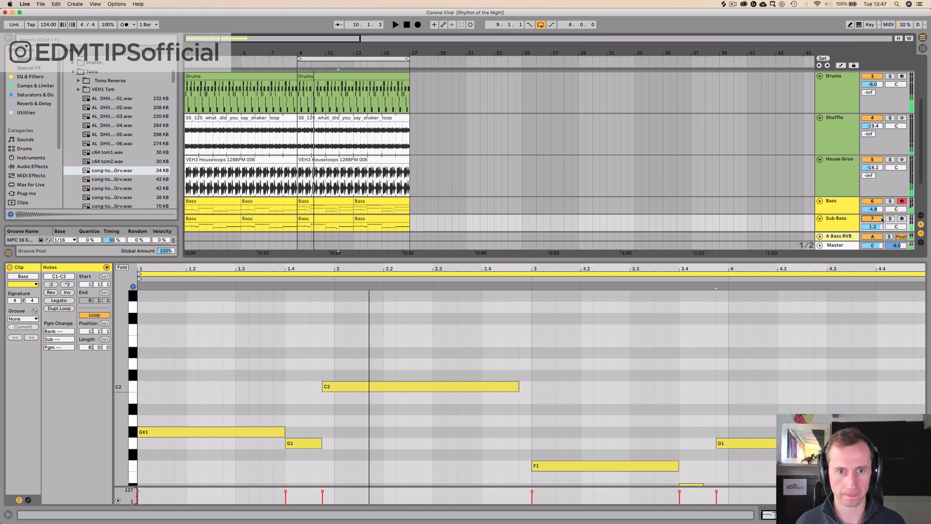
Copy the edited Sub Bass clip at bar 9 over the Sub Bass clips at bars 13 and 5 during playback
key("space")
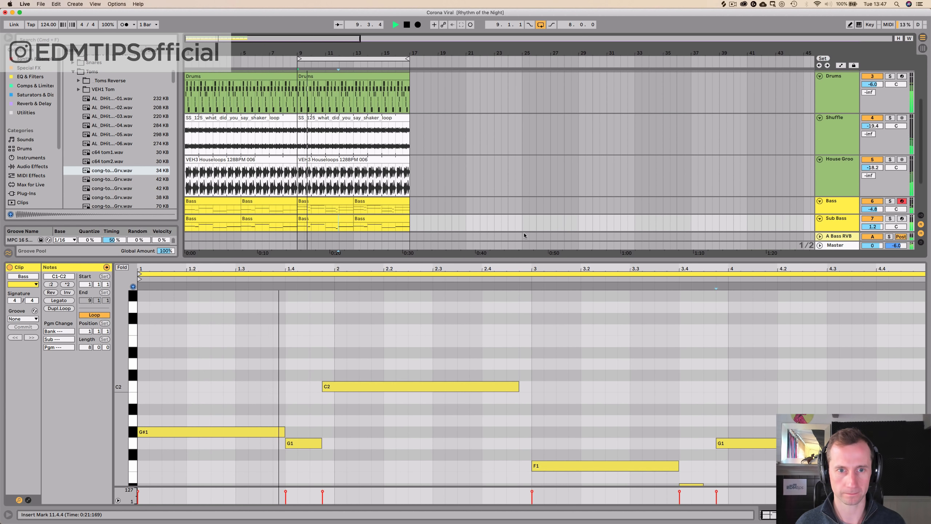
key("shift+Tab")
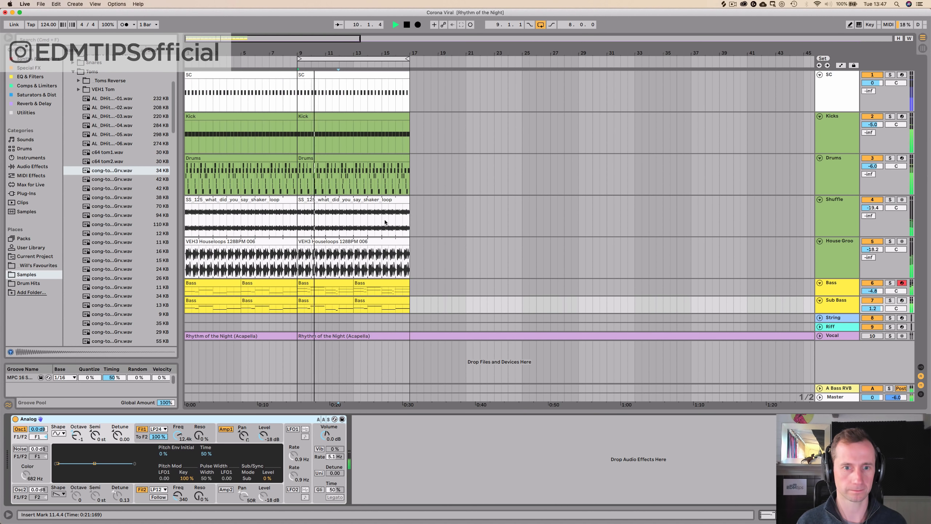
left_click(330, 301)
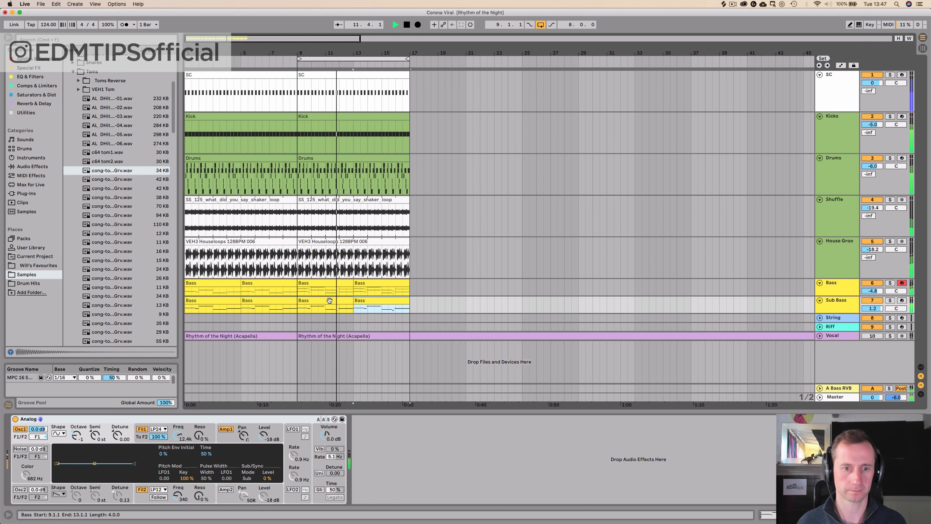
left_click_drag(330, 300, 274, 307)
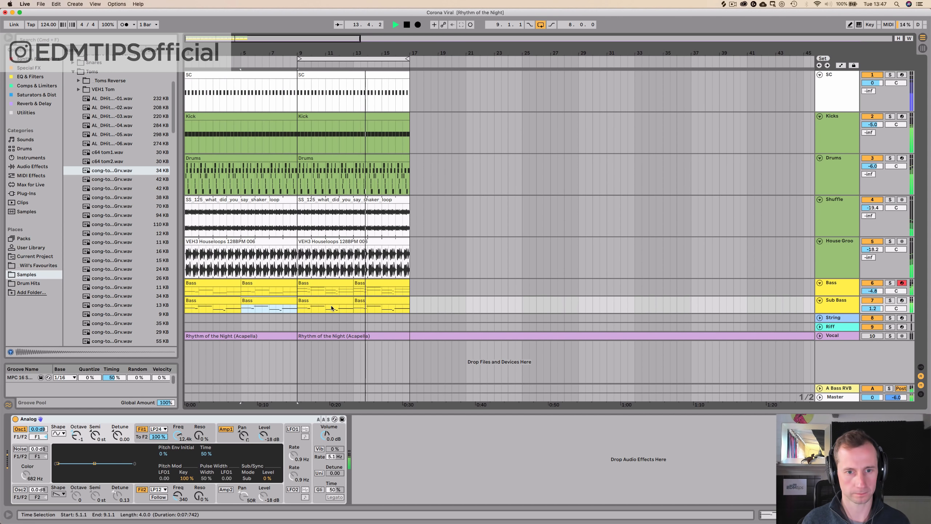
key("space")
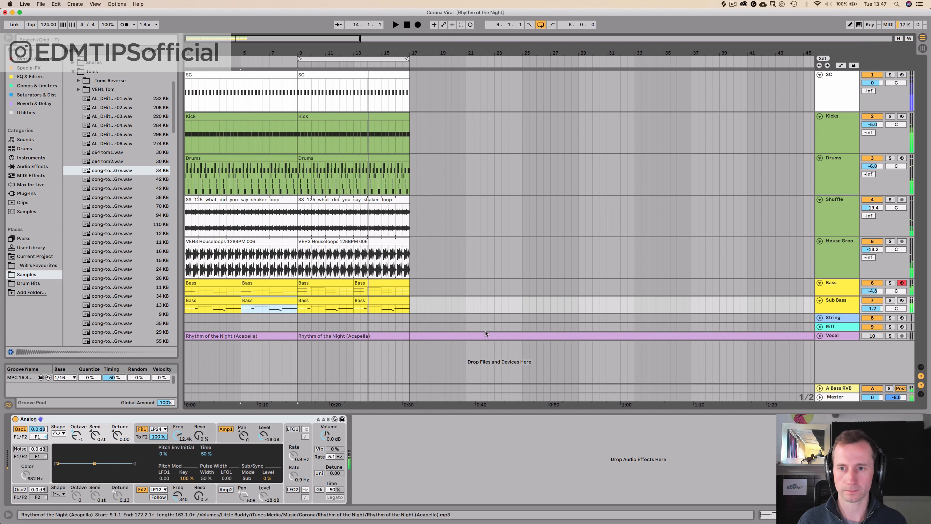
Unfold the Vocal track and play back the arrangement from bar 5 against the acapella
left_click(820, 336)
key("space")
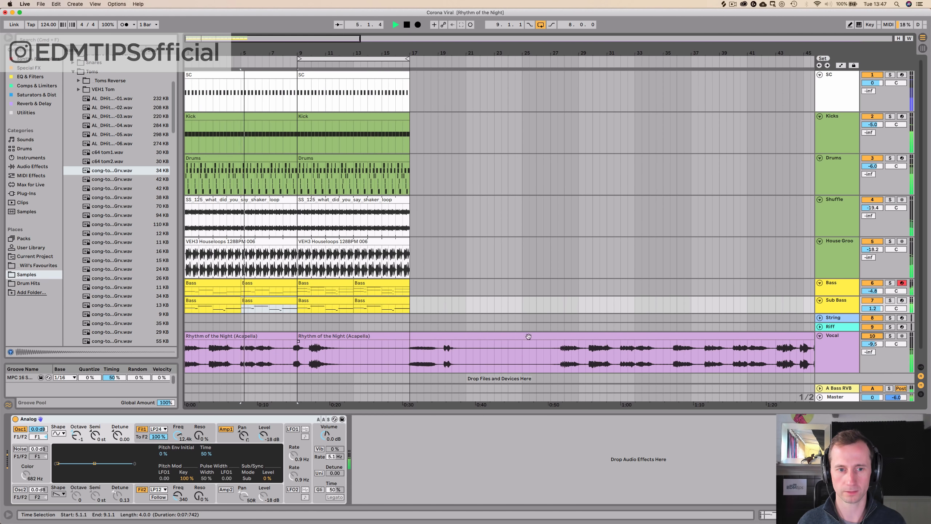
key("minus")
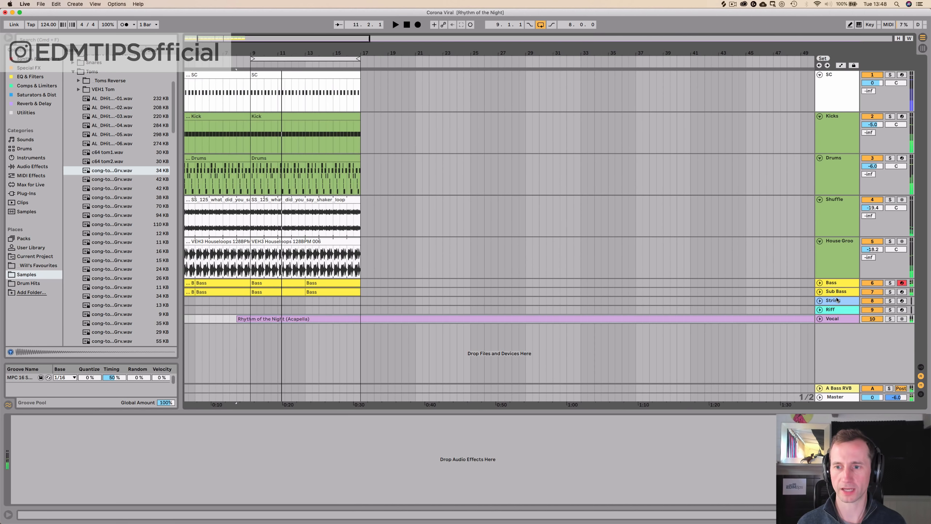
Create an empty four-bar MIDI clip on the String track from bar 9 to bar 13
left_click(836, 300)
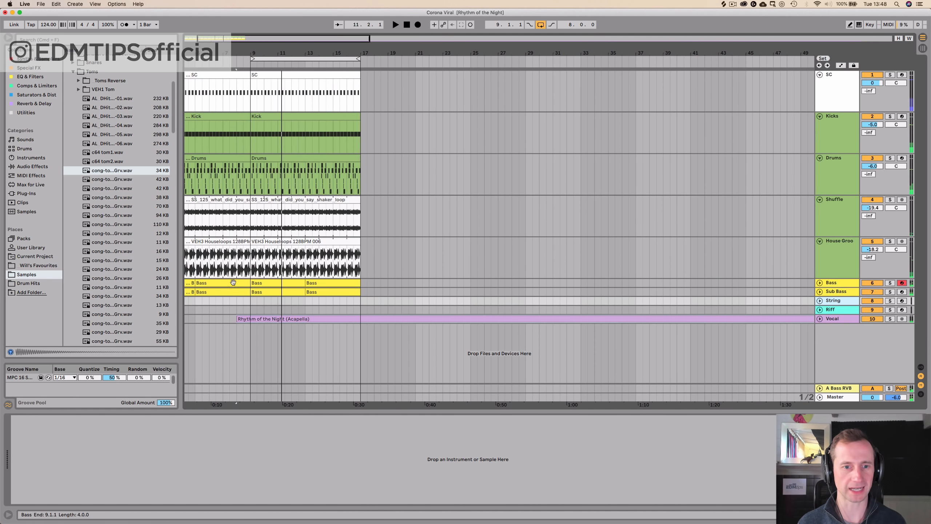
left_click_drag(249, 302, 307, 301)
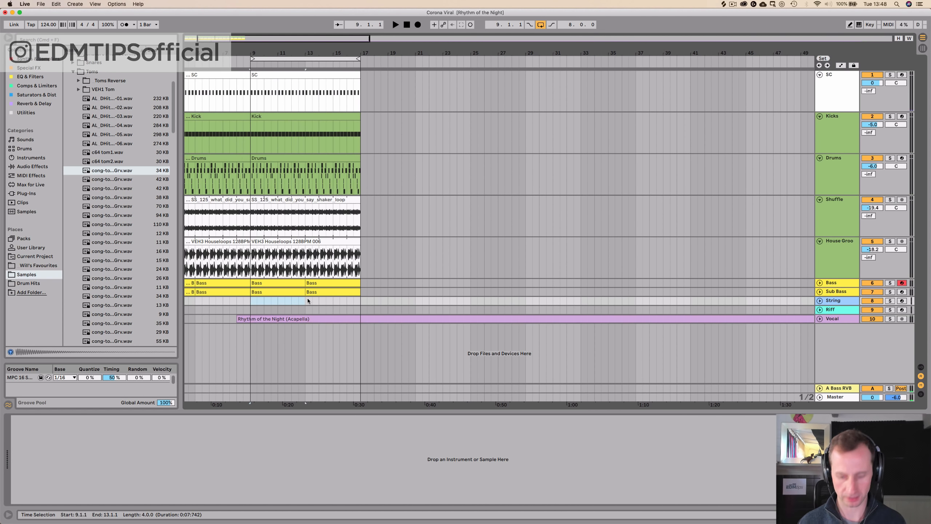
key("super+shift+m")
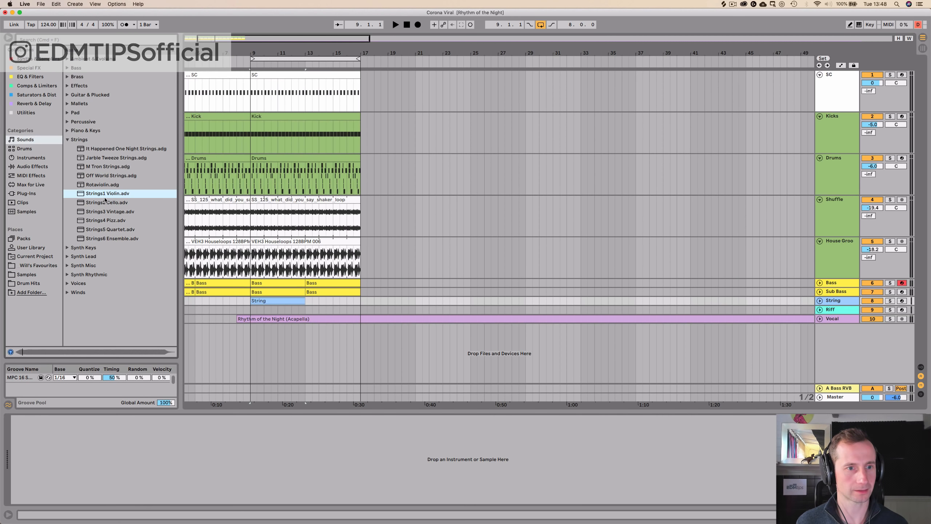
Audition the Strings presets and load Strings6 Ensemble.adv onto the String track
key("Down")
key("Down")
key("Down")
key("Down")
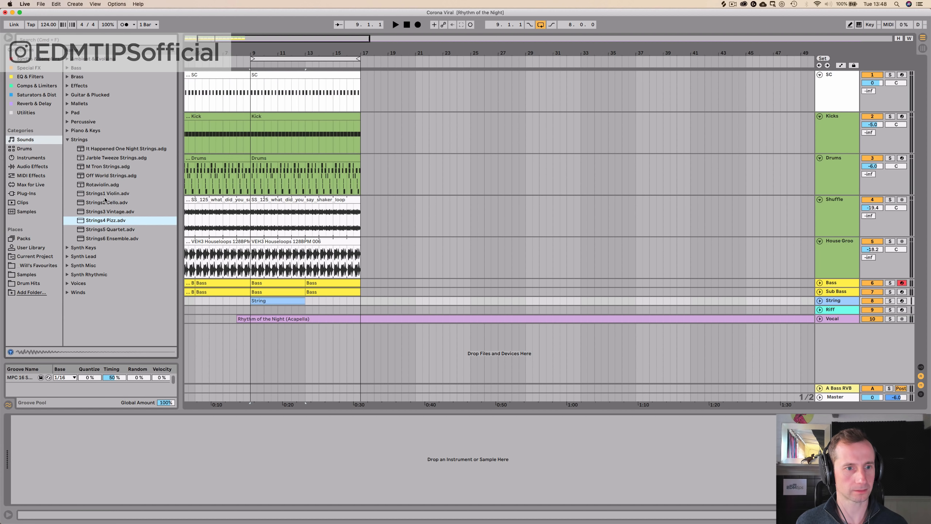
left_click(99, 238)
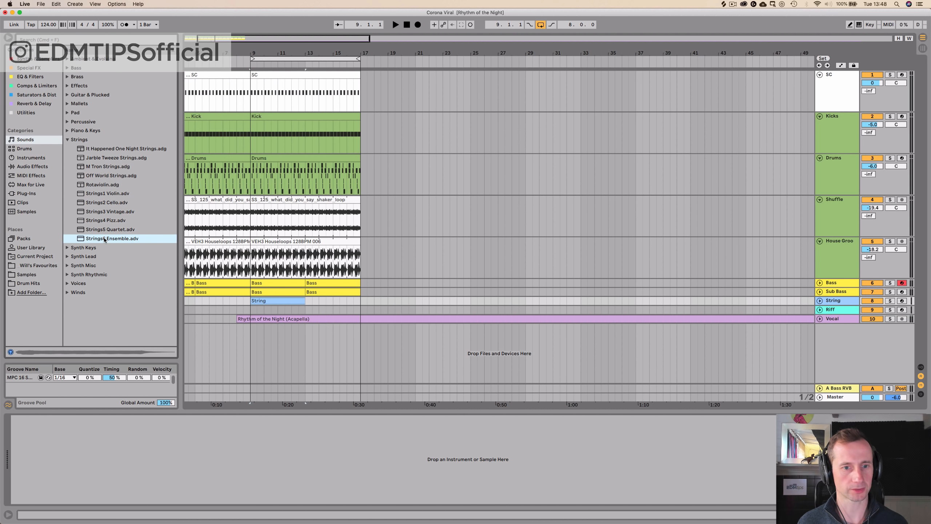
left_click_drag(104, 239, 260, 301)
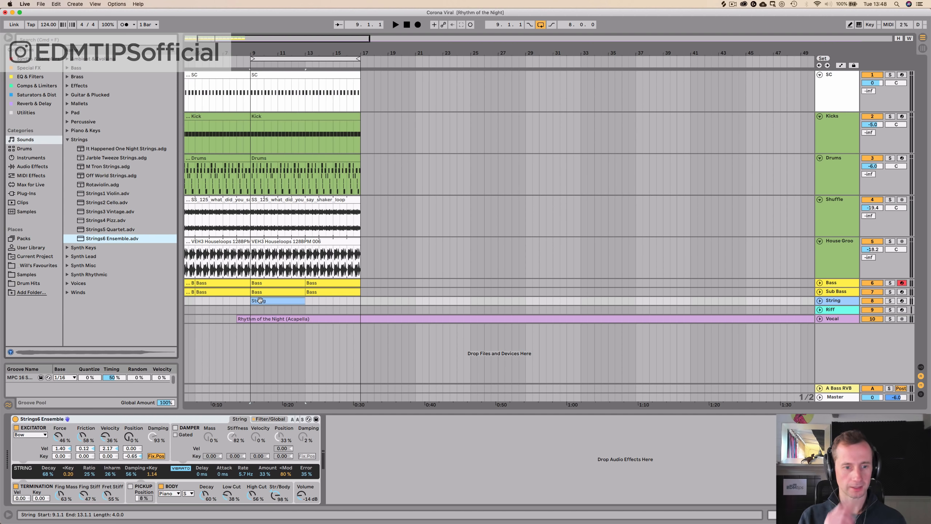
key("space")
key("space")
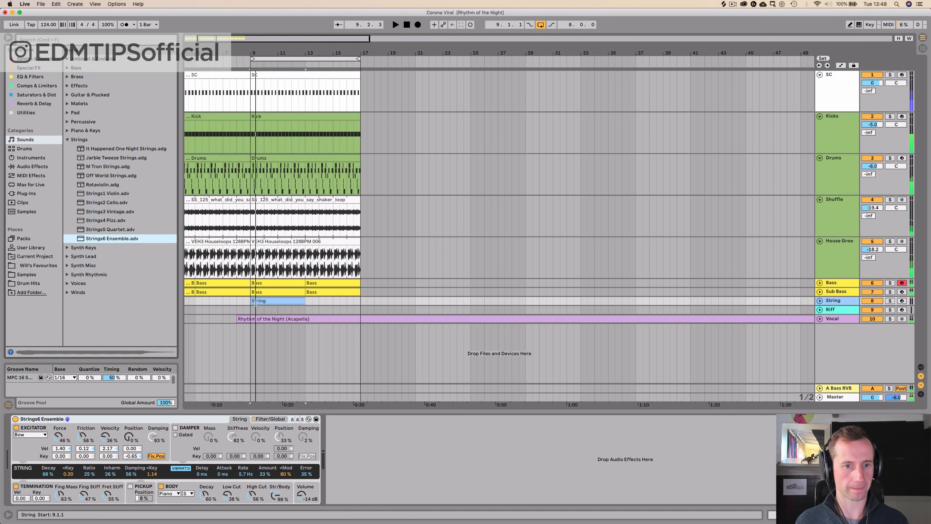
Open the String clip, add a short C3 note at its start and copy it up to G3
double_click(258, 302)
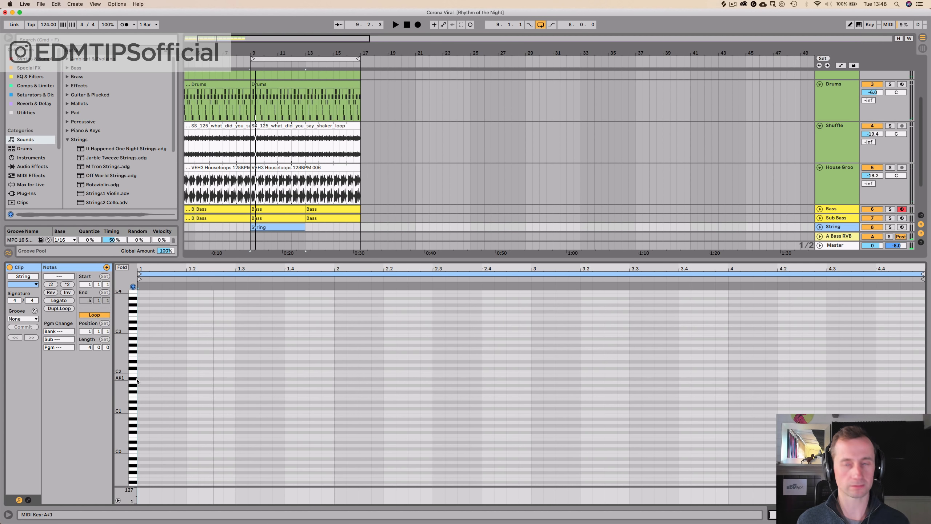
left_click(133, 369)
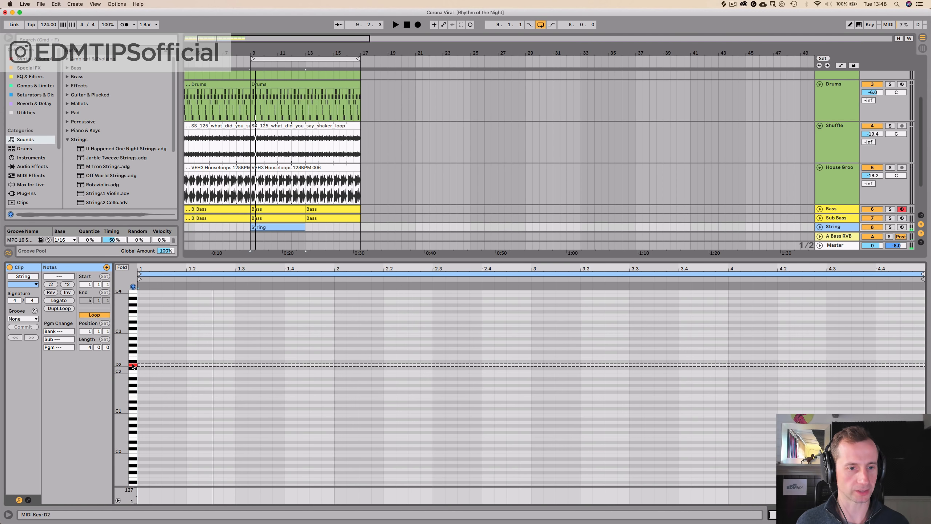
left_click_drag(134, 369, 133, 373)
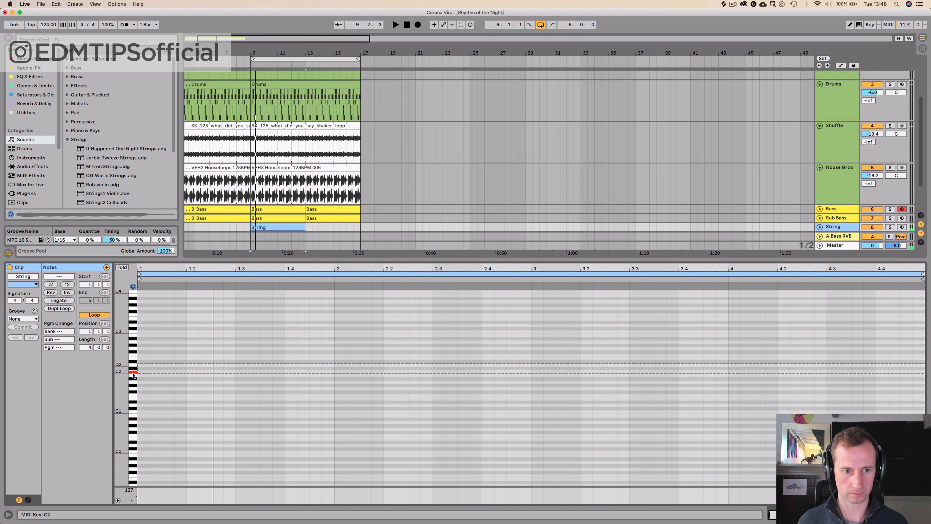
double_click(142, 373)
scroll(145, 366, "up", 3)
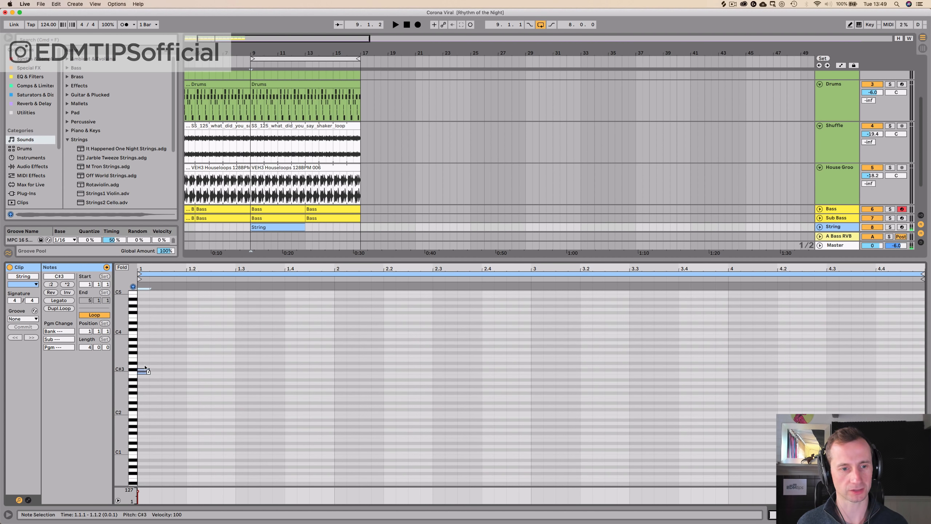
left_click_drag(144, 373, 142, 350)
key("space")
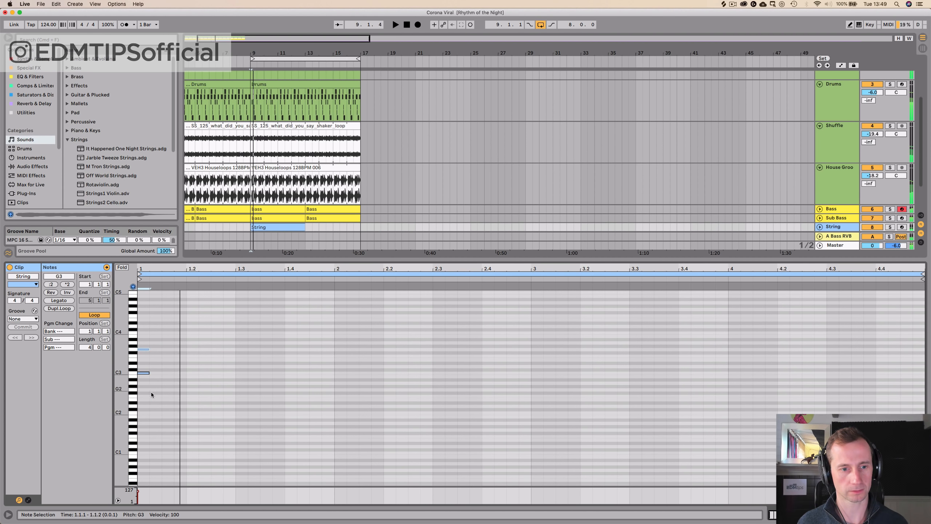
Lengthen the C3 and G3 notes together to fill the whole four-bar String clip, and play them back
left_click_drag(151, 393, 142, 346)
key("space")
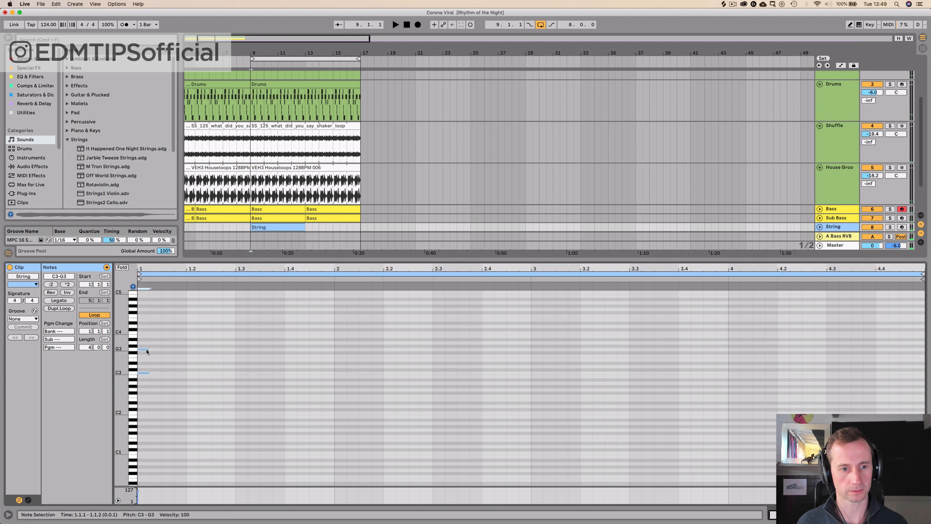
left_click_drag(147, 349, 898, 329)
key("space")
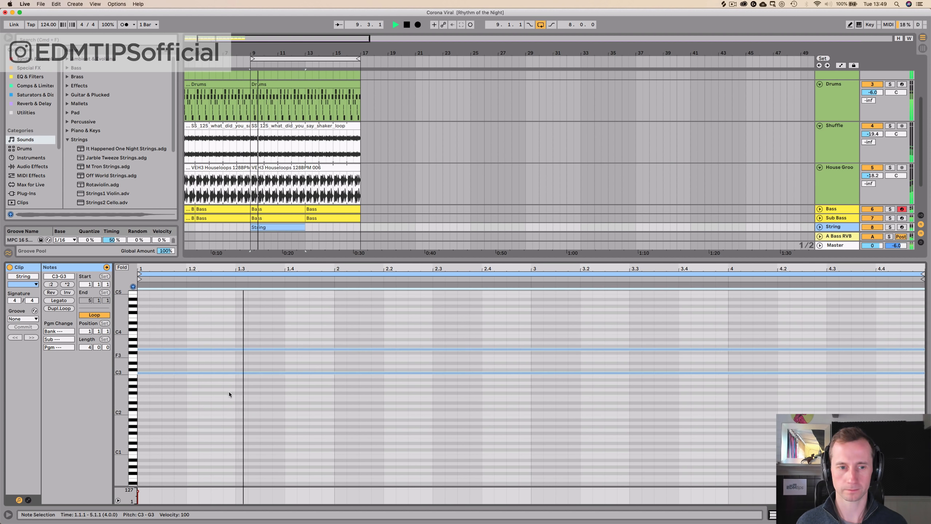
Raise the G3 note in the String clip five semitones to C4 and listen to the octave
left_click(165, 350)
key("space")
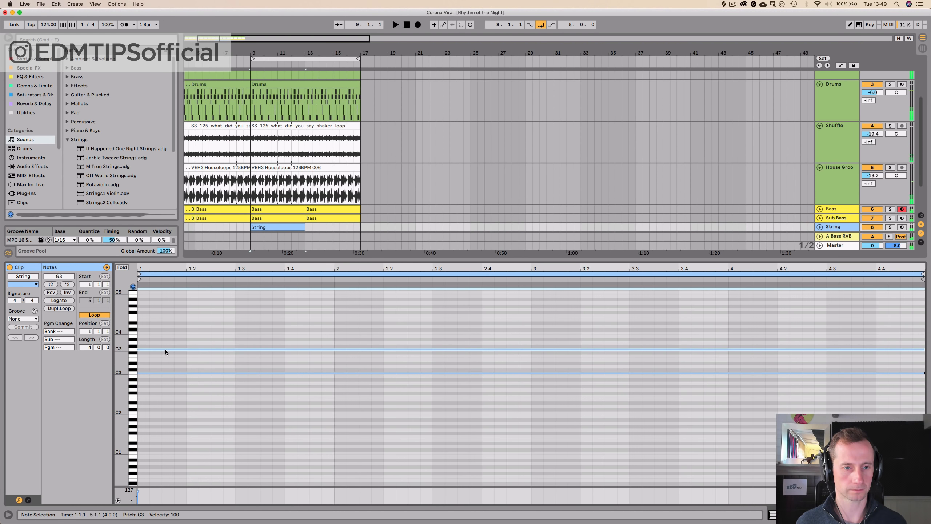
key("Up")
key("Up")
key("Up")
key("Up")
key("Up")
key("space")
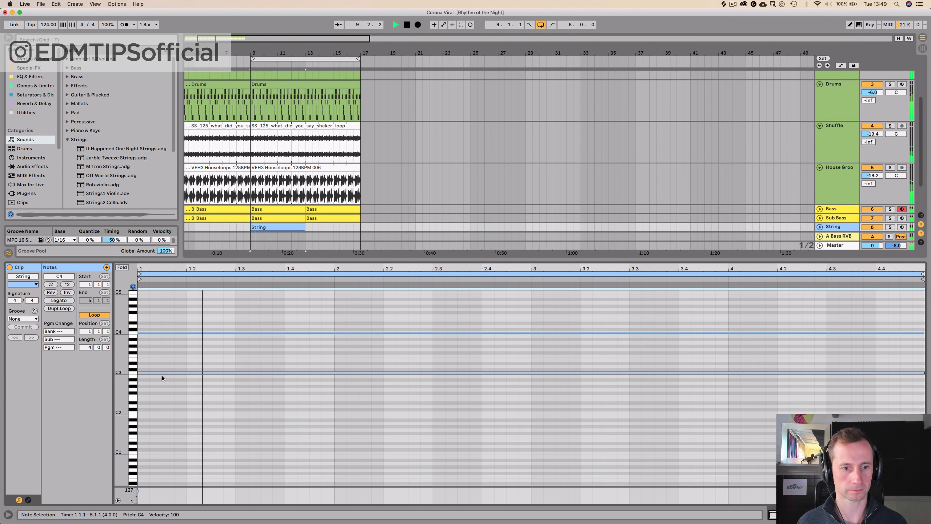
key("space")
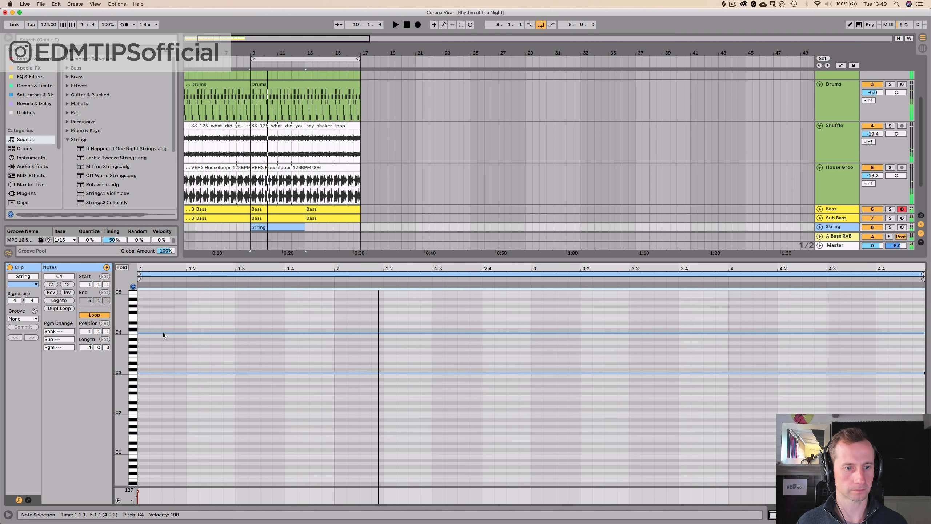
Copy the C4 note down to D#3 in the String clip and play back the resulting chord
left_click_drag(163, 333, 162, 365)
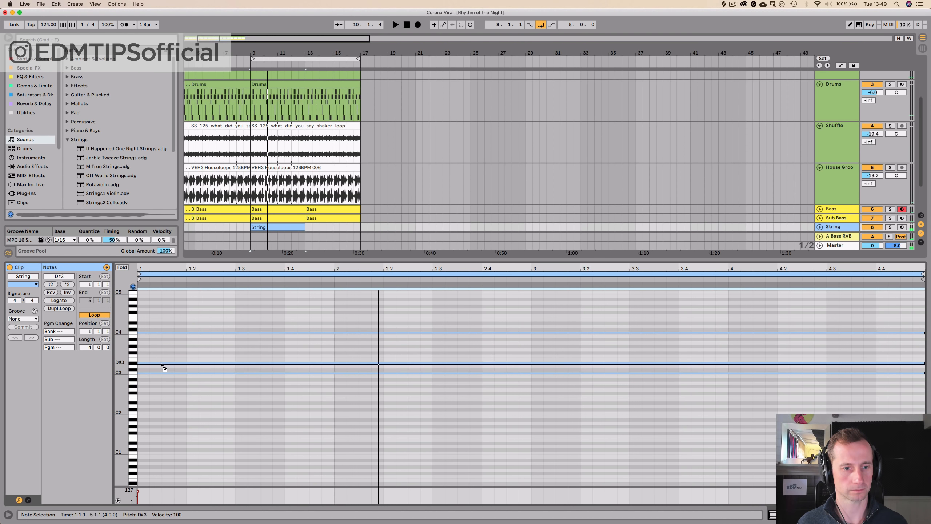
key("space")
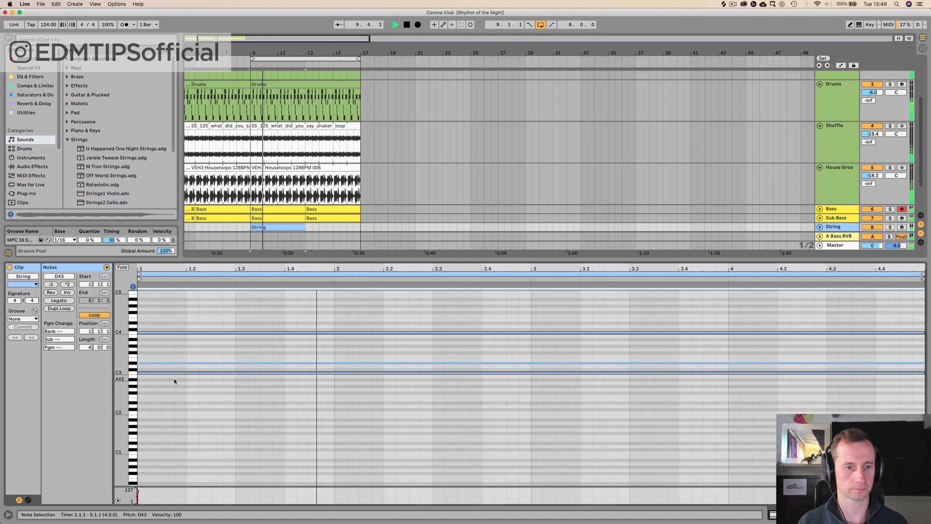
left_click(173, 374)
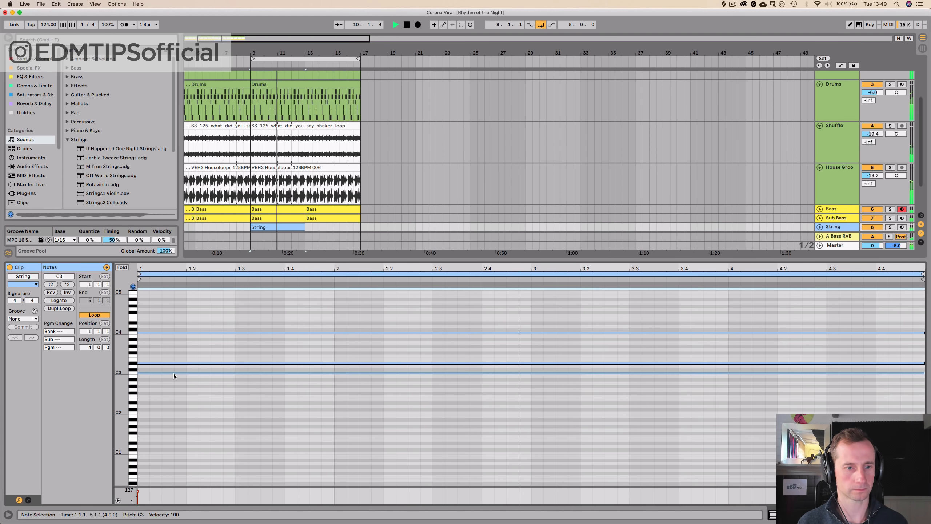
left_click(178, 365)
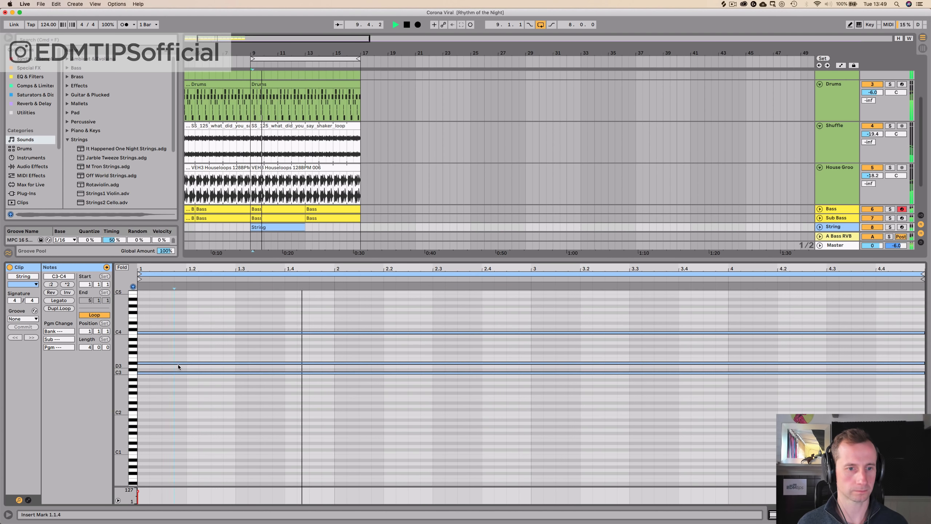
Duplicate the String clip to bar 13 and set the String track's volume to -19.9 dB
key("shift+Tab")
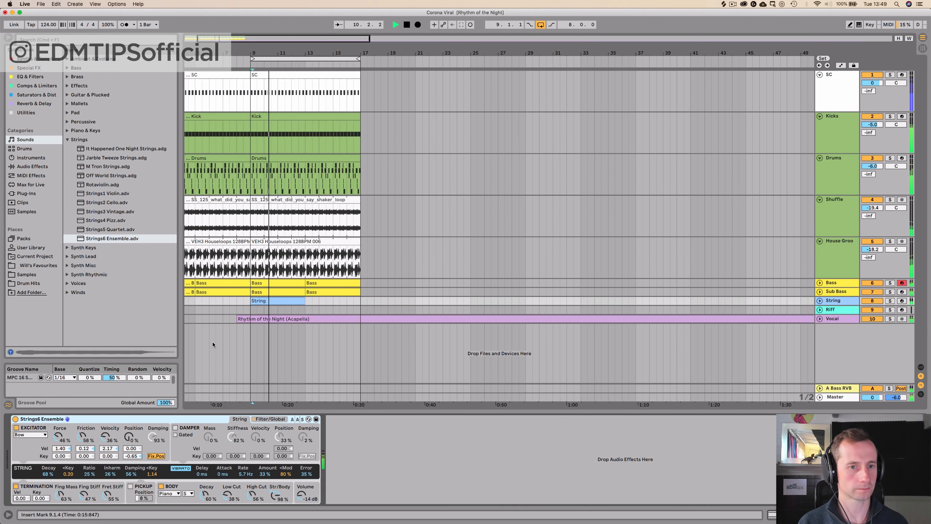
left_click(294, 300)
key("super+d")
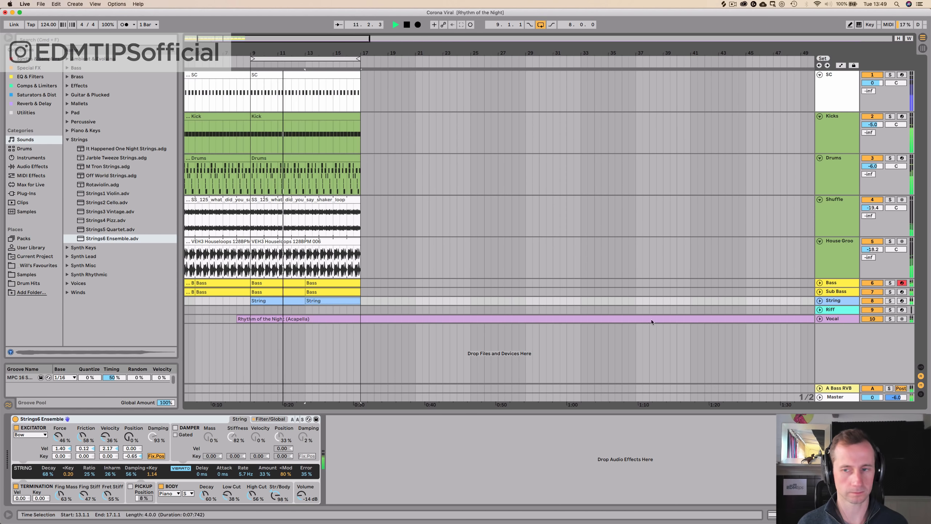
left_click(820, 300)
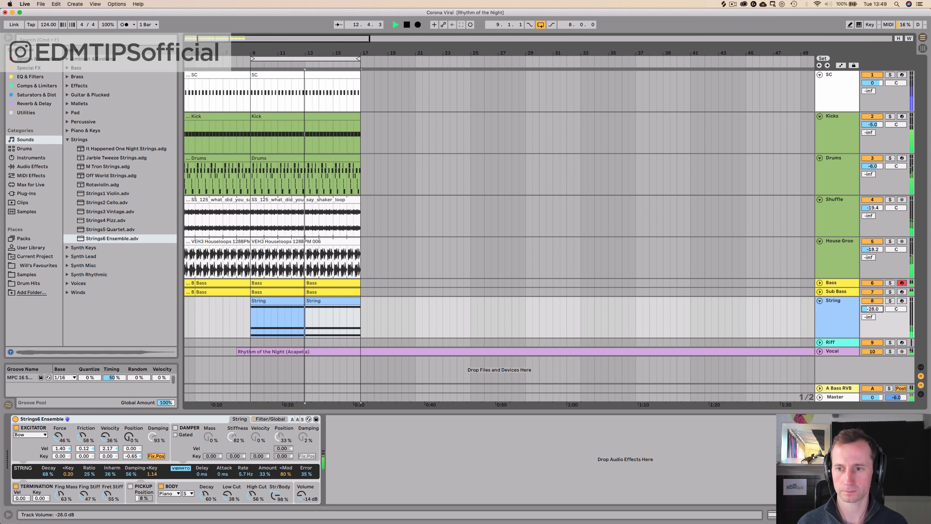
left_click_drag(872, 309, 872, 301)
Consolidate the two String clips into one clip spanning bars 9 to 17 and check its notes
left_click(318, 300)
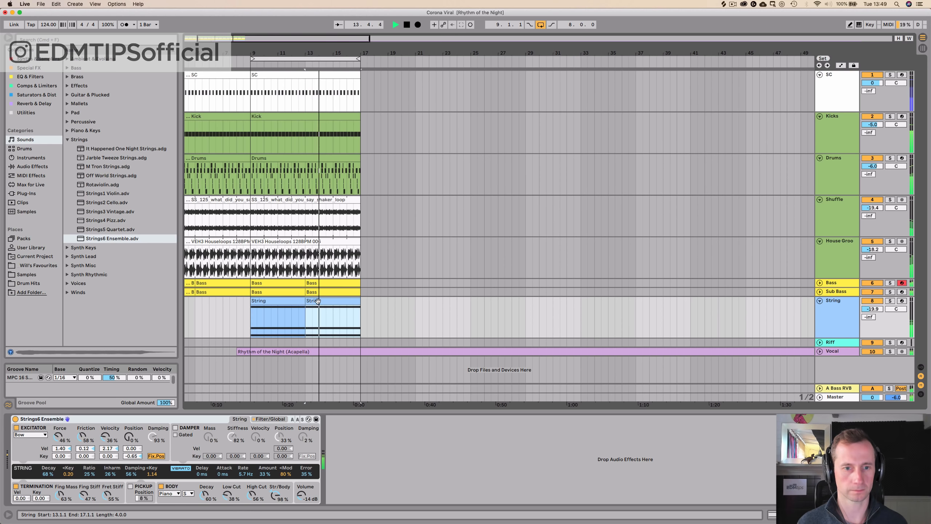
left_click(293, 300, "shift")
key("super+j")
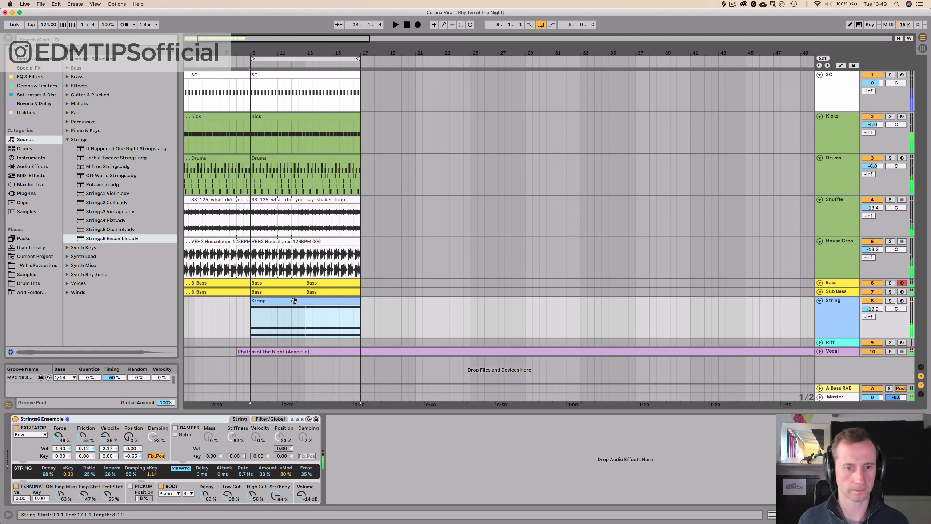
double_click(294, 301)
left_click(214, 297)
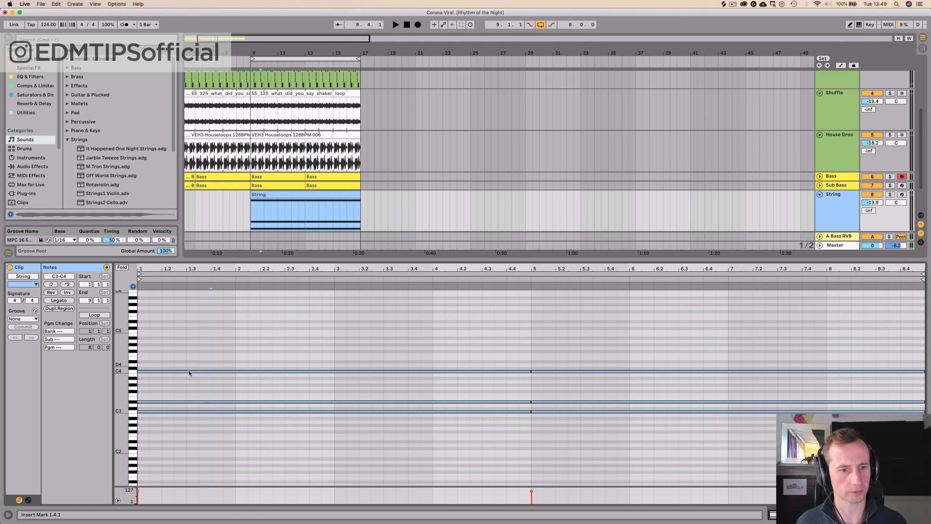
key("shift+Tab")
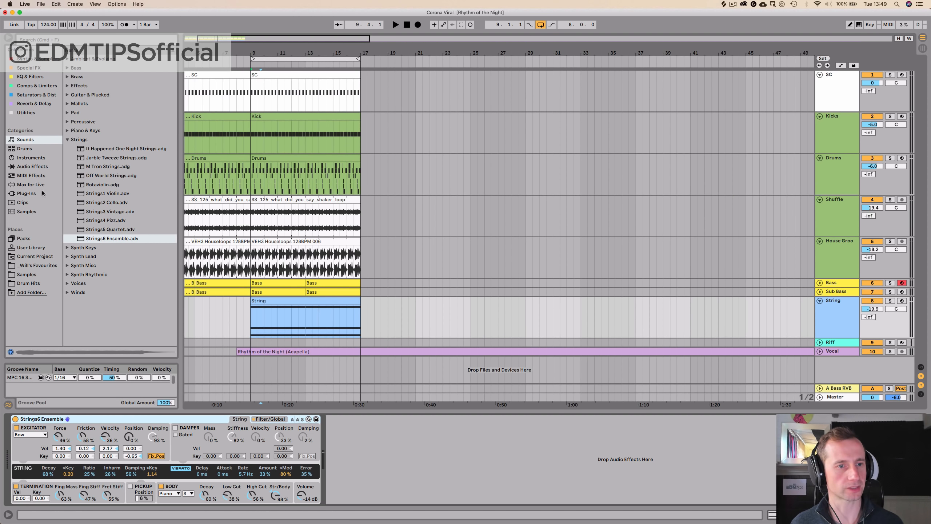
Browse the instrument library to the Strings presets inside Instrument Rack
left_click(68, 139)
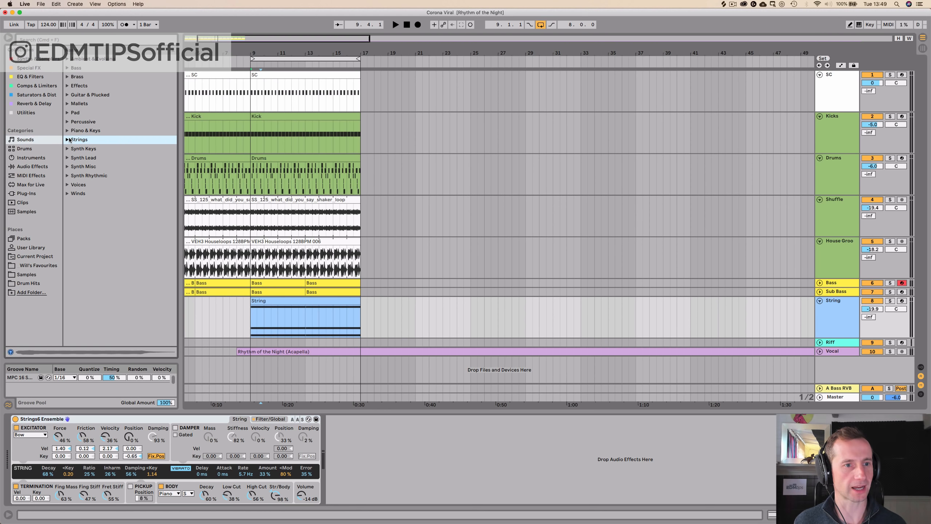
left_click(30, 160)
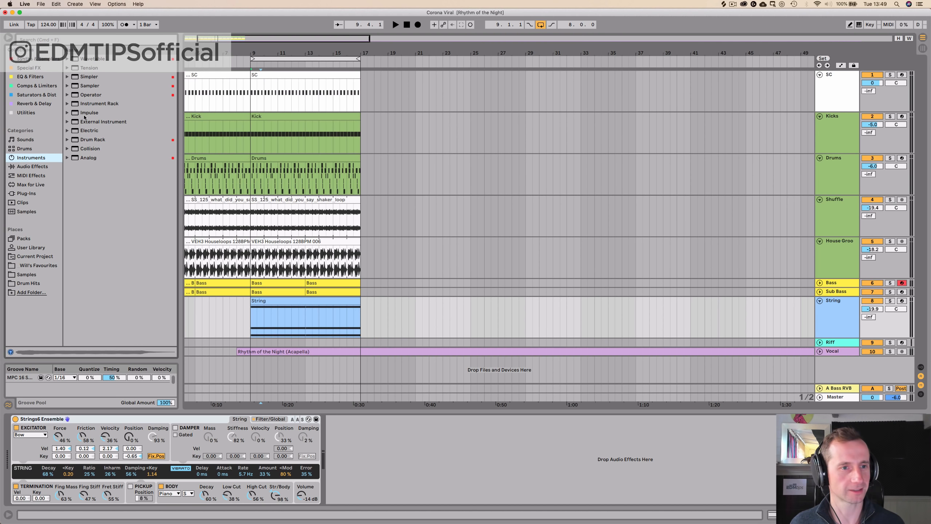
left_click(96, 87)
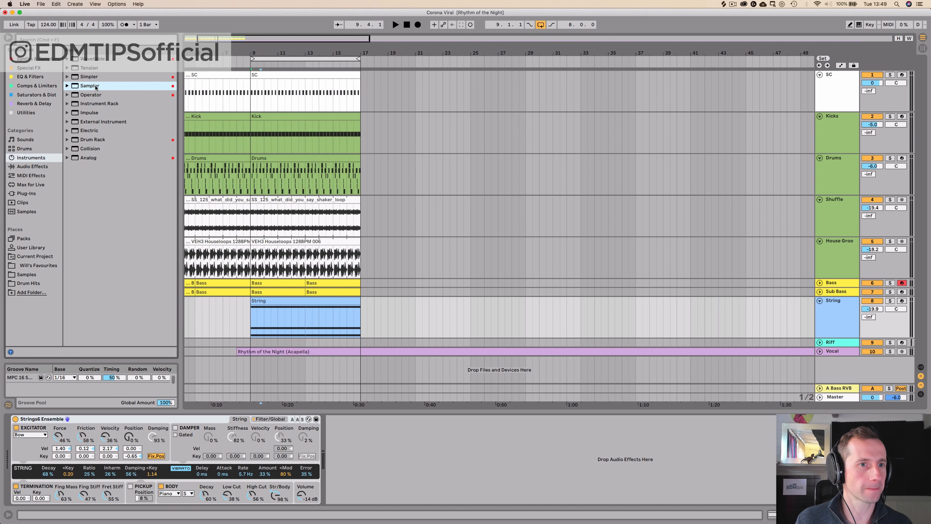
key("Down")
key("Down")
key("Right")
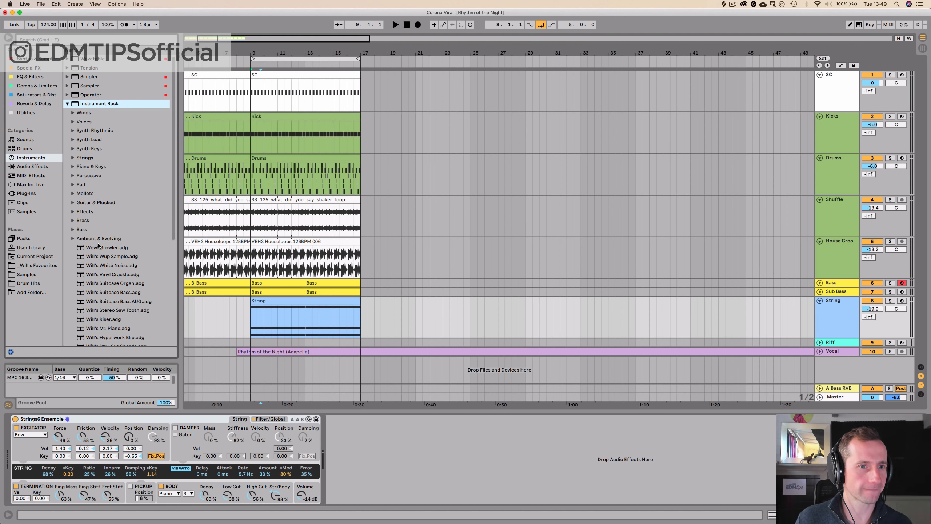
left_click(85, 232)
left_click(89, 149)
key("Down")
key("Right")
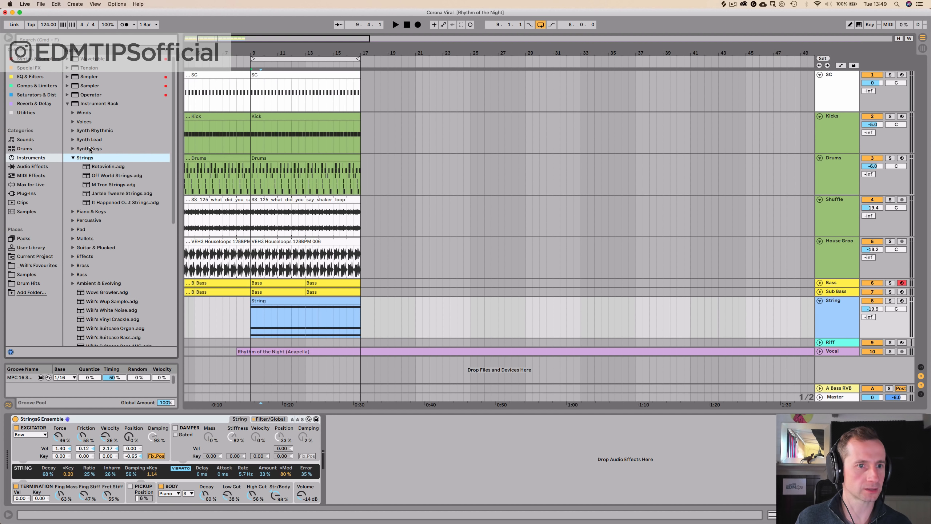
Preview the Instrument Rack string presets, including Rotaviolin, Off World Strings, M Tron Strings and Jarble Tweeze Strings
key("Down")
key("Down")
key("Up")
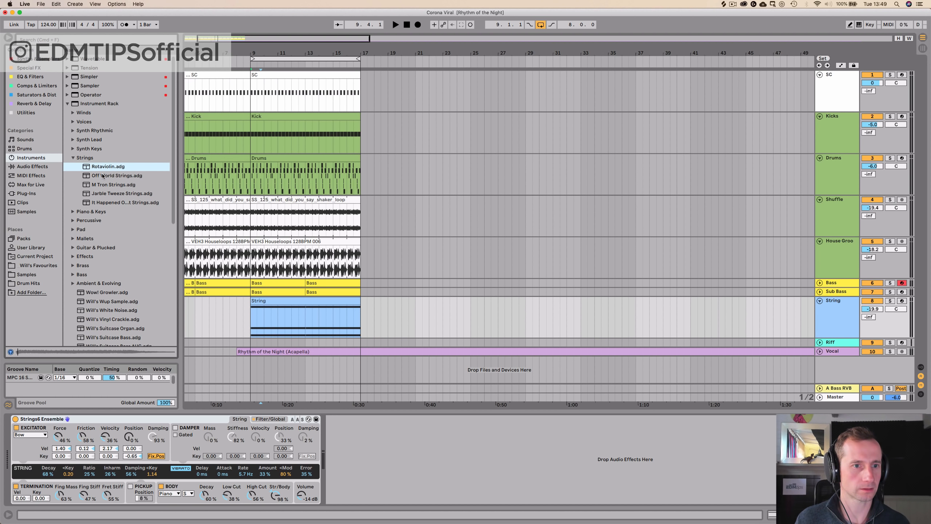
key("Down")
left_click(102, 187)
left_click(109, 195)
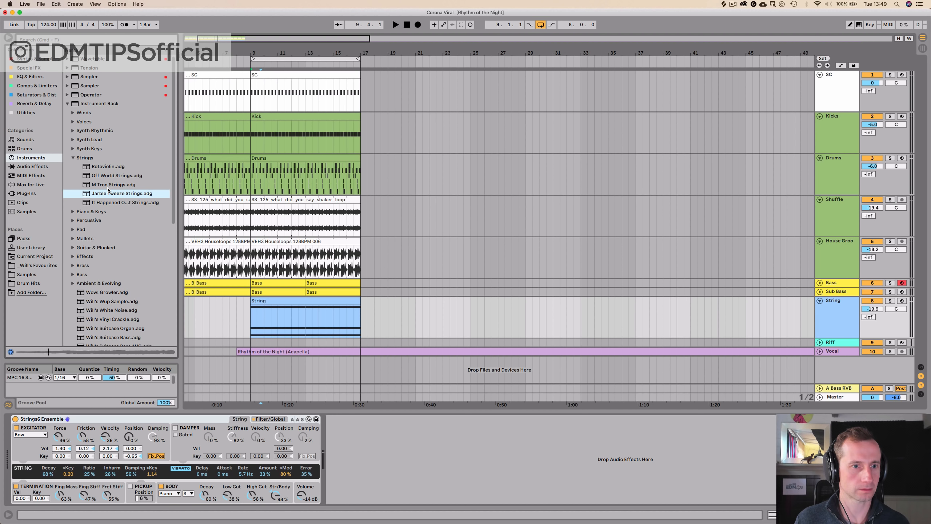
key("Down")
key("Up")
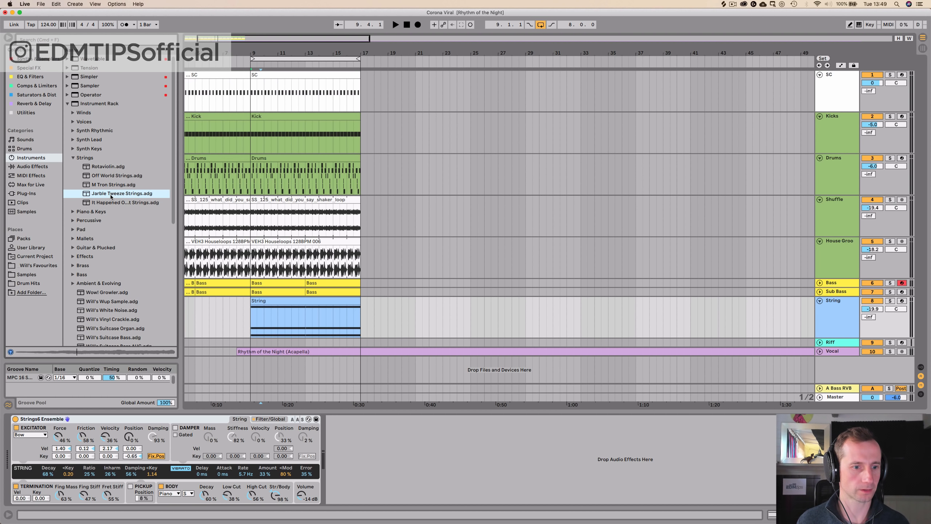
Replace the String track's instrument with Jarble Tweeze Strings and set the track volume to -20.6 dB during playback
left_click_drag(111, 197, 102, 421)
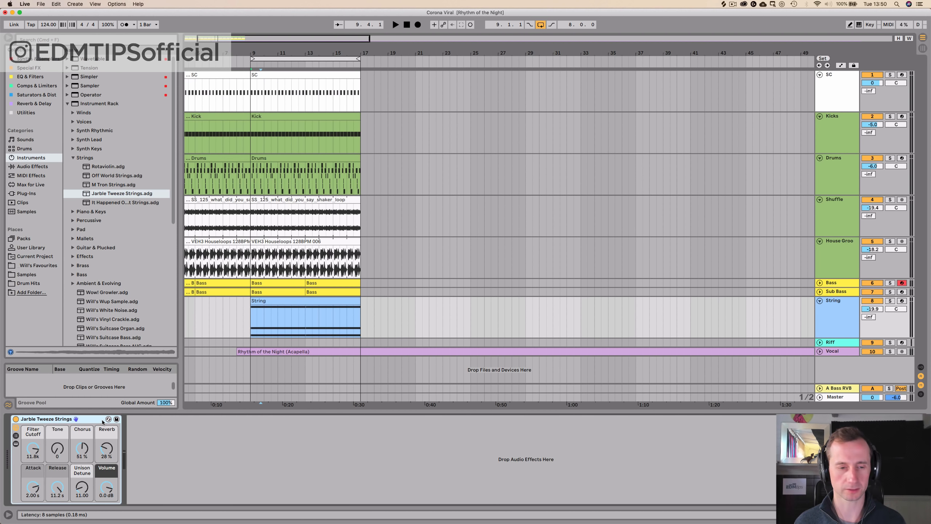
key("space")
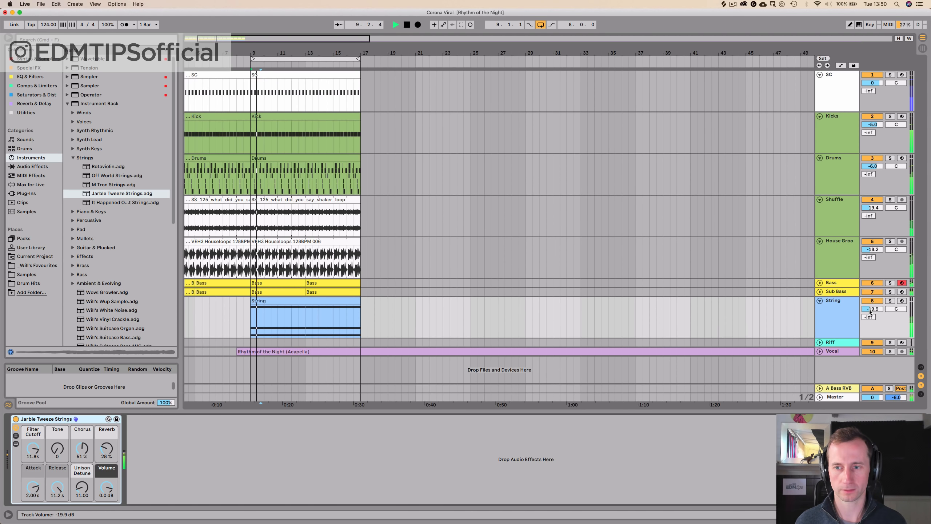
left_click_drag(870, 311, 870, 312)
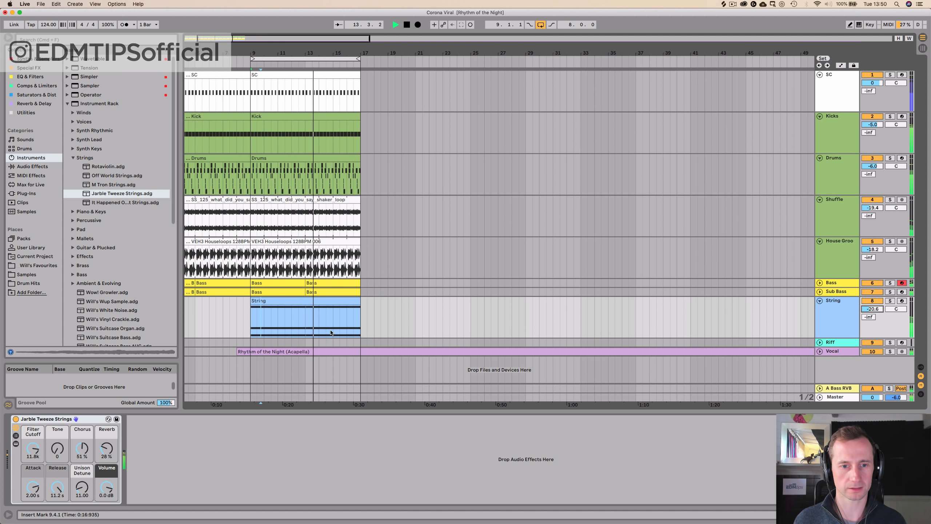
key("space")
Set the Jarble Tweeze Strings Release to 36 ms and its Chorus to 100 %, listening to the loop
left_click(316, 302)
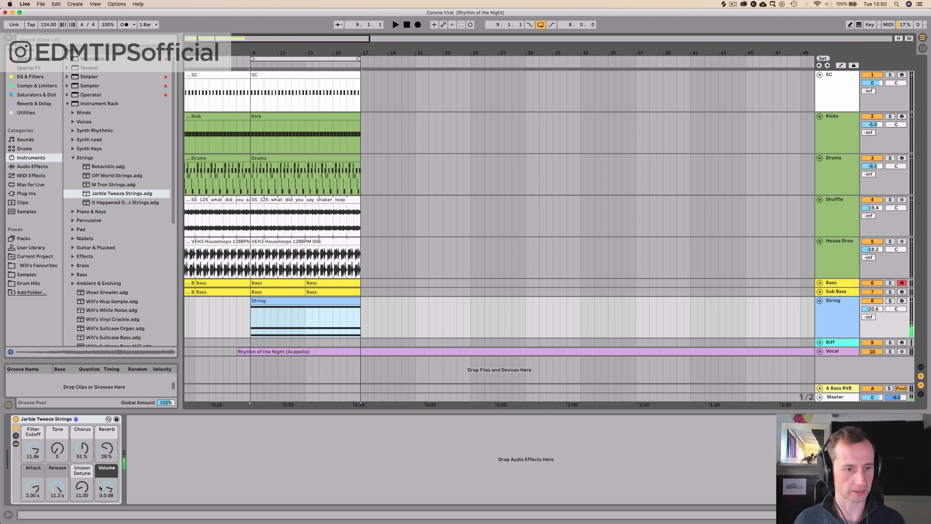
left_click_drag(56, 486, 56, 513)
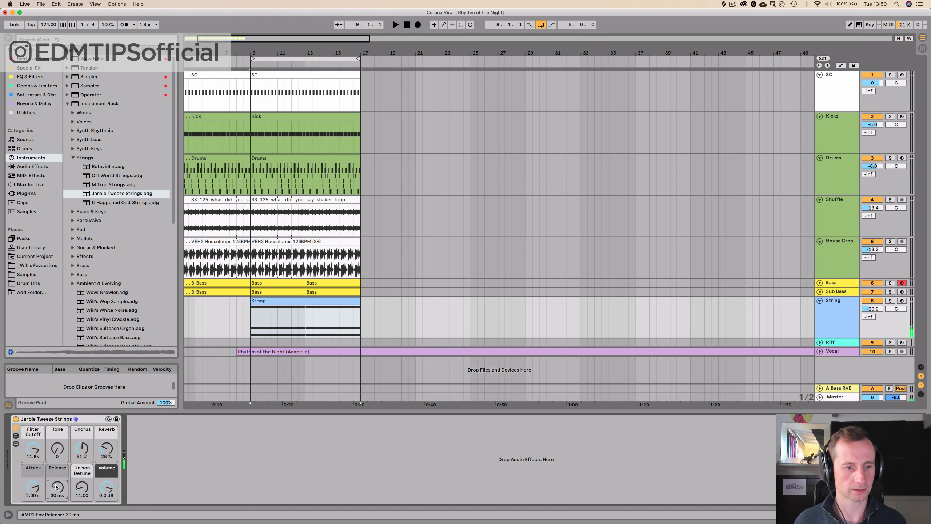
key("space")
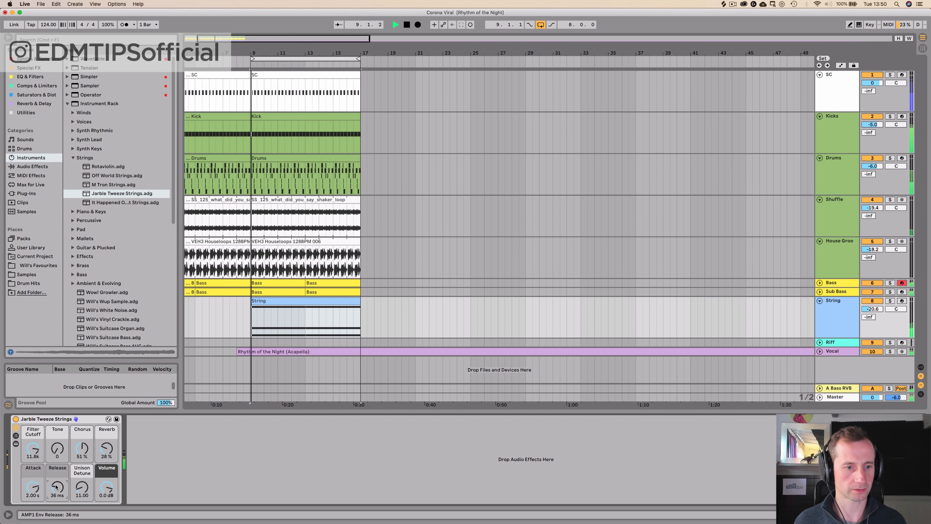
left_click_drag(82, 448, 82, 426)
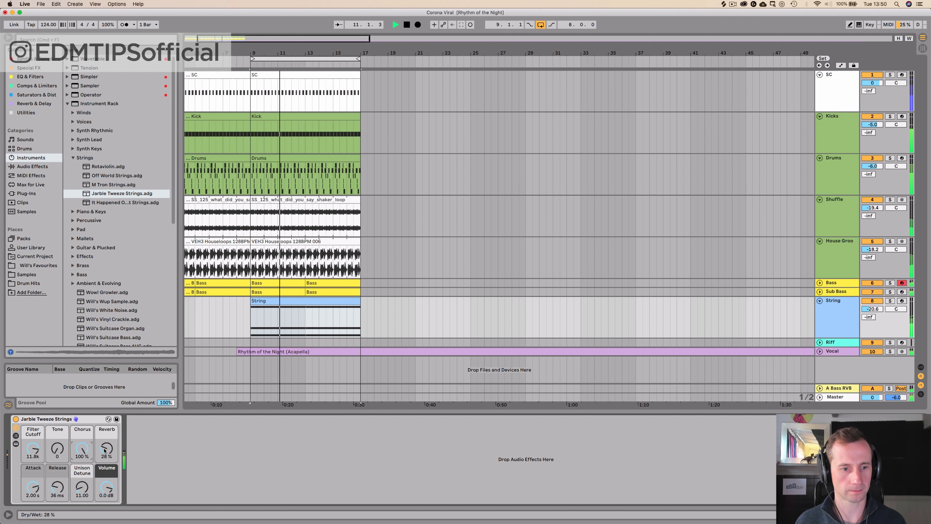
In the String clip, end the C4 note at 4.3, add an A#3 note up to bar 5, and duplicate the four-bar pattern
double_click(278, 301)
left_click_drag(530, 372, 482, 372)
double_click(490, 378)
left_click_drag(514, 387, 336, 358)
key("super+d")
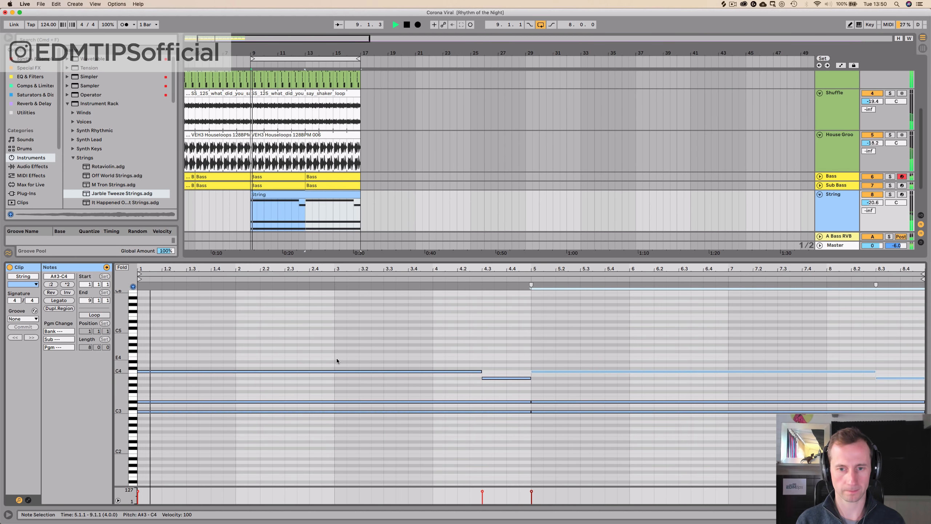
key("shift+Tab")
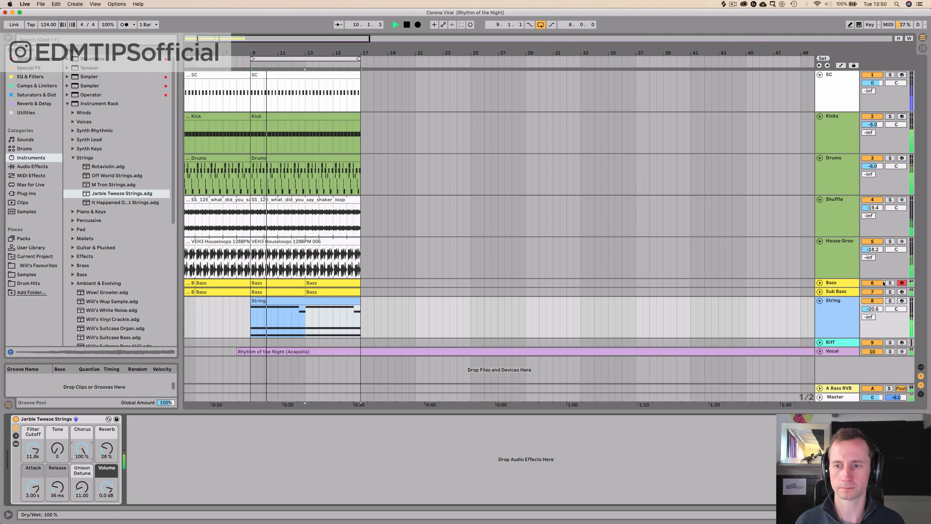
Set the String track's volume to -22.5 dB and the strings' Release to 425 ms, then fold the track and stop playback
left_click_drag(872, 309, 872, 307)
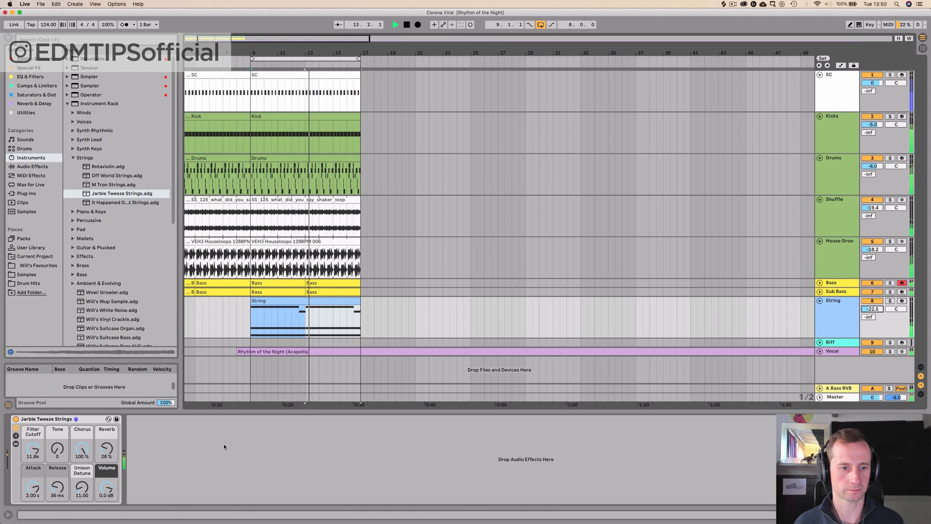
mouse_move(57, 487)
left_mouse_down()
mouse_move(58, 477)
mouse_move(57, 486)
left_mouse_up()
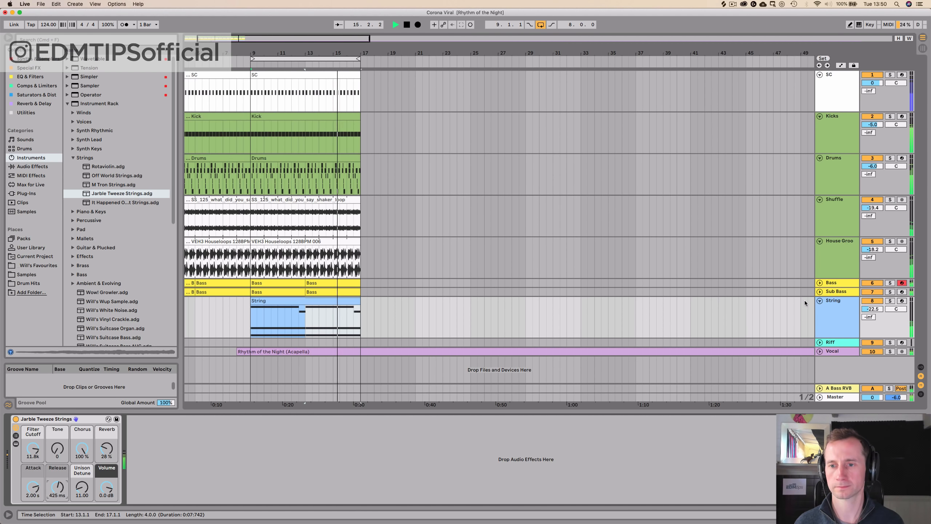
left_click(820, 301)
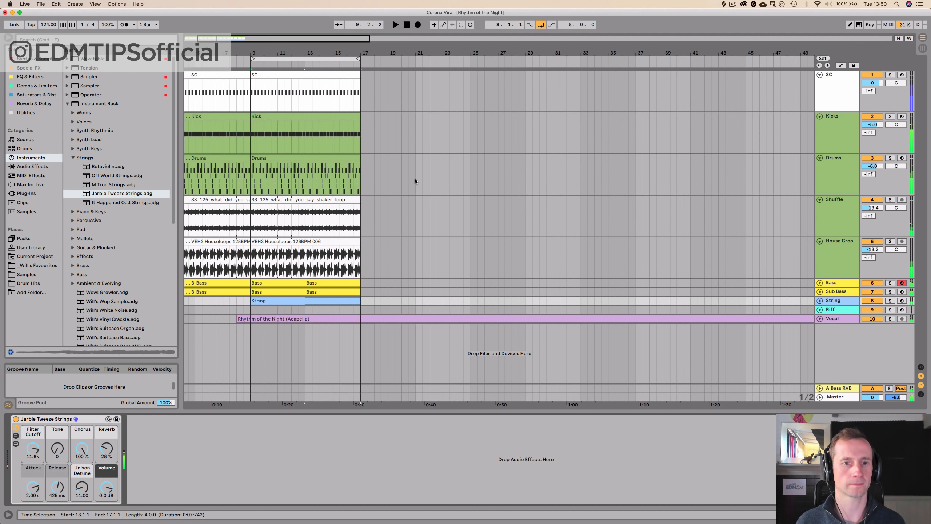
key("space")
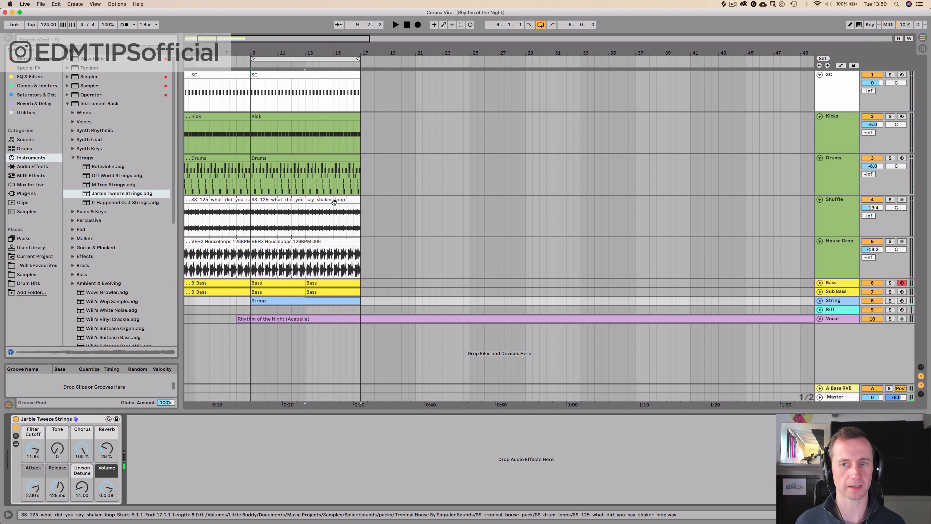
Assign the green track color of the Shuffle and House Groove tracks to their clips
left_click(846, 220)
left_click(836, 267)
right_click(835, 270)
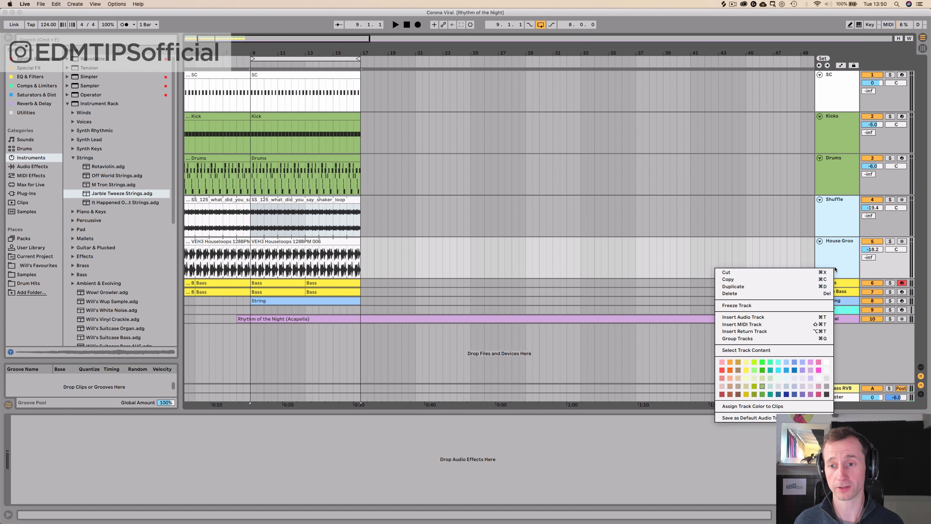
left_click(745, 406)
left_click(381, 177)
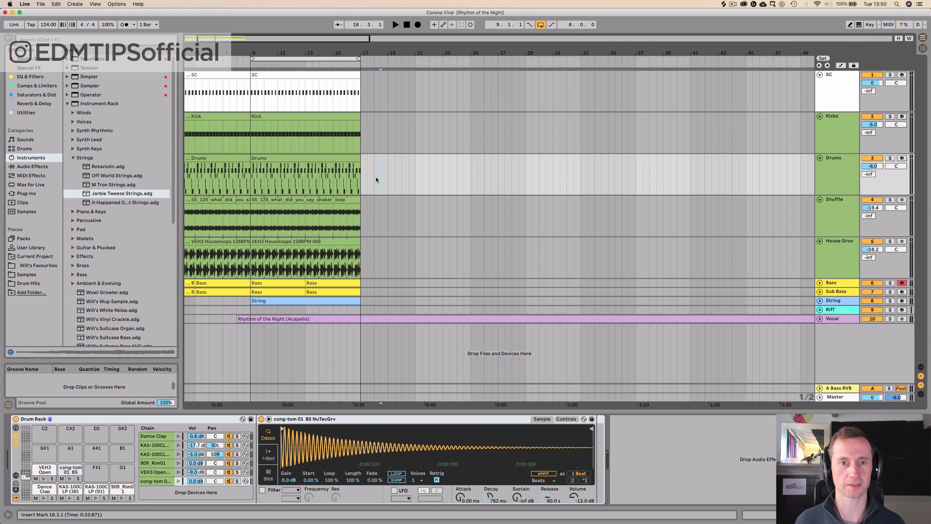
Switch to the Session View and insert a return track after A Bass RVB, named Room RVB
left_click(835, 140)
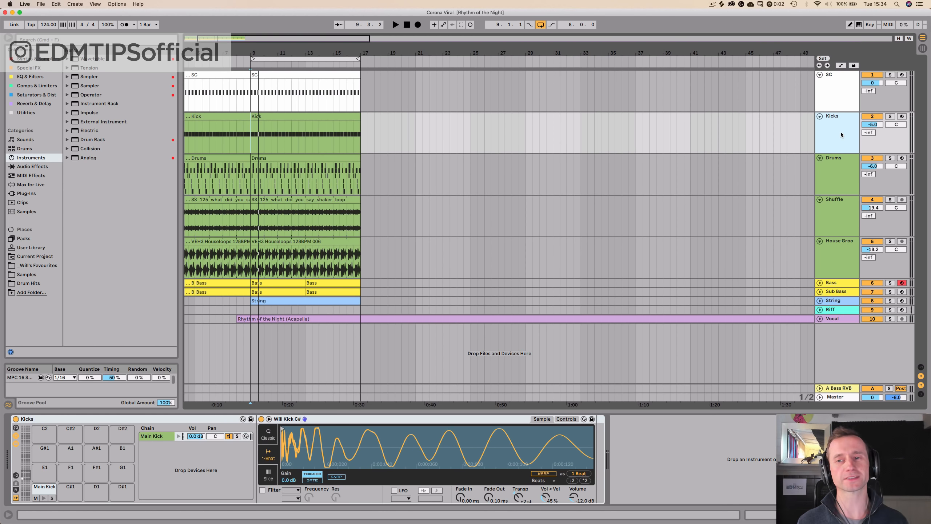
key("Tab")
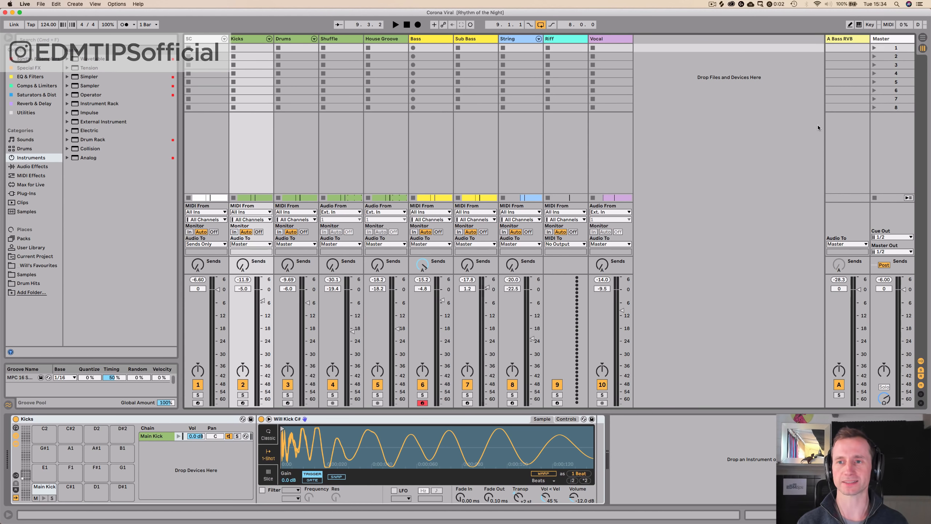
left_click(845, 41)
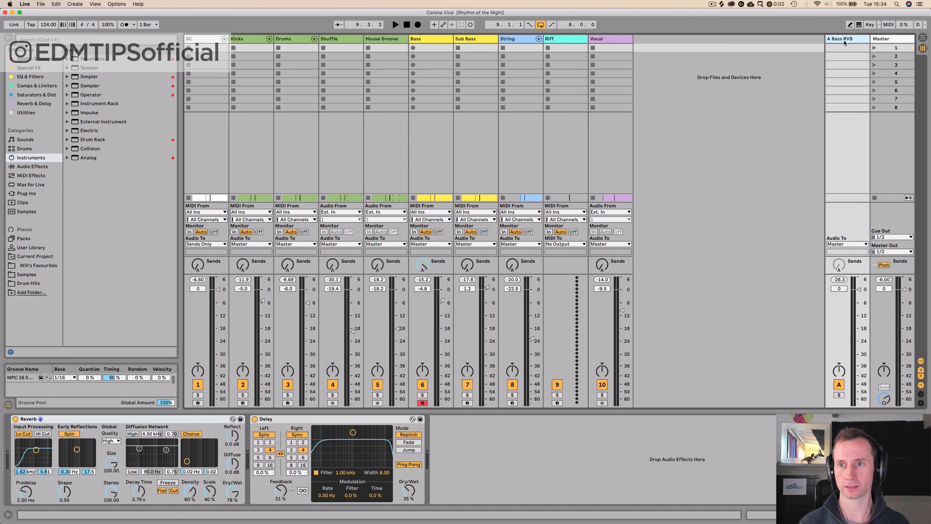
key("super+alt+t")
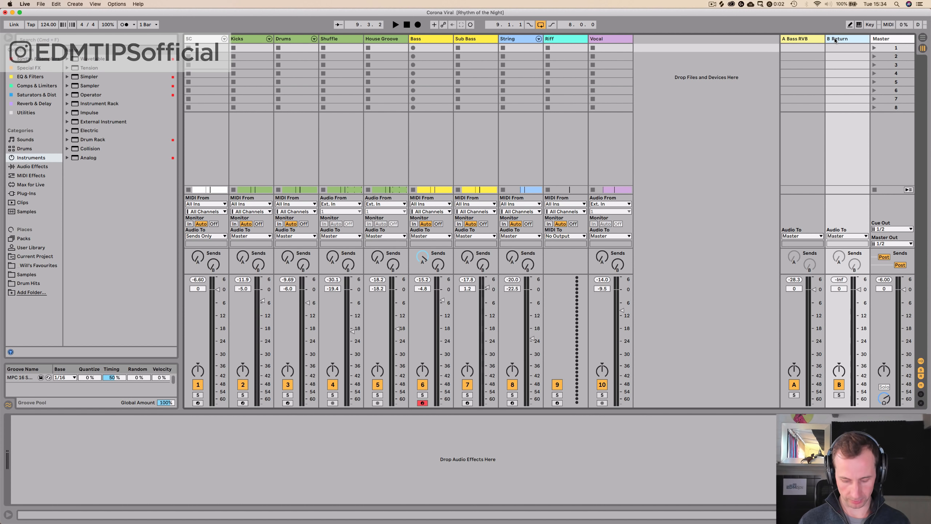
key("super+r")
type("Room")
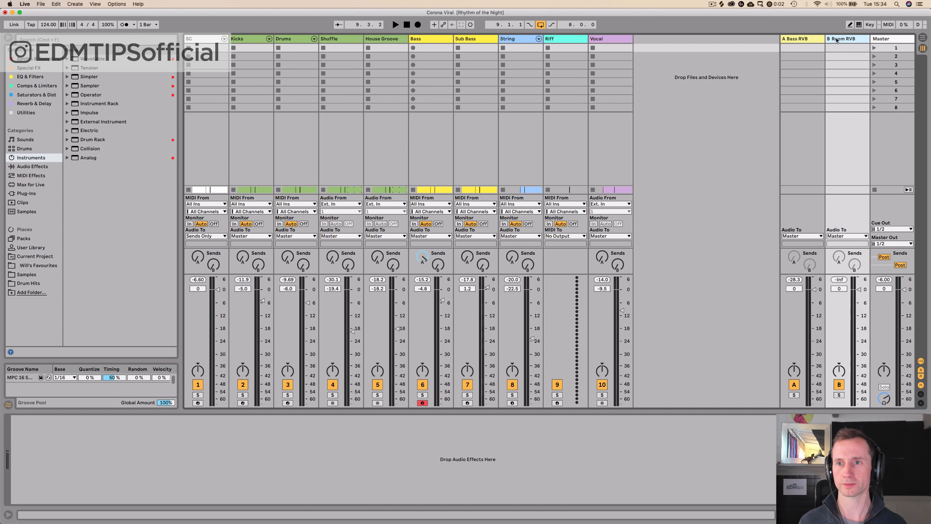
Insert another return track after Room RVB and name it Hall RVB
left_click(809, 39)
left_click(840, 40)
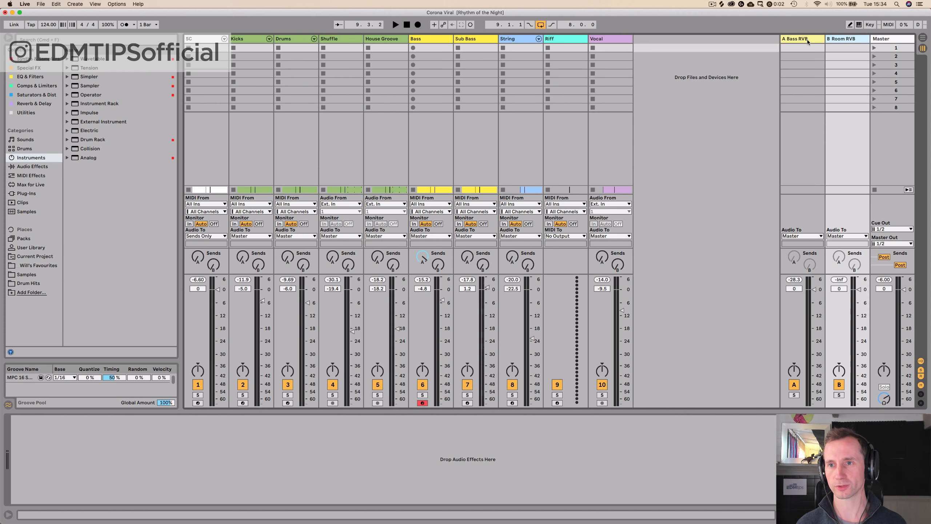
left_click(808, 41)
left_click(842, 40)
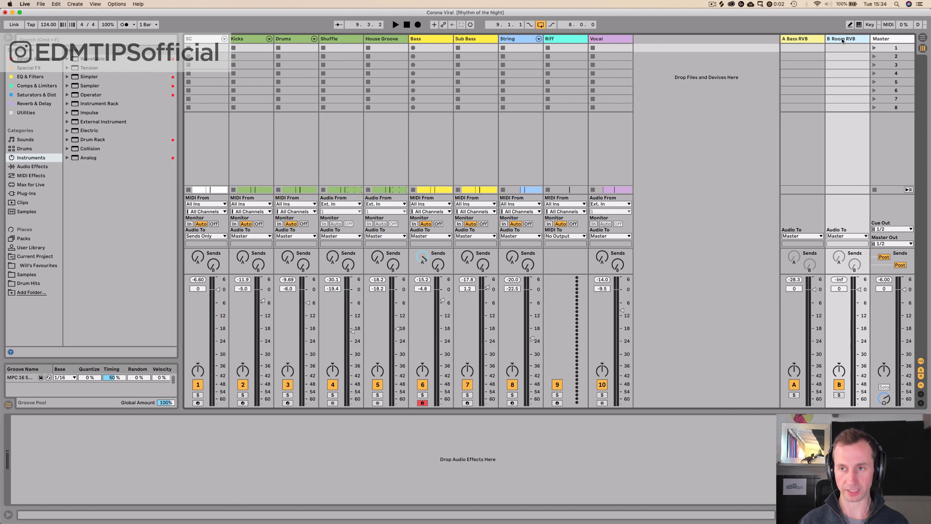
key("super+alt+t")
key("super+r")
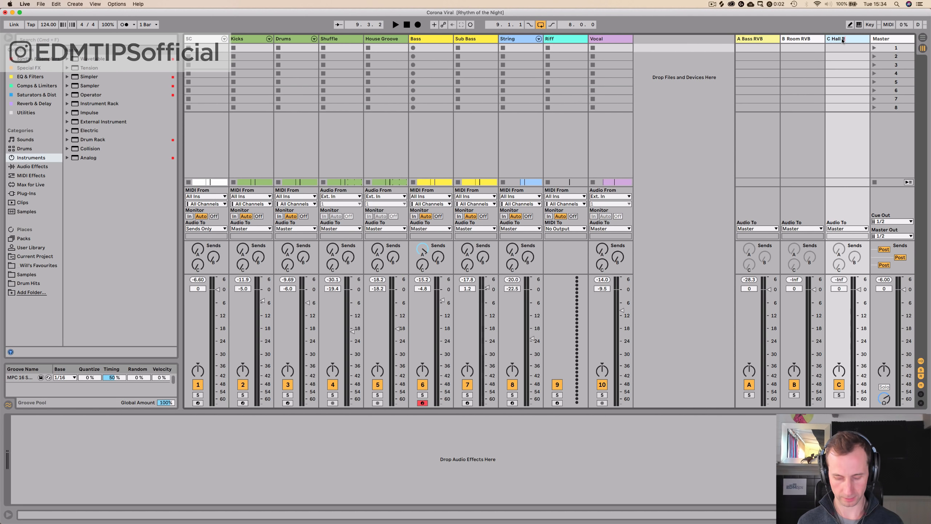
Insert a fourth return track after Hall RVB and name it DEL
key("super+alt+t")
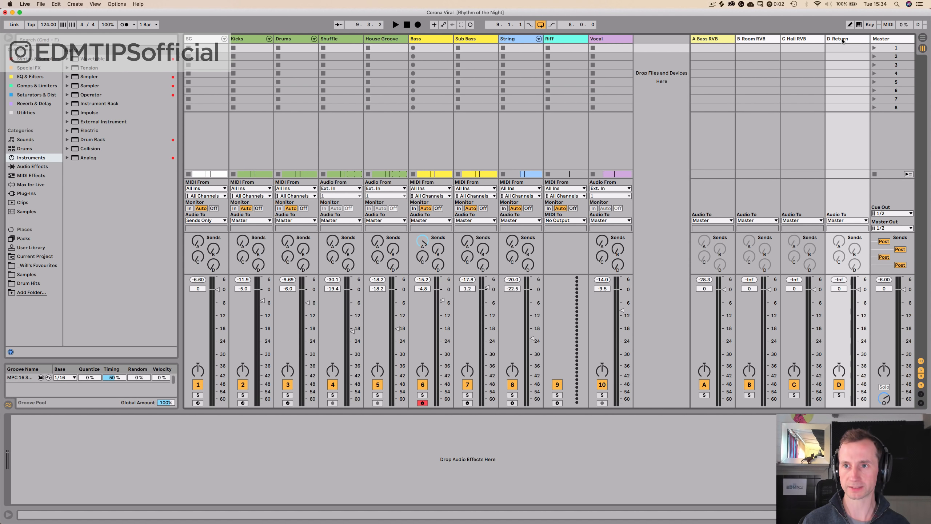
type("EL")
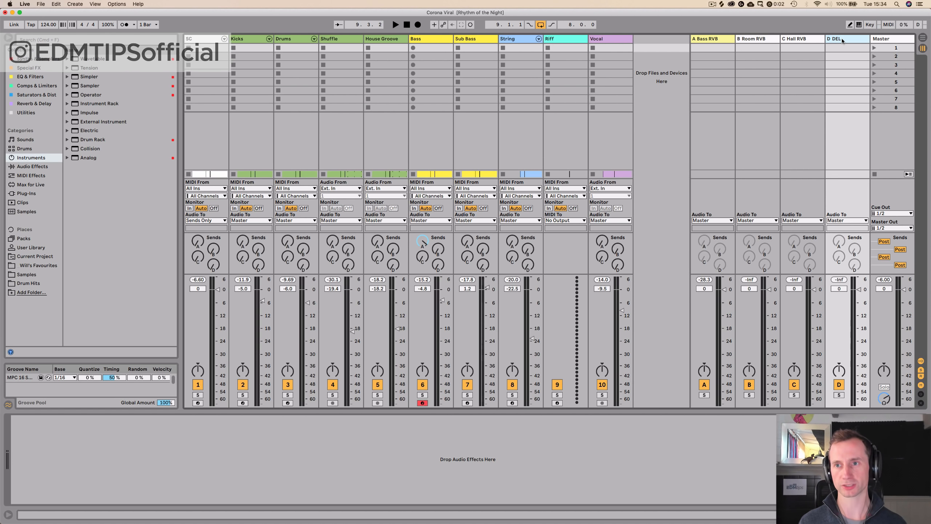
key("Return")
Add a Reverb from the Reverb & Delay collection to the Room RVB return track
left_click(758, 39)
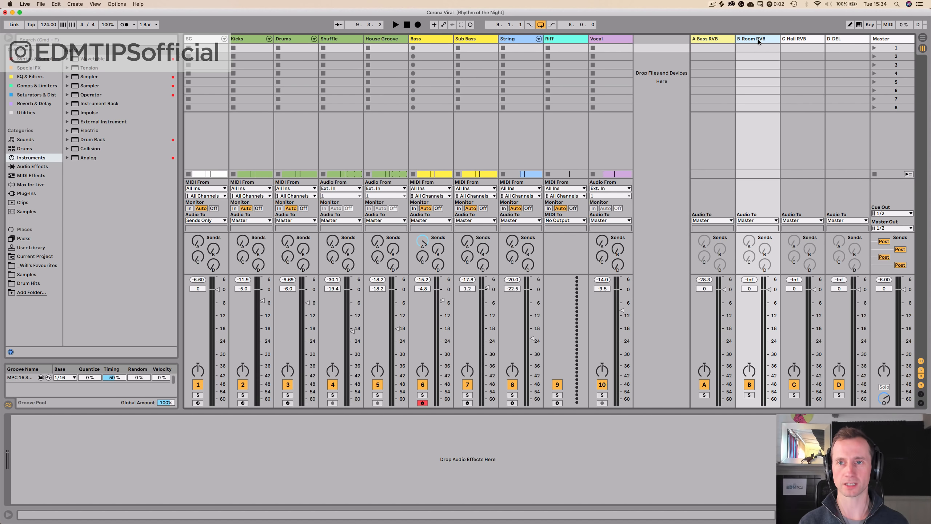
left_click(25, 103)
left_click_drag(80, 78, 753, 38)
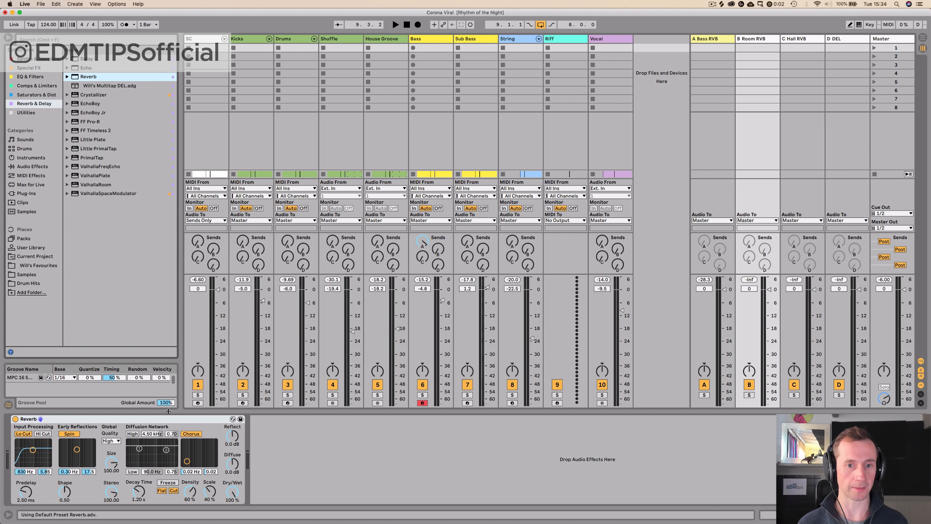
Unfold the Drums track's chains in the mixer, and create a return chain in its Drum Rack from the Arrangement View
left_click(314, 39)
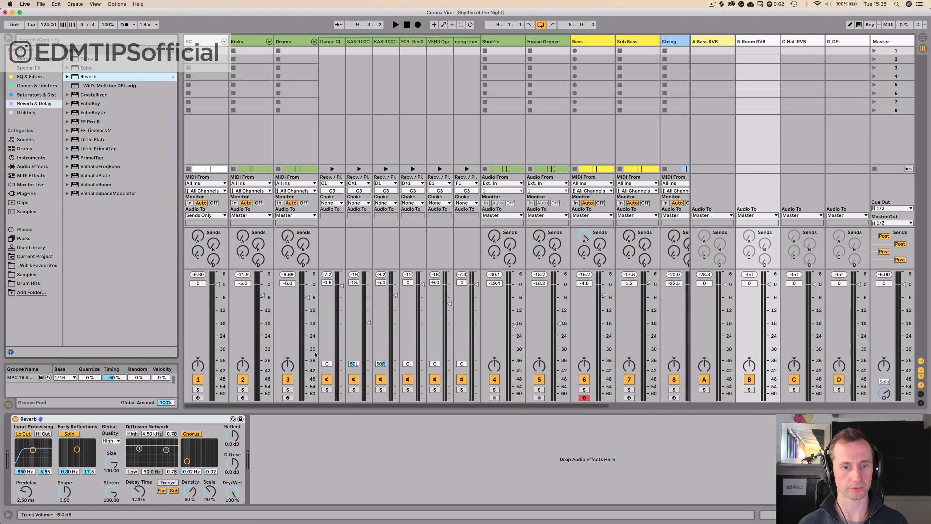
key("Tab")
key("Tab")
key("Tab")
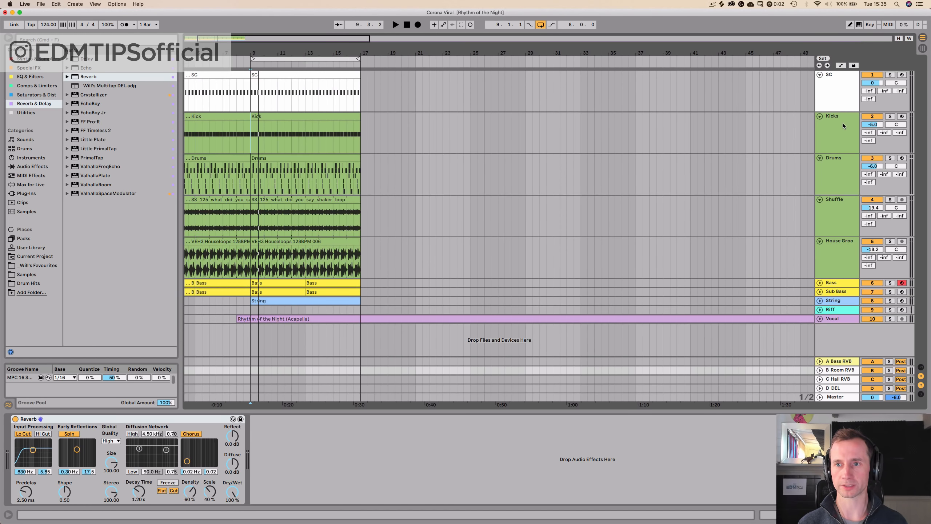
left_click(803, 173)
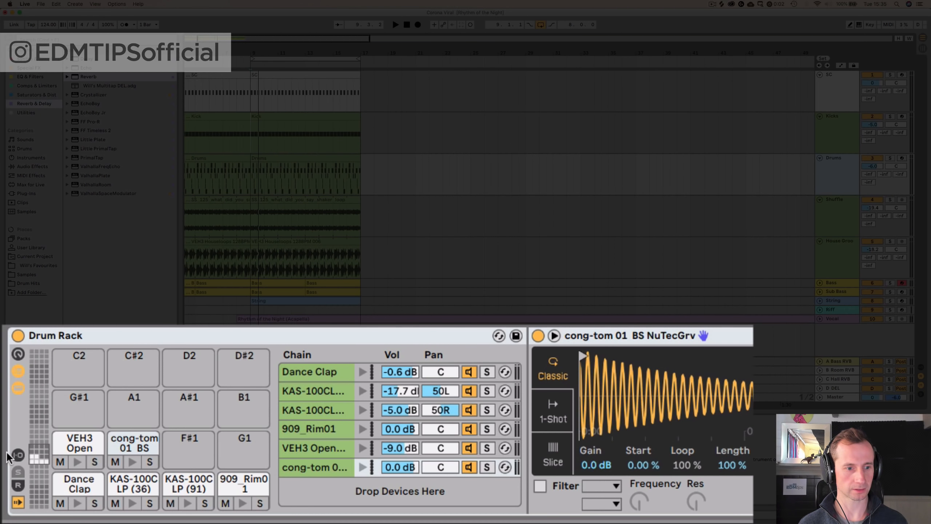
left_click(18, 455)
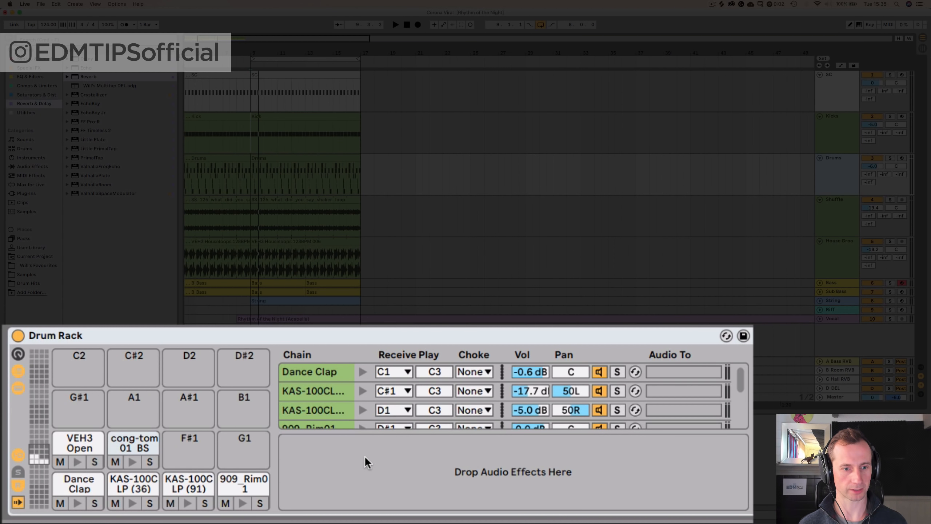
right_click(390, 455)
left_click(431, 467)
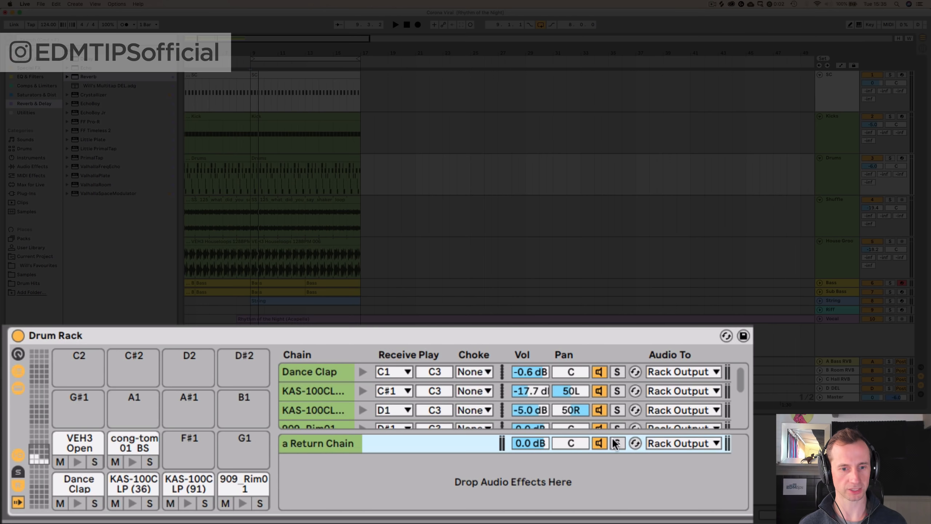
Route the Drum Rack's return chain to B-Room RVB, and hide the rack's return chain and input/output sections
left_click(664, 443)
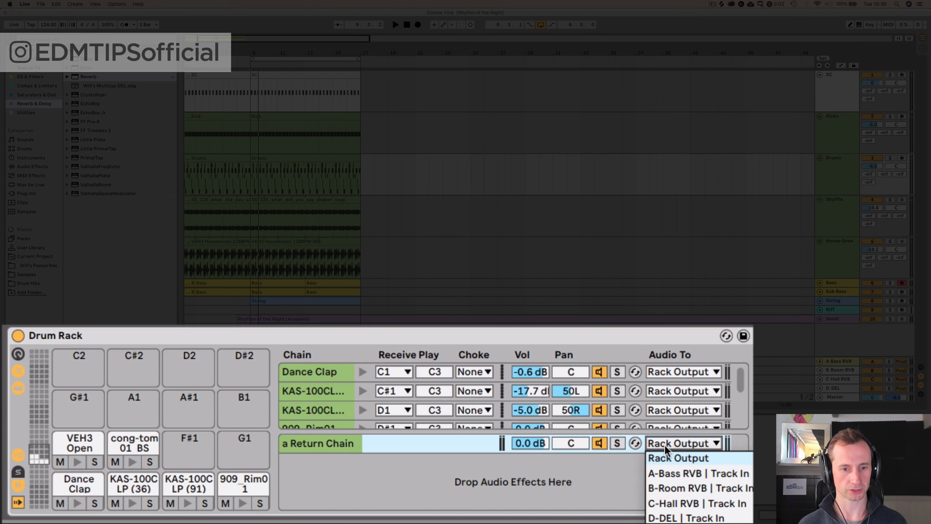
left_click(691, 487)
right_click(612, 478)
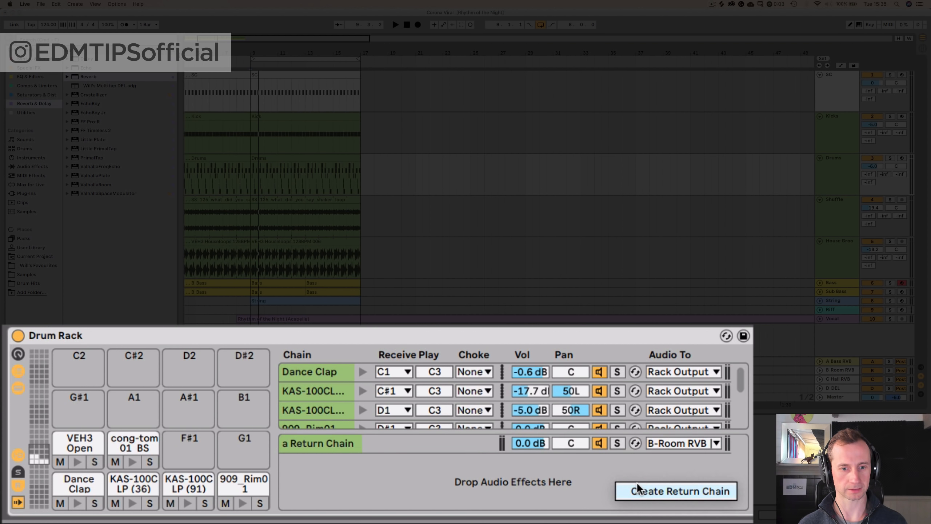
left_click(598, 473)
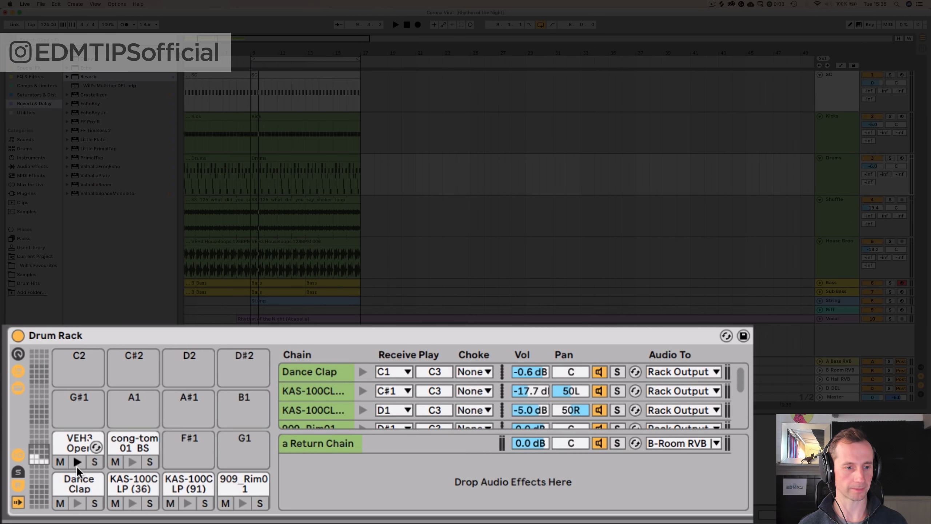
left_click(17, 483)
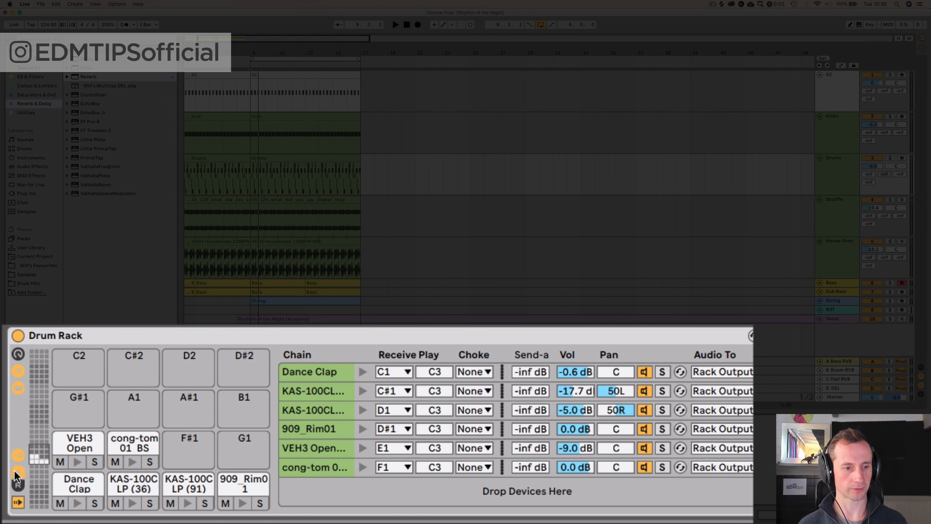
left_click(18, 455)
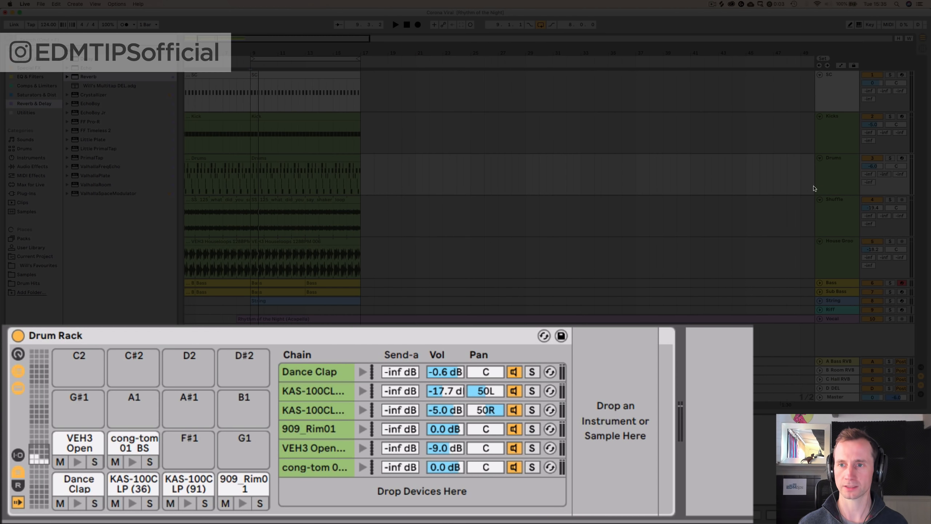
Solo the Drums track and set the Dance Clap chain's send to 0.0 dB in the Session View during playback
left_click(892, 159)
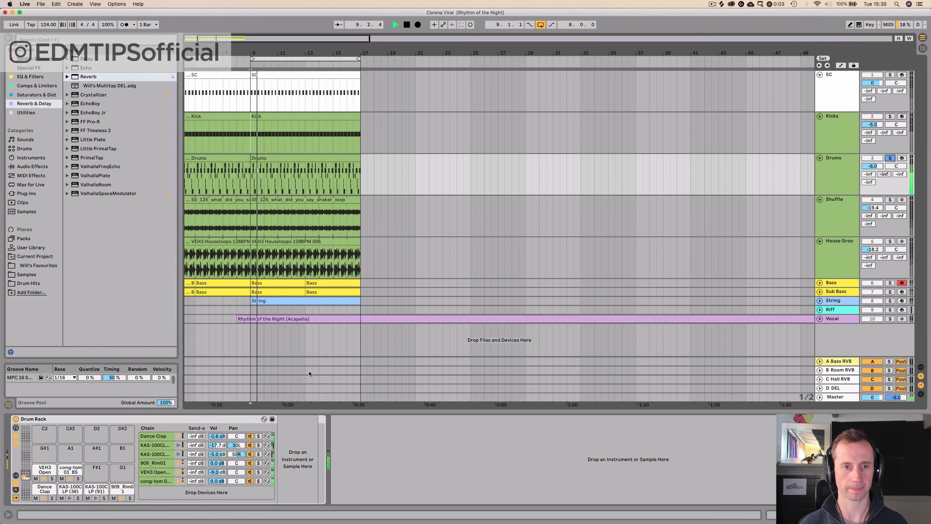
key("Tab")
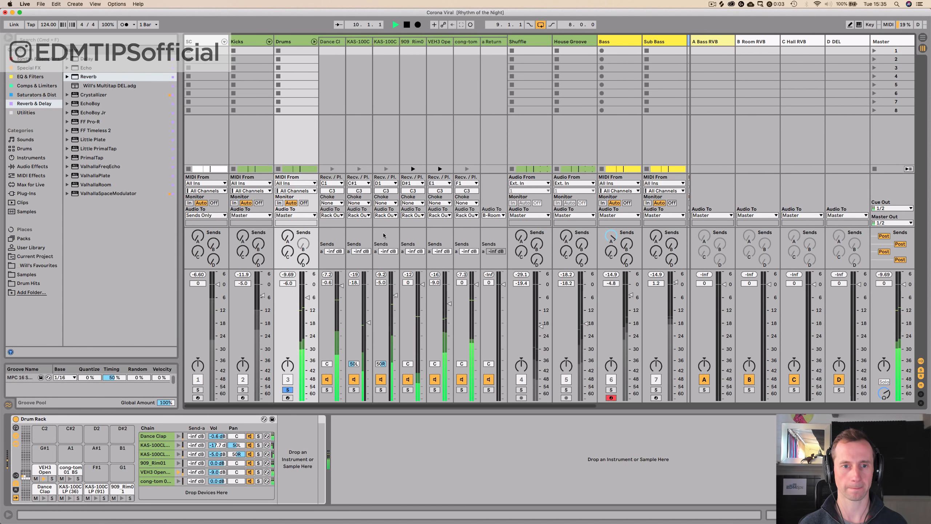
left_click_drag(333, 251, 333, 216)
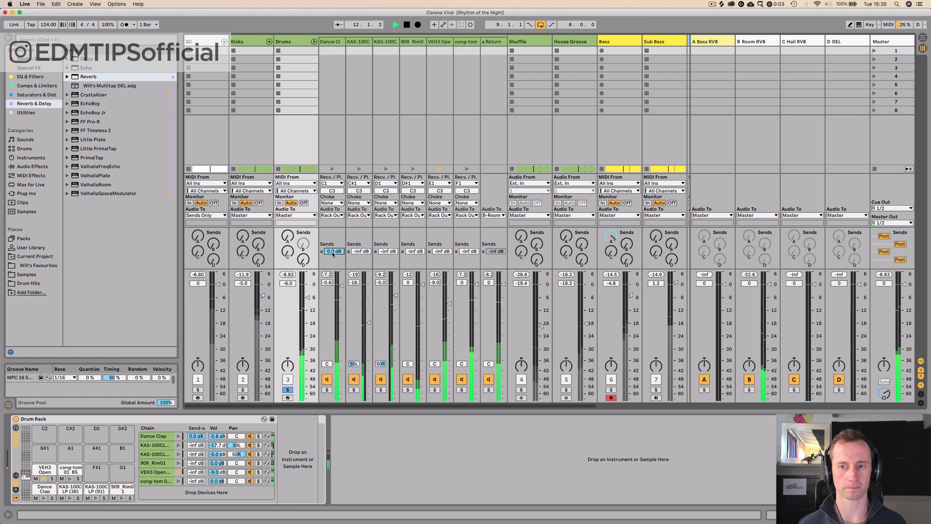
Set the Room RVB reverb to 0.50 ms predelay and 620 ms decay time, and lower the Dance Clap send to -2.2 dB
left_click(758, 44)
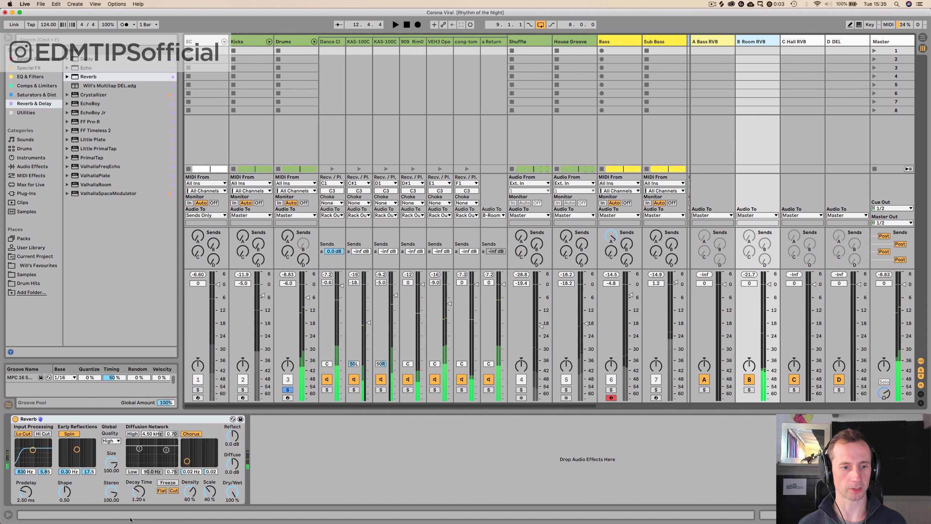
key("space")
left_click_drag(139, 491, 138, 494)
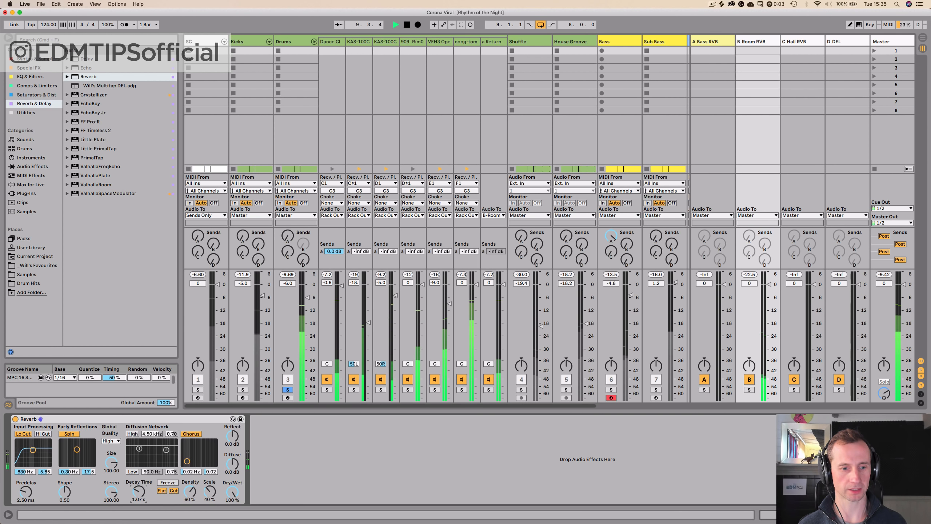
left_click_drag(26, 492, 26, 512)
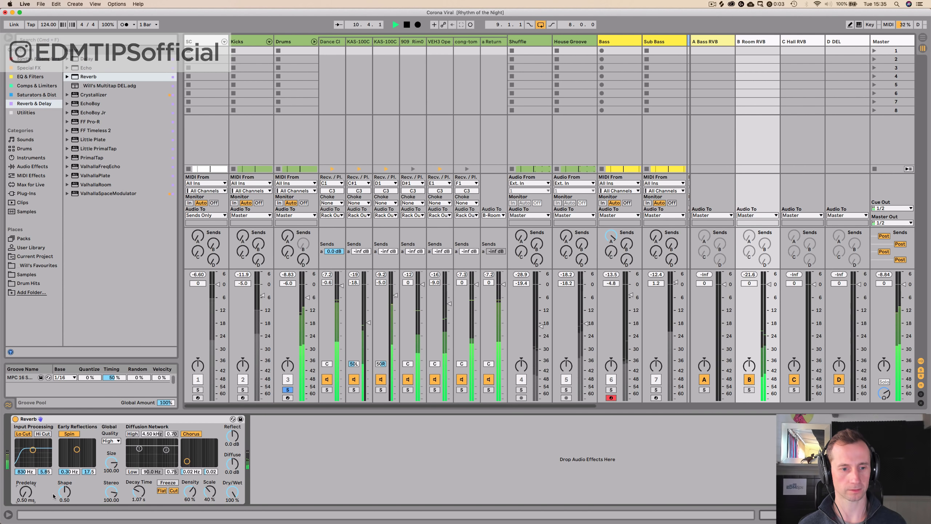
mouse_move(138, 491)
left_mouse_down()
mouse_move(139, 511)
mouse_move(138, 499)
left_mouse_up()
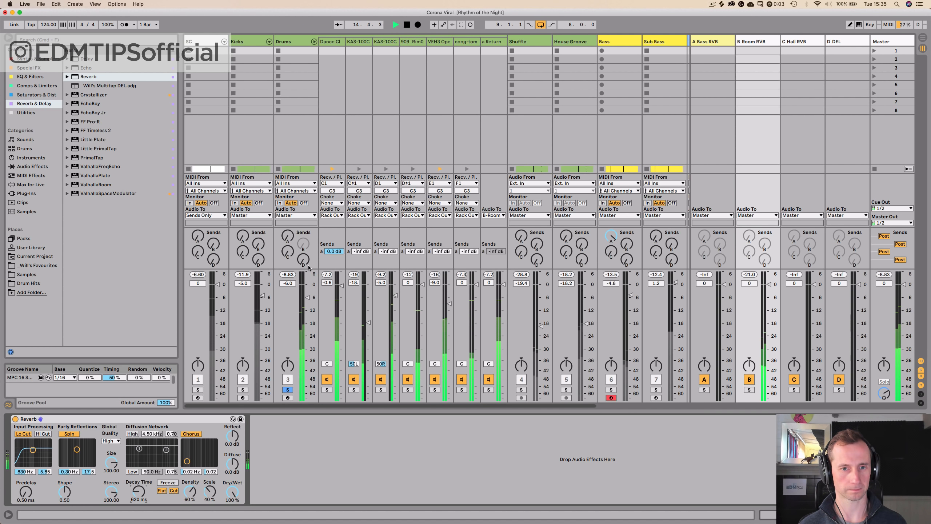
left_click_drag(334, 251, 334, 273)
key("space")
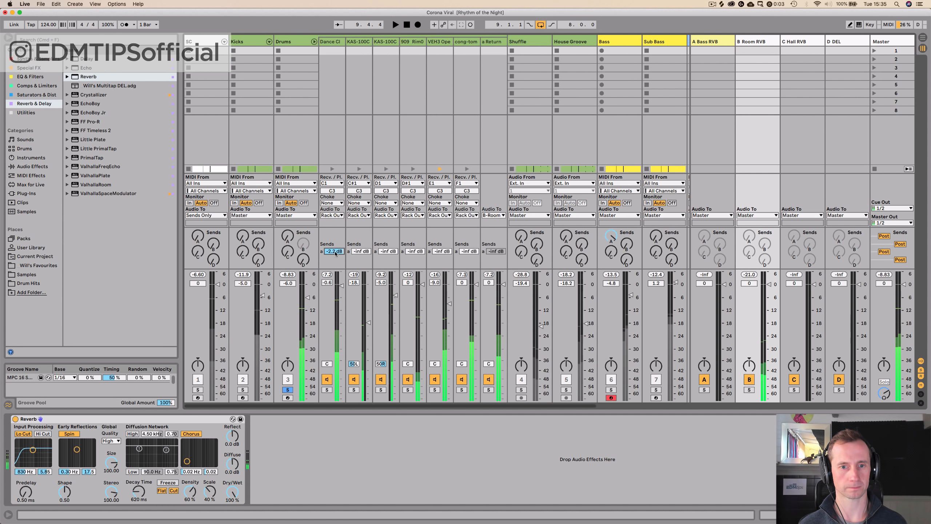
Turn off Snap for the 909_Rim01 sample and shorten its end to just after the initial hit
left_click(411, 42)
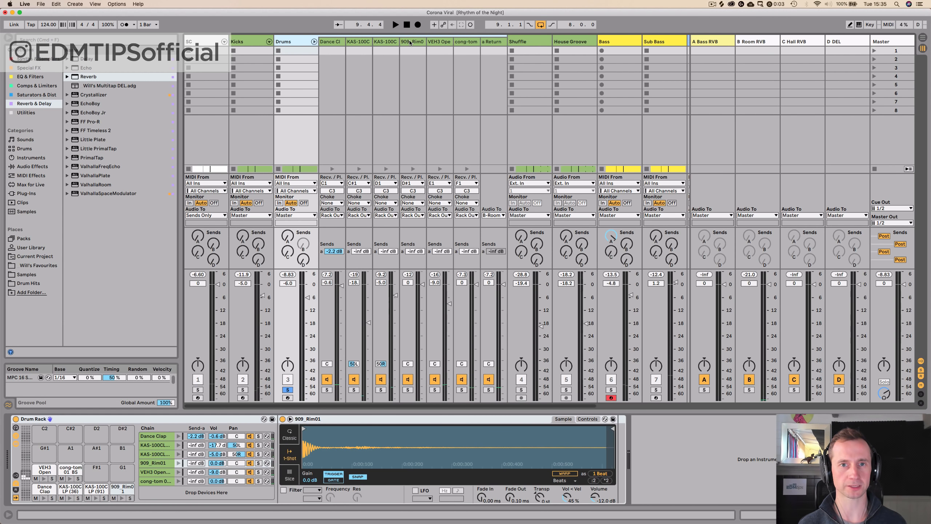
left_click(410, 42)
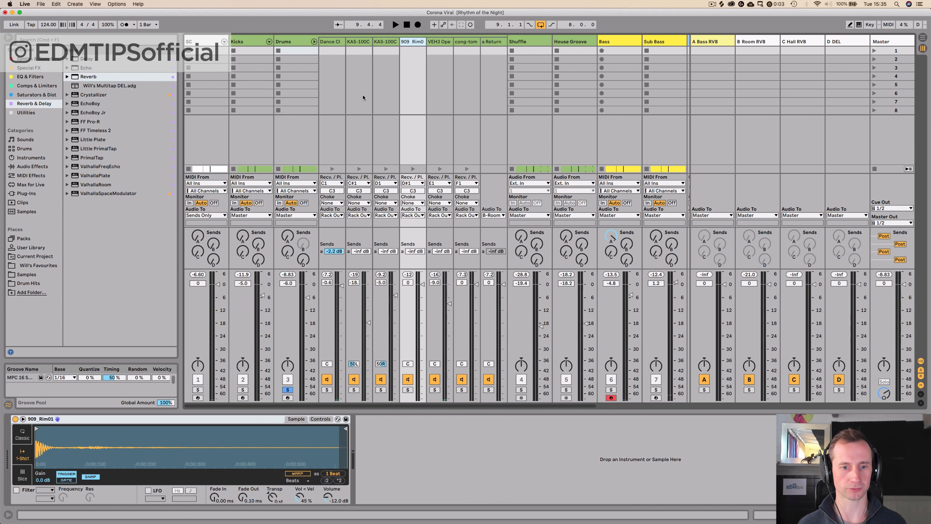
left_click(346, 430)
left_click(89, 476)
left_click_drag(346, 430, 64, 430)
Set the sends of 909_Rim01 to -8.7 dB, VEH3 Open to -7.2 dB and cong-tom to -5.3 dB, auditioning cong-tom in solo
key("space")
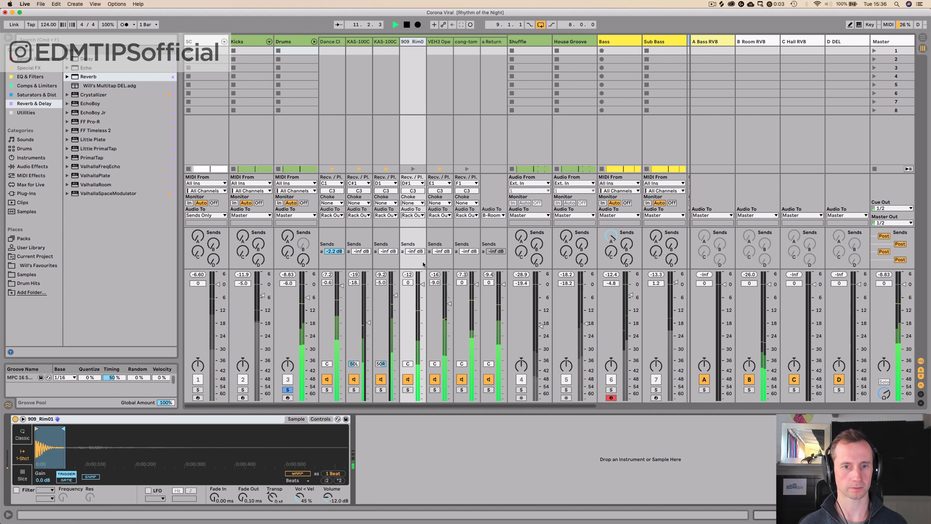
left_click_drag(415, 251, 415, 220)
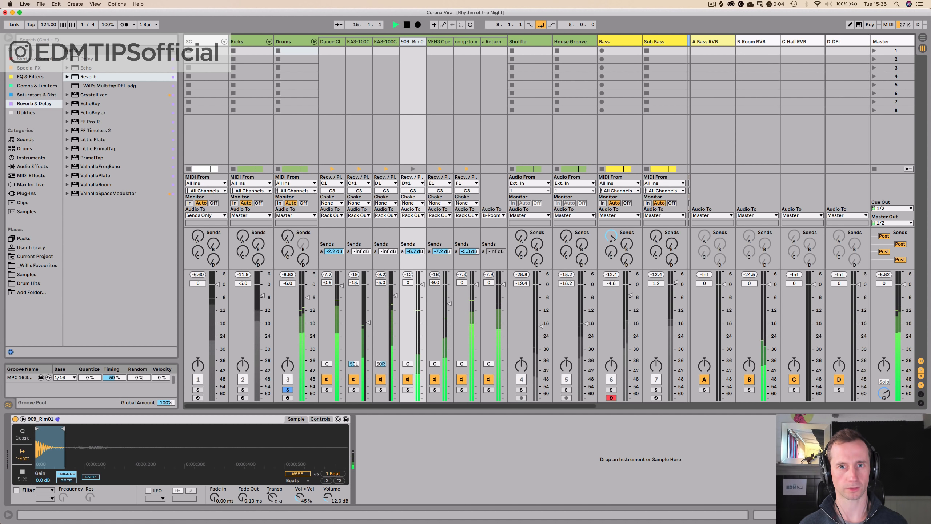
left_click(462, 390)
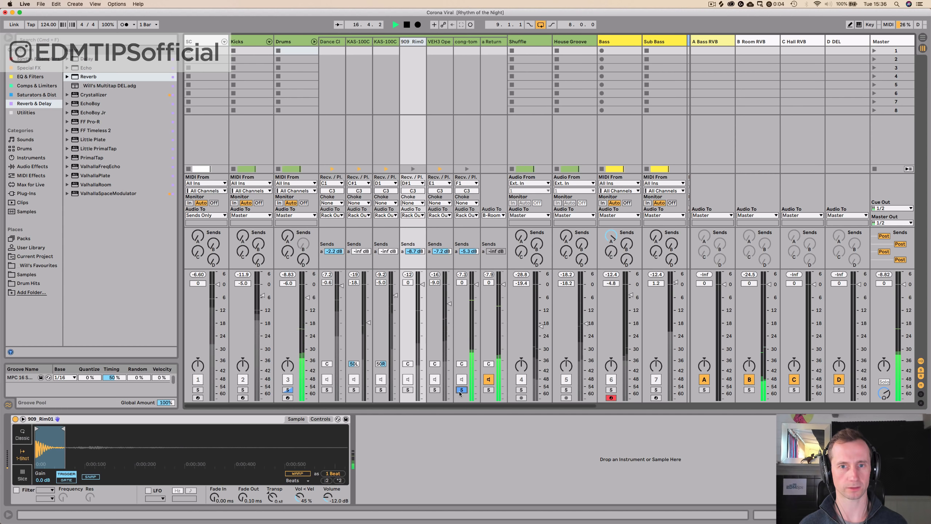
left_click(462, 389)
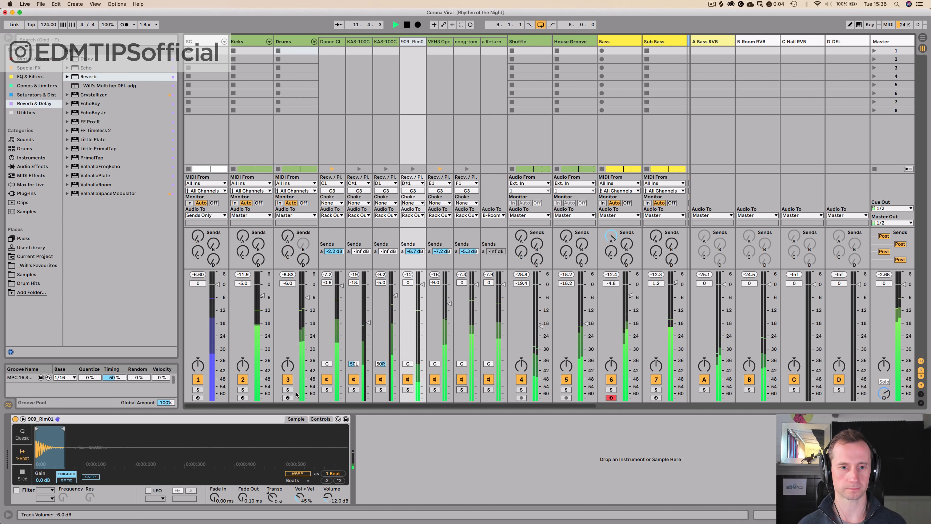
key("space")
Group the Bass and Sub Bass tracks in the Arrangement View and name the group BASS
key("Tab")
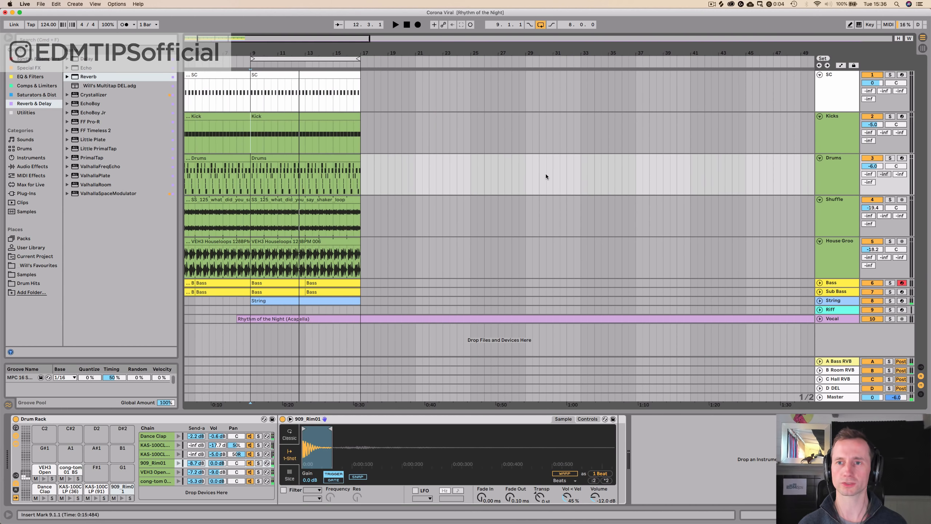
left_click(829, 140)
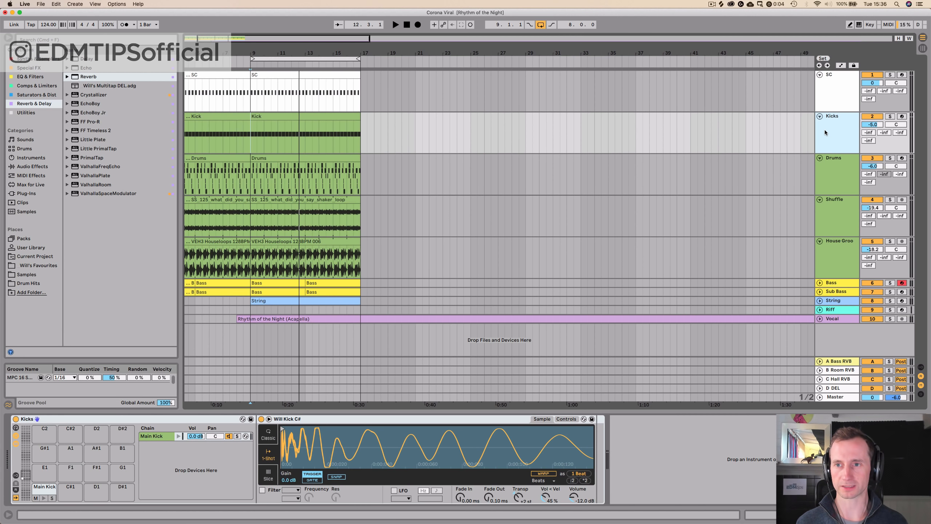
left_click(839, 292)
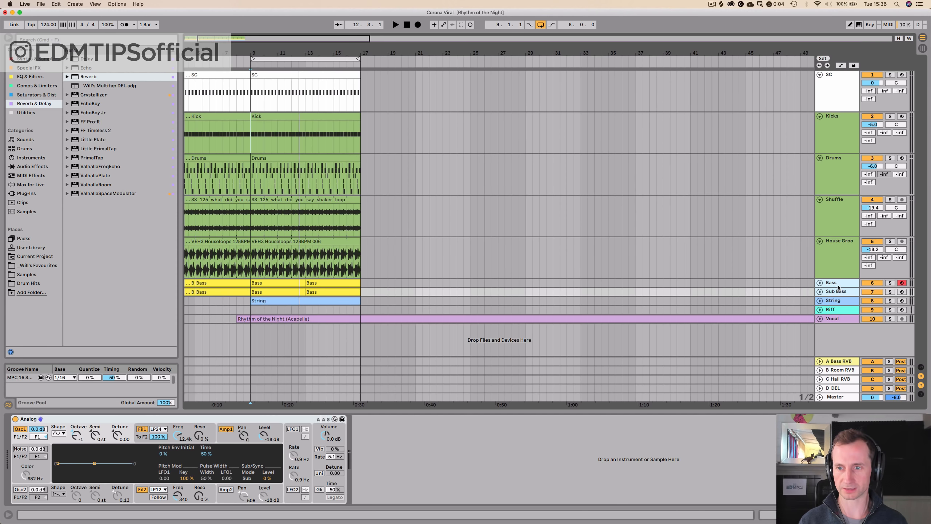
key("super+g")
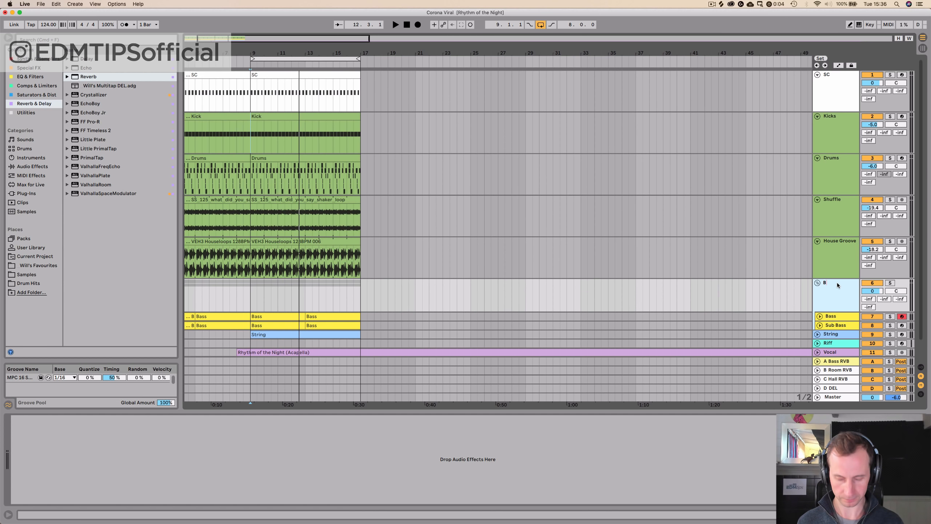
Change the BASS group track's colour to dark orange
right_click(836, 283)
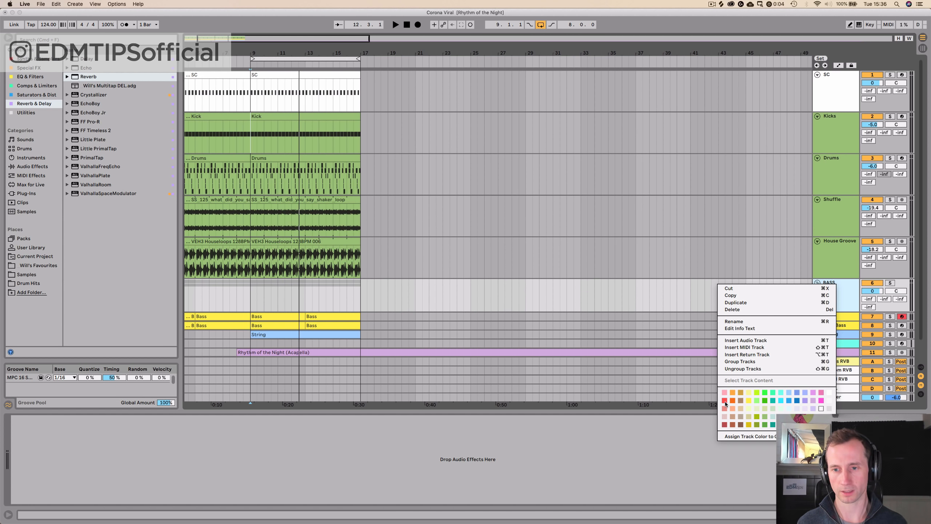
left_click(741, 402)
right_click(838, 300)
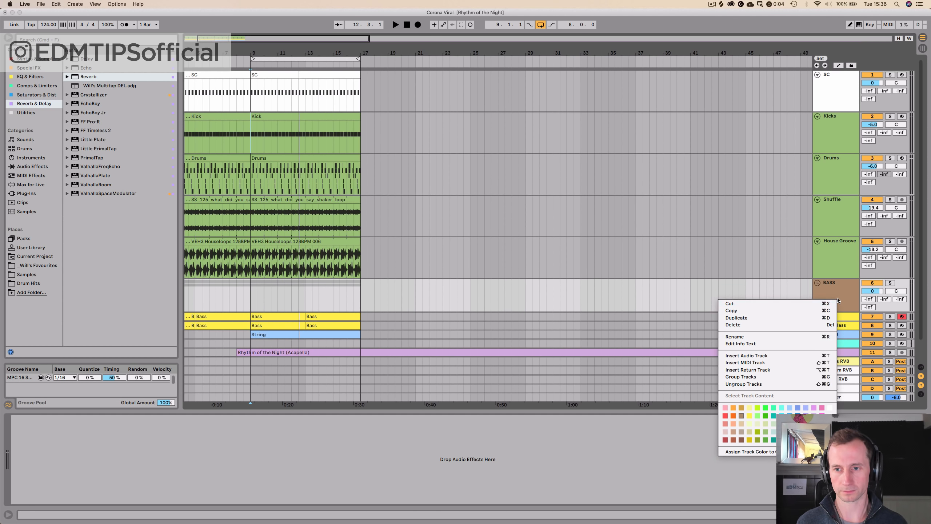
left_click(741, 406)
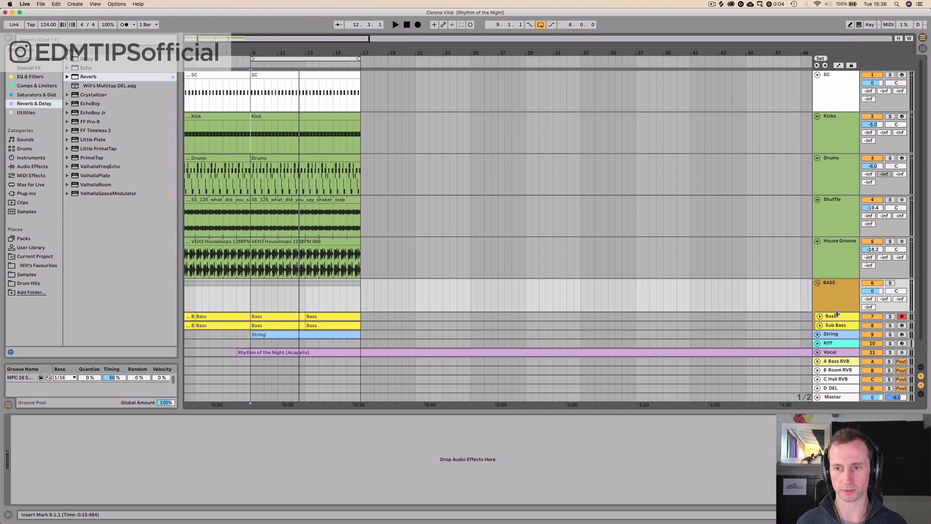
Solo the BASS group for playback and set the filter 1 frequency of the Bass track's Analog to 358 Hz
left_click(887, 282)
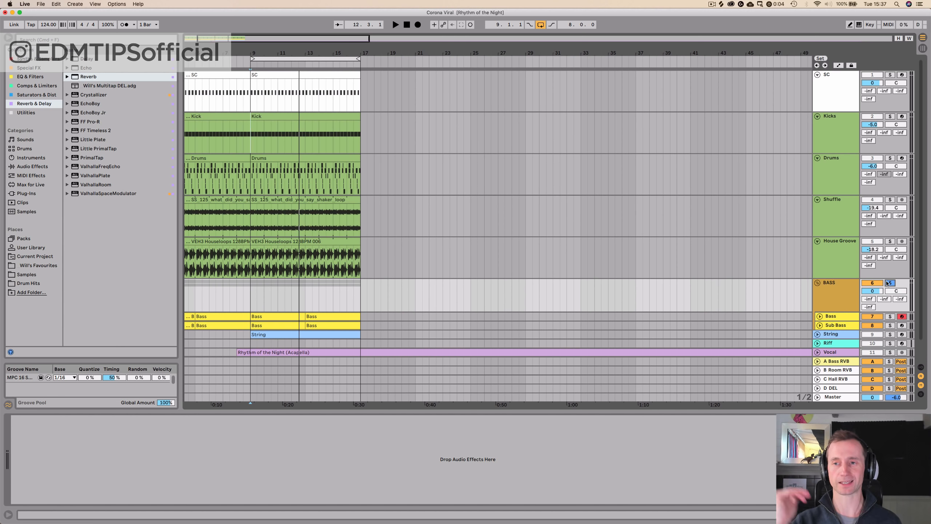
key("space")
left_click(847, 326)
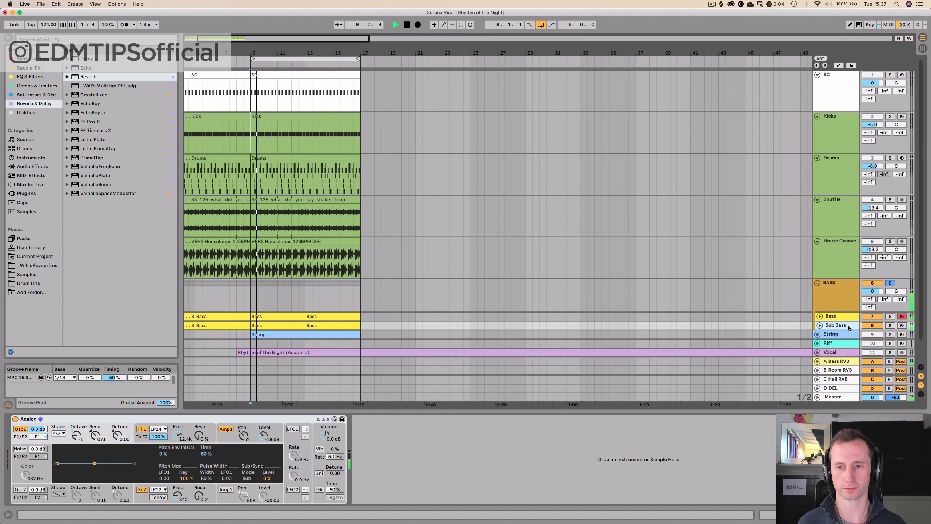
left_click(840, 316)
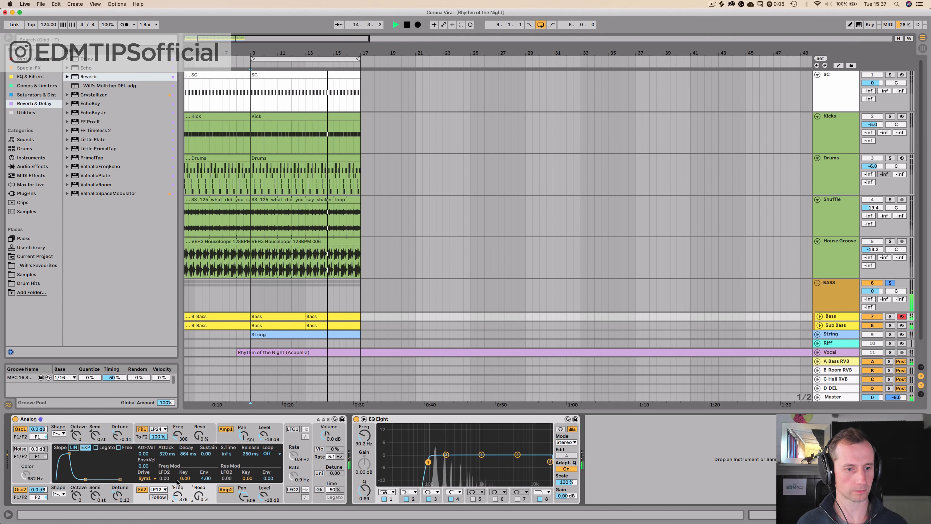
left_click_drag(177, 437, 177, 433)
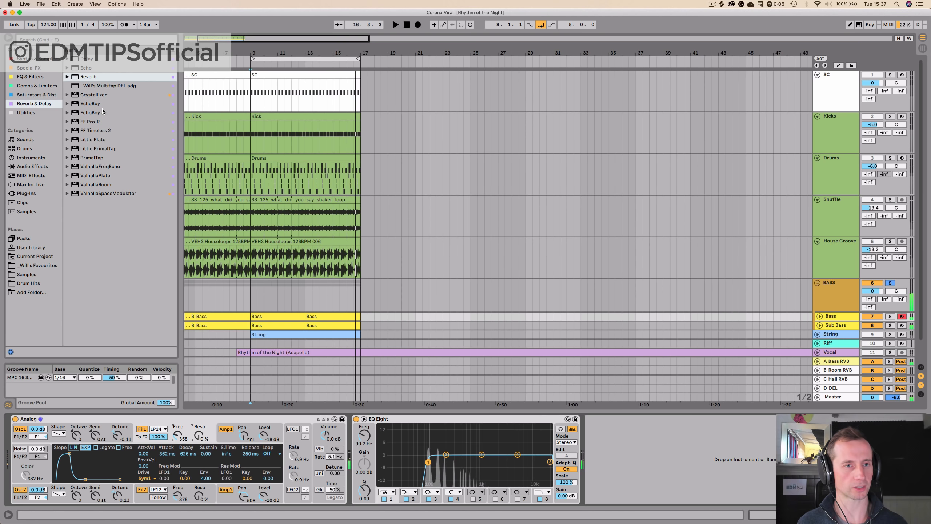
Find the Redux effect among the saturators and distortions and insert it between Analog and EQ Eight on the Bass track
left_click(28, 68)
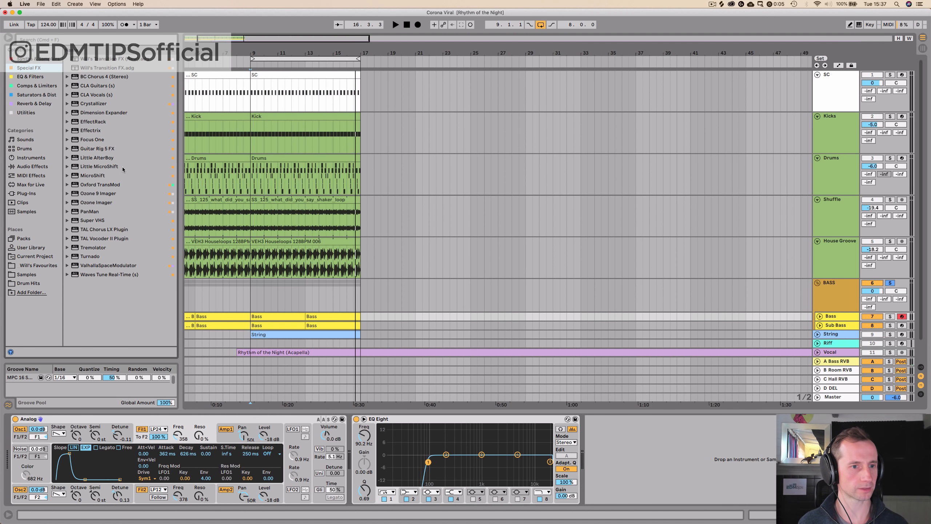
left_click(22, 113)
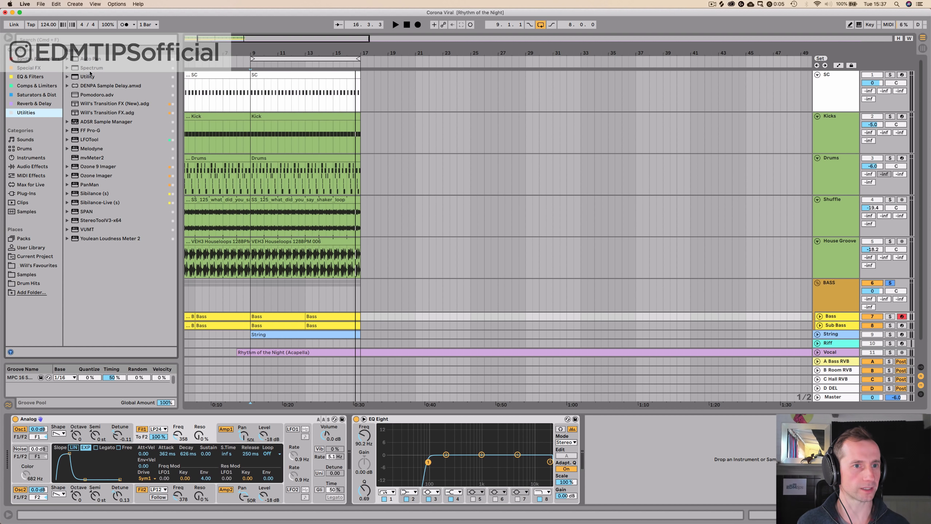
left_click(33, 96)
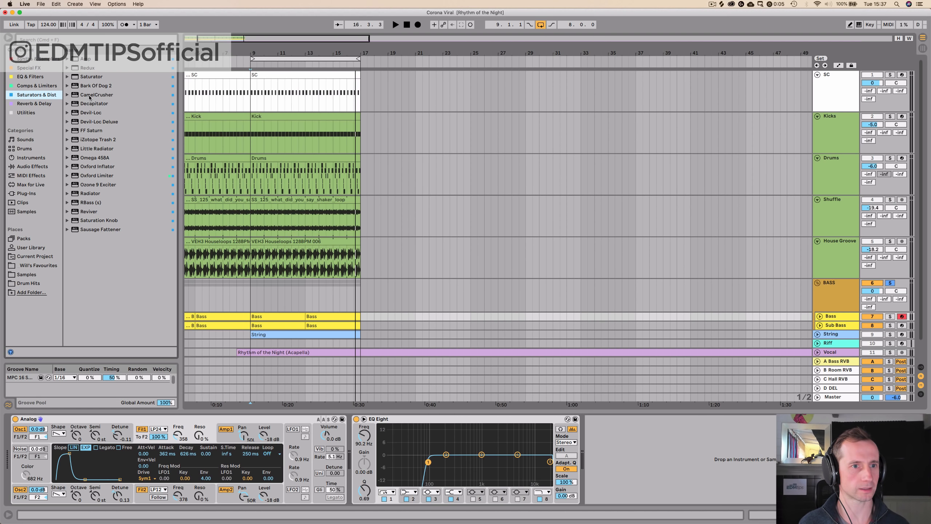
left_click(88, 68)
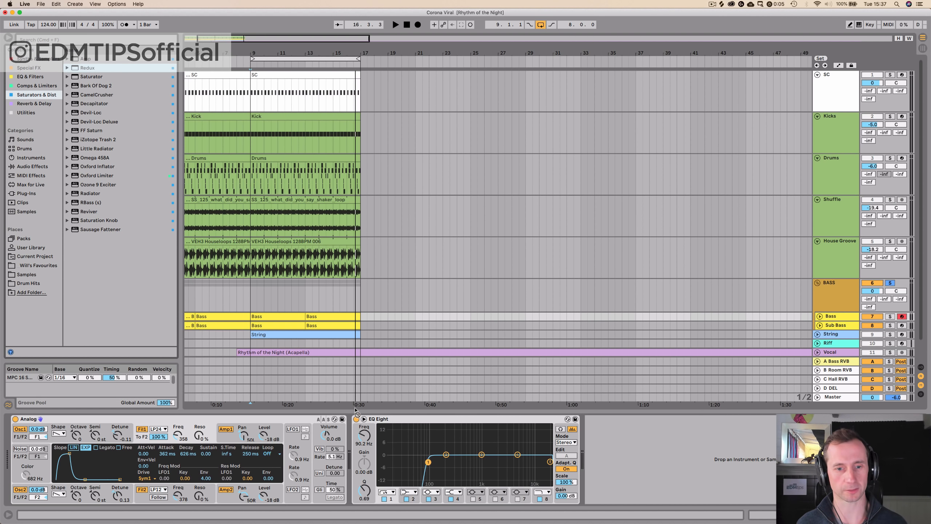
left_click_drag(356, 410, 357, 433)
Play the loop and set the Bass track's Redux downsampling to Soft mode with an amount of 6.28
key("space")
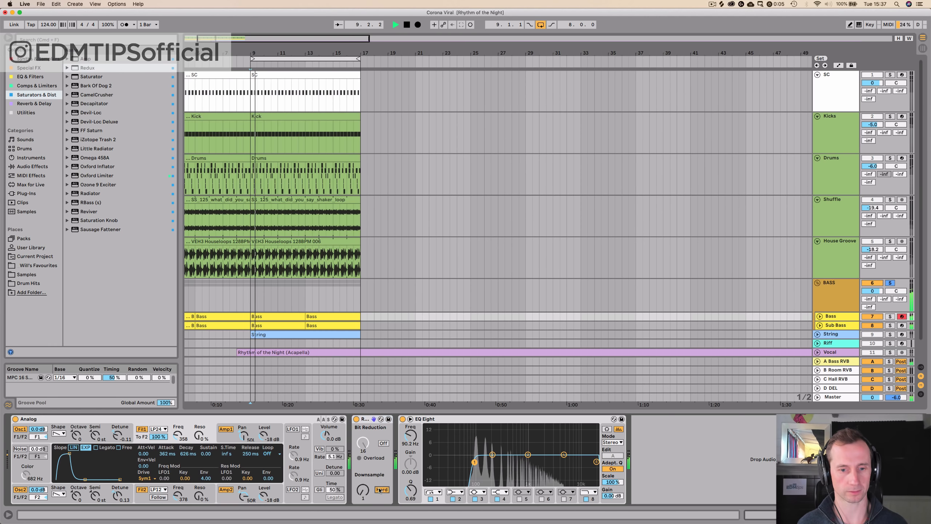
left_click(380, 490)
left_click_drag(362, 490, 363, 467)
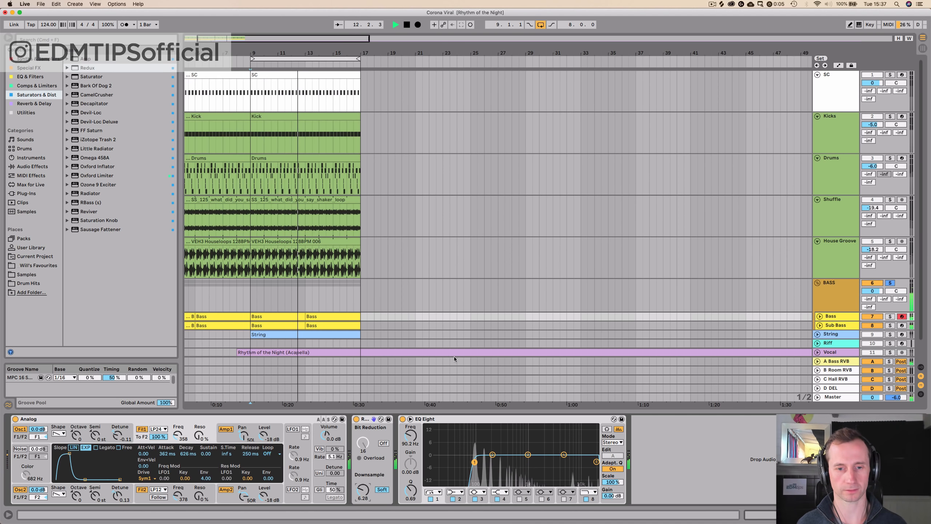
Show the A Bass RVB return's effects in the Session View and set its Delay filter to 1.61 kHz with a width of 8.44
key("Tab")
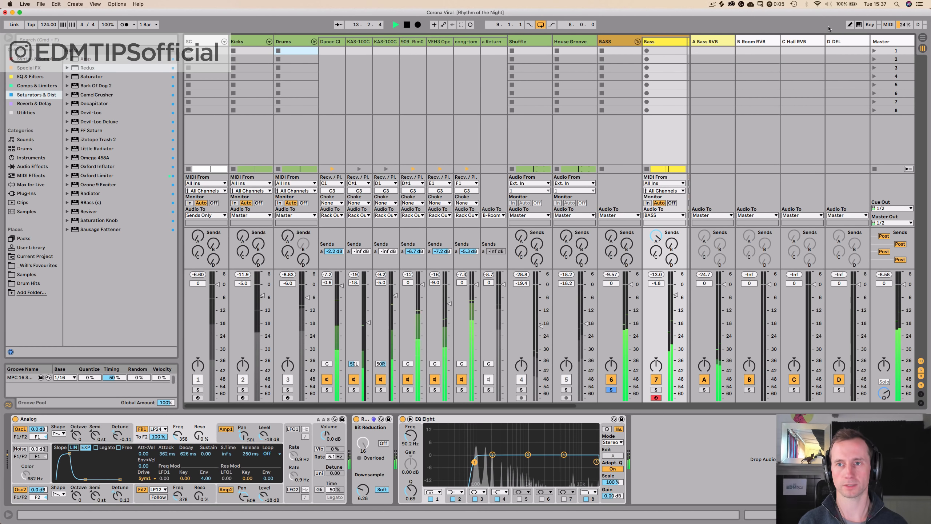
left_click(710, 41)
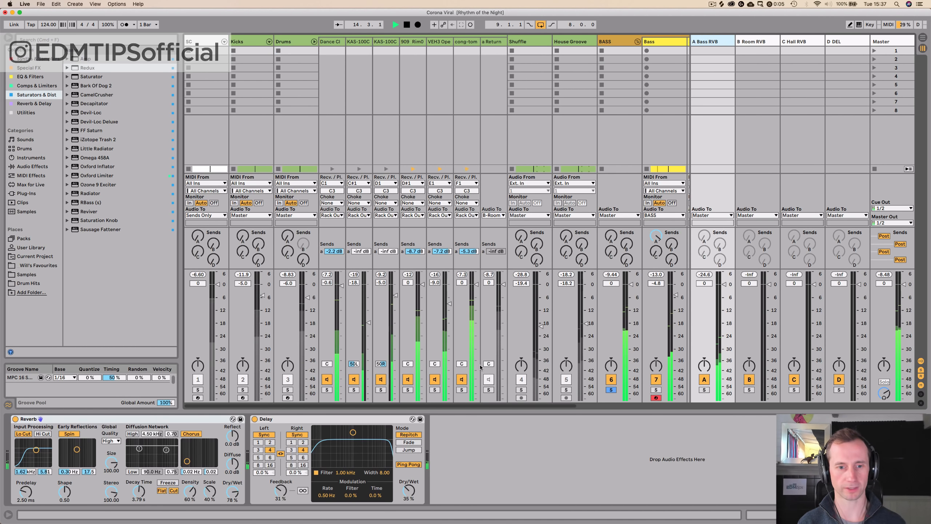
left_click_drag(352, 432, 360, 432)
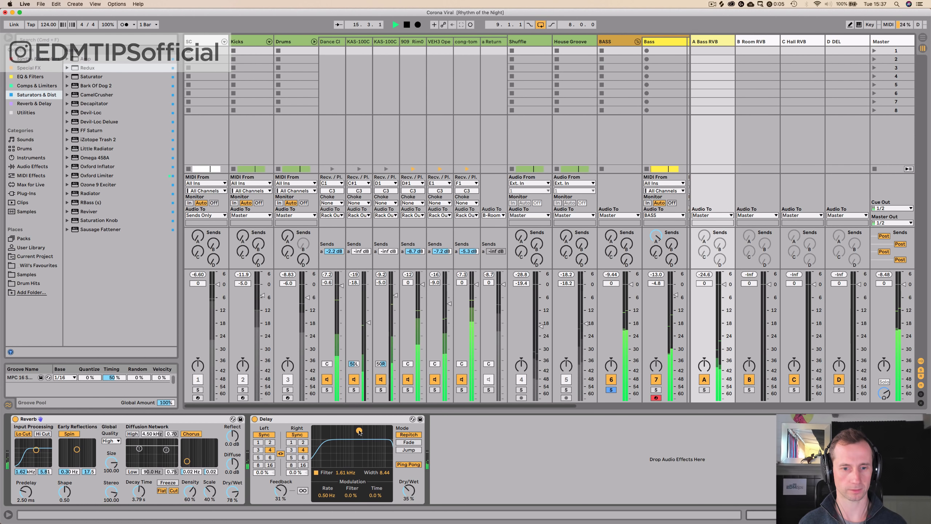
Set the Bass RVB Reverb to 100% wet with a 3.16 s decay, and the Bass track's send to it to 0.0 dB
left_click_drag(231, 493, 231, 483)
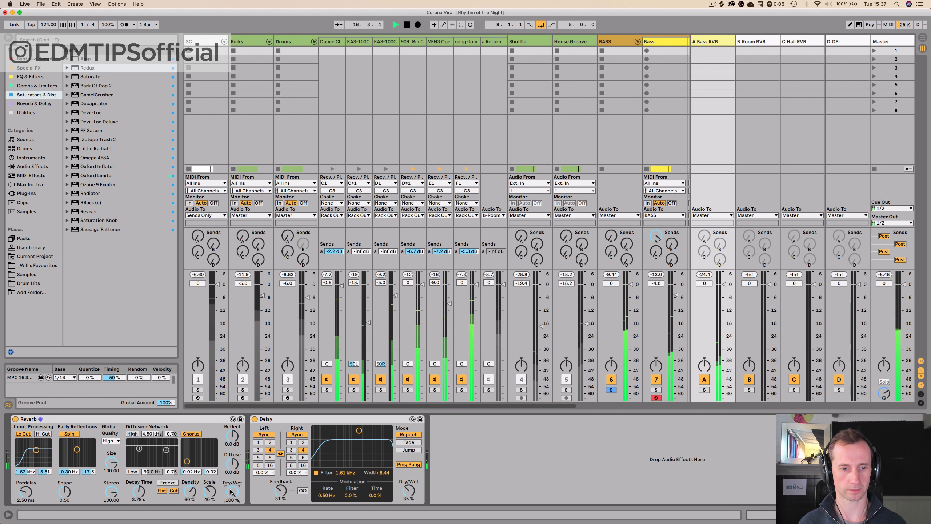
left_click_drag(138, 491, 138, 497)
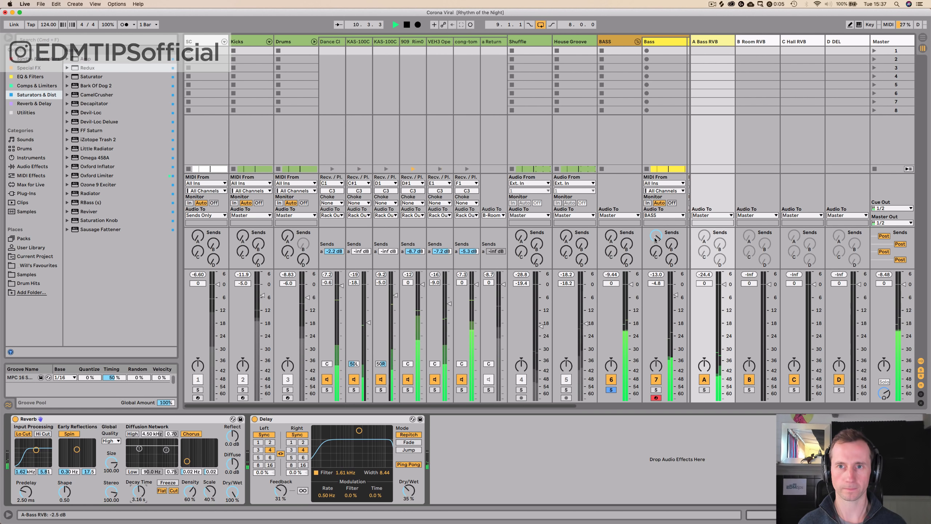
left_click_drag(655, 239, 655, 231)
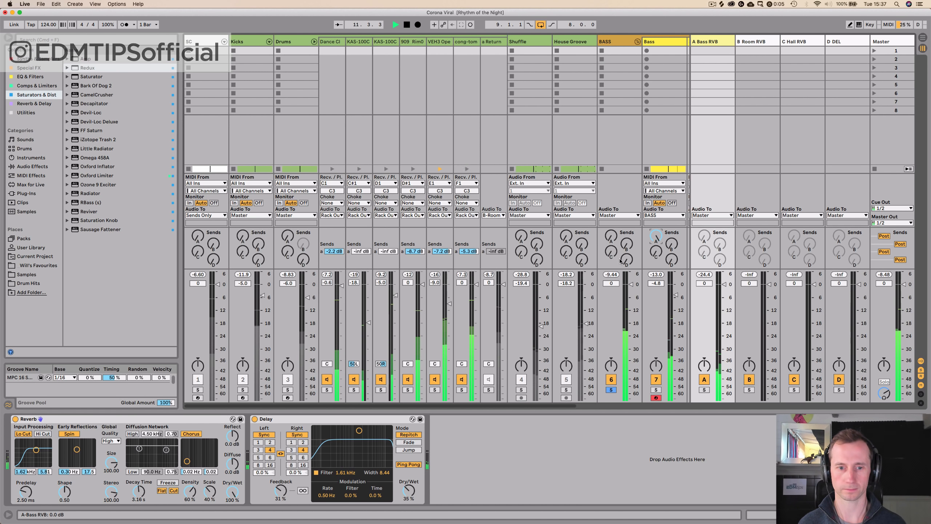
Raise the Dry/Wet of the bass reverb return's Delay to 44%, stop playback and show the Arrangement view
mouse_move(408, 490)
left_mouse_down()
mouse_move(409, 470)
mouse_move(408, 489)
mouse_move(417, 486)
left_mouse_up()
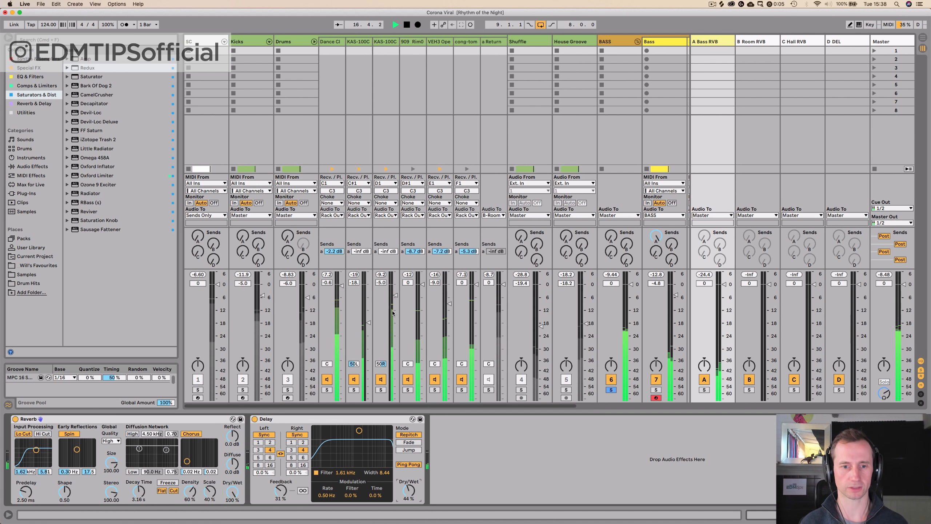
key("space")
key("Tab")
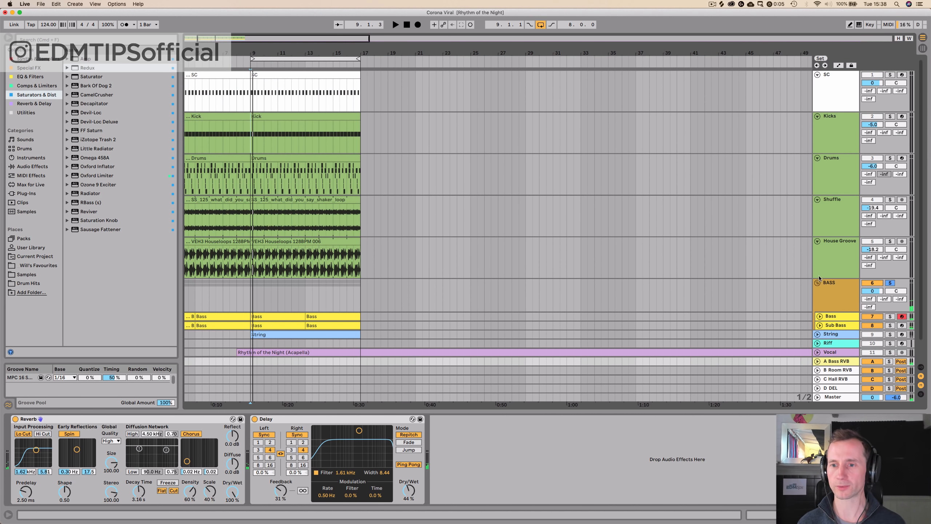
Add a Compressor to the BASS group and enable its sidechain
left_click(830, 299)
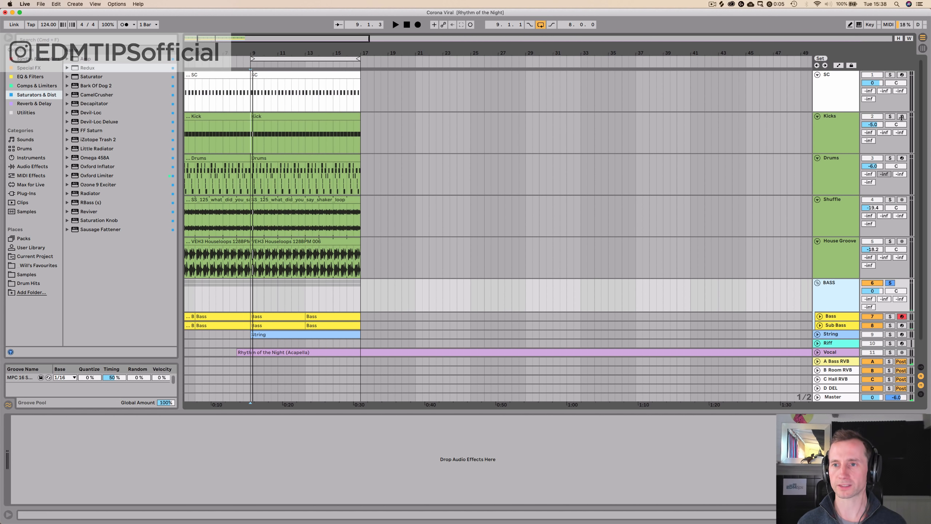
left_click(841, 134)
left_click(843, 293)
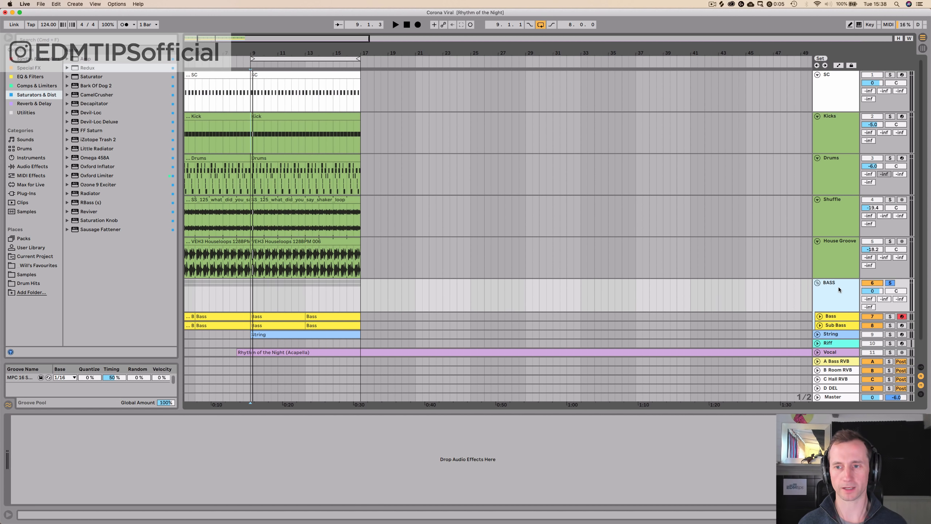
left_click(37, 86)
left_click_drag(81, 59, 88, 440)
left_click(23, 420)
left_click(24, 431)
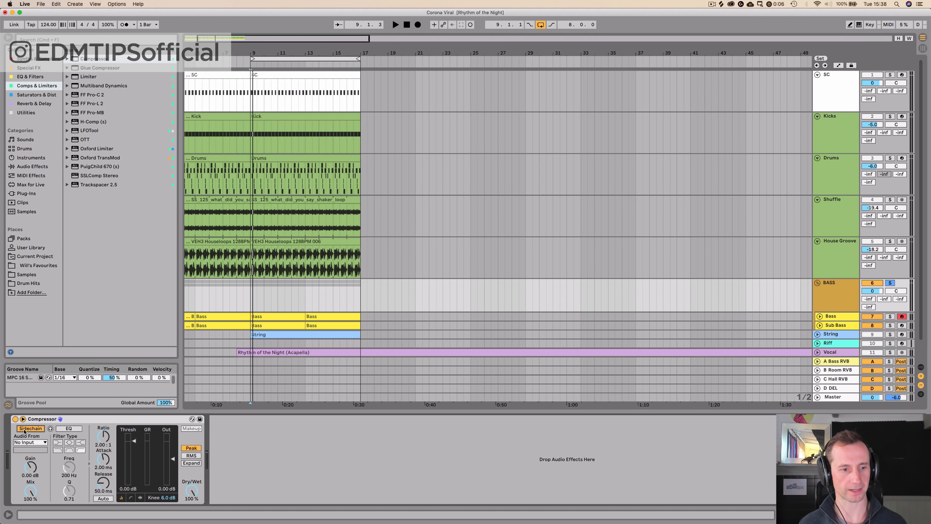
During playback, feed the BASS compressor's sidechain from SC and set threshold to -inf dB, ratio to inf:1, attack to 0.06 ms and release to 73.9 ms
key("space")
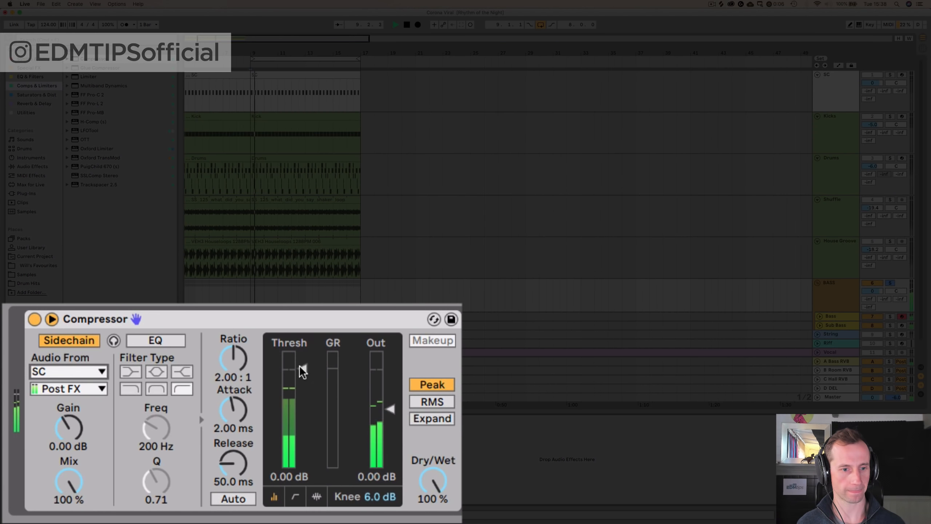
left_click_drag(134, 441, 134, 484)
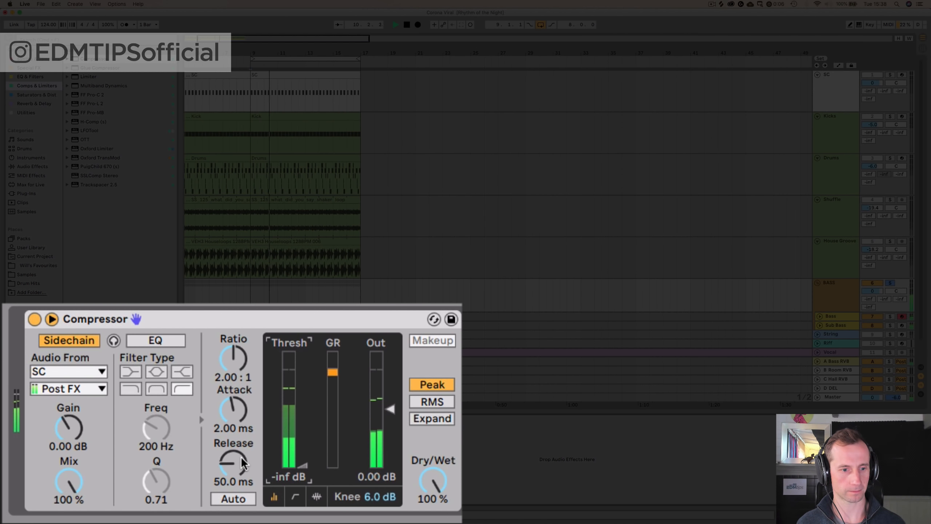
left_click_drag(233, 463, 227, 341)
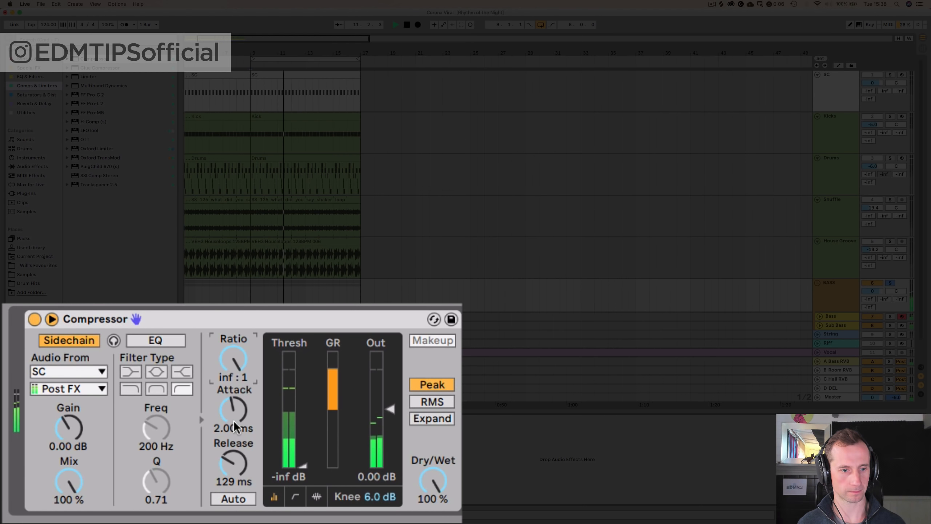
left_click_drag(233, 411, 237, 463)
left_click_drag(238, 463, 238, 456)
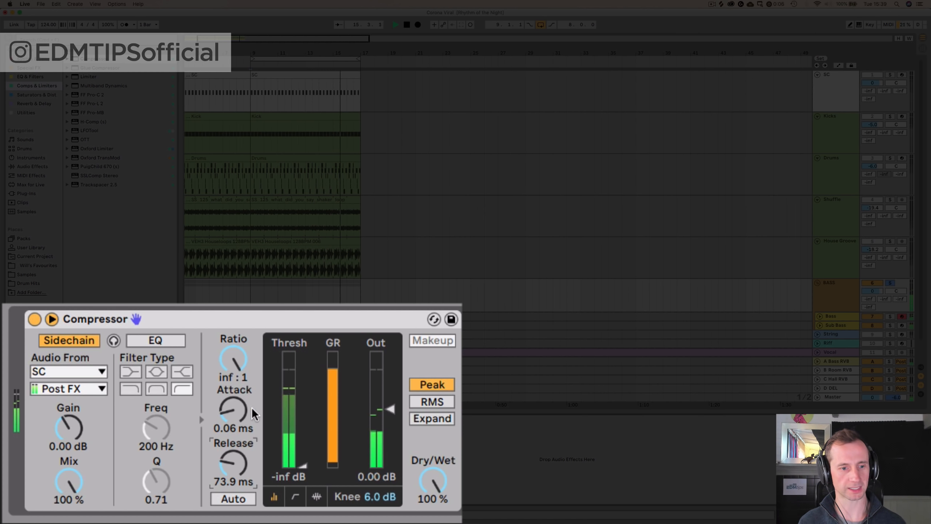
Restart playback, solo Kicks alongside the BASS group and ease the sidechain compressor's ratio to 1.30:1
left_click_drag(243, 358, 243, 403)
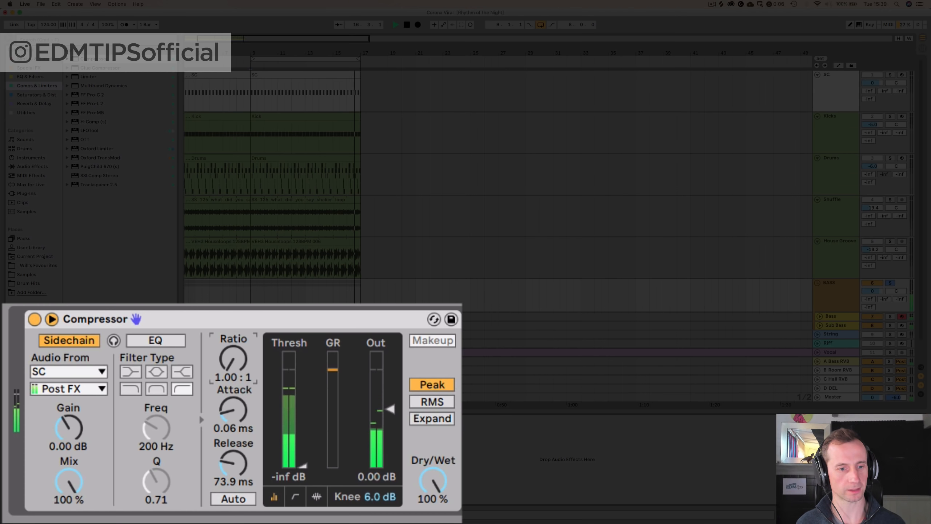
key("space")
key("space")
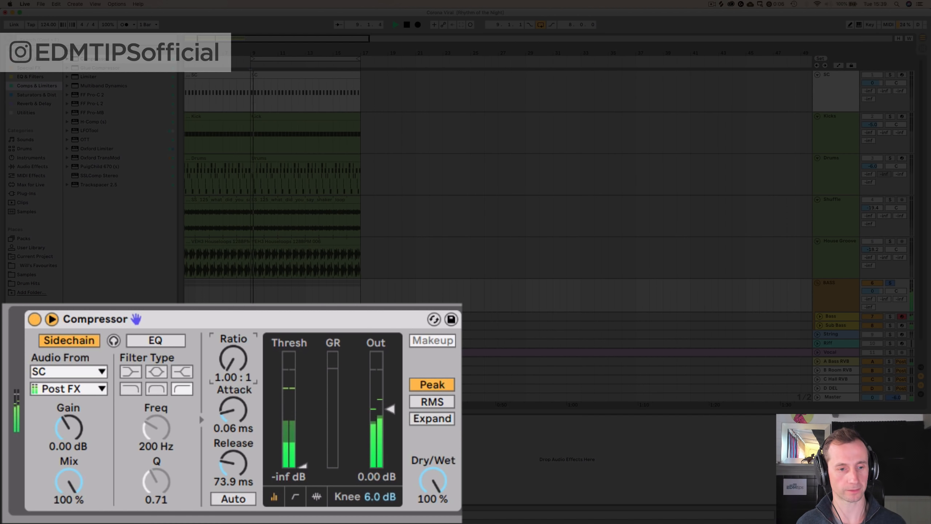
left_click_drag(233, 358, 234, 351)
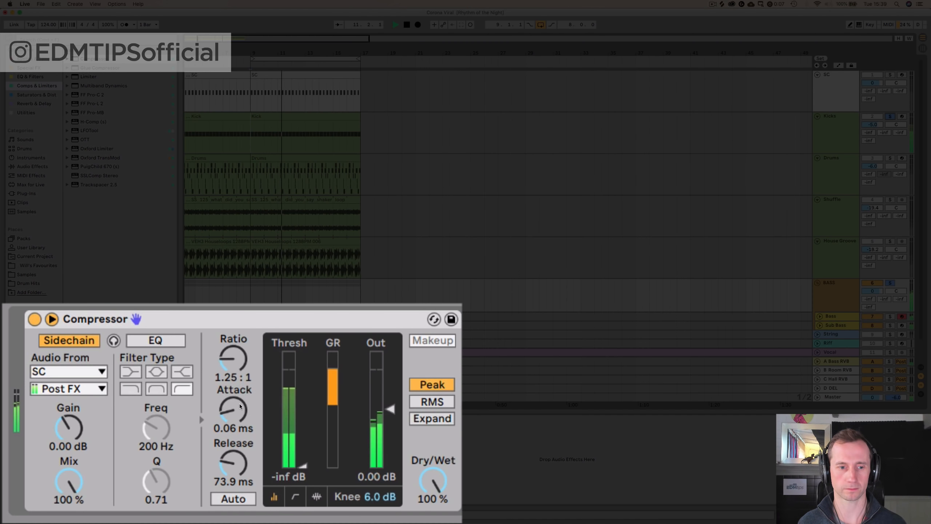
left_click_drag(236, 366, 237, 363)
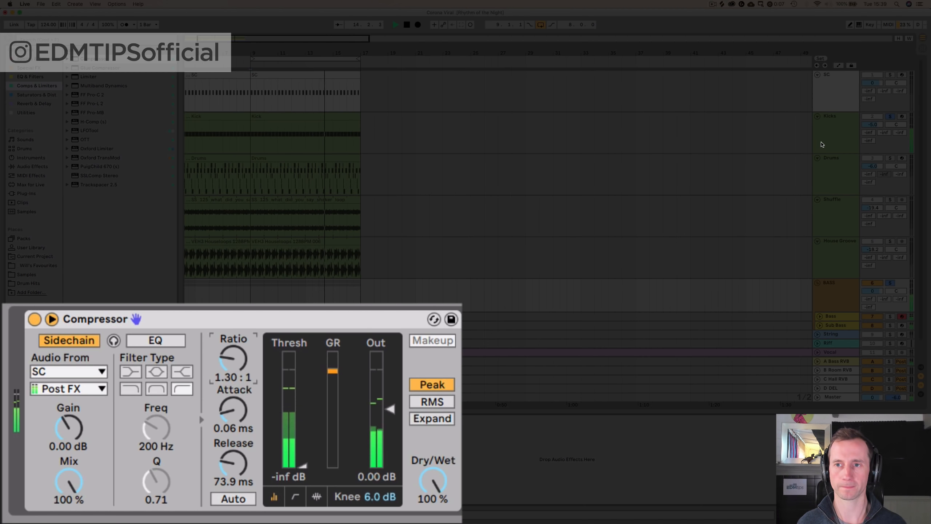
Stop playback and add a Compressor at the end of the Kicks track's device chain
left_click(822, 145)
key("space")
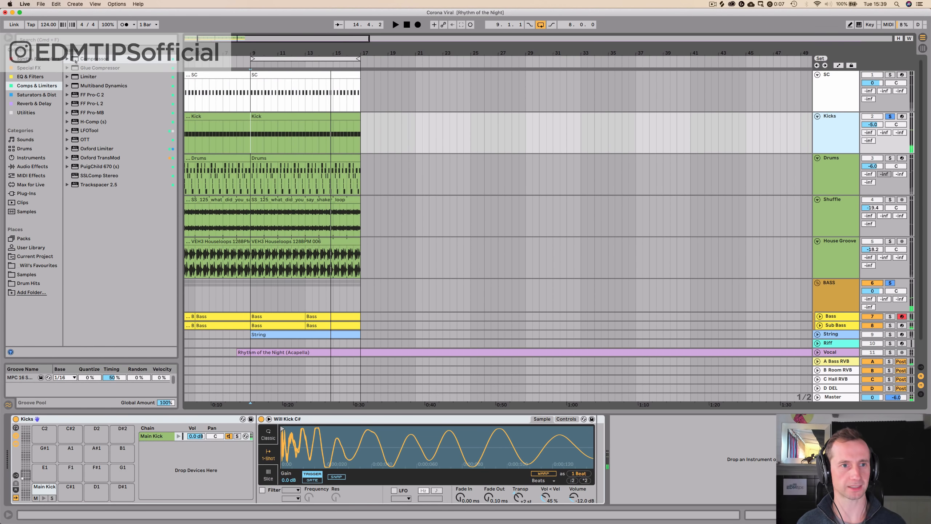
left_click(76, 62)
left_click_drag(624, 450, 624, 450)
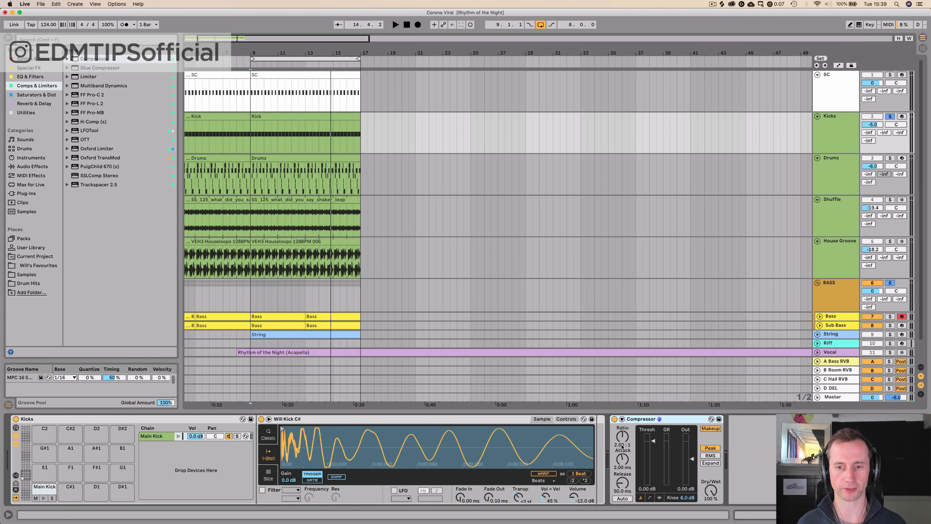
Set the kick compressor's threshold to -14.9 dB during playback and compare the sound with it bypassed and active
key("space")
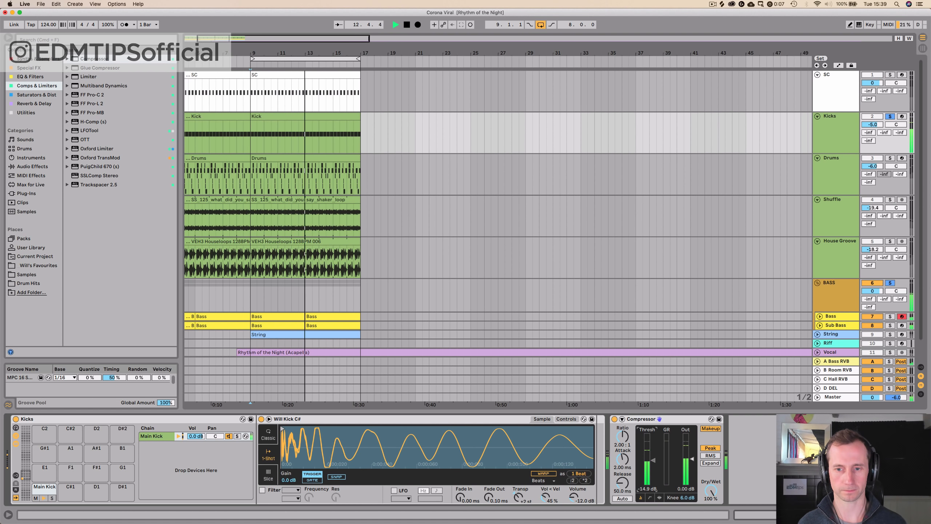
left_click(615, 419)
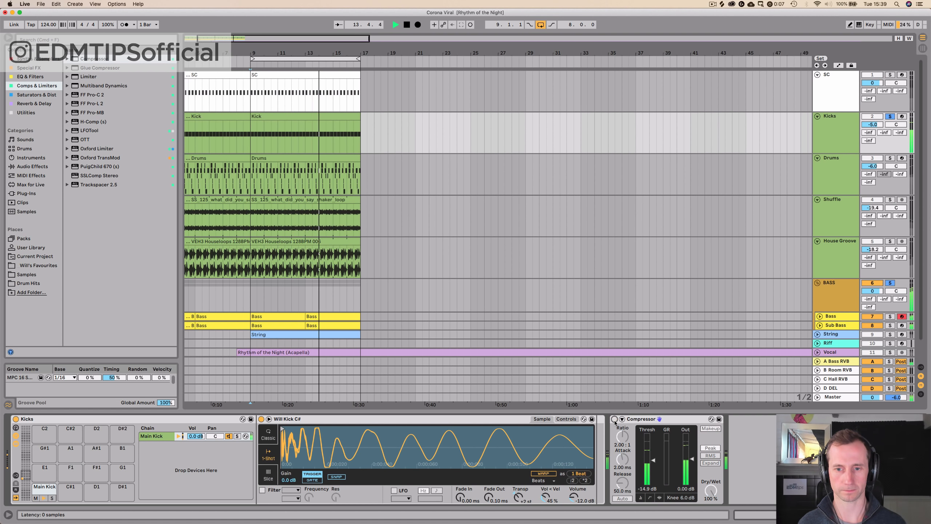
left_click(615, 419)
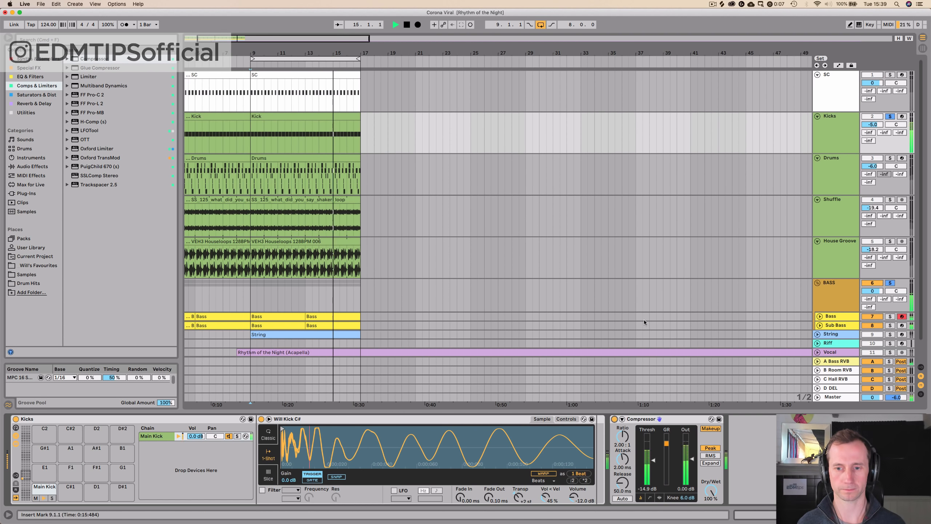
Insert a Saturator between Redux and EQ Eight on the Bass track, with 5.14 dB drive and Color enabled
left_click(841, 293)
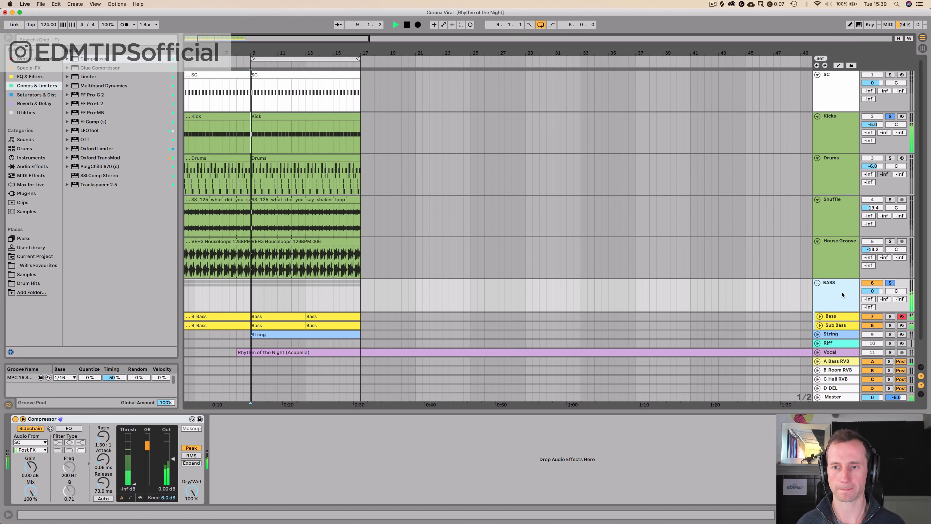
left_click(839, 316)
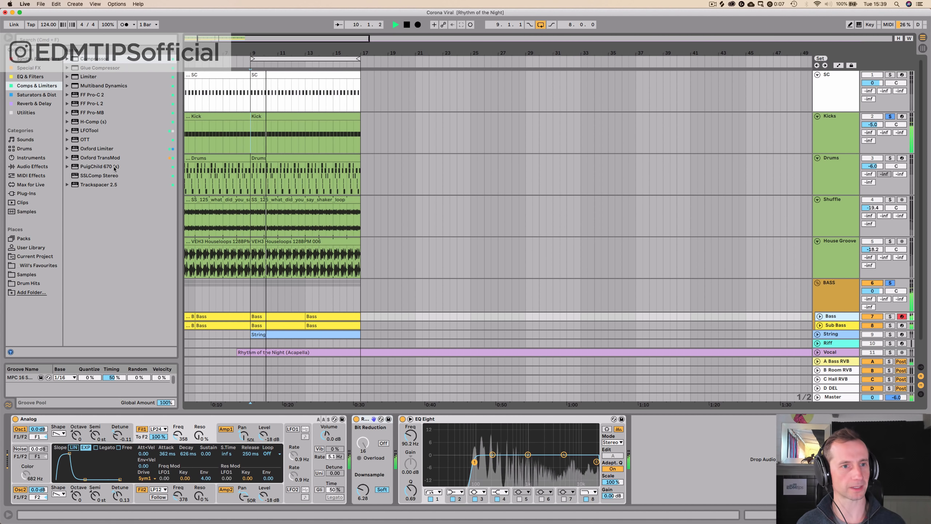
left_click(28, 95)
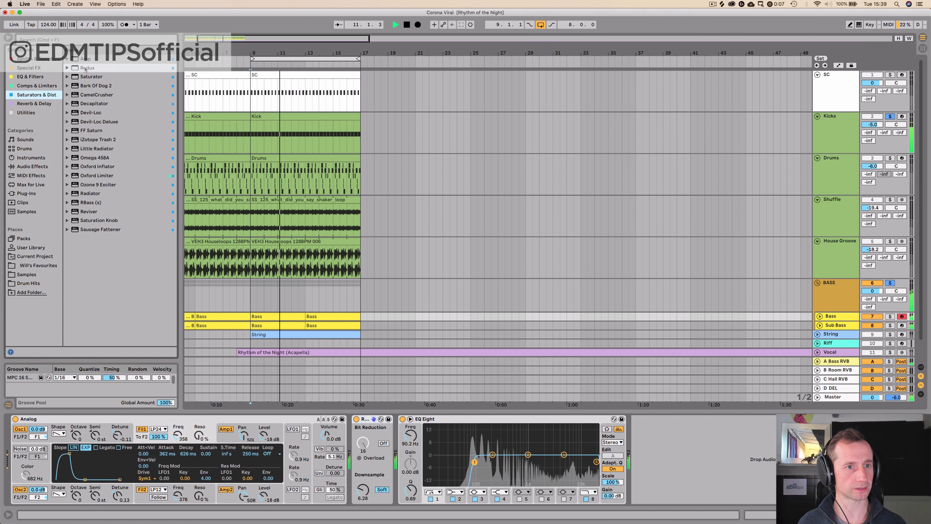
left_click_drag(216, 233, 411, 445)
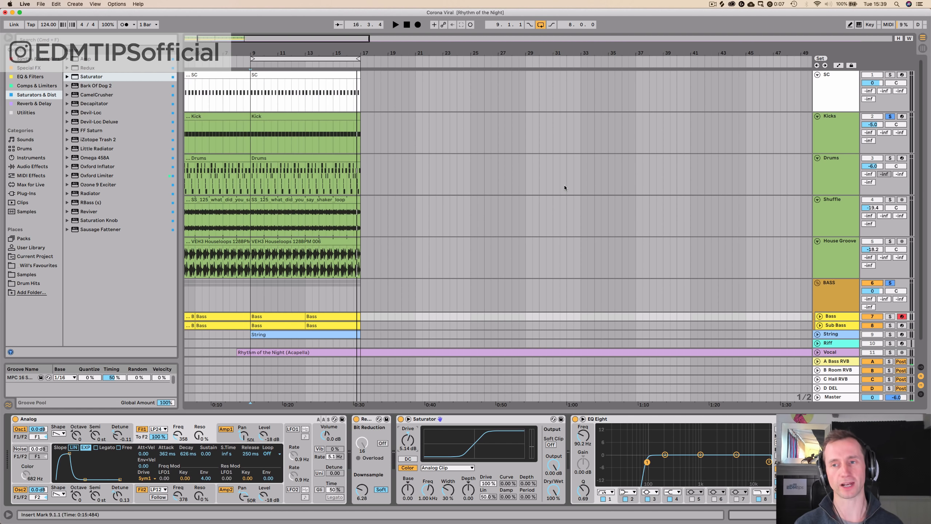
Clear the solos on Kicks and BASS, show the Drums devices and play the full mix
left_click(890, 116)
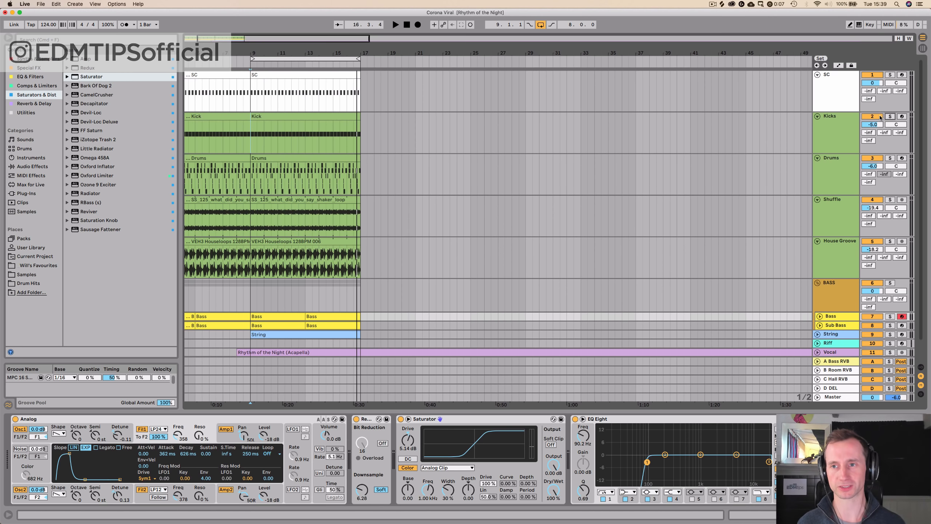
left_click(832, 158)
key("space")
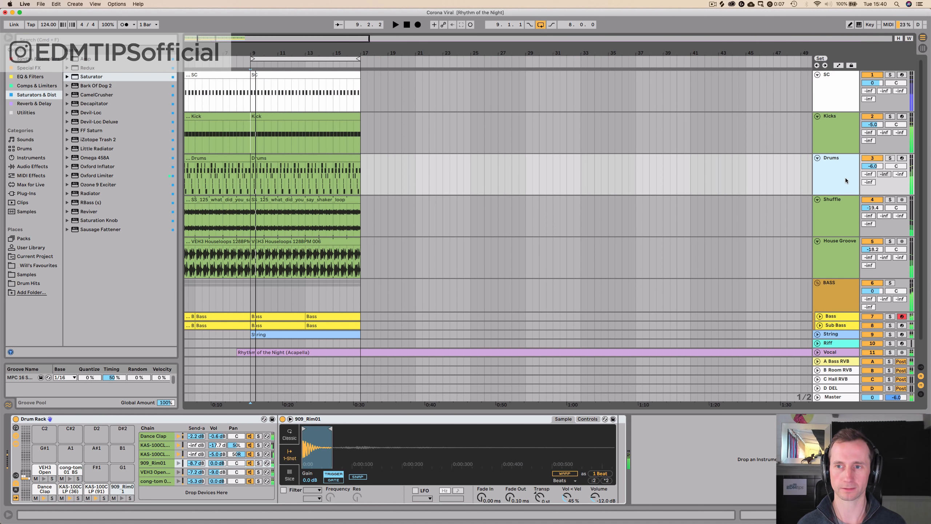
Mute the Vocal, Riff, String, Shuffle and House Groove tracks
scroll(832, 204, "down", 2)
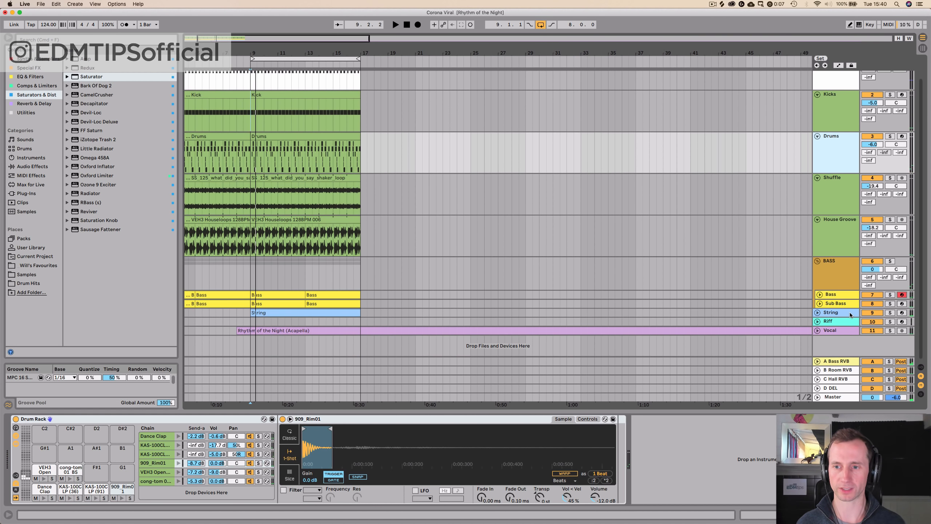
left_click(872, 332)
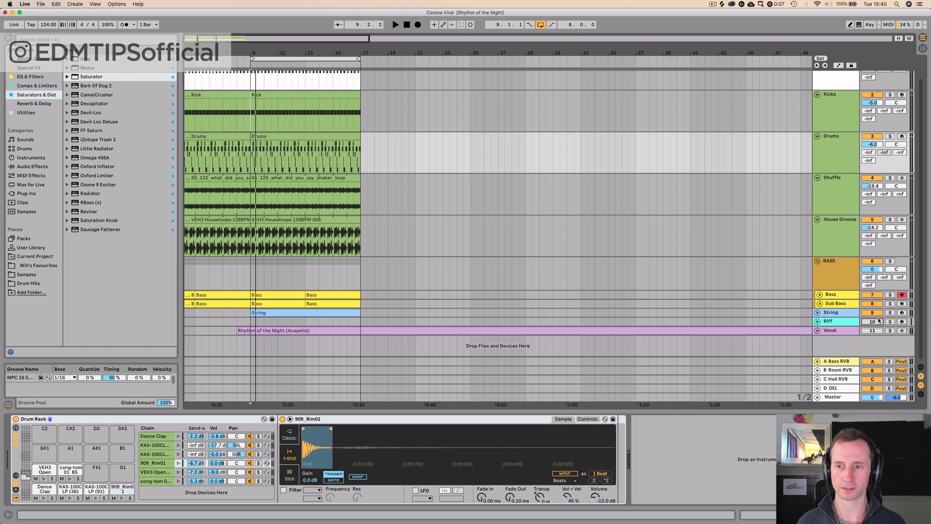
scroll(882, 236, "up", 2)
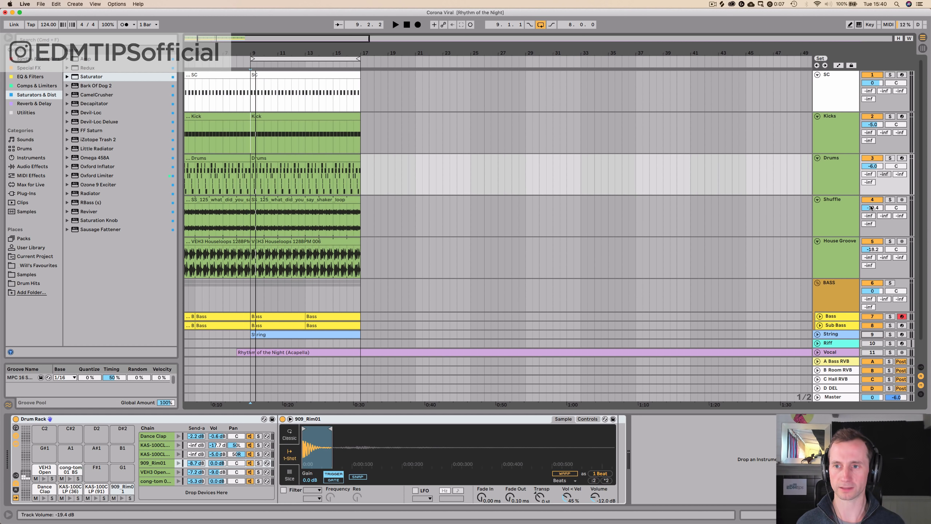
left_click(872, 242)
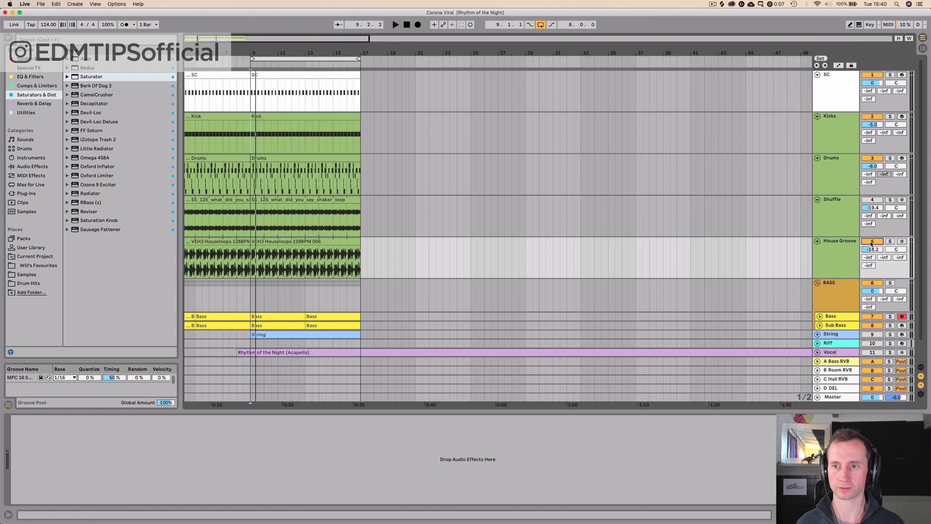
Play back the kick, drums and bass, solo the Drums track and solo the 909_Rim01 chain in its Drum Rack
key("space")
left_click(840, 182)
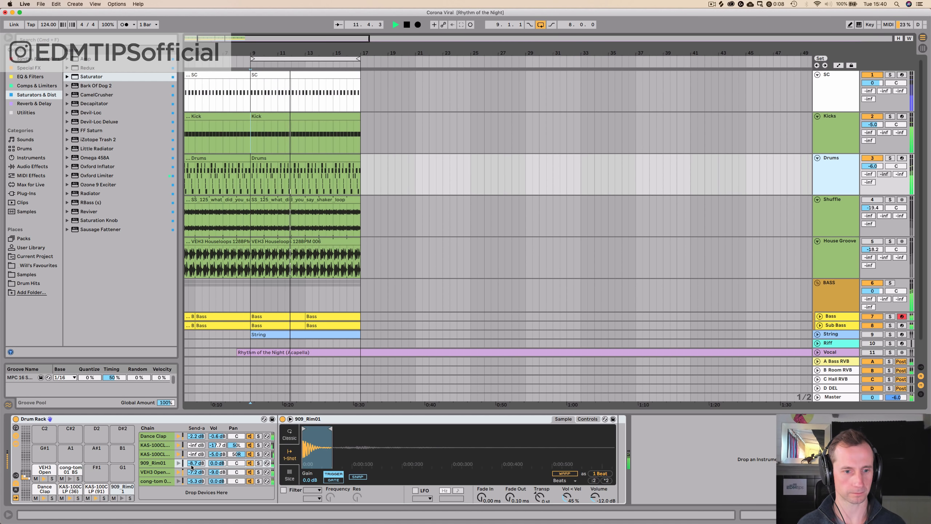
left_click(164, 464)
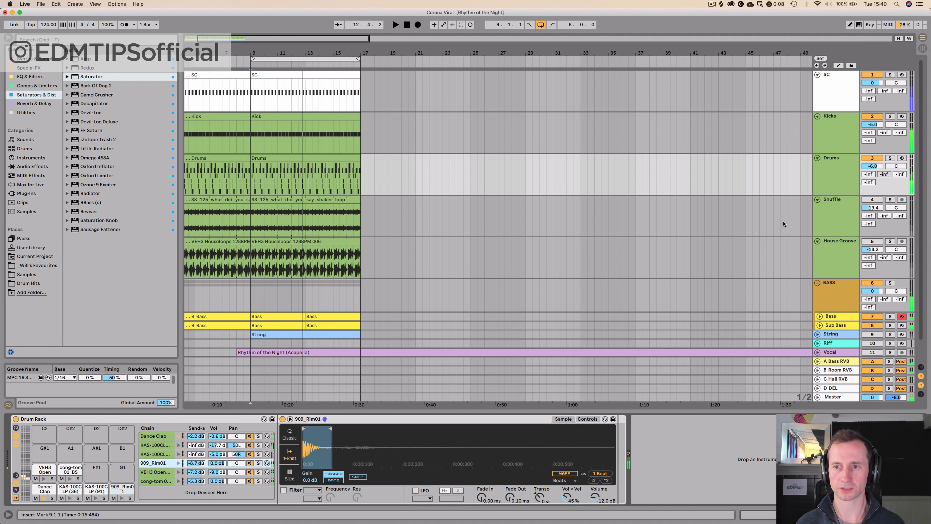
left_click(890, 158)
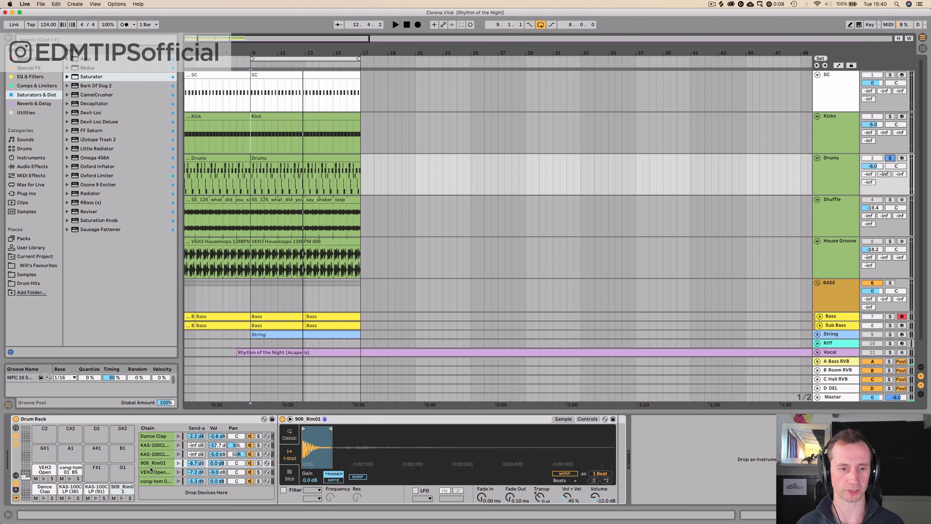
key("space")
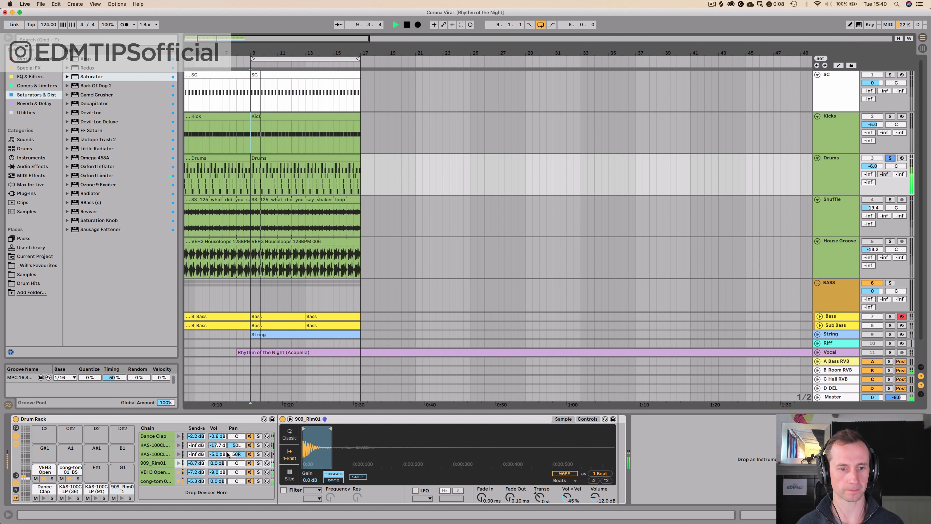
left_click(258, 464)
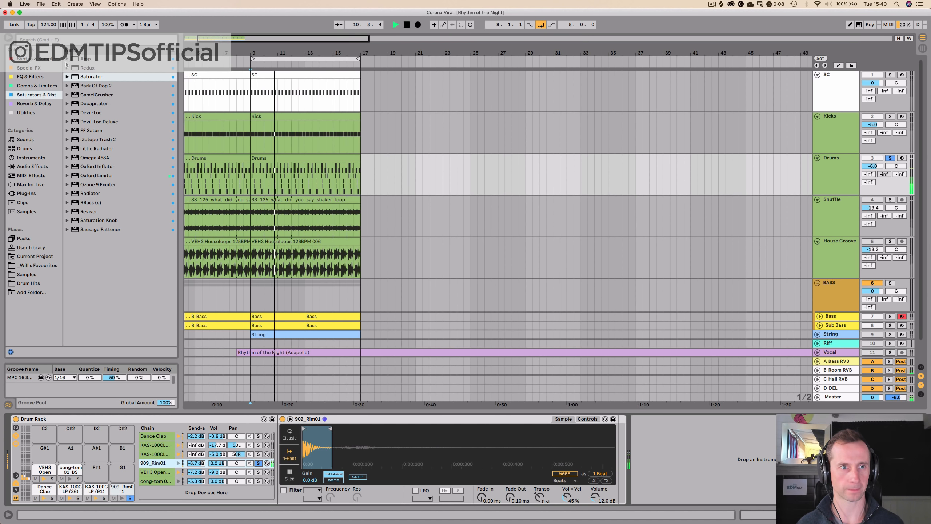
Insert an EQ Eight after the 909_Rim01 sampler and set its low-cut filter frequency to 150 Hz
left_click(31, 77)
left_click(85, 69)
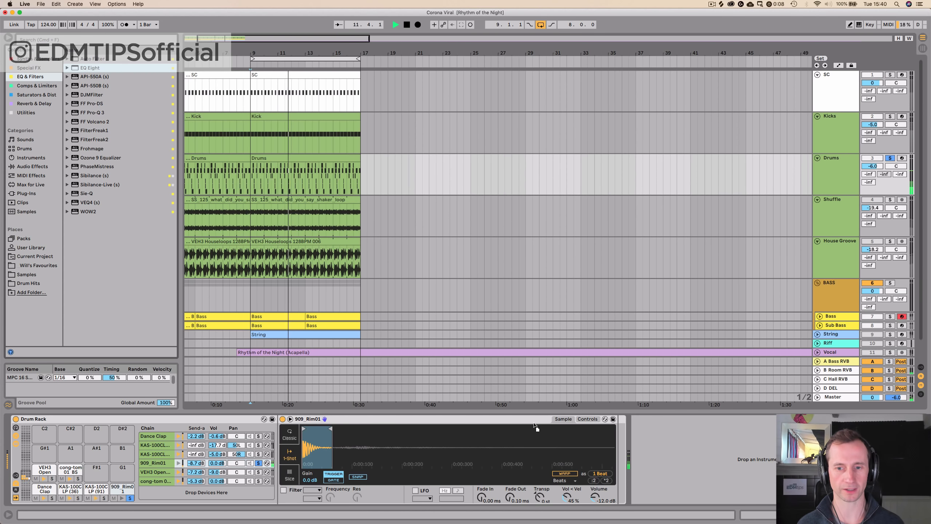
mouse_move(535, 427)
left_mouse_down()
mouse_move(618, 448)
mouse_move(635, 430)
left_mouse_up()
left_click_drag(705, 462, 706, 463)
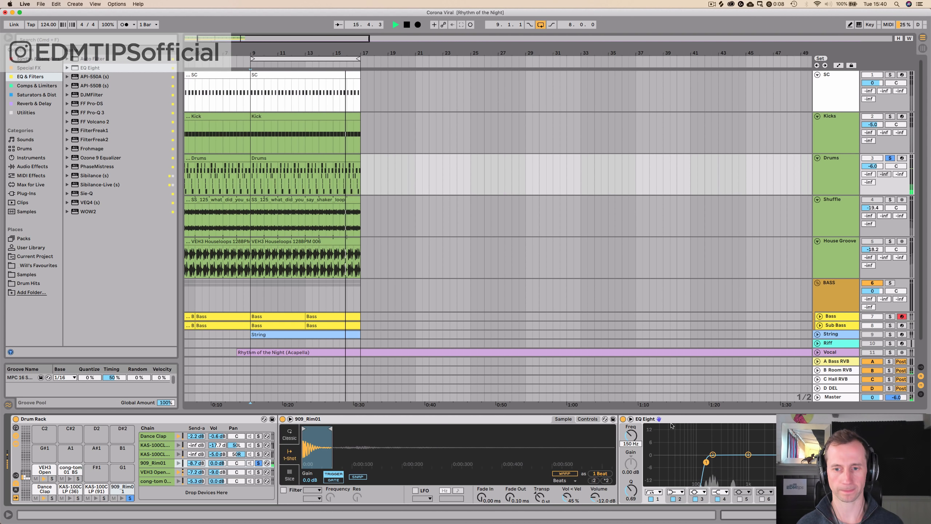
Fold the EQ Eight, silence the Drum Rack chains except 909_Rim01, and during playback set 909_Rim01 to -4.0 dB and Dance Clap to -5.6 dB
double_click(678, 419)
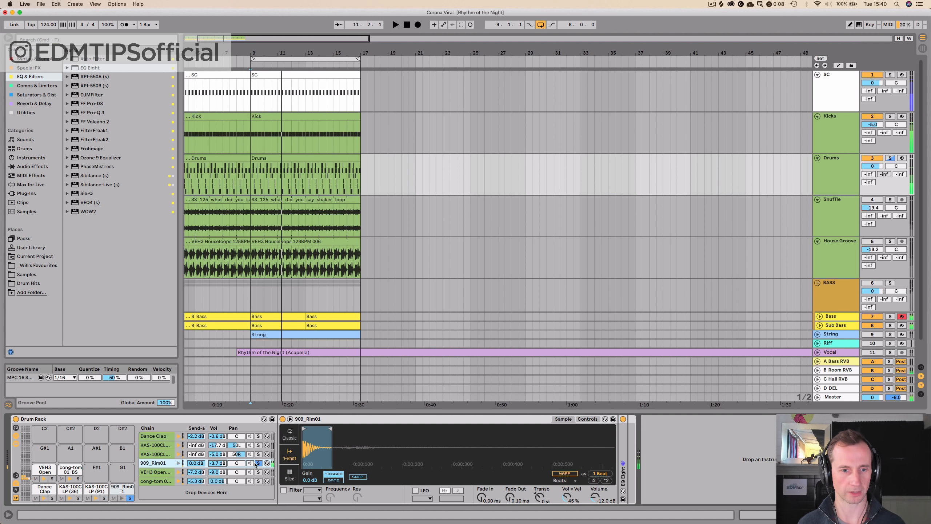
left_click_drag(215, 454, 216, 503)
left_click(217, 435)
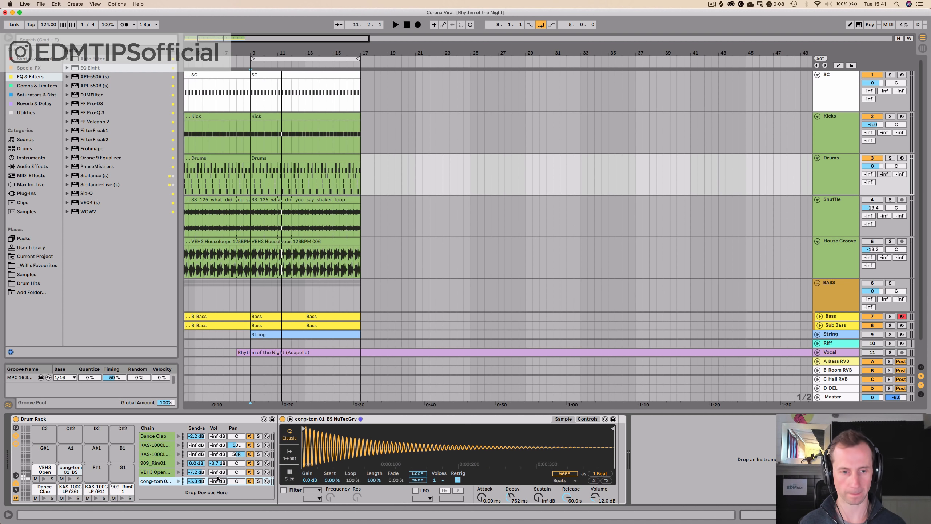
key("space")
left_click_drag(218, 463, 221, 429)
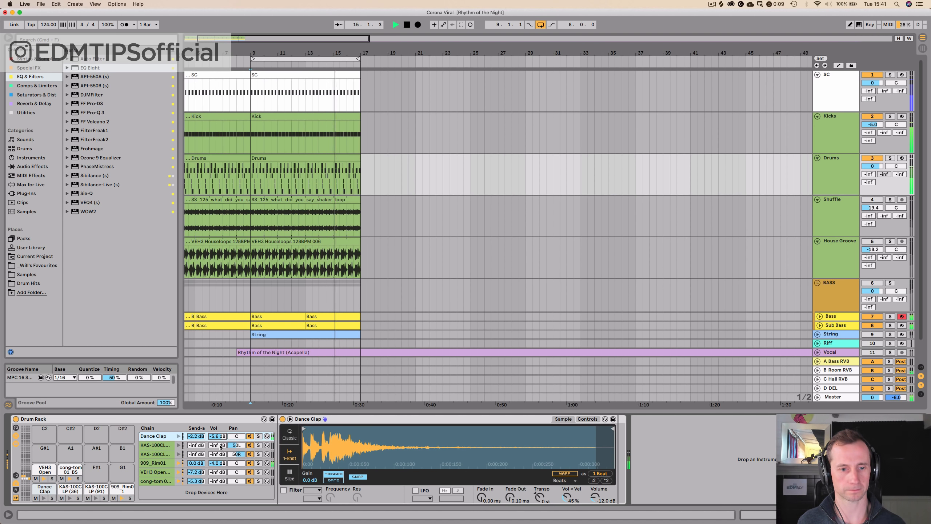
Set both KAS-100CLP chains to -14.6 dB, panned 30L and 30R, the VEH3 Open chain to -10.0 dB and the cong-tom chain to -4.0 dB
mouse_move(217, 445)
left_mouse_down()
mouse_move(218, 453)
mouse_move(218, 443)
left_mouse_up()
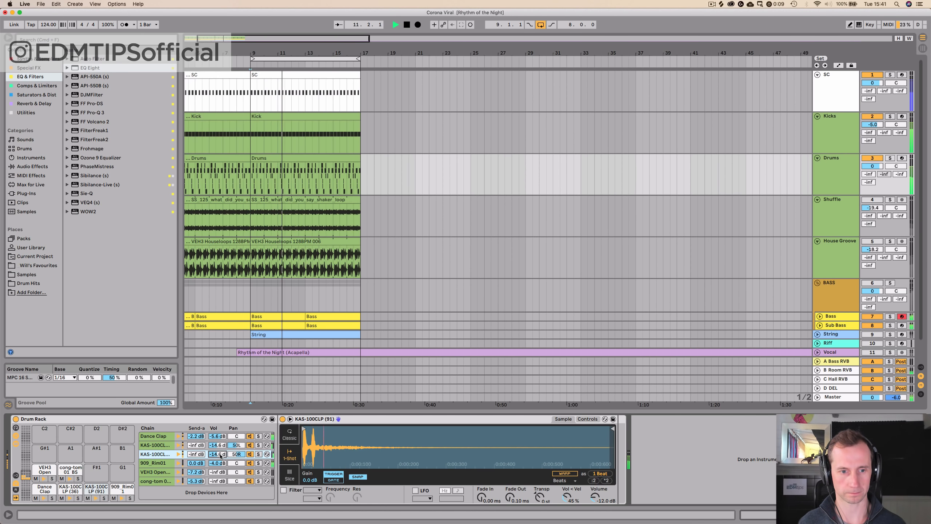
left_click_drag(236, 444, 237, 440)
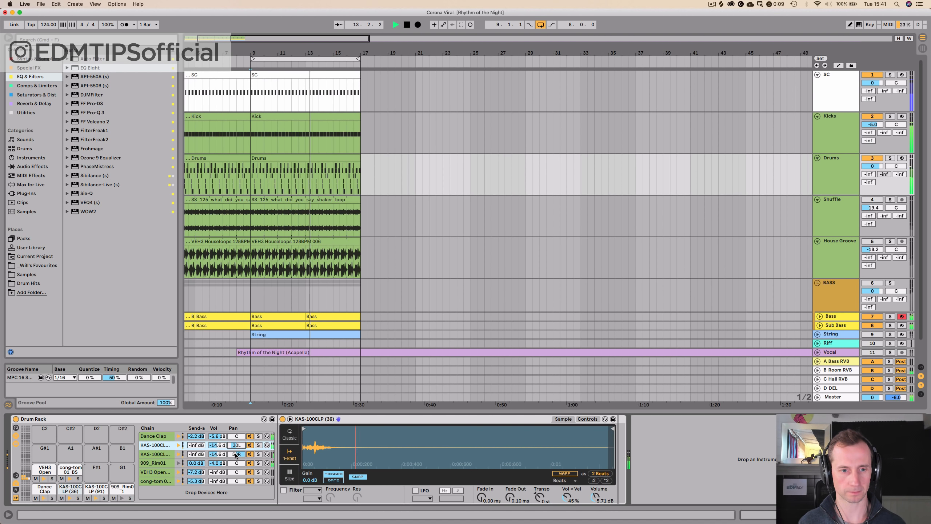
left_click_drag(236, 454, 235, 460)
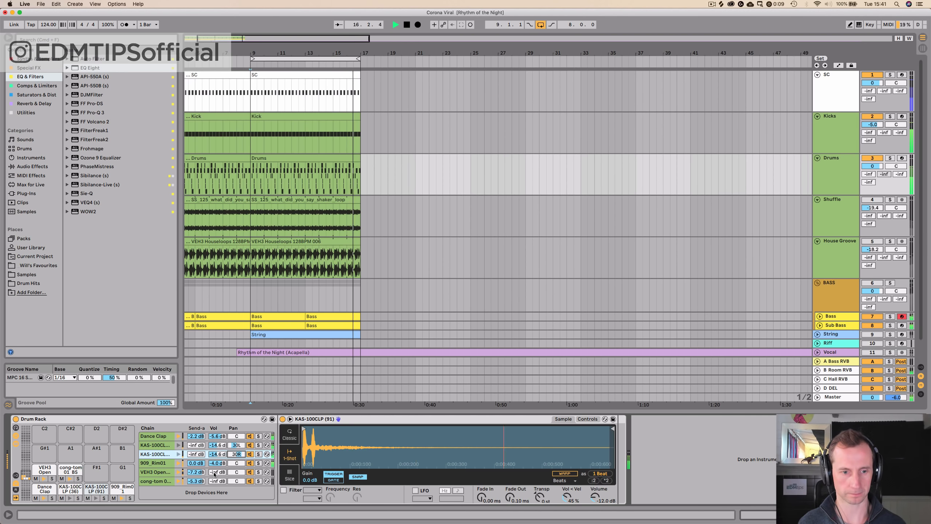
left_click_drag(214, 473, 215, 462)
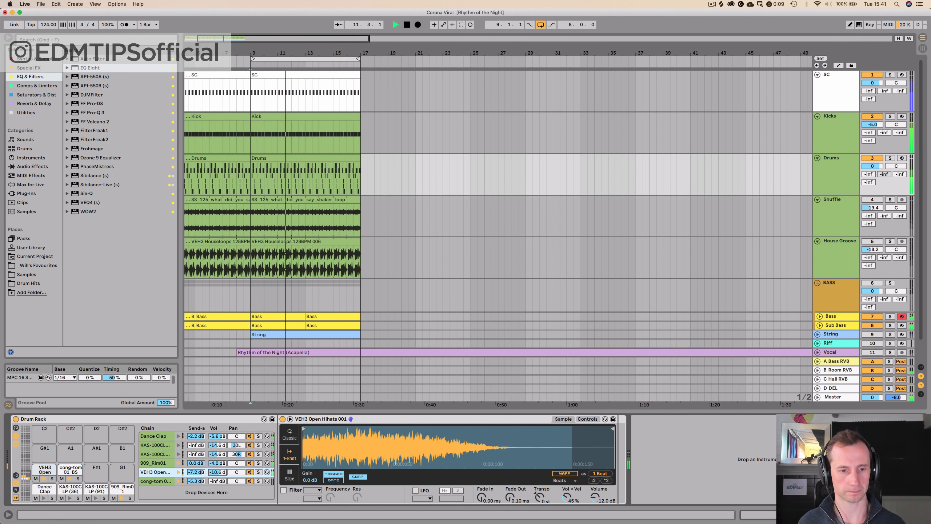
left_click_drag(218, 474, 217, 479)
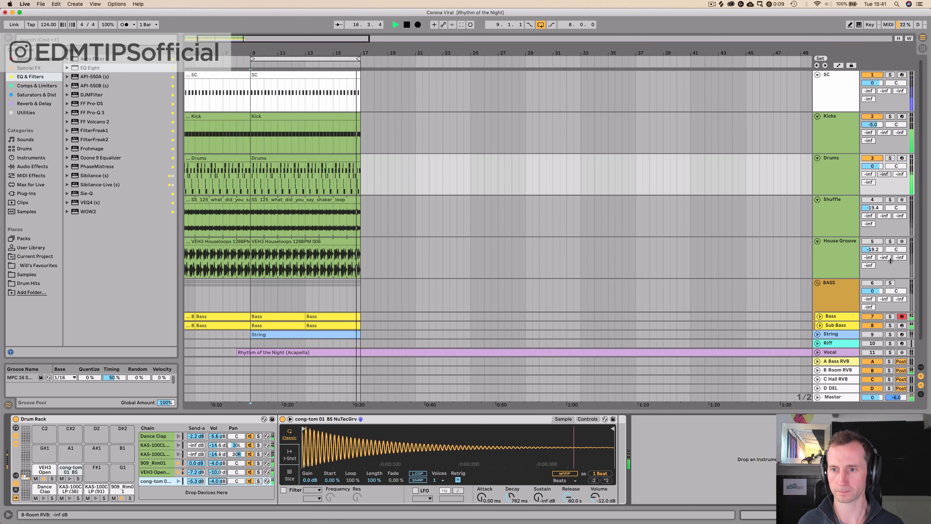
Review the devices on the BASS group and the Kicks track during playback, and stop playback
left_click(838, 292)
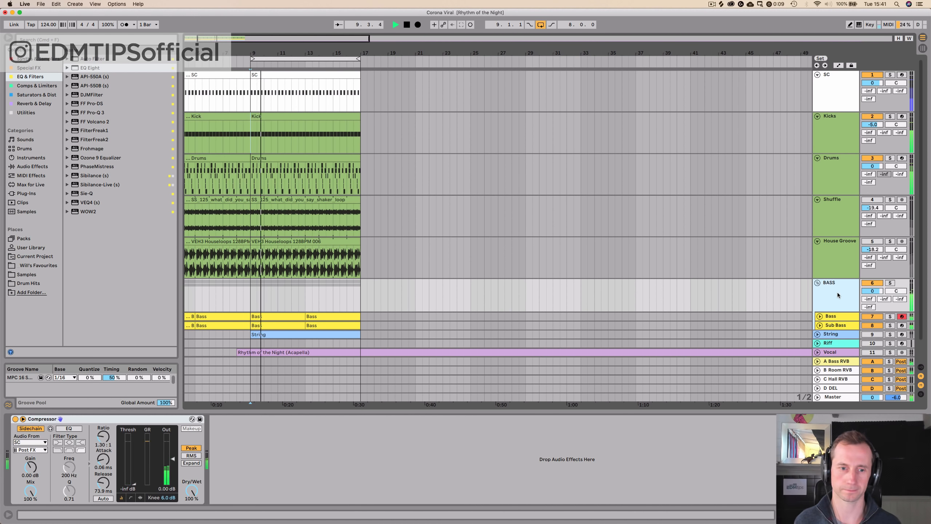
left_click(834, 136)
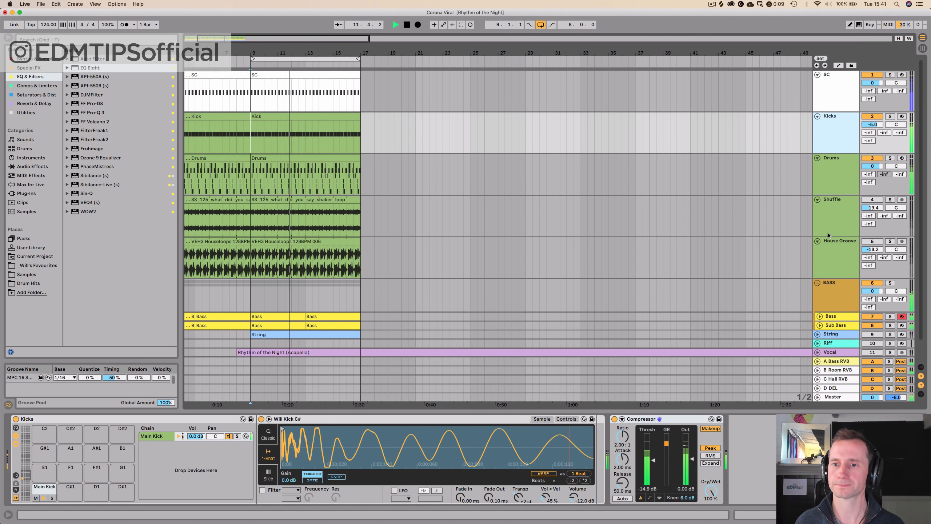
key("space")
Unmute the Shuffle track and play it with the kick, drums and bass
left_click(874, 201)
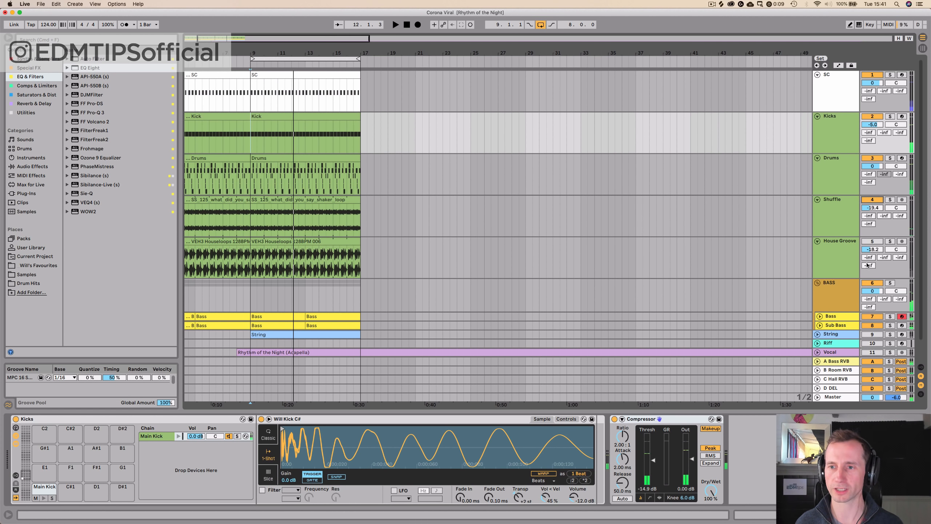
left_click(872, 282)
key("space")
Insert an EQ Eight before the Shuffle track's Compressor, raise its low cut and boost the highs by 6.82 dB at 5.50 kHz
left_click(844, 218)
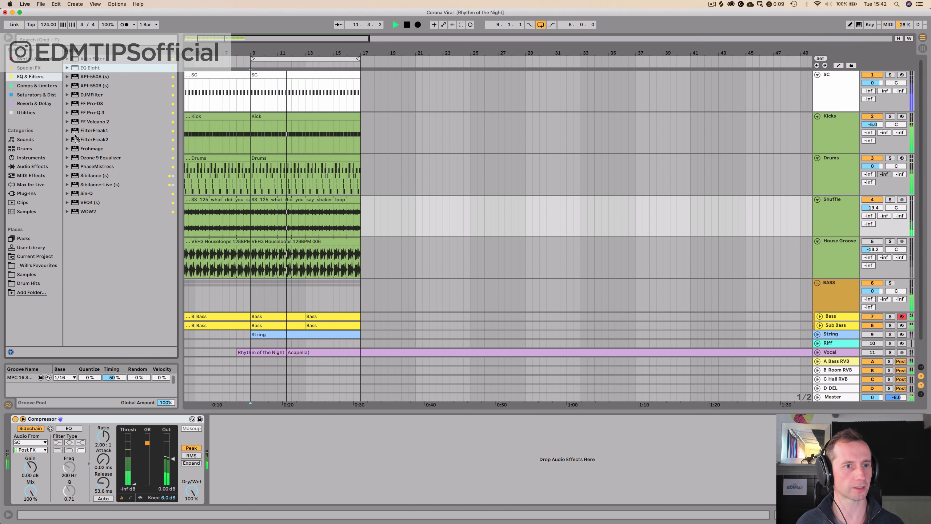
left_click_drag(8, 430, 7, 438)
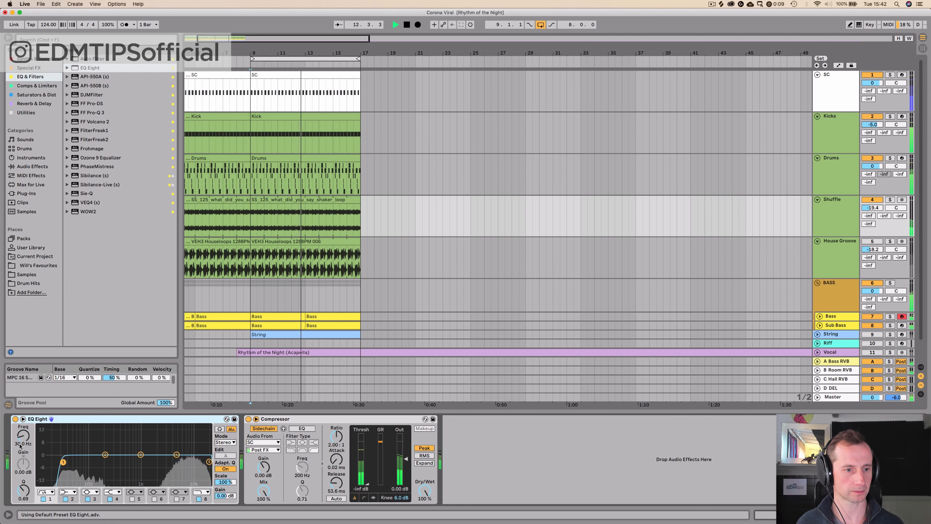
left_click_drag(75, 462, 178, 442)
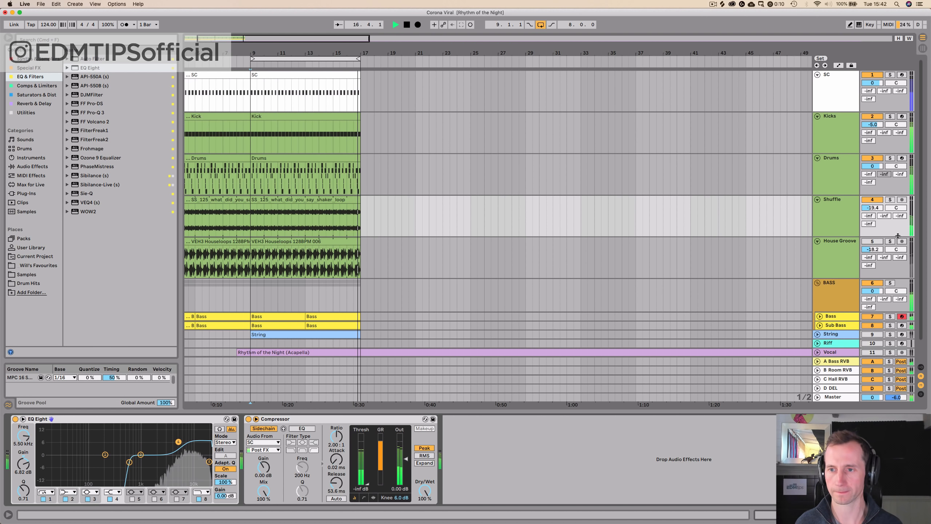
Unmute the House Groove track and play it with the rest of the mix
key("space")
left_click(851, 250)
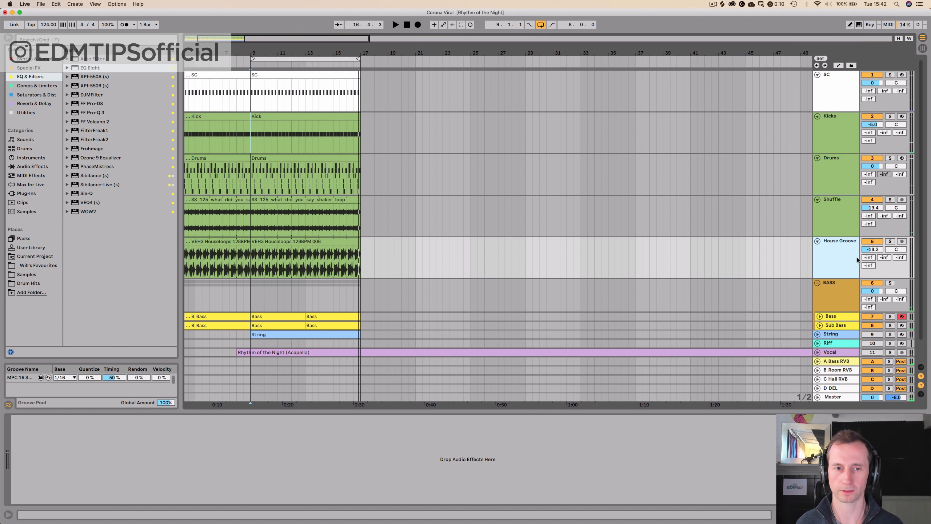
key("space")
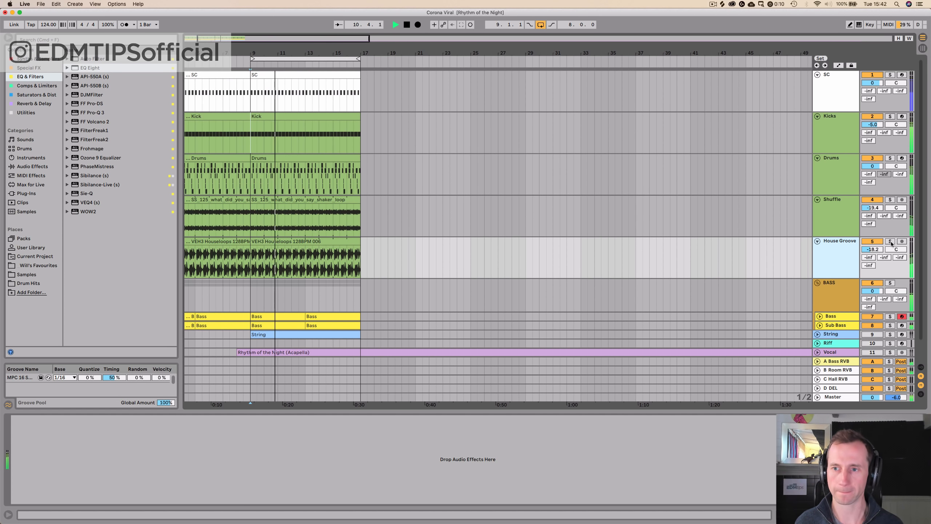
Copy the Shuffle track's sidechain Compressor onto the House Groove track
left_click(838, 256)
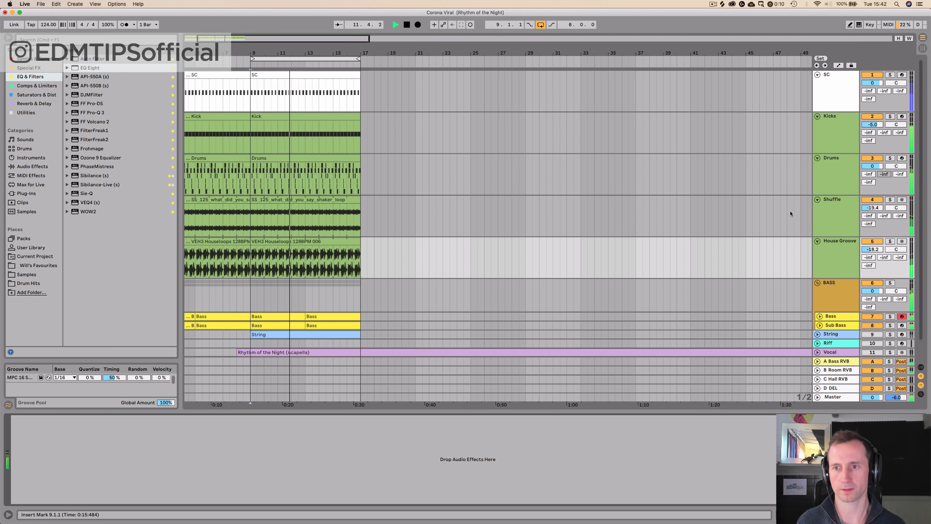
left_click(832, 223)
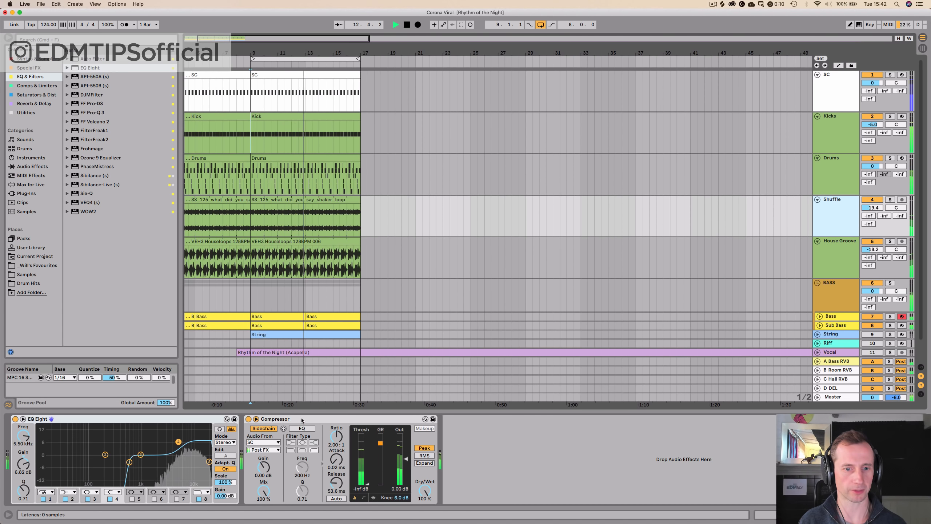
key("Down")
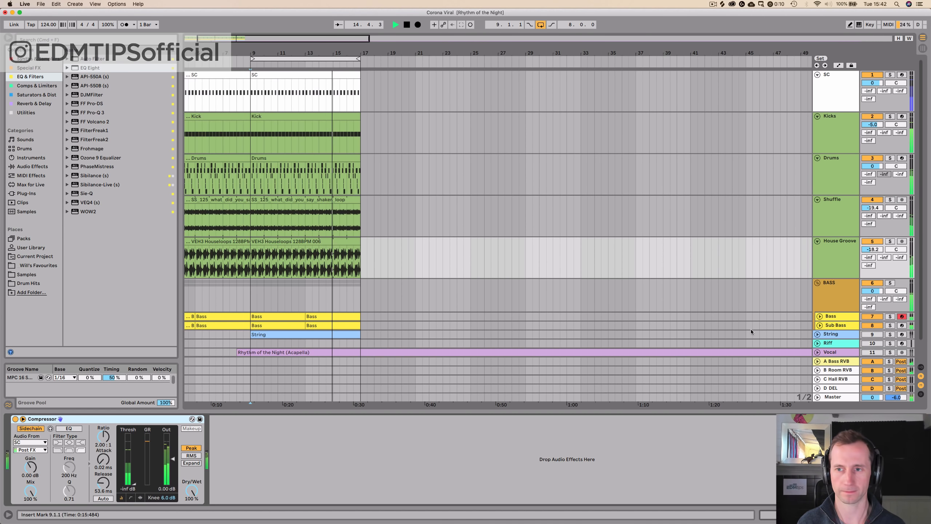
Audition the House Groove track in solo, clear the solo and play the full groove
left_click(891, 242)
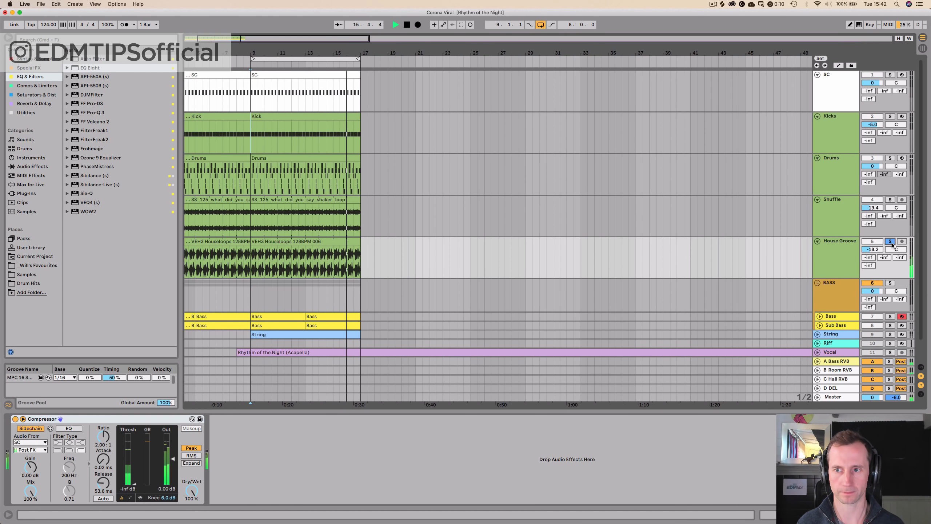
left_click(890, 242)
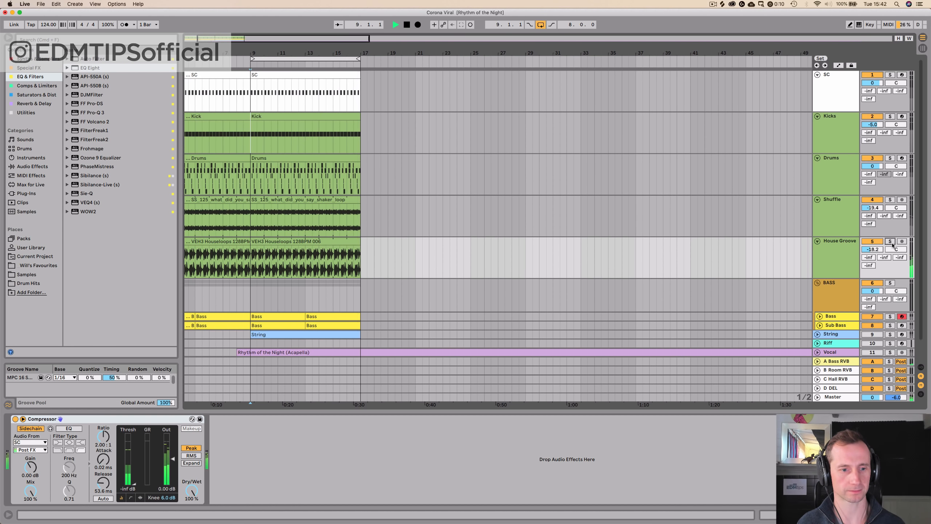
key("space")
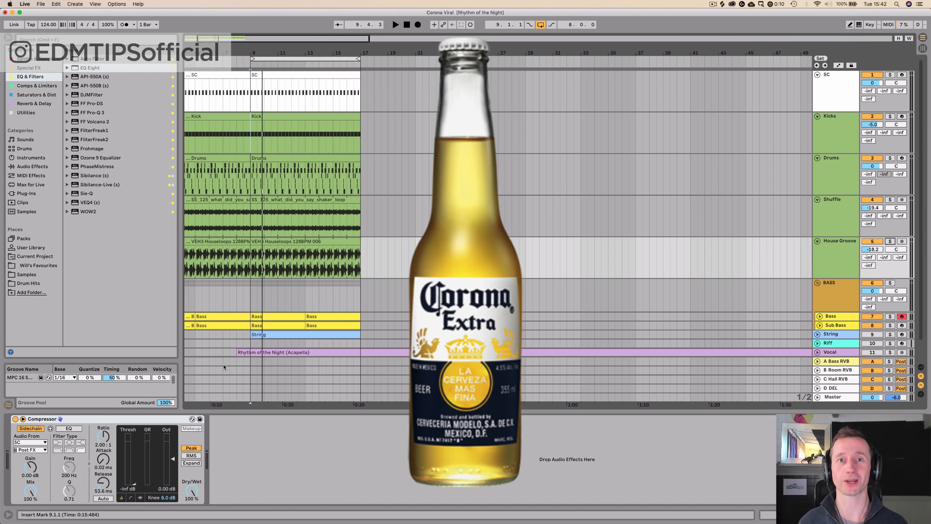
key("space")
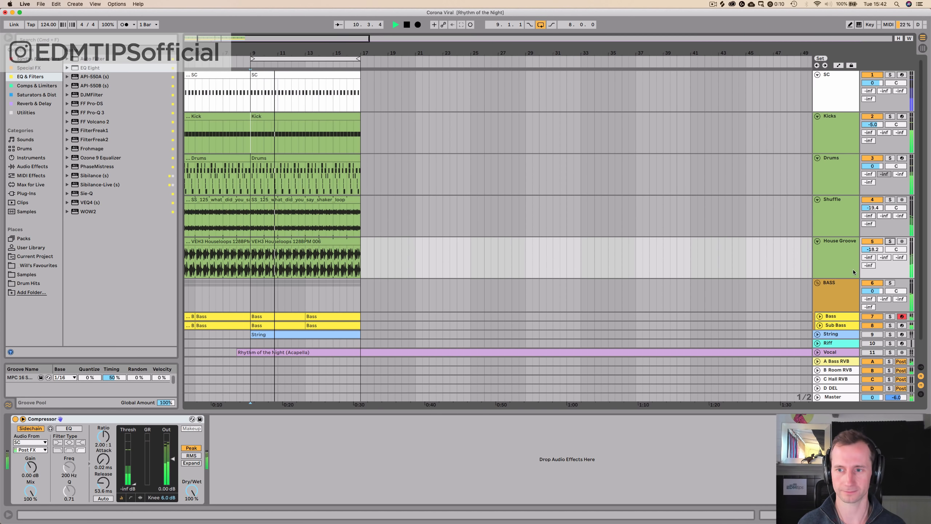
Unfold and unmute the Vocal track and play the mix from the start of the Rhythm of the Night (Acapella) clip
scroll(834, 308, "down", 2)
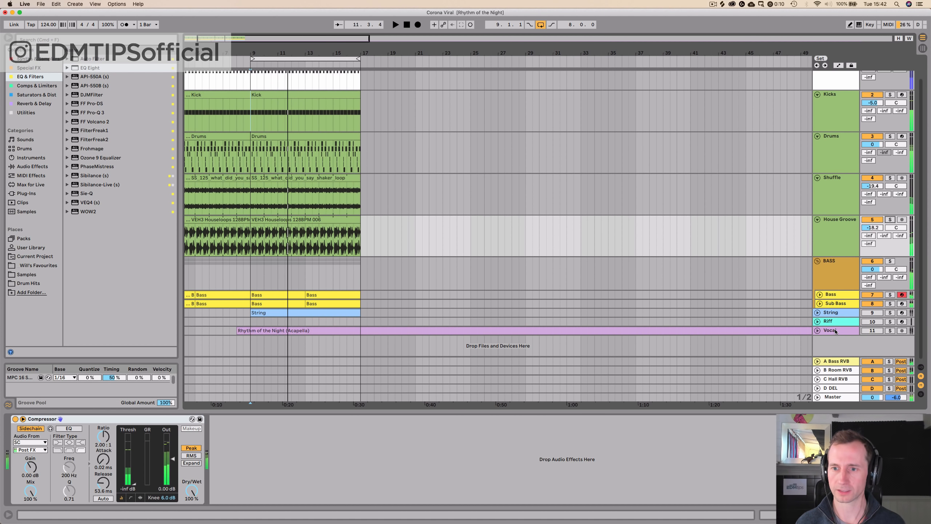
left_click(829, 331)
left_click(818, 331)
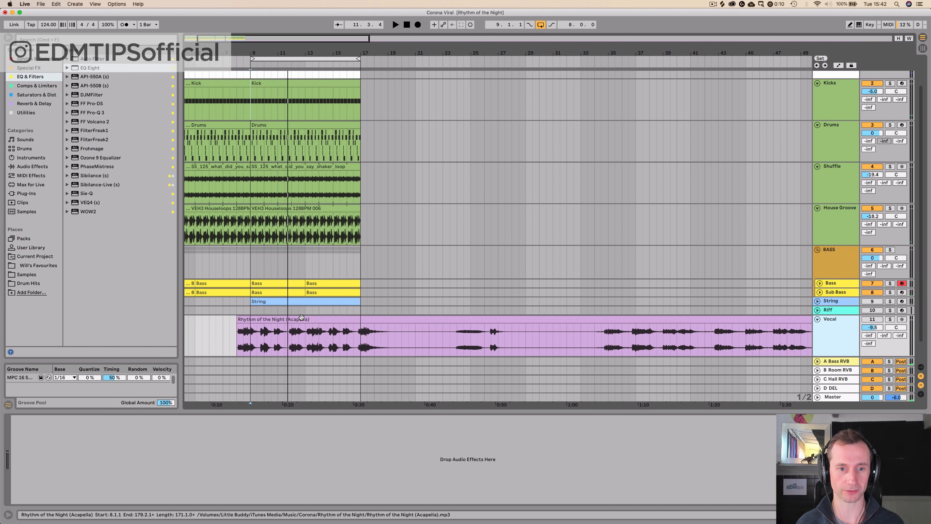
double_click(300, 331)
key("shift+Tab")
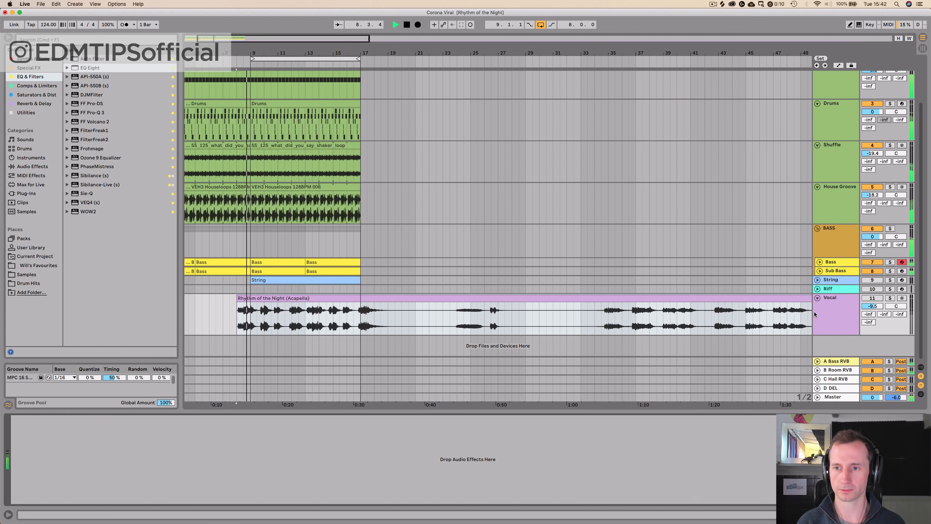
key("space")
left_click(873, 298)
key("space")
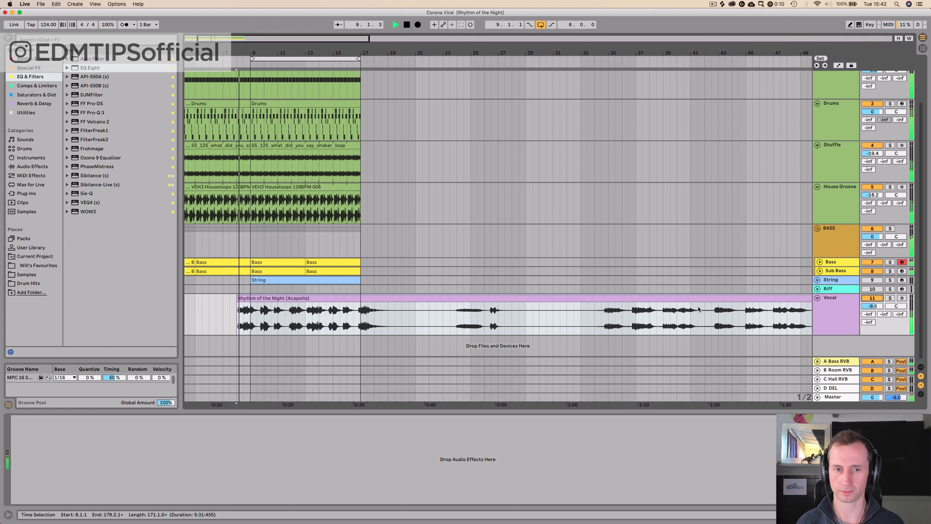
Transpose the Rhythm of the Night (Acapella) clip to -12 st and return to the track's device view
double_click(331, 309)
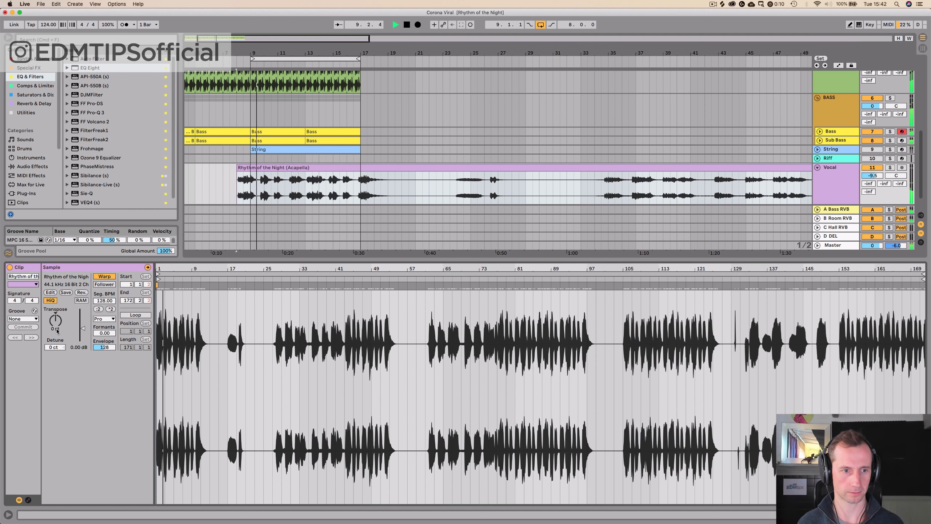
left_click_drag(57, 332, 62, 332)
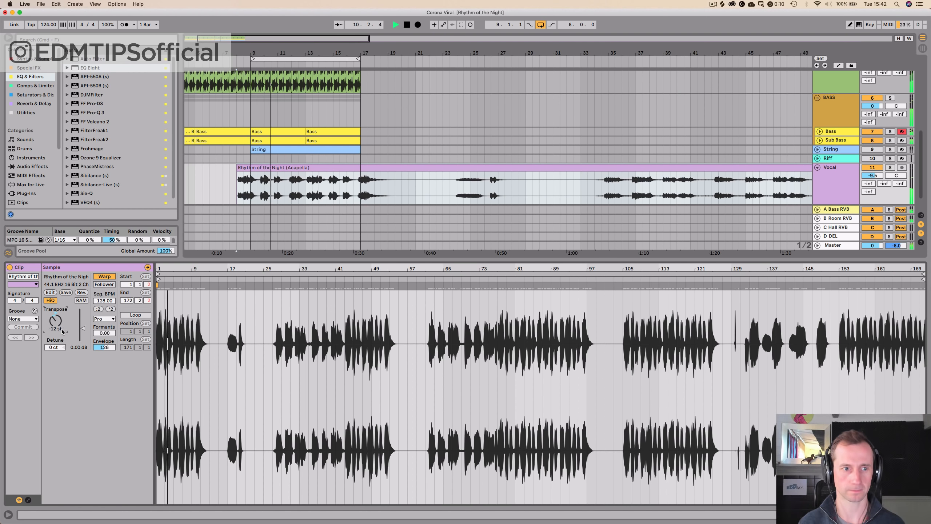
key("shift+Tab")
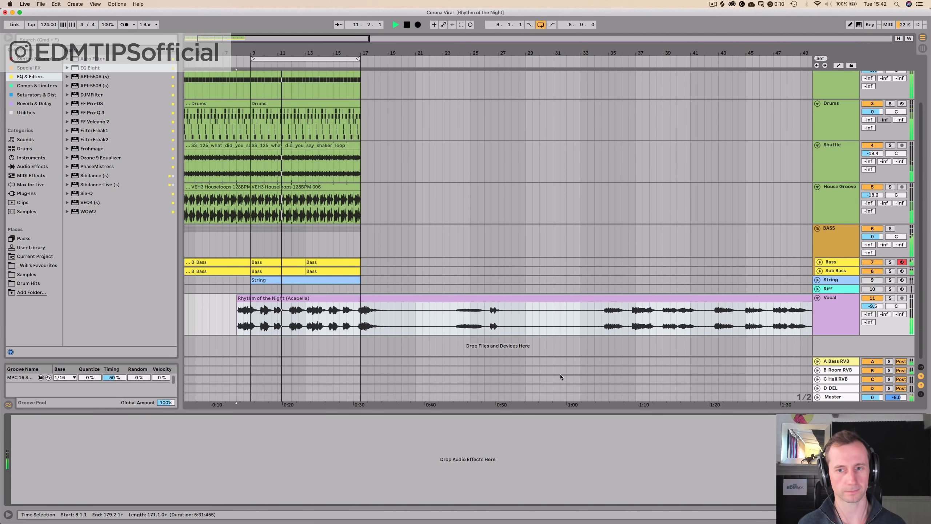
Stop playback and insert an EQ Eight on the Vocal track
left_click(817, 332)
left_click_drag(79, 69, 81, 299)
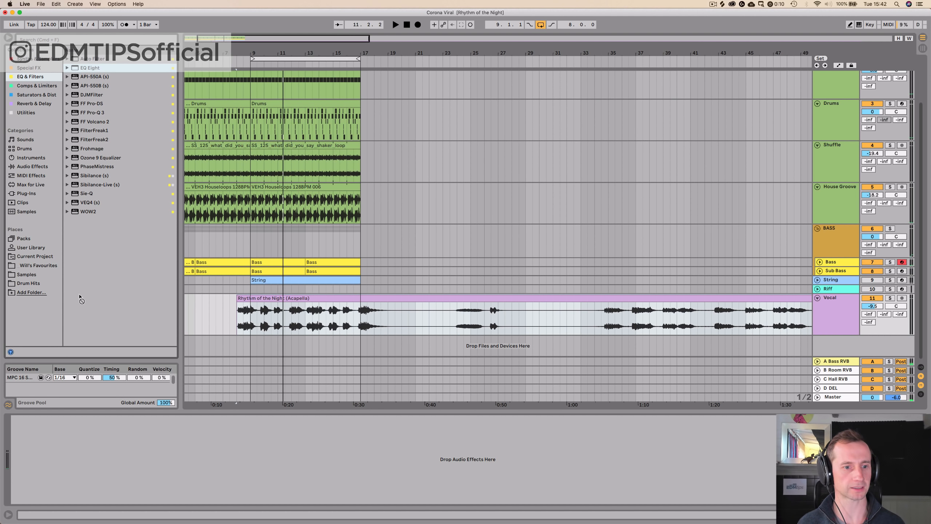
left_click_drag(60, 469, 60, 470)
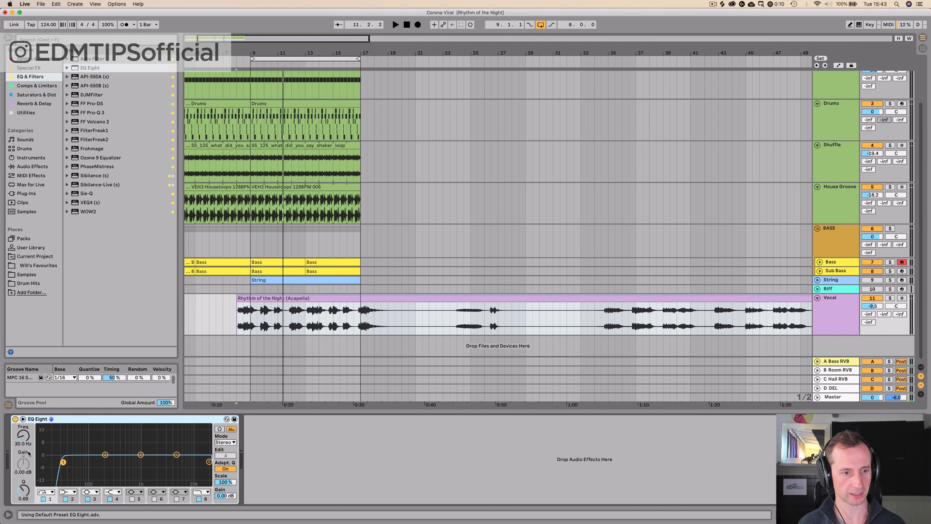
While playing, set the vocal EQ Eight's low cut to 122 Hz and add a 9.05 dB high-shelf boost at 3.23 kHz
key("space")
left_click_drag(23, 436, 22, 398)
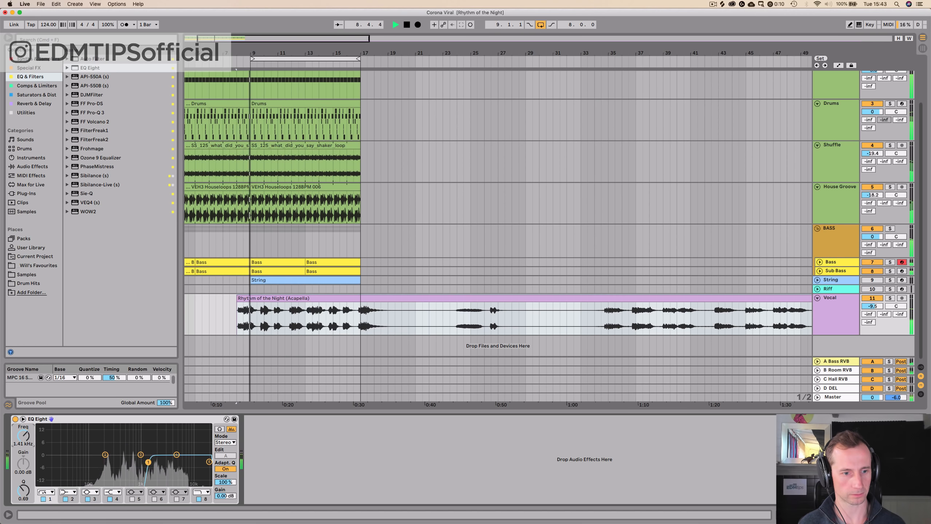
left_click_drag(148, 463, 94, 462)
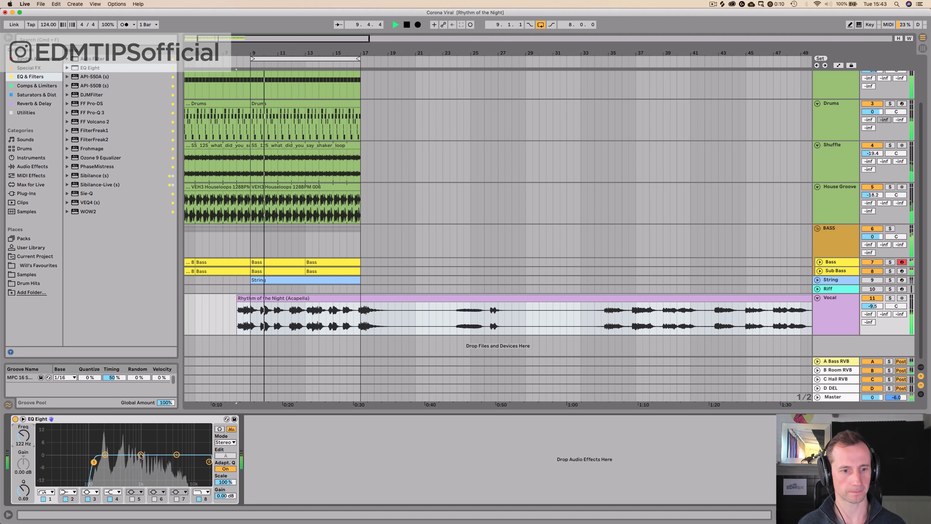
mouse_move(176, 455)
left_mouse_down()
mouse_move(178, 439)
mouse_move(167, 439)
left_mouse_up()
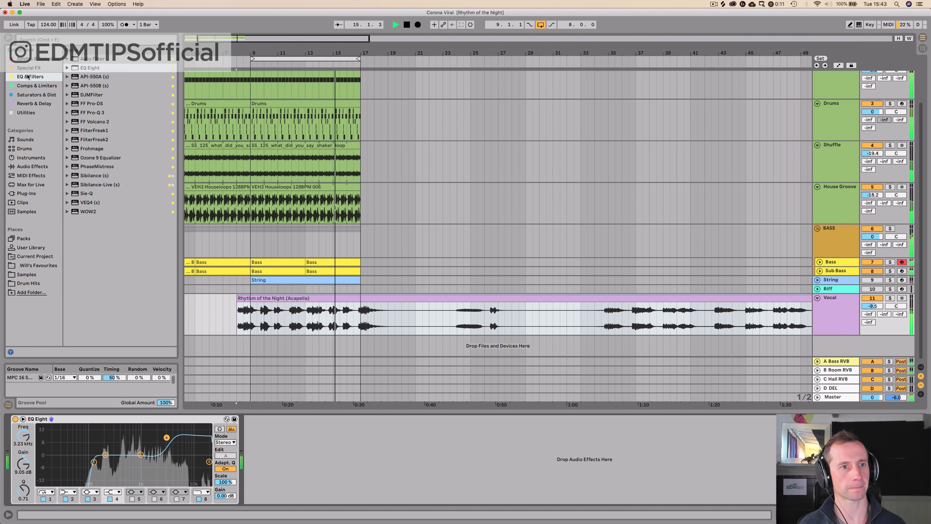
Add a Compressor after the vocal EQ Eight with a 2:1 ratio and -19.1 dB threshold, and audition it in the mix
left_click(30, 86)
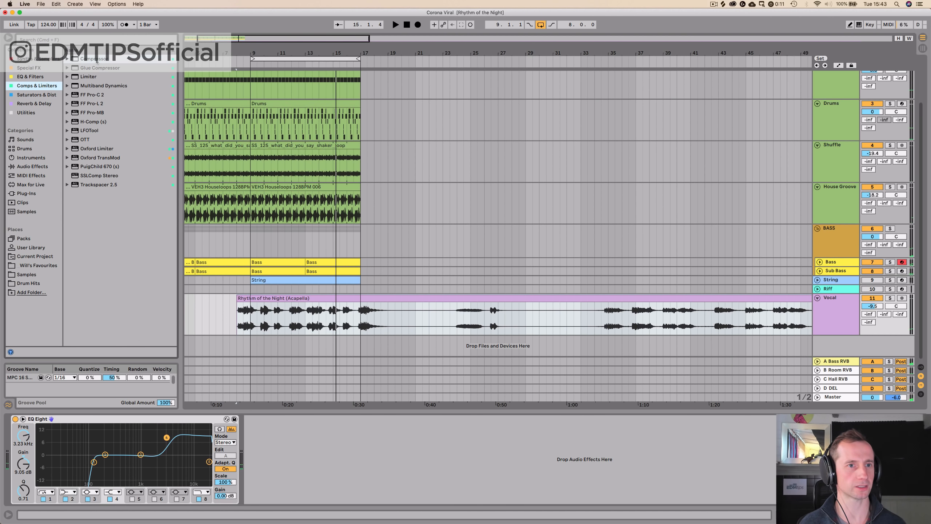
mouse_move(277, 457)
left_mouse_down()
mouse_move(288, 452)
mouse_move(287, 465)
left_mouse_up()
key("space")
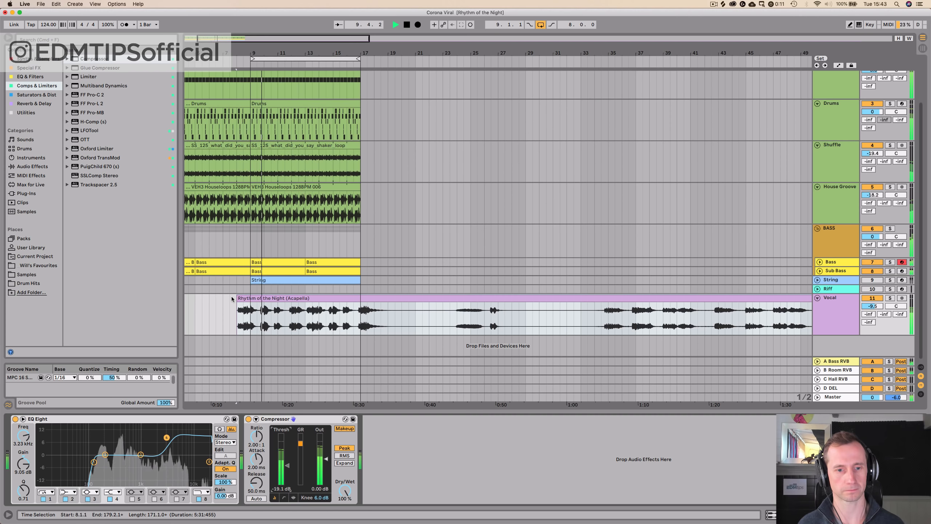
key("space")
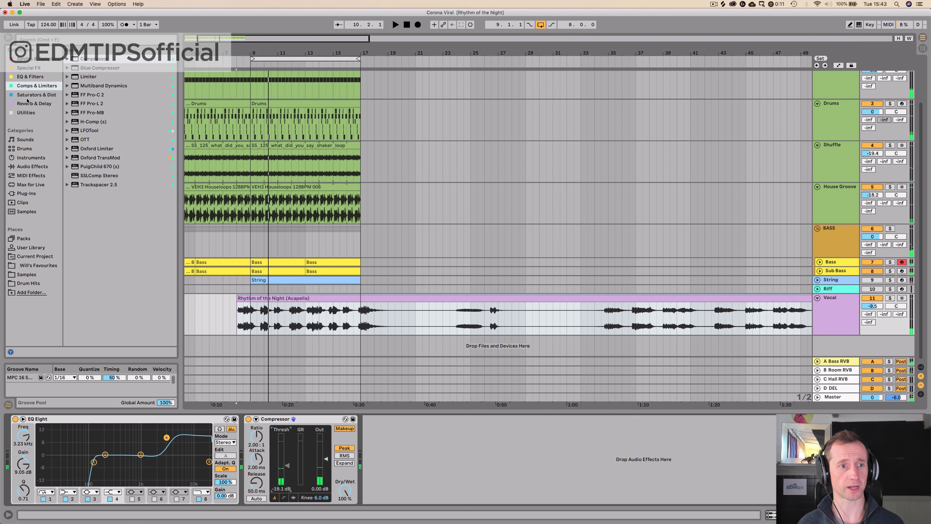
Add a Delay after the vocal Compressor with unlinked, unsynced times of 2.01 ms left and 8.15 ms right
left_click(27, 102)
left_click_drag(91, 61, 447, 180)
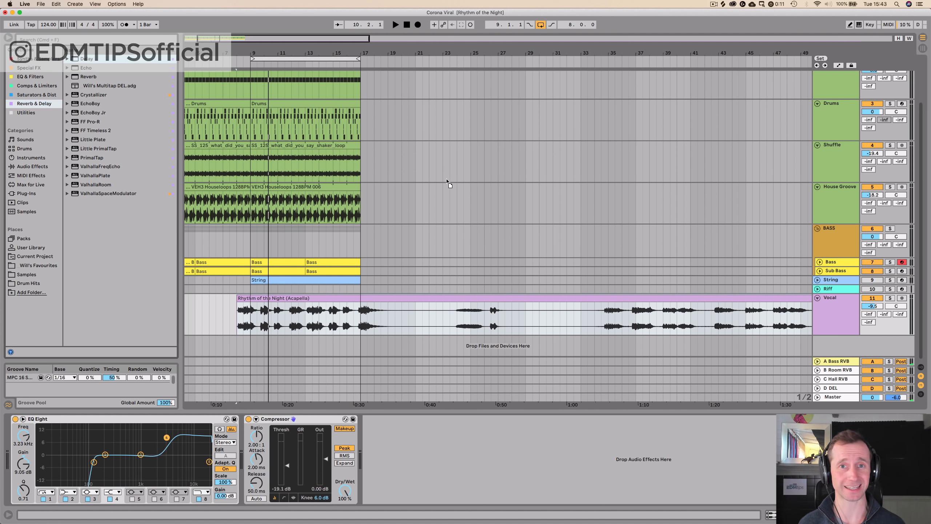
left_click_drag(432, 458, 432, 459)
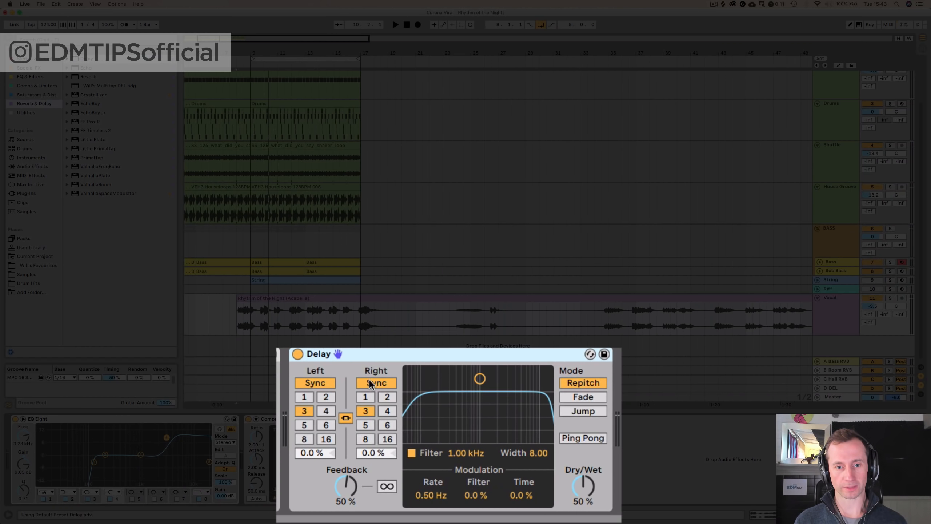
left_click(409, 434)
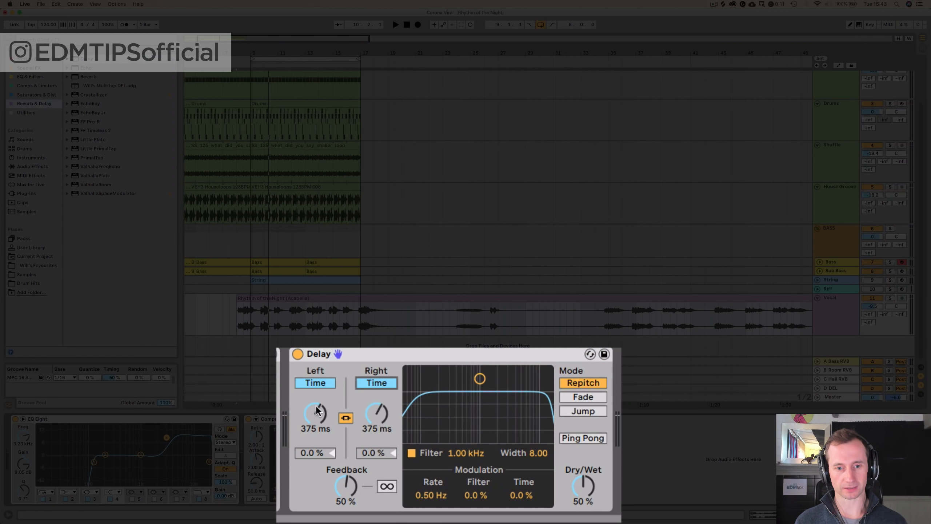
left_click(346, 418)
left_click(361, 384)
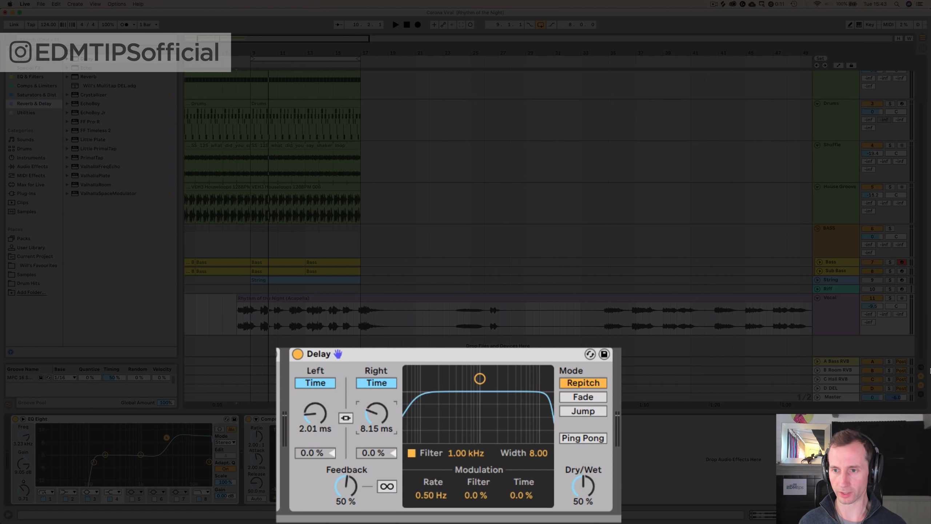
With Vocal soloed and playing, set the Delay to 100% wet, 0% feedback and Ping Pong, with a right delay time of 9.27 ms
left_click(889, 299)
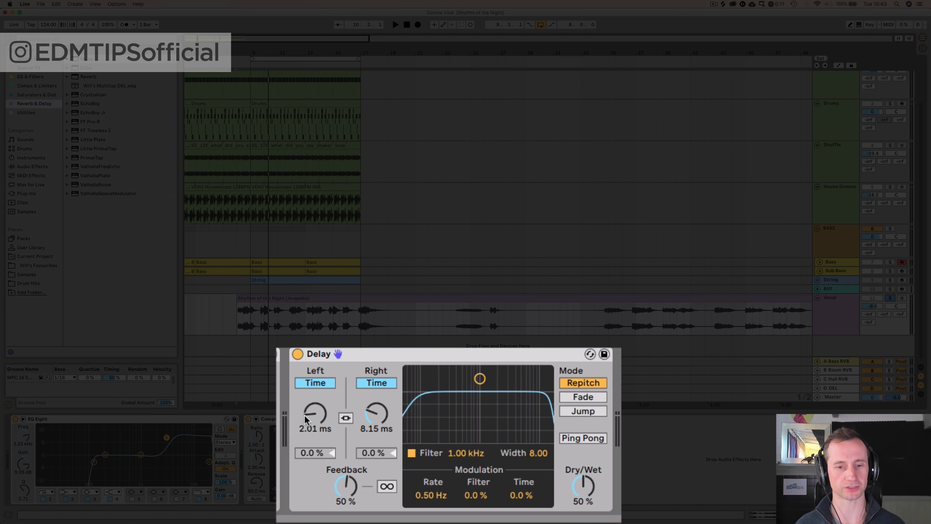
left_click_drag(584, 485, 583, 440)
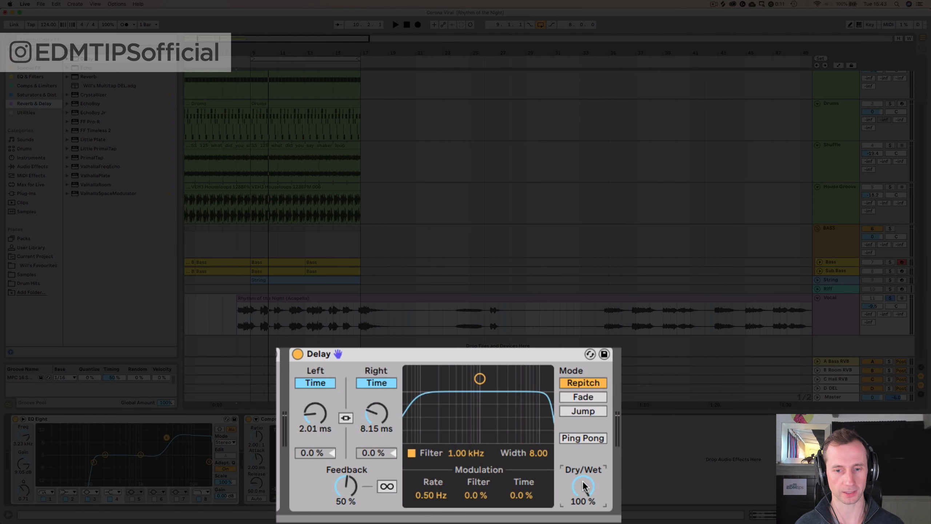
left_click_drag(346, 485, 346, 513)
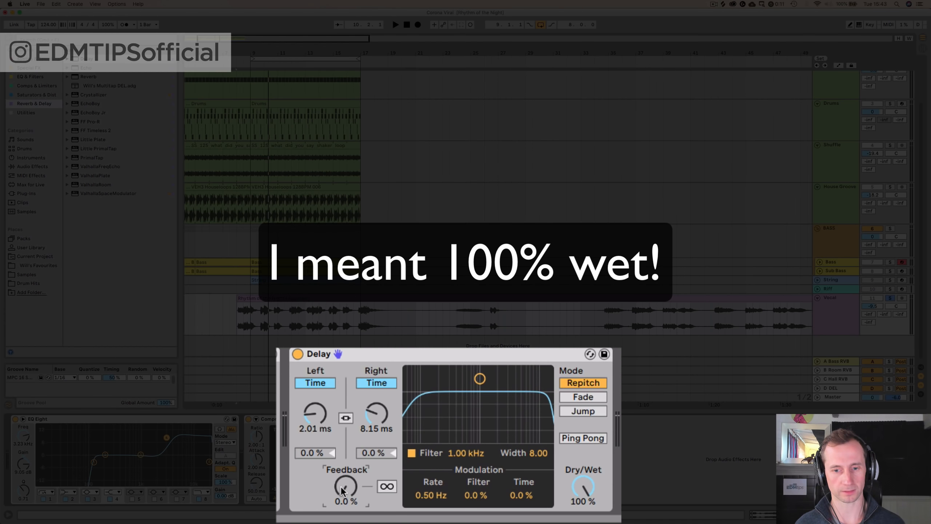
key("space")
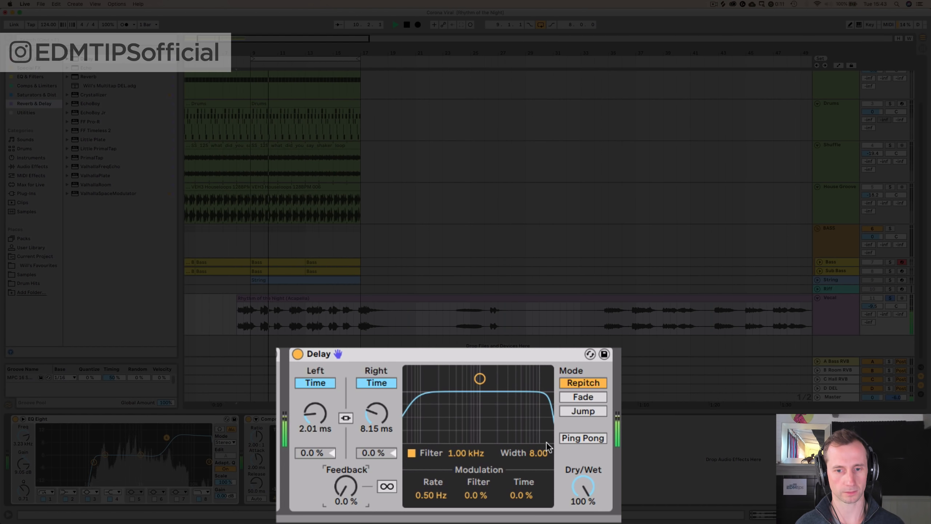
left_click(580, 443)
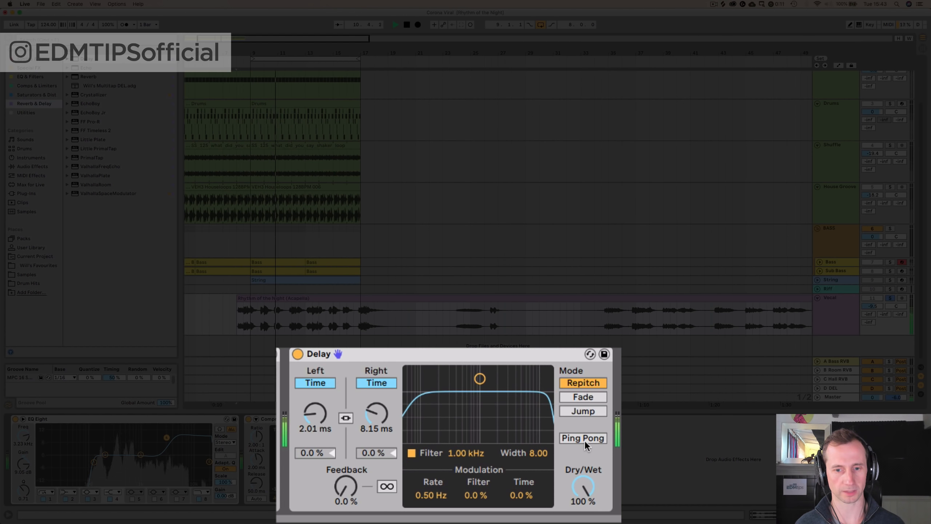
left_click(311, 418)
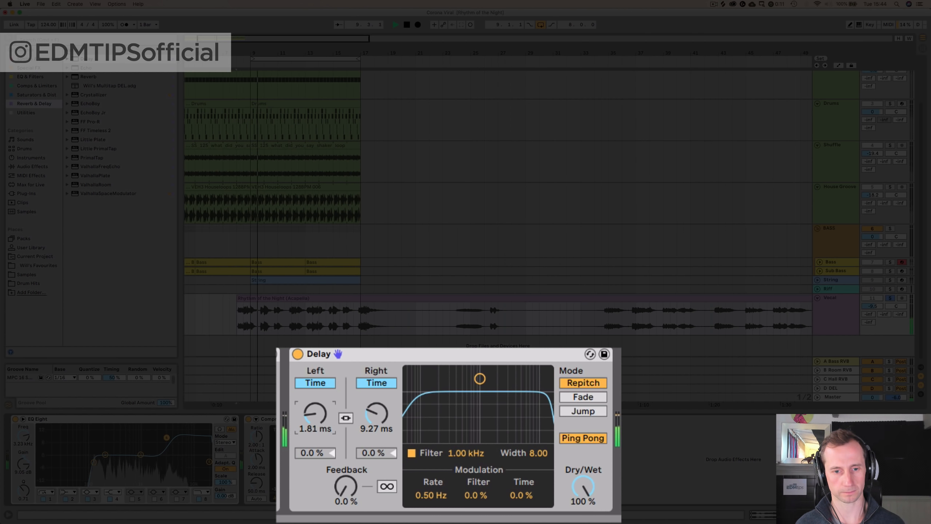
Compare the soloed vocal with the Delay bypassed and enabled
left_click(298, 355)
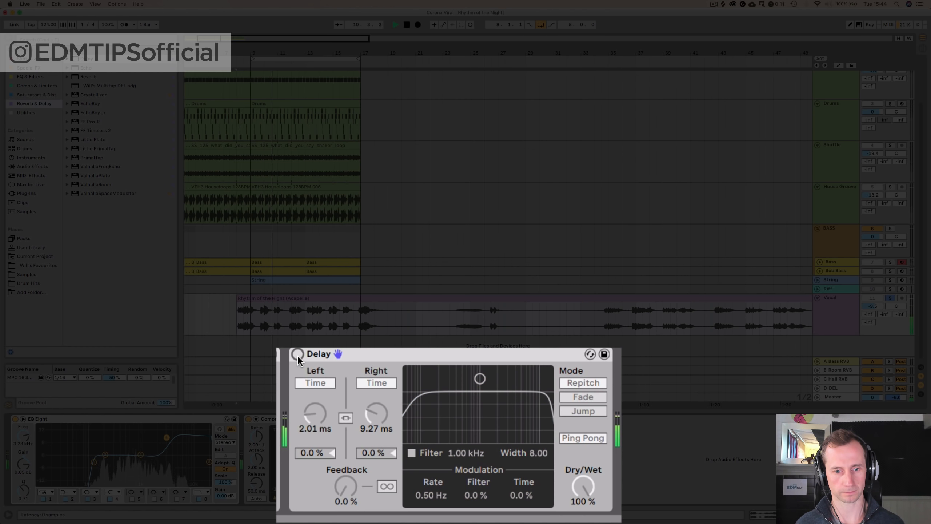
left_click(297, 355)
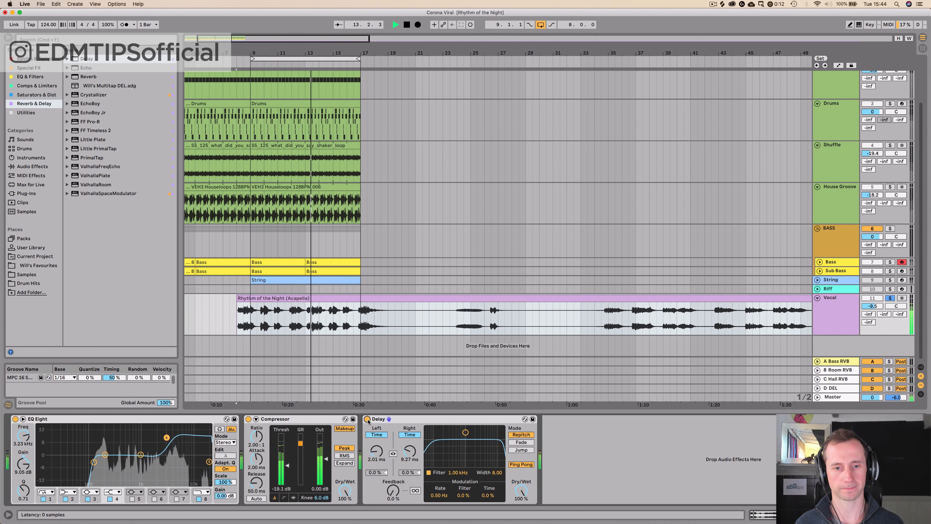
left_click(367, 420)
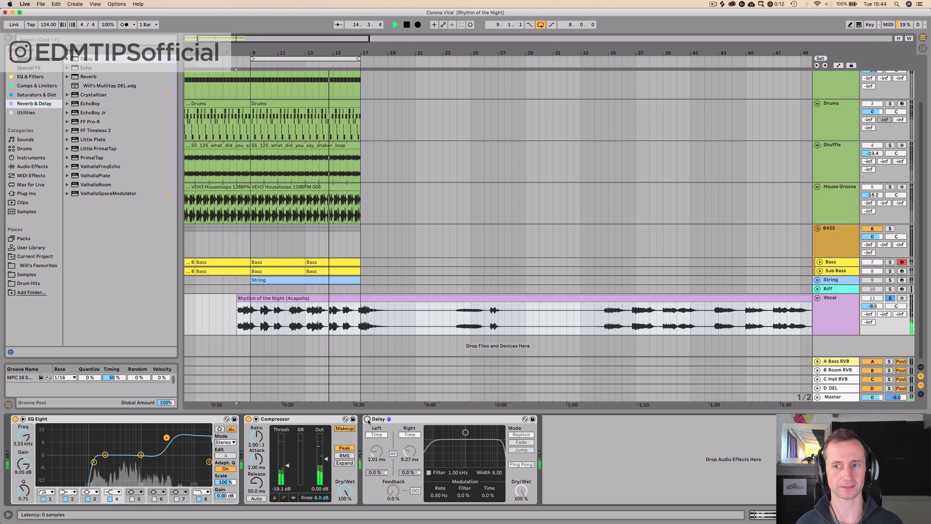
left_click(367, 420)
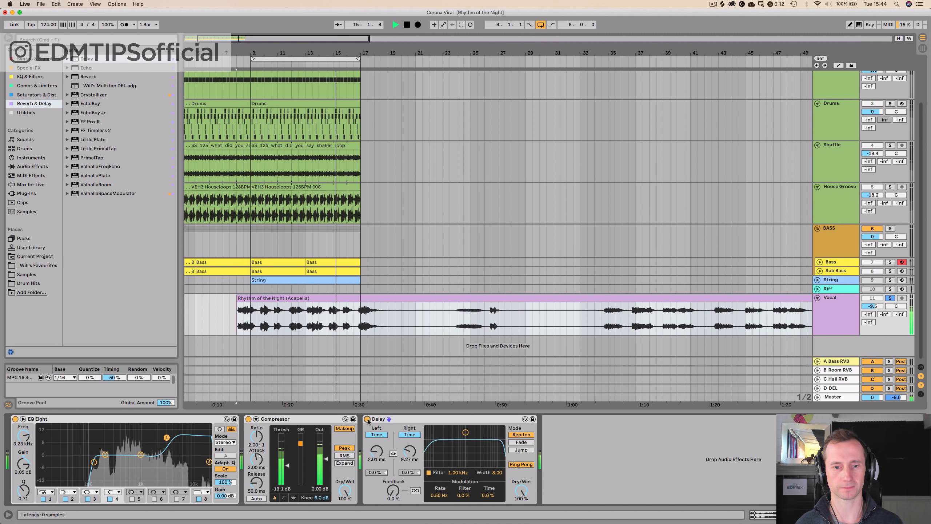
Add a Utility after the vocal Delay and set its balance to 9R
left_click(418, 420)
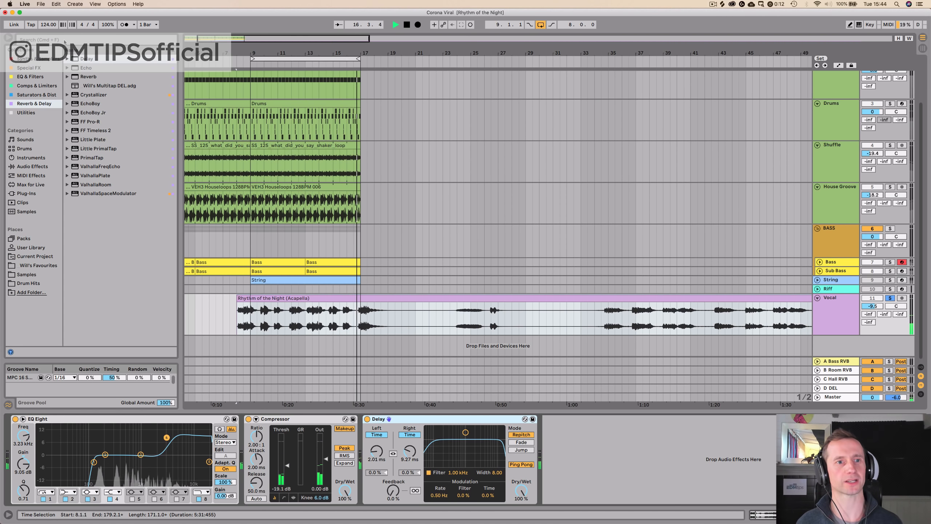
left_click(26, 113)
left_click_drag(88, 77, 587, 451)
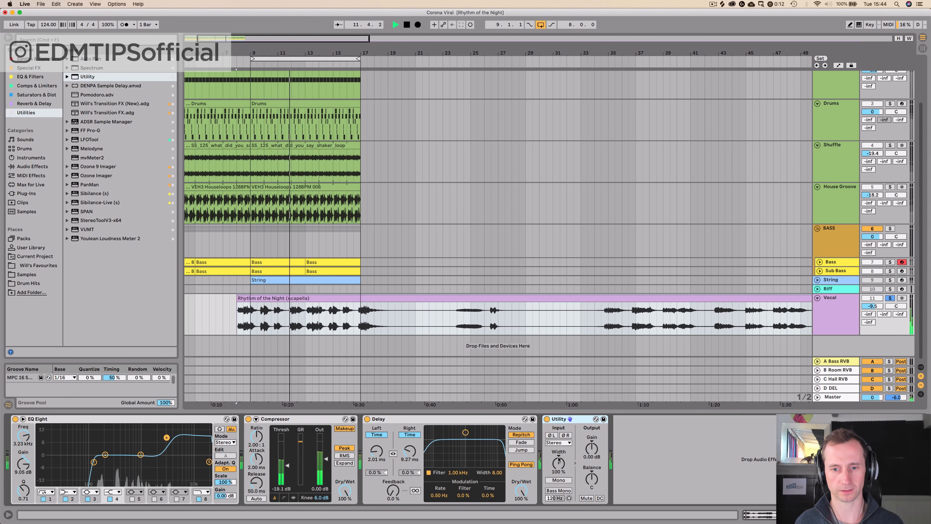
left_click(596, 475)
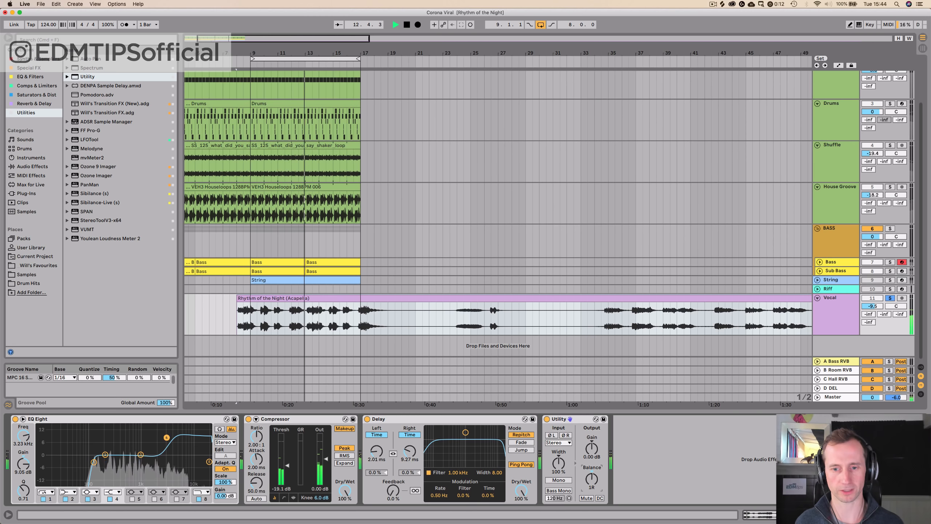
left_click_drag(592, 479, 592, 462)
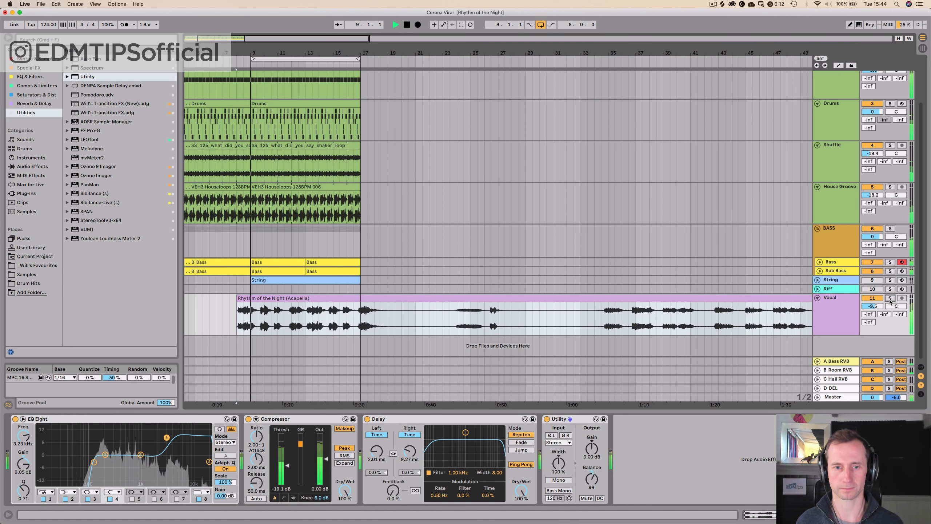
While the full mix plays, set the vocal Utility's stereo width to 73%
left_click(854, 306)
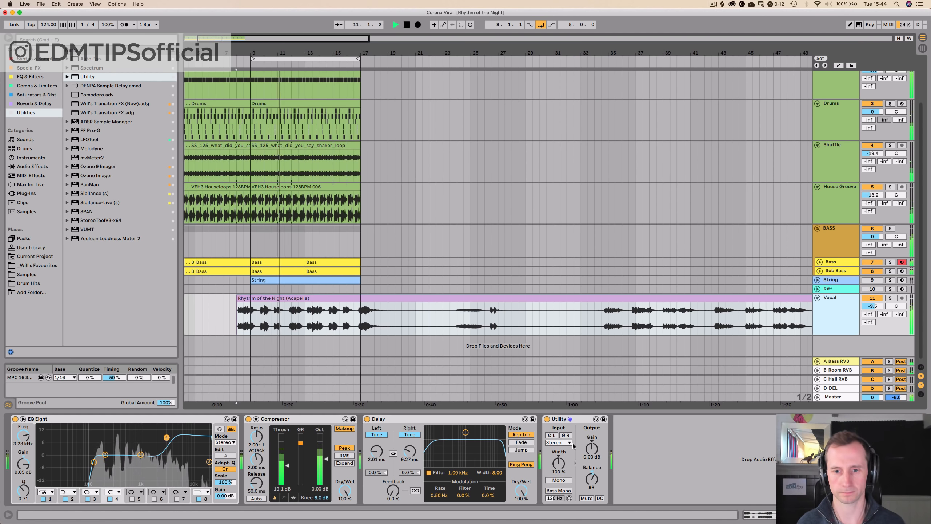
left_click_drag(560, 464, 559, 500)
key("space")
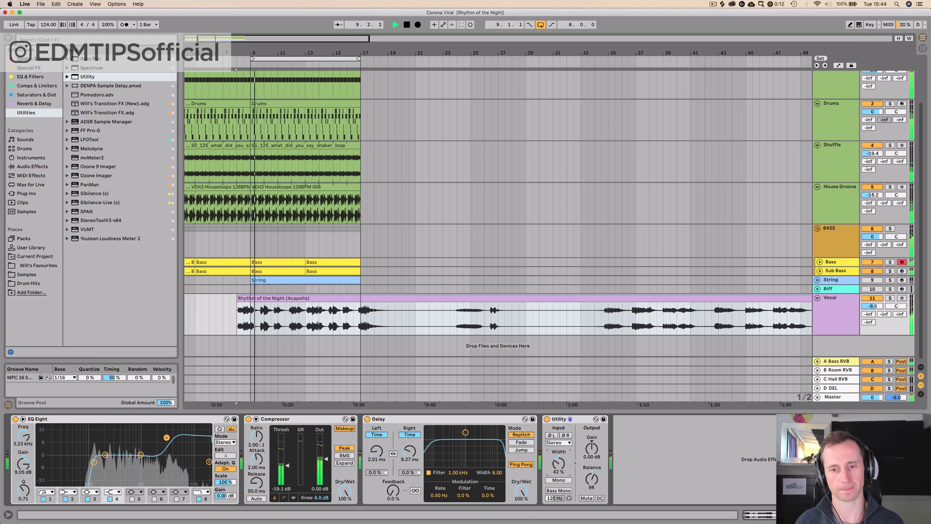
left_click_drag(559, 464, 560, 437)
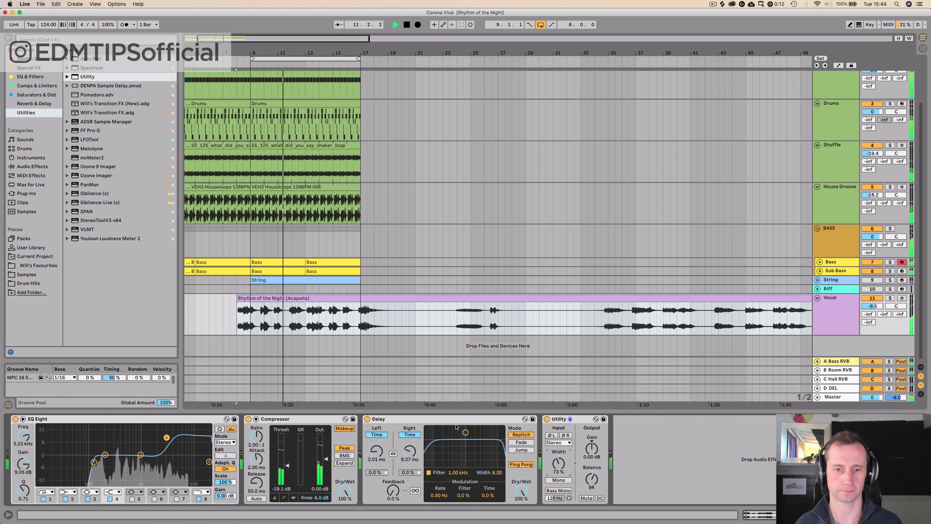
Collapse the vocal Delay, Utility and EQ Eight devices and fold the BASS group
double_click(434, 419)
double_click(434, 419)
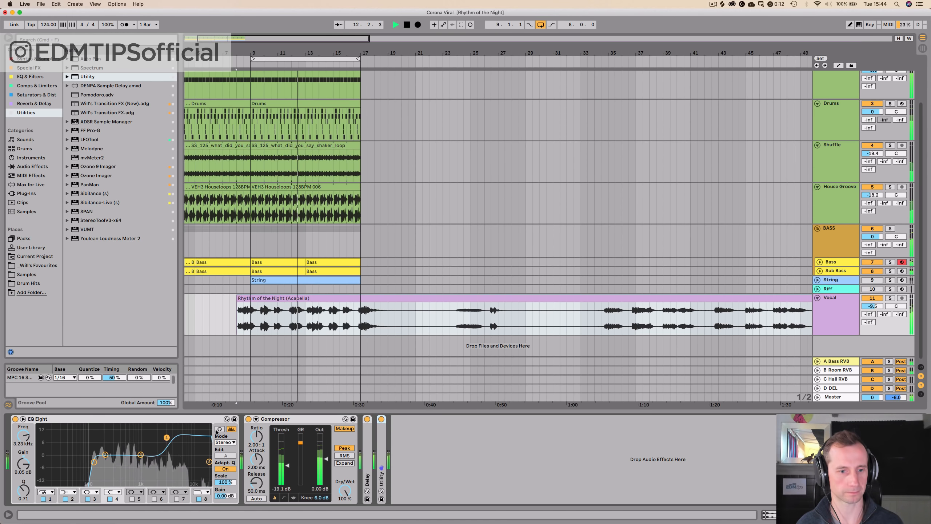
double_click(195, 420)
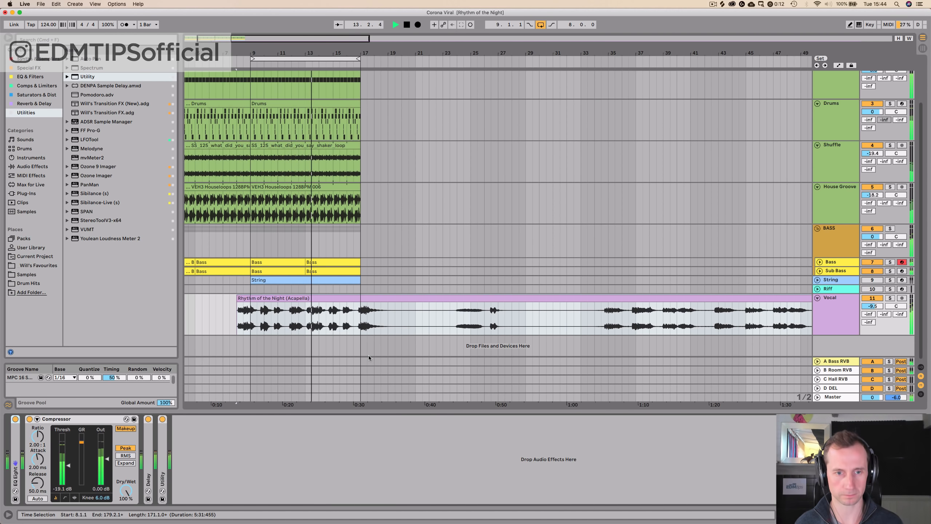
left_click(503, 298)
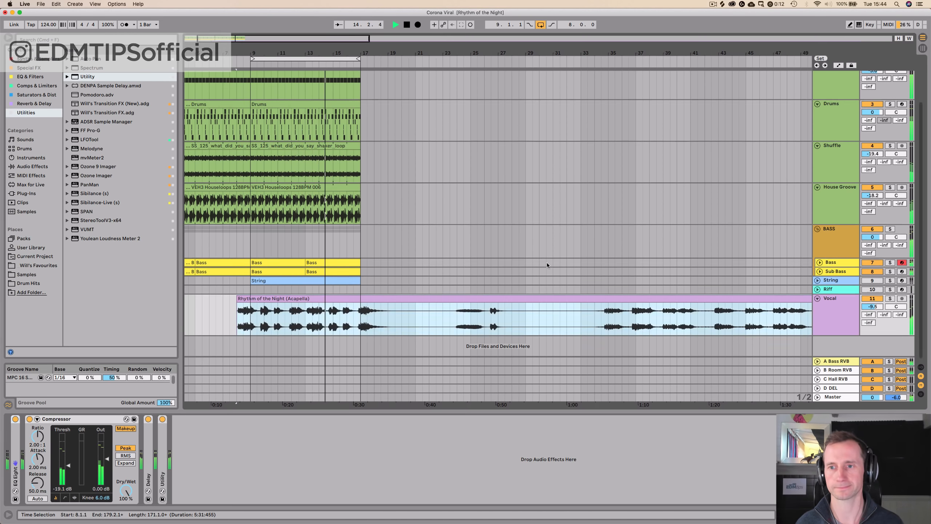
scroll(547, 262, "up", 1)
left_click(819, 233)
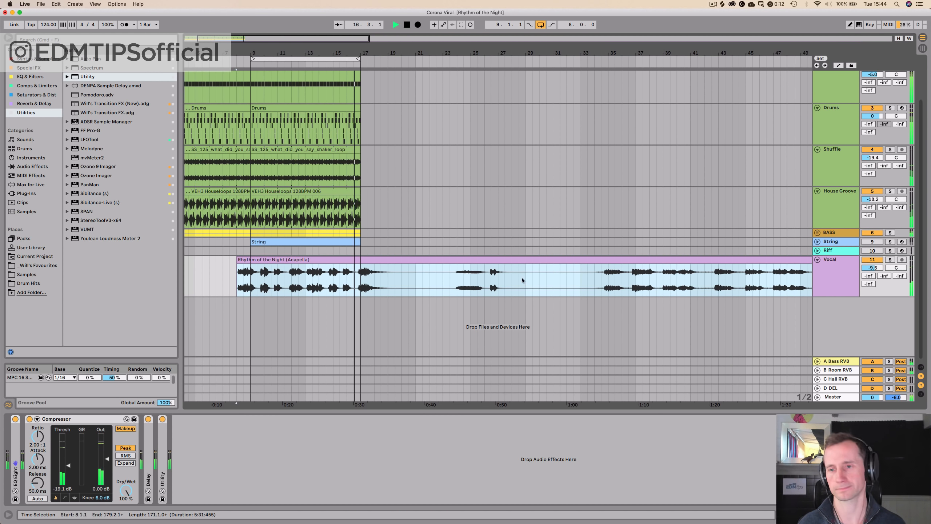
Stop playback, insert an audio track named Vocal DEL below Vocal, and give it the same purple colour
key("space")
left_click(233, 277)
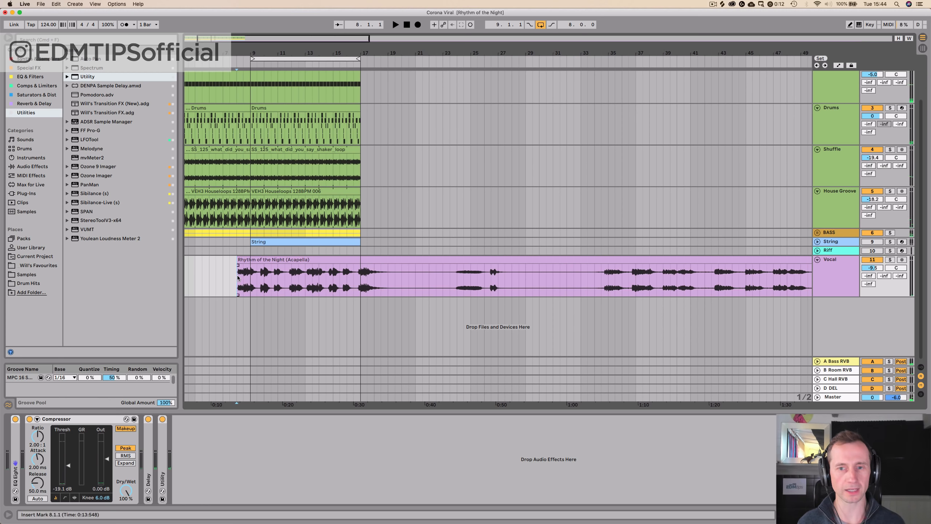
key("super+t")
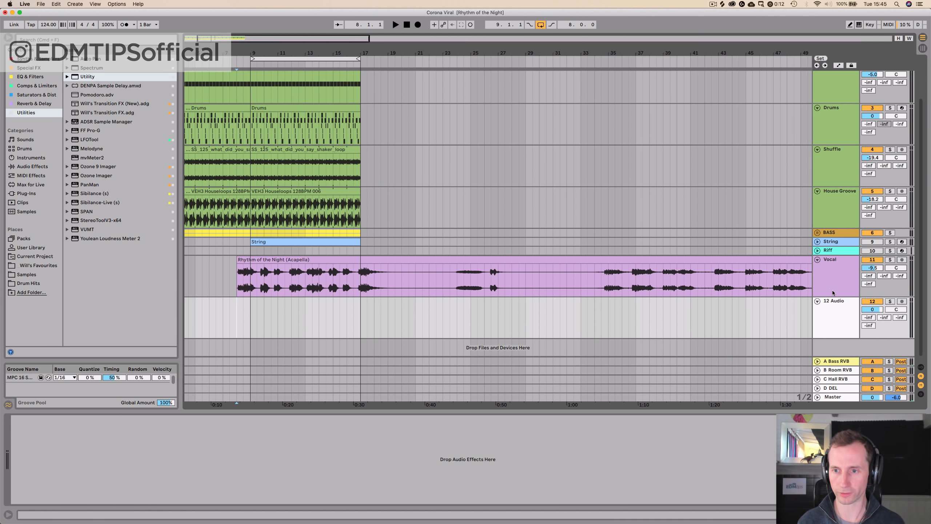
type("V")
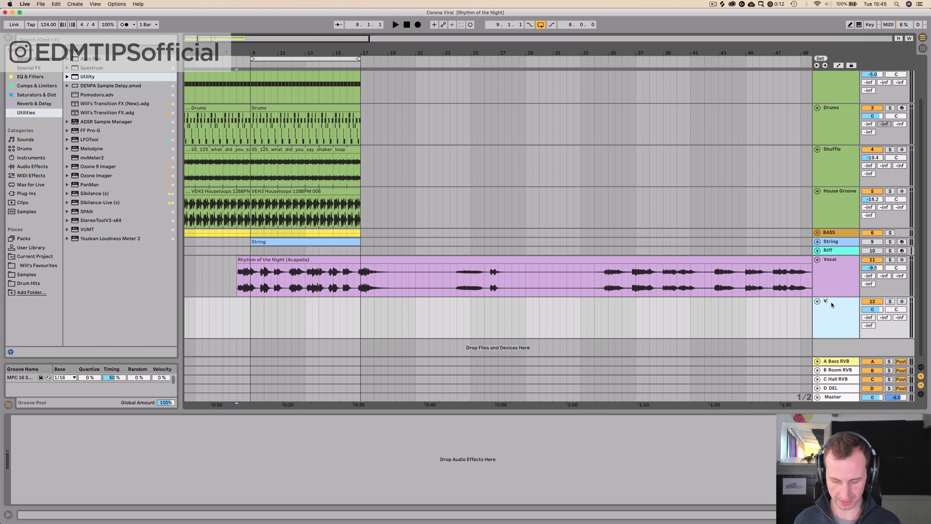
type("ocal DEL")
key("Return")
right_click(831, 302)
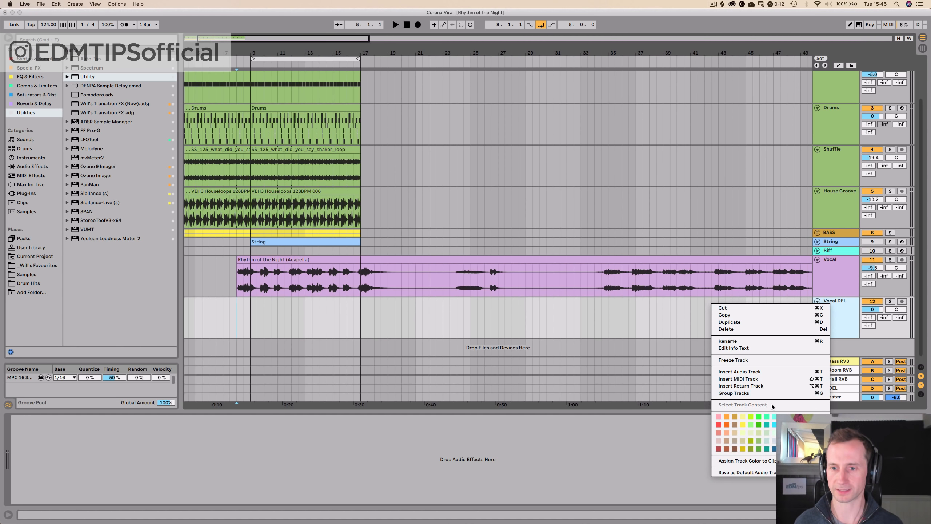
left_click(807, 425)
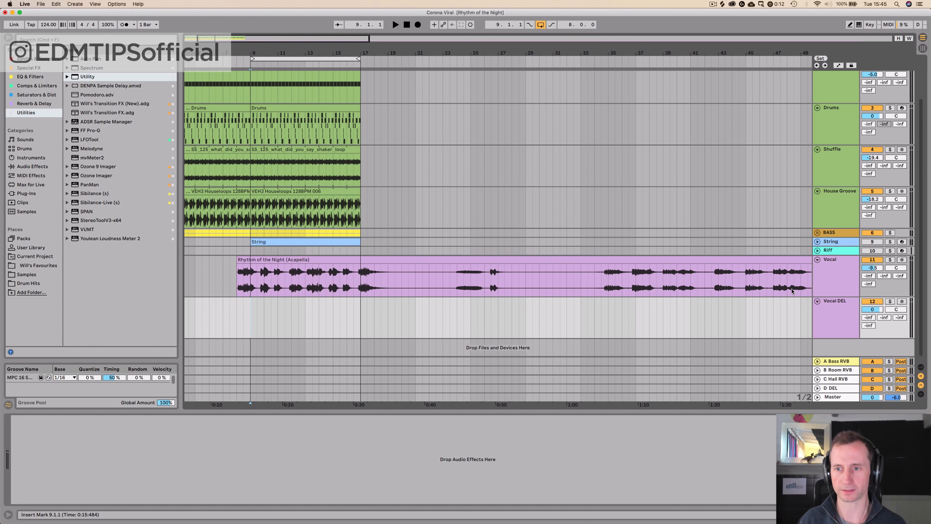
Look over the Vocal track's device chain and switch to the Vocal DEL track's chain
left_click(770, 295)
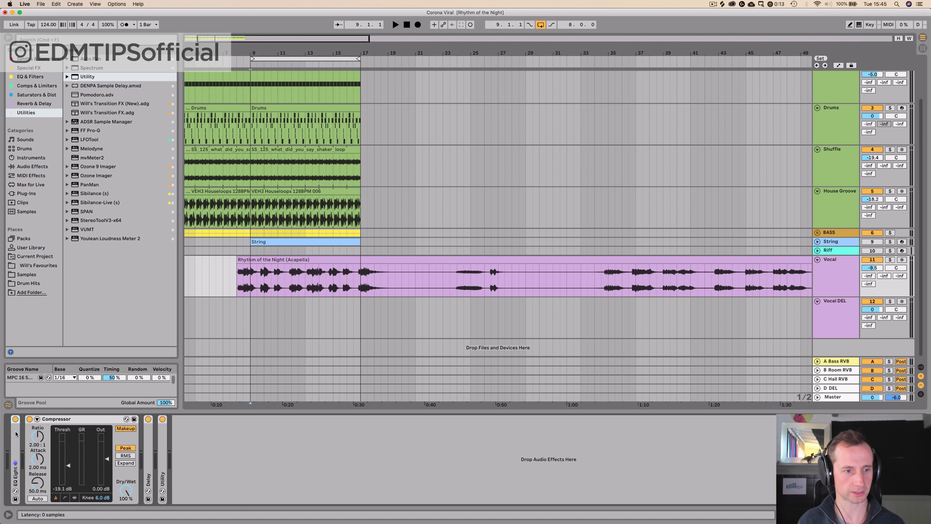
left_click(829, 325)
left_click(72, 455)
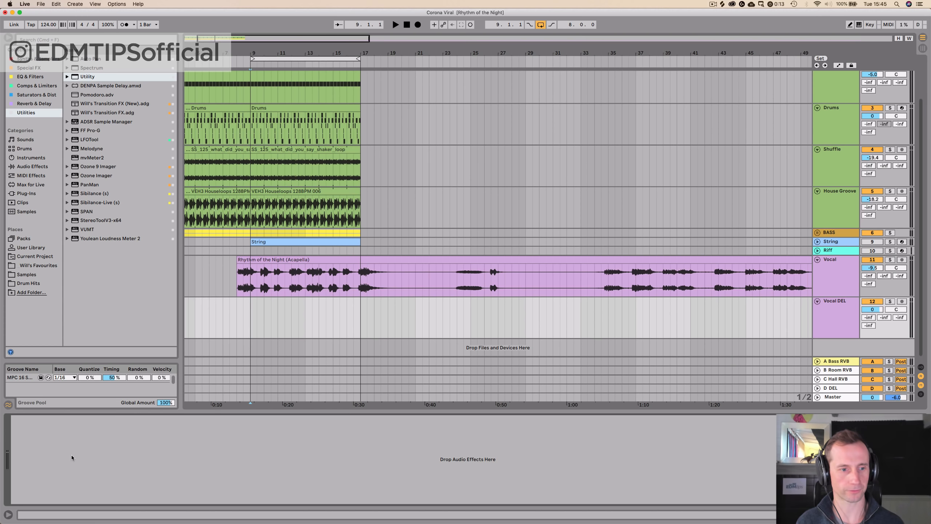
Paste the copied EQ Eight onto the Vocal DEL track and play back from the start of the vocal
key("super+v")
left_click(244, 287)
key("space")
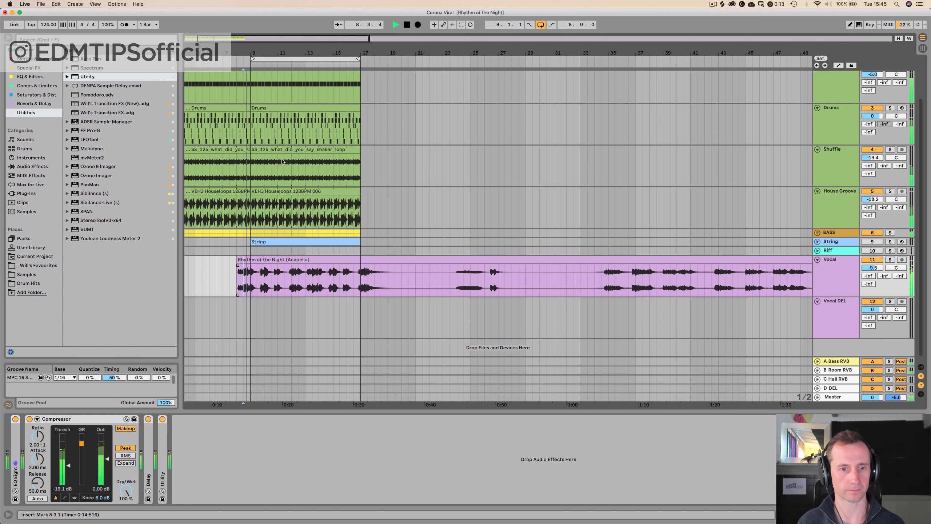
Copy the three-beat vocal phrase just before bar 11 onto the Vocal DEL track at 11.2.1 and play from bar 9
mouse_move(254, 53)
left_mouse_down()
mouse_move(254, 94)
mouse_move(266, 94)
left_mouse_up()
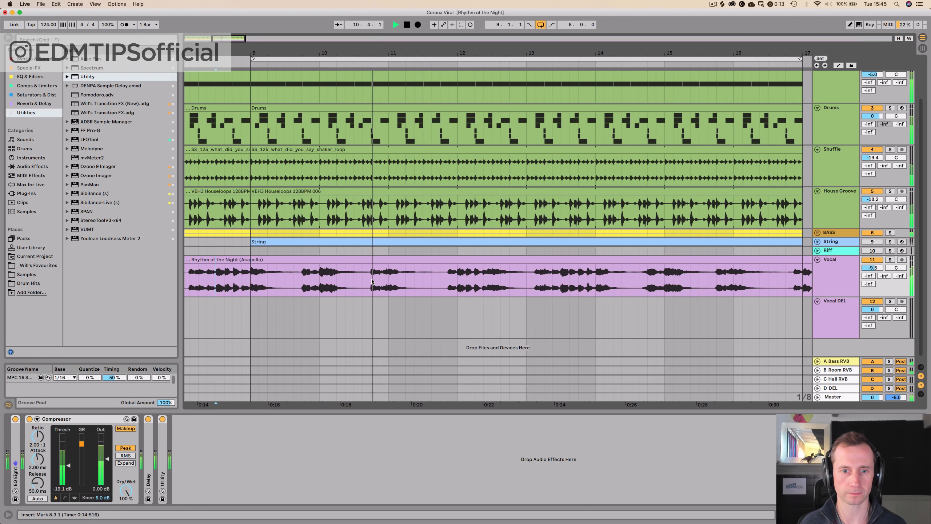
left_click_drag(371, 277, 419, 283)
key("super+c")
key("space")
left_click(406, 320)
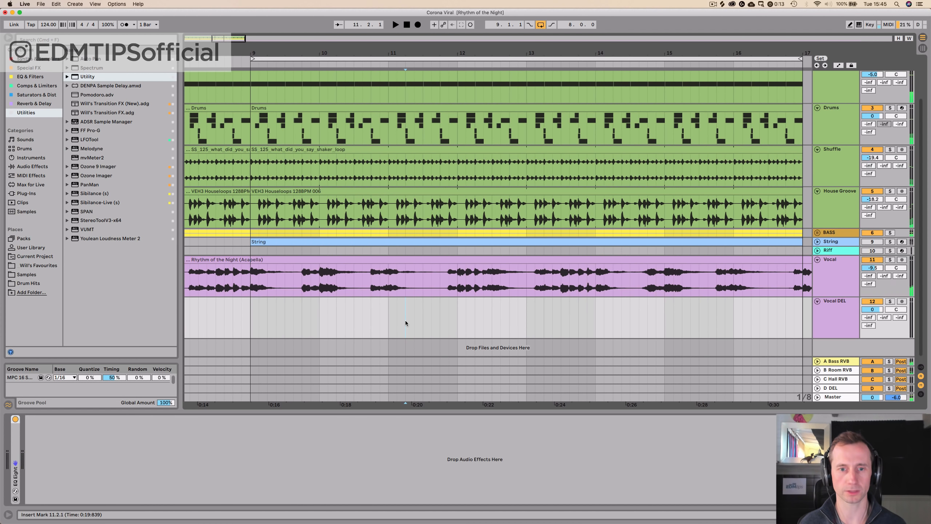
key("super+v")
left_click(286, 65)
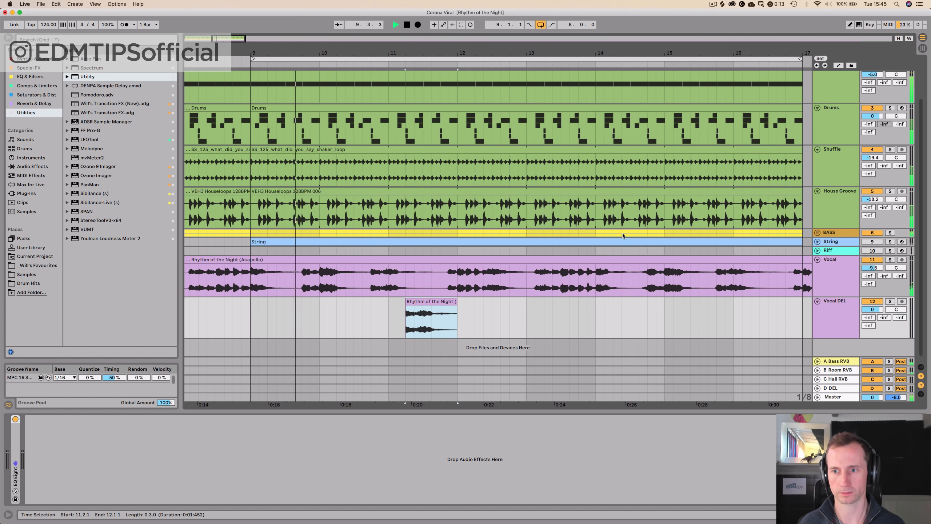
Lower the Vocal DEL track volume to -6.0 dB while the copied phrase plays
left_click_drag(872, 310, 872, 322)
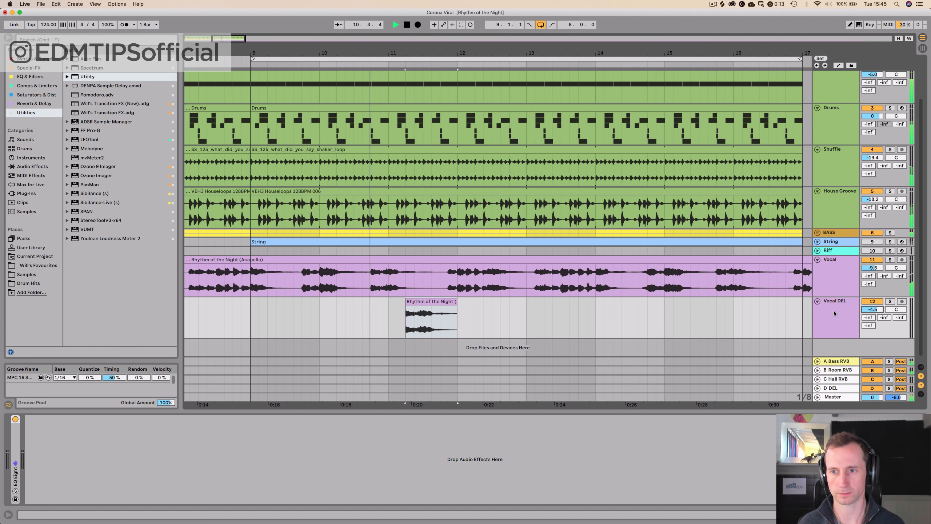
left_click(825, 310)
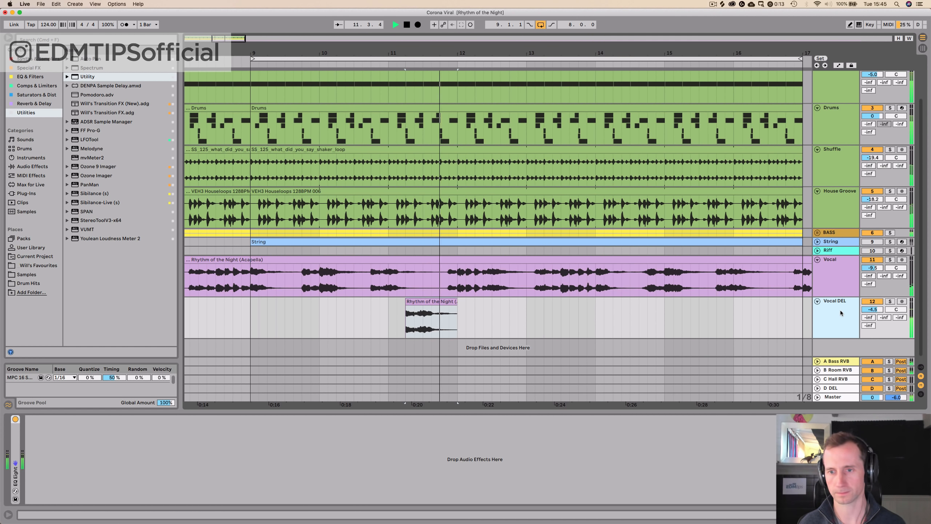
left_click_drag(872, 310, 873, 311)
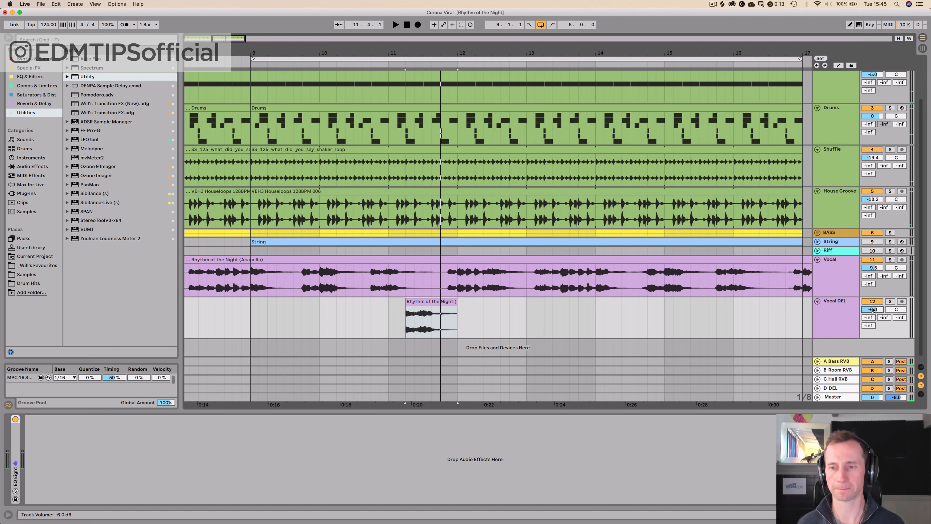
Raise the low-cut band of the Vocal DEL track's EQ Eight to 346 Hz while auditioning the phrase from bar 11
double_click(425, 309)
key("shift+Tab")
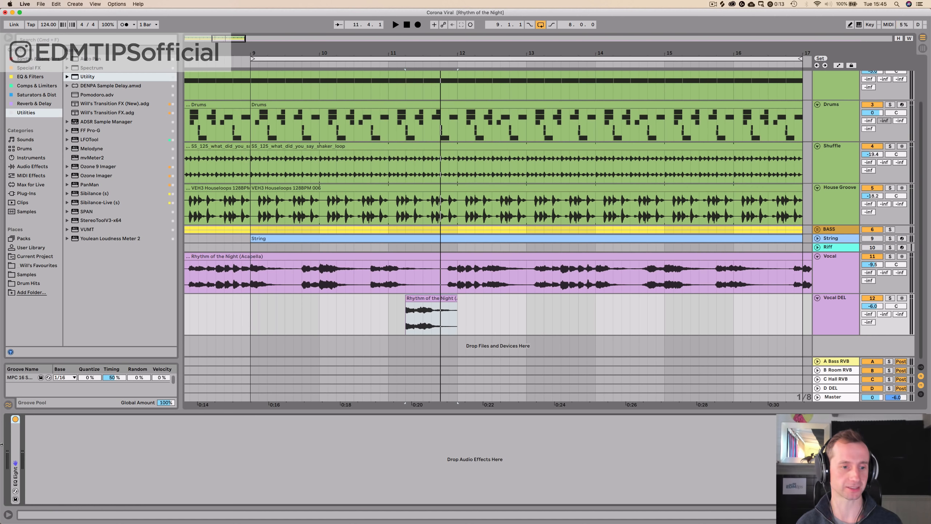
double_click(18, 454)
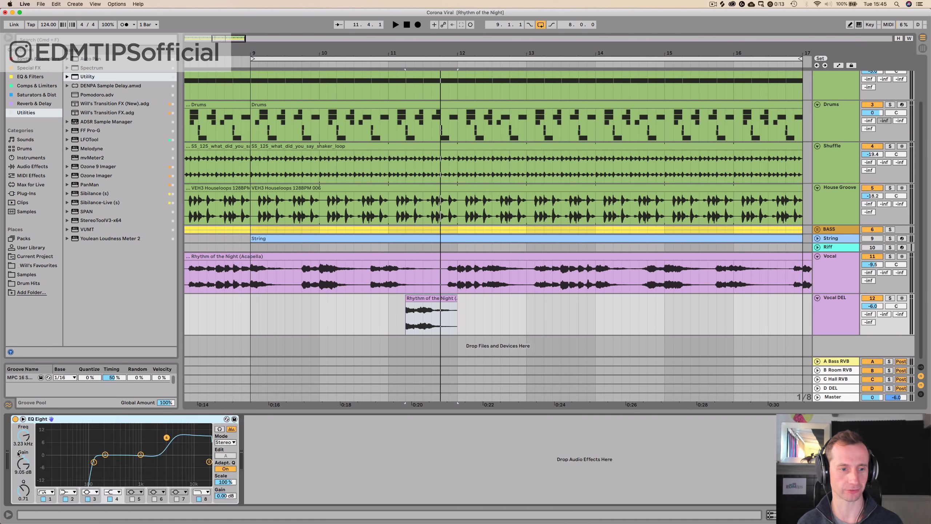
left_click(95, 463)
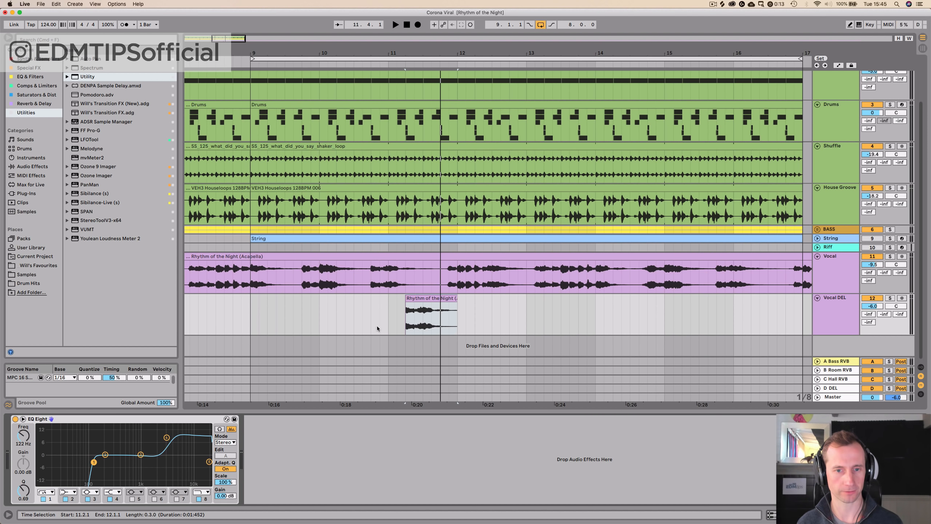
left_click(388, 324)
key("space")
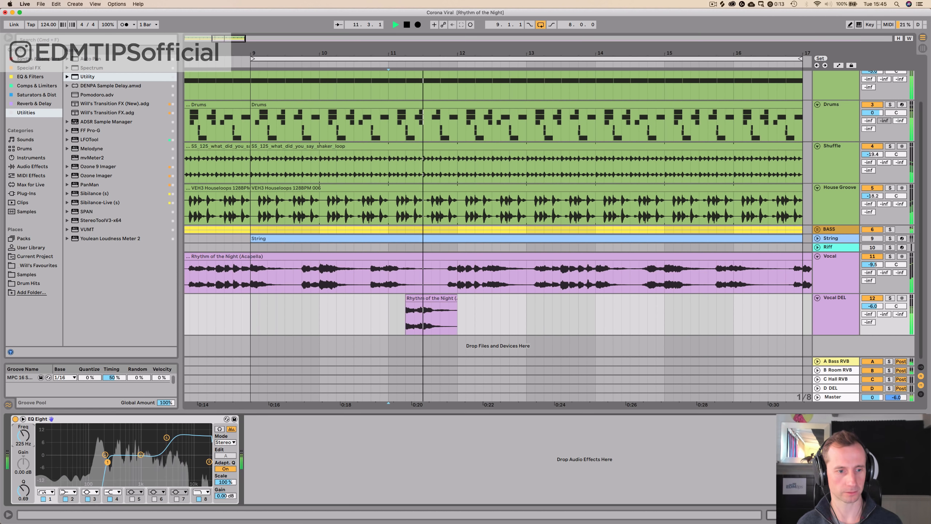
key("space")
left_click_drag(23, 435, 23, 432)
key("space")
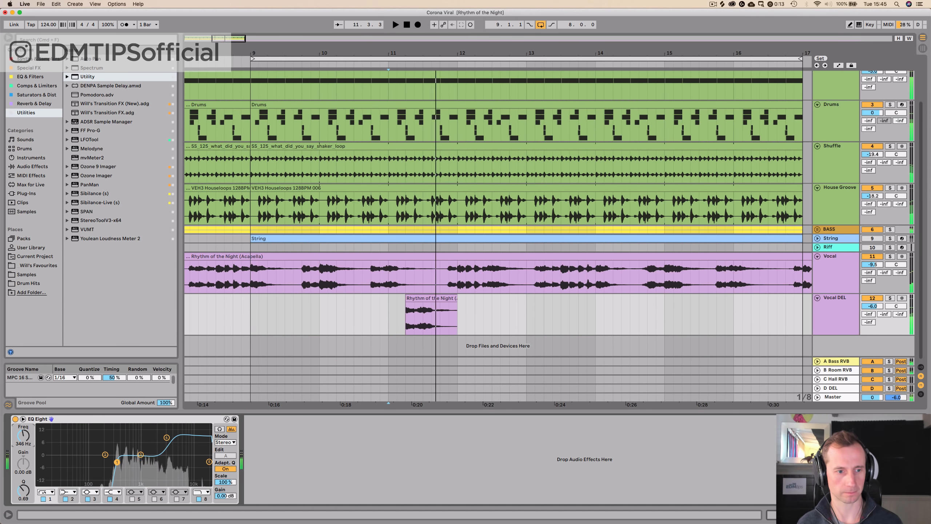
key("space")
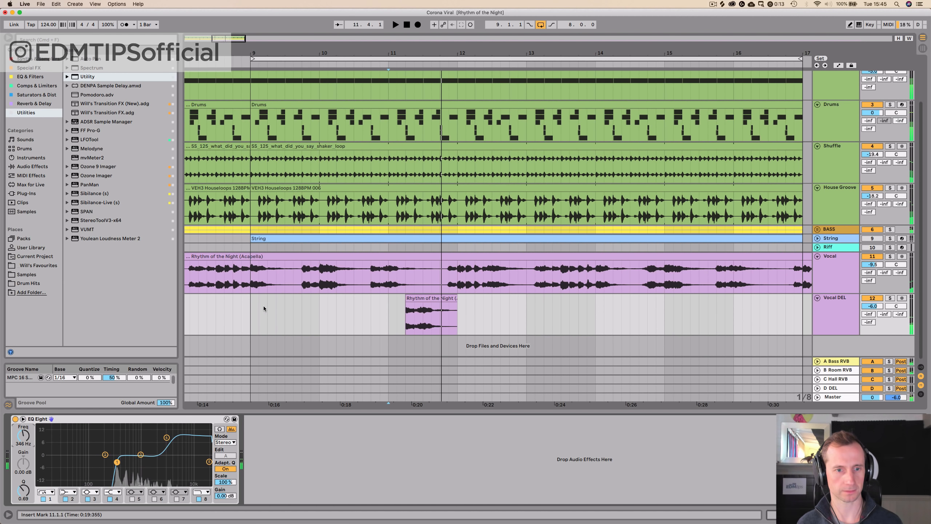
Play from bar 9, copy the vocal phrase just before bar 16 onto Vocal DEL at 16.2.1, and set that track's volume to -6.3 dB
key("space")
left_click(248, 318)
key("space")
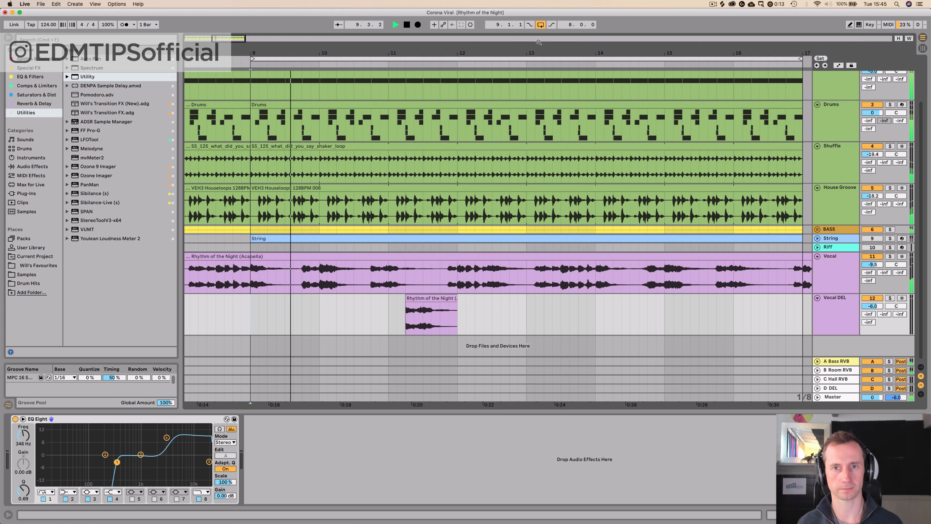
mouse_move(538, 65)
left_mouse_down()
mouse_move(530, 43)
mouse_move(533, 65)
left_mouse_up()
left_click_drag(651, 312, 714, 315)
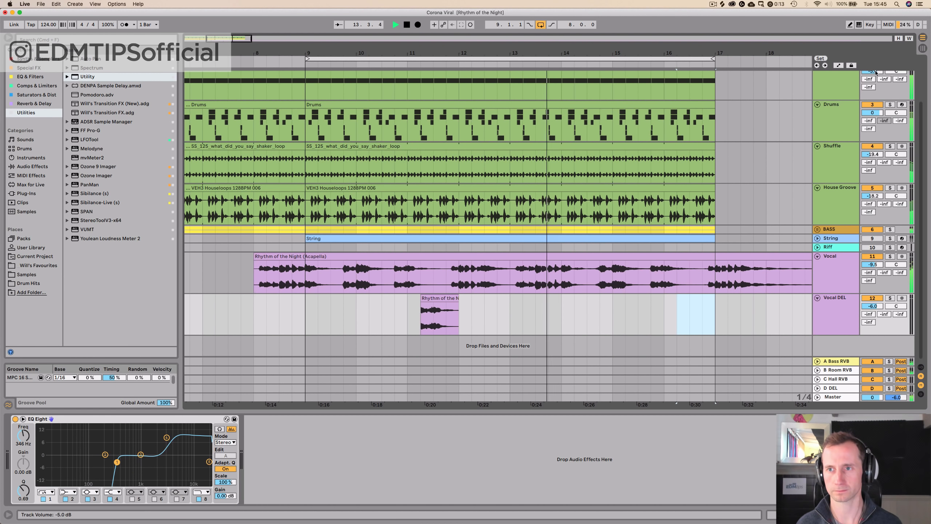
left_click_drag(650, 287, 702, 287)
key("super+c")
left_click(678, 319)
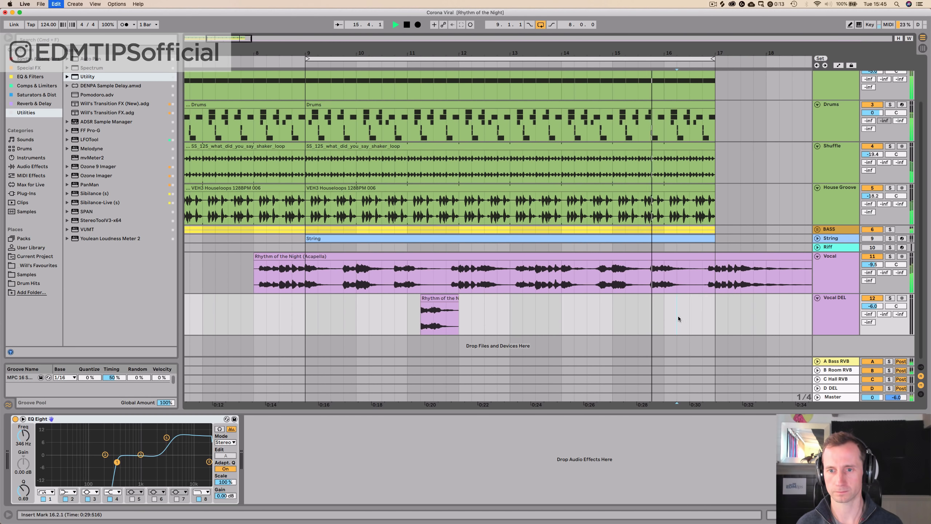
key("super+v")
left_click_drag(869, 310, 869, 311)
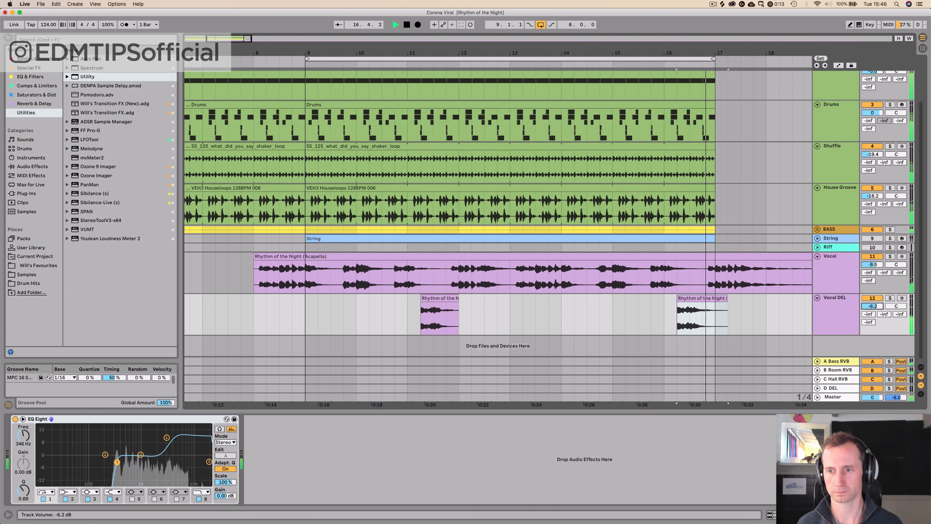
Stop playback and fold the Vocal and Vocal DEL tracks
key("space")
double_click(658, 51)
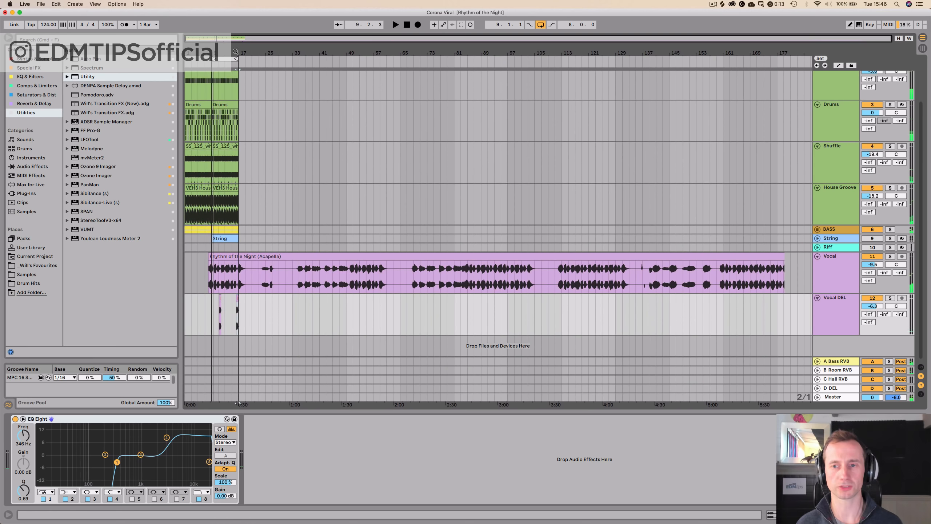
left_click(818, 257)
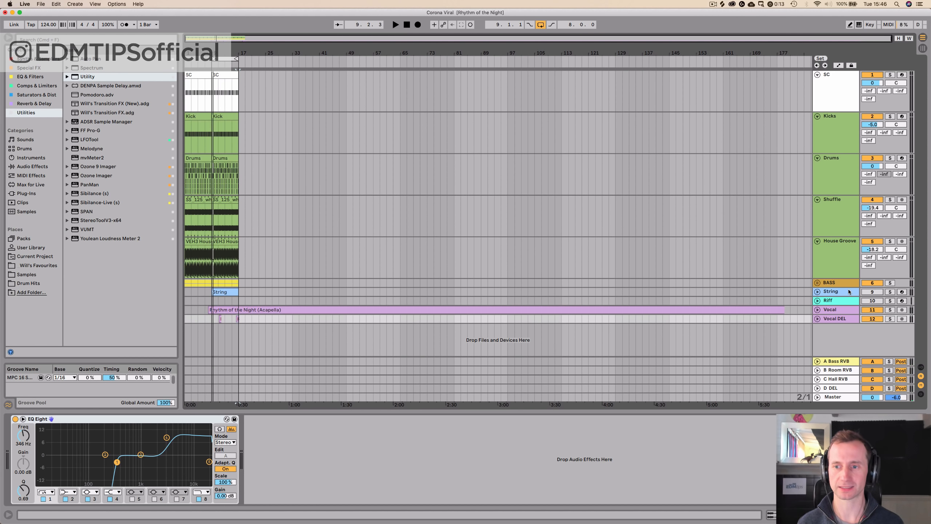
Add an EQ Eight after the String track's instrument and set its low cut to 138 Hz while the mix plays
left_click(845, 293)
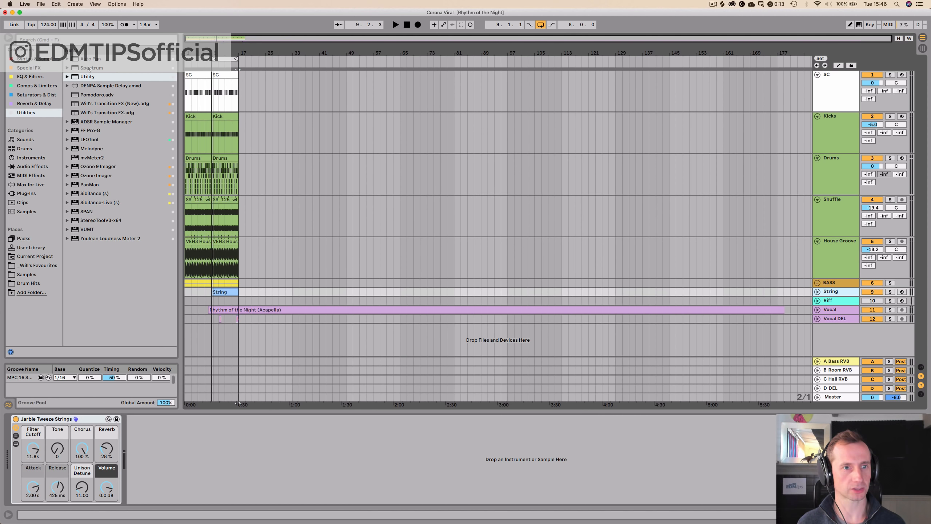
left_click(27, 77)
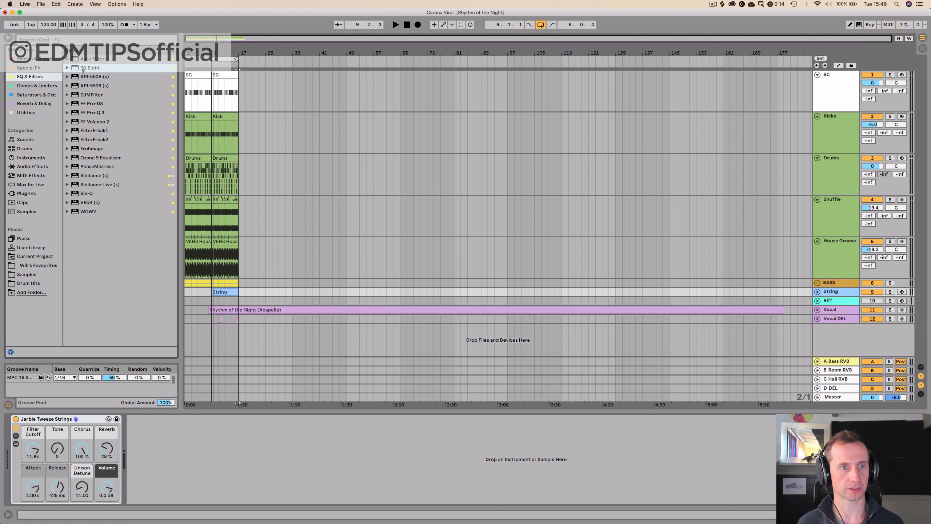
mouse_move(143, 434)
left_mouse_down()
mouse_move(149, 446)
mouse_move(136, 425)
left_mouse_up()
key("space")
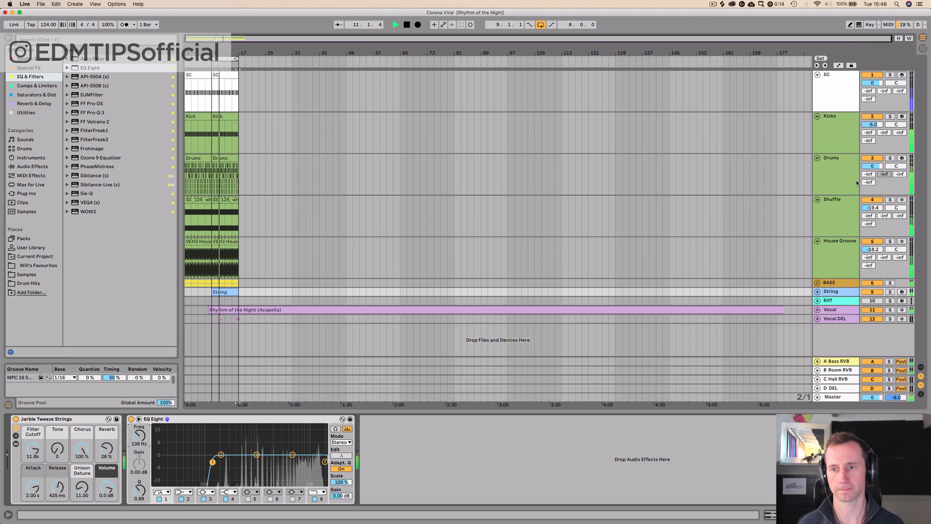
Unfold the String track and raise its B Room RVB send to 0 dB during playback
left_click(817, 291)
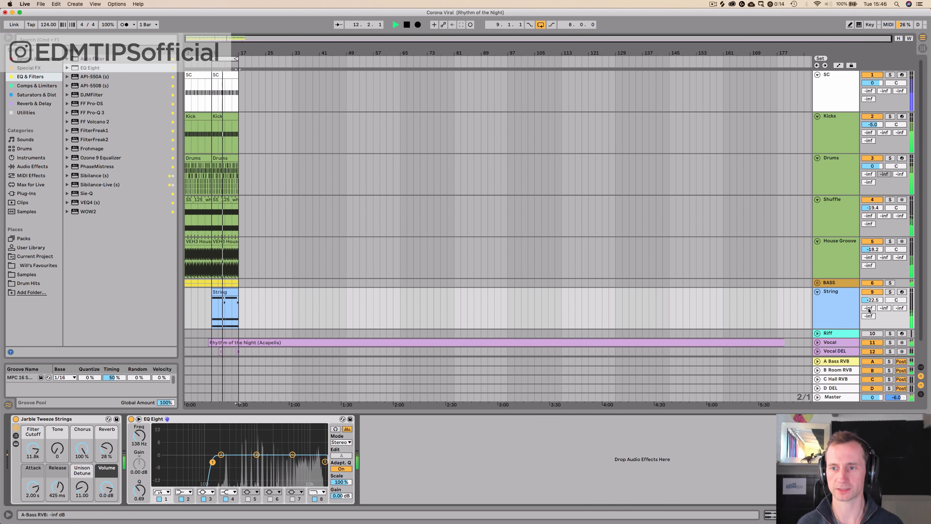
key("Tab")
key("Tab")
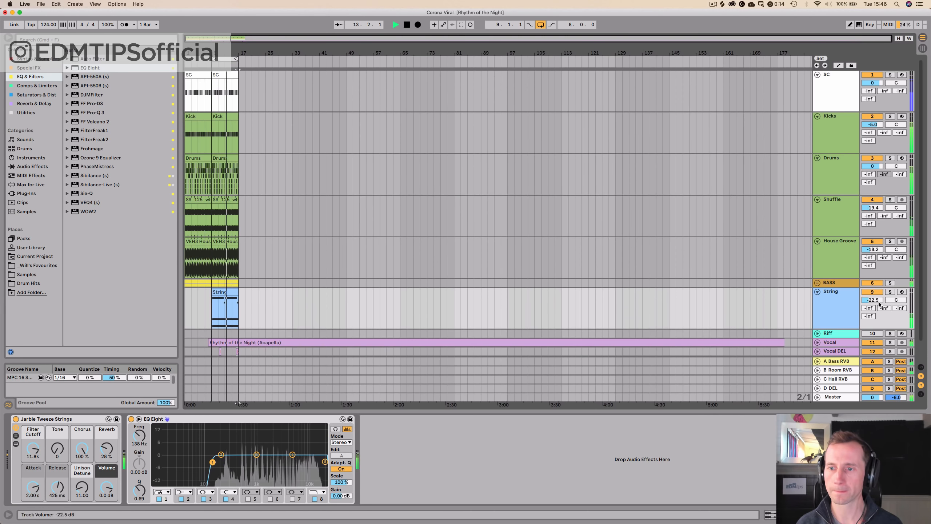
left_click_drag(884, 308, 885, 294)
key("Tab")
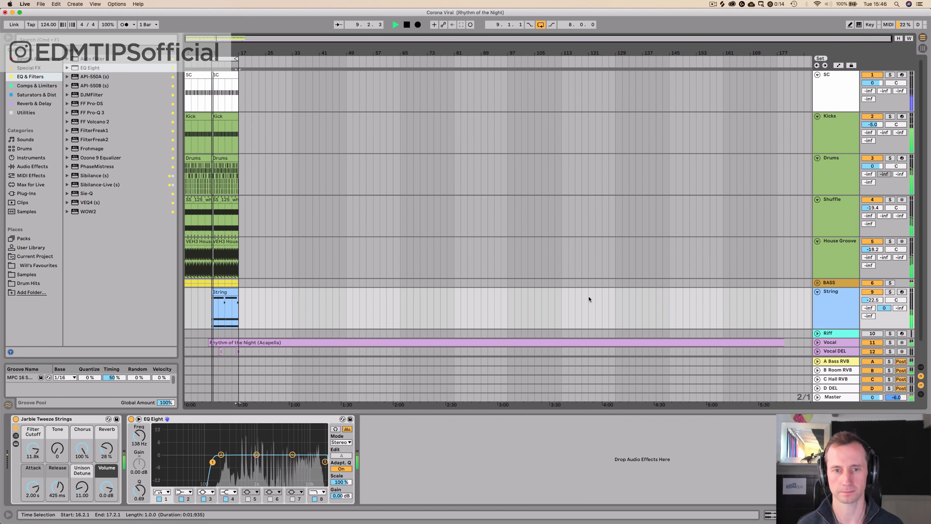
key("Tab")
Stop playback and save the Live set
left_click_drag(198, 53, 238, 110)
key("space")
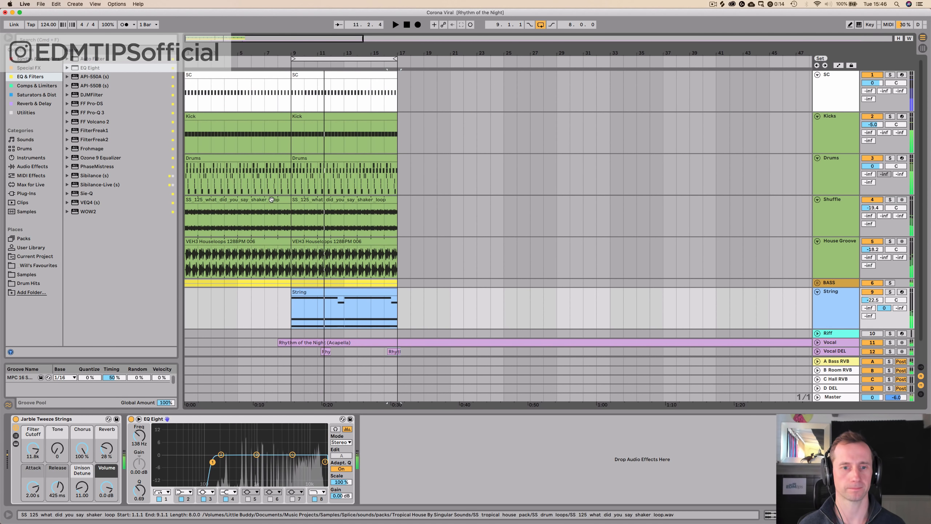
key("super+s")
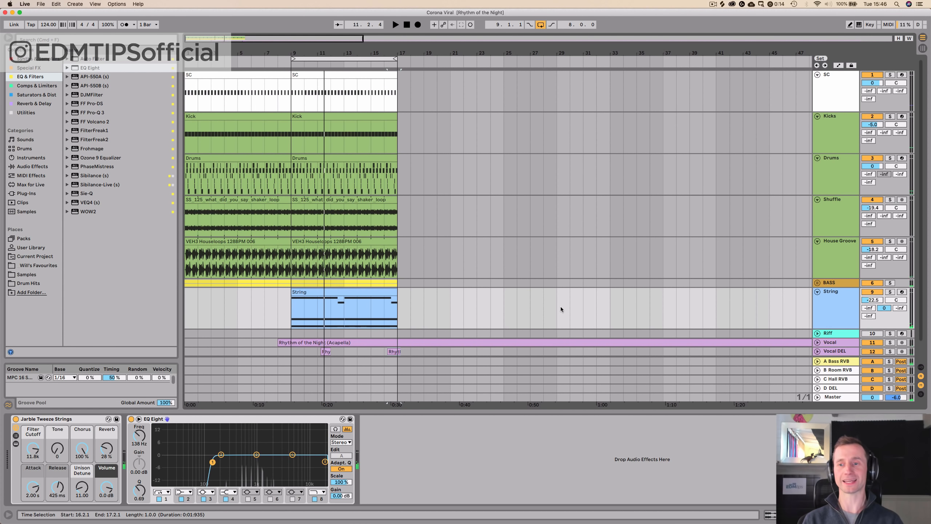
Unfold and activate the Riff track, and insert an empty eight-bar MIDI clip on it from bar 9 to bar 17
left_click(818, 333)
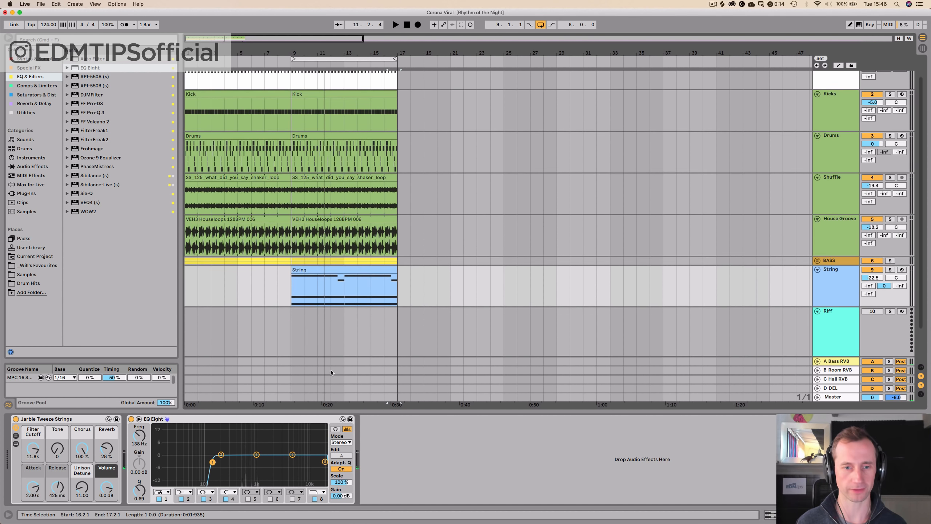
left_click_drag(288, 344, 396, 326)
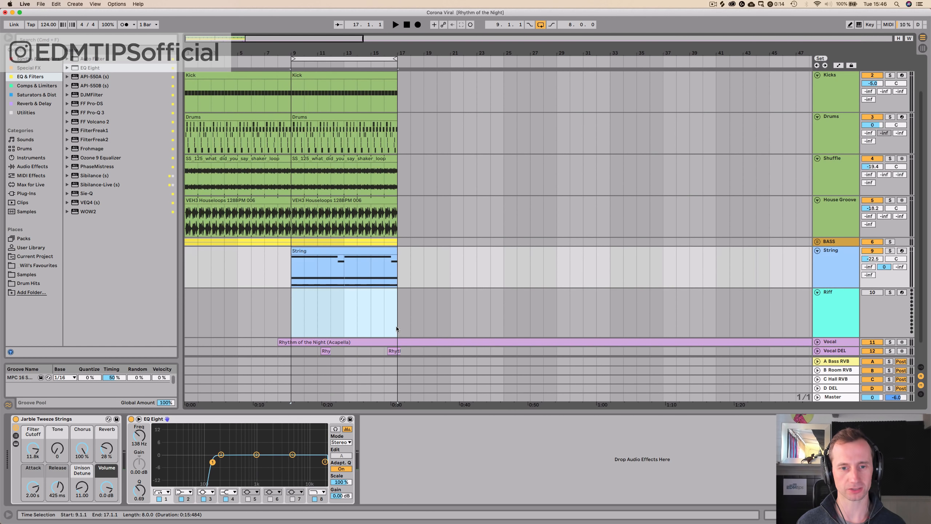
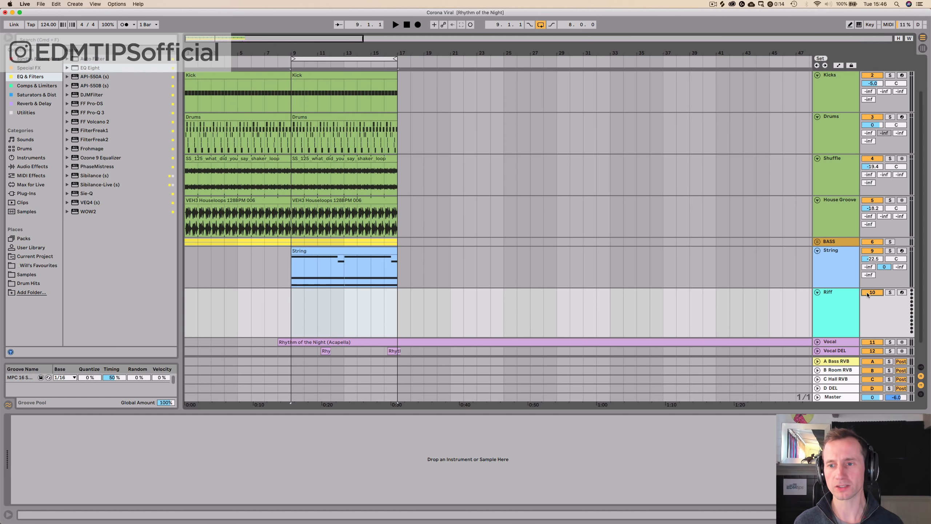
left_click_drag(291, 322, 388, 319)
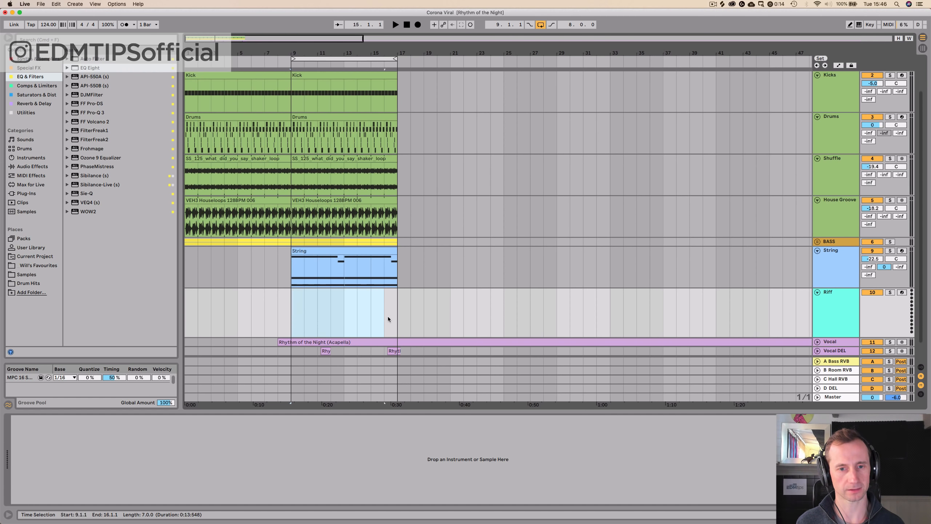
key("super+shift+m")
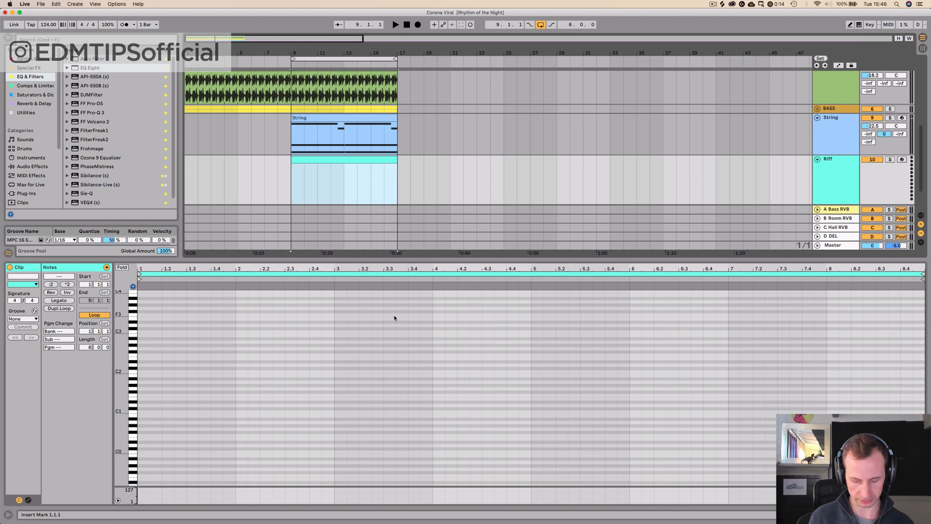
Rename the new MIDI clip as Riff
key("super+r")
type("Rif")
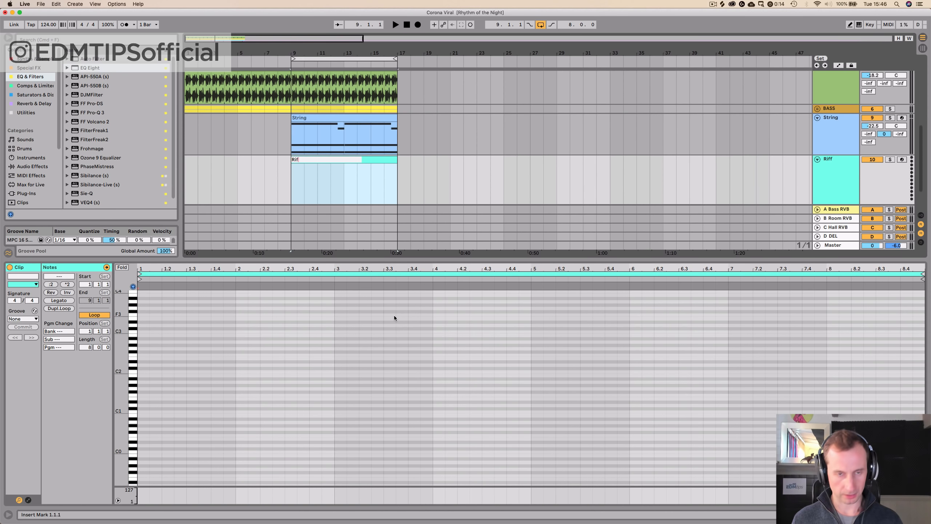
type("f")
key("Return")
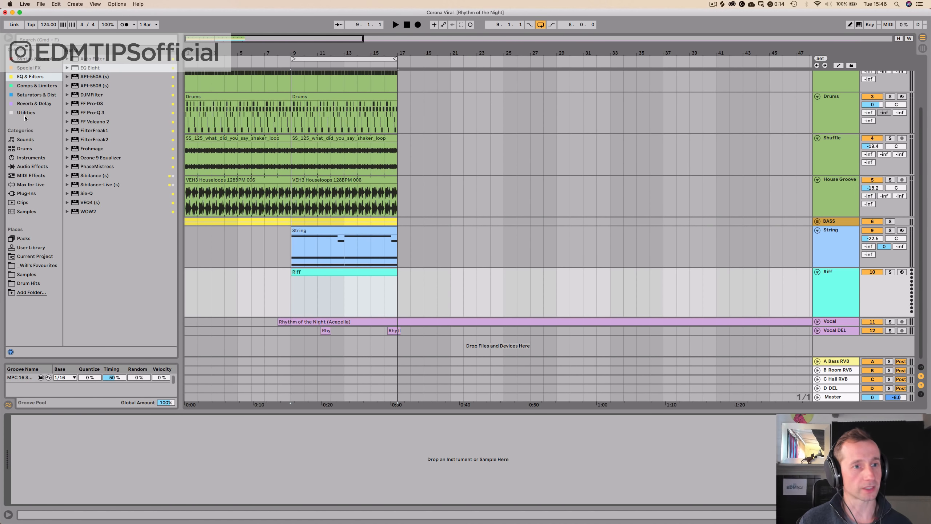
Find Simpler among the instruments and load it onto the Riff track
left_click(29, 59)
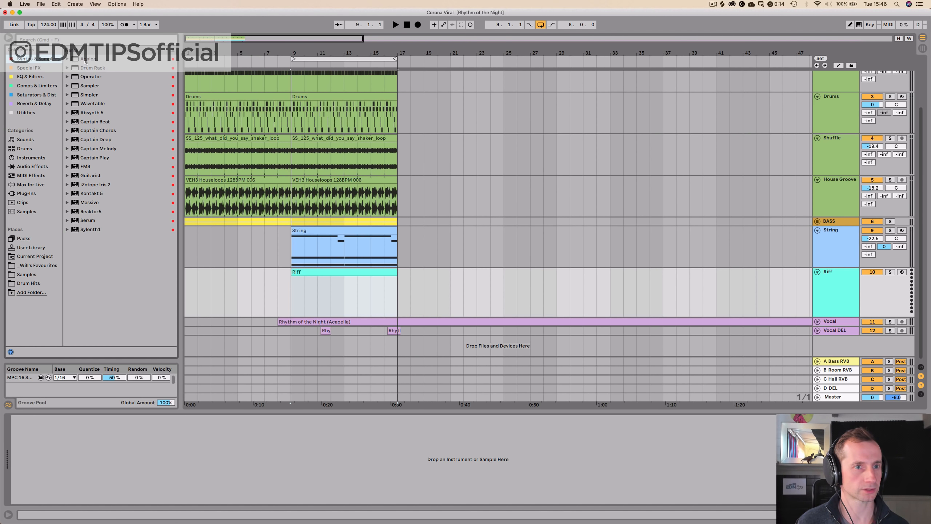
key("Down")
key("Down")
key("Down")
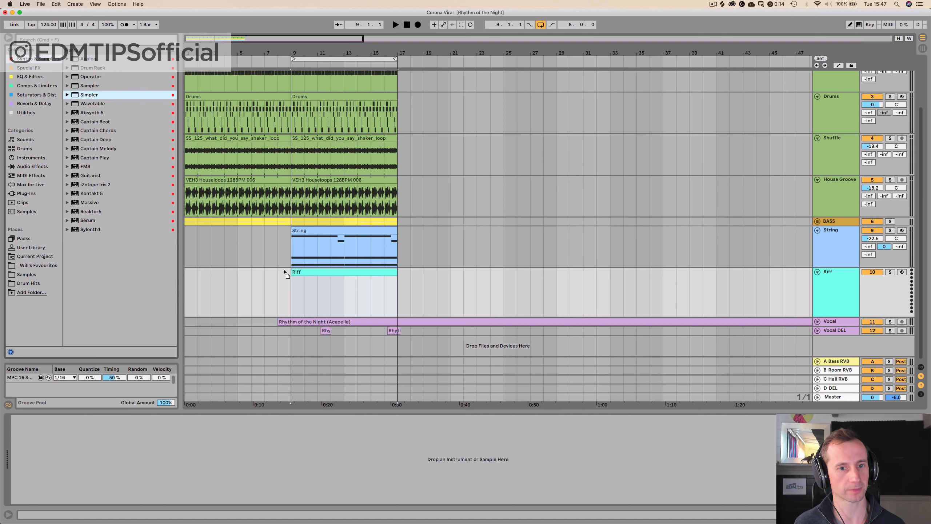
Browse the Synth sample folders, opening LargeSynthMulti and Juno_Love_Arp, and preview some of the Juno arp samples
left_click(28, 274)
left_click(68, 185)
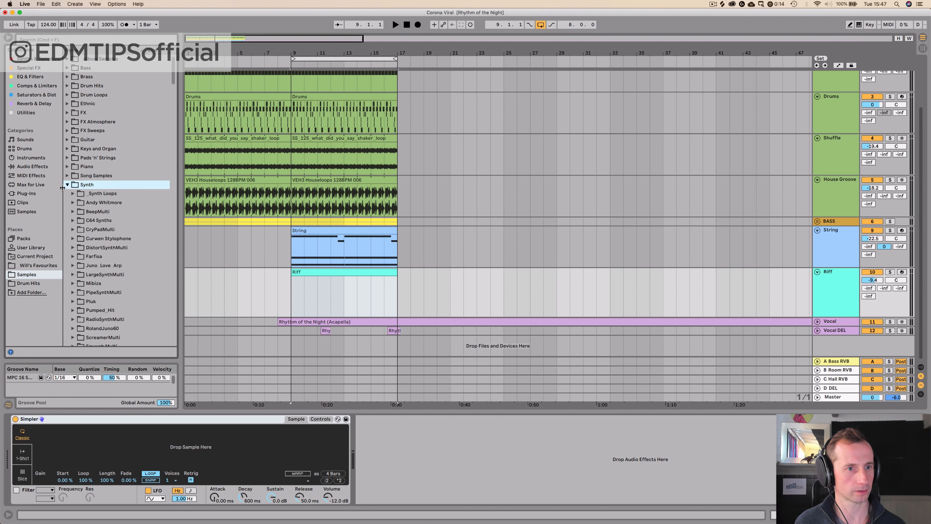
scroll(93, 228, "down", 5)
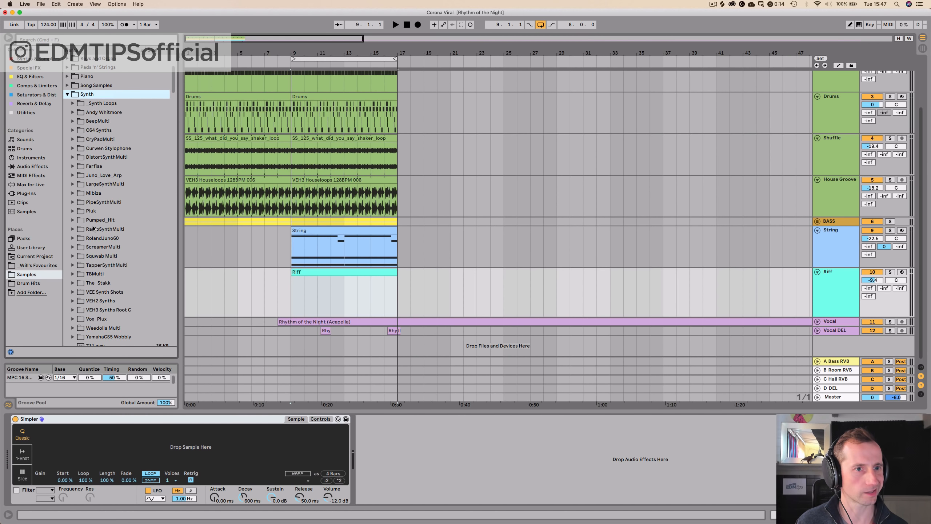
scroll(93, 226, "down", 3)
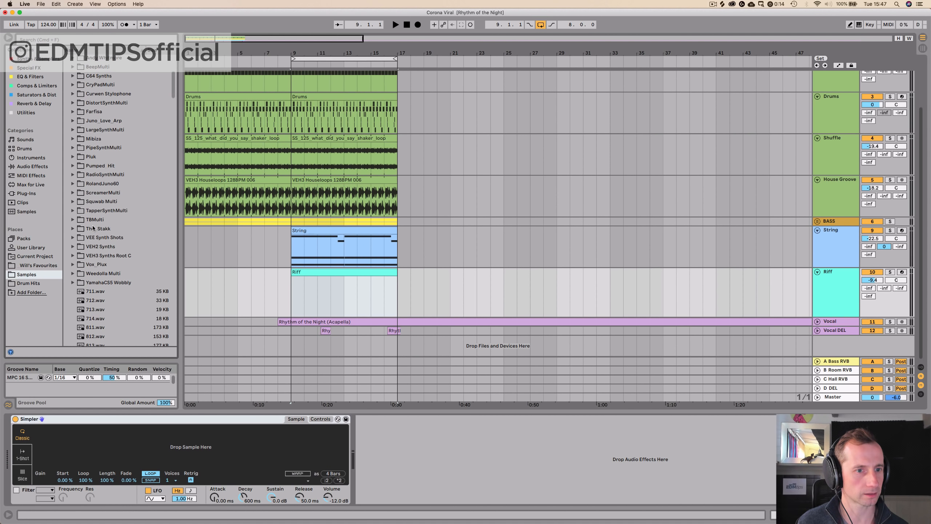
left_click(103, 130)
left_click(101, 147)
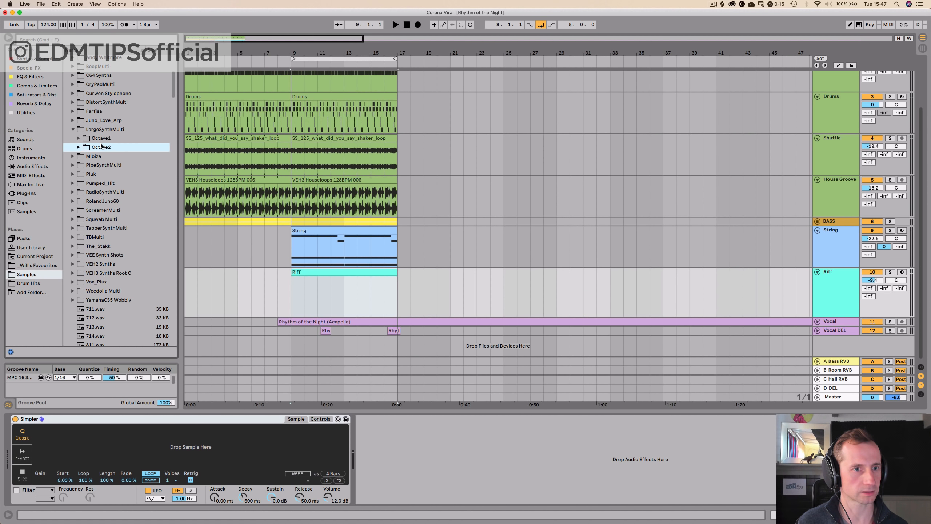
left_click(103, 121)
key("Right")
key("Down")
key("Down")
key("Down")
scroll(109, 166, "down", 2)
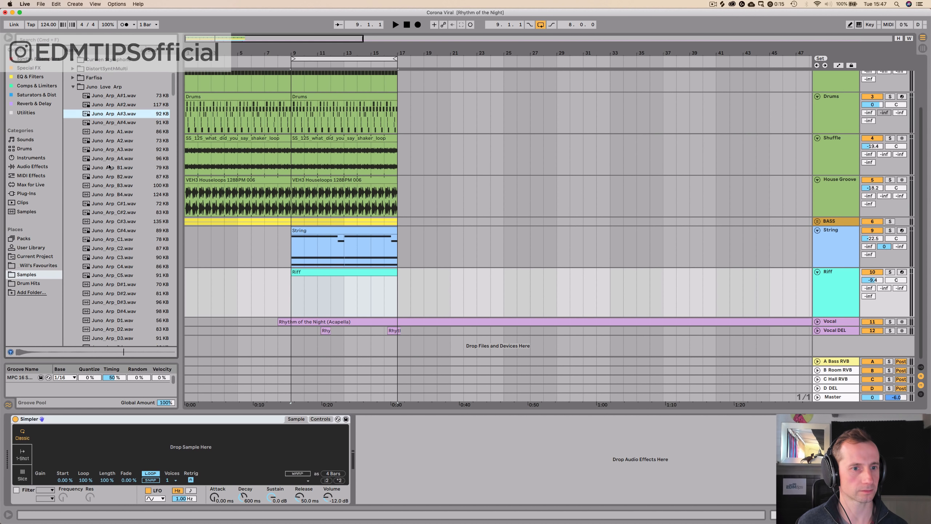
Audition the Juno arp C samples and load Juno_Arp_C4.wav into Simpler on the Riff track
scroll(109, 167, "down", 1)
left_click(101, 234)
left_click(106, 225)
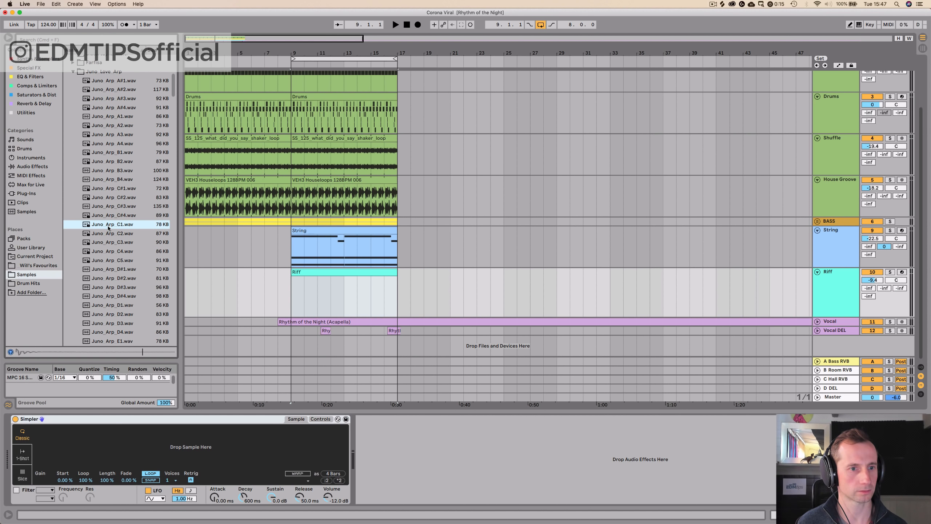
key("Down")
key("Down")
key("Down")
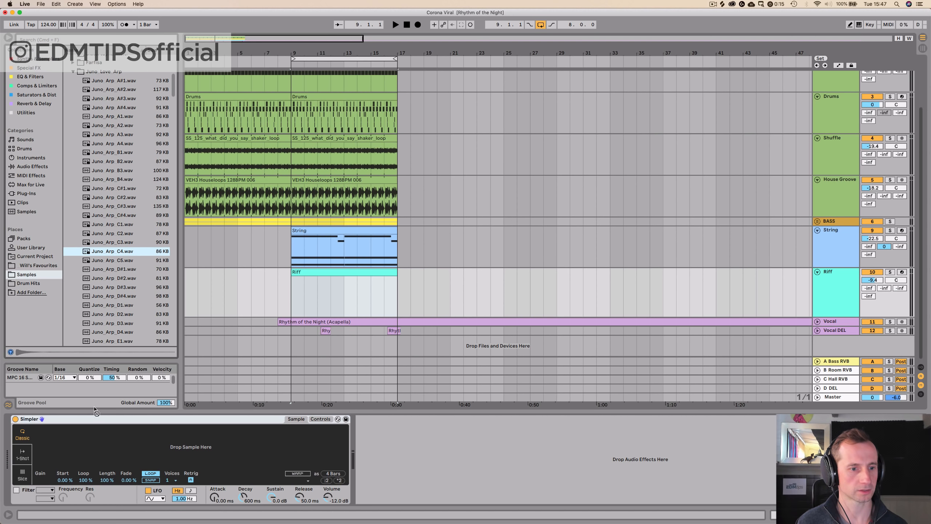
left_click_drag(99, 437, 99, 440)
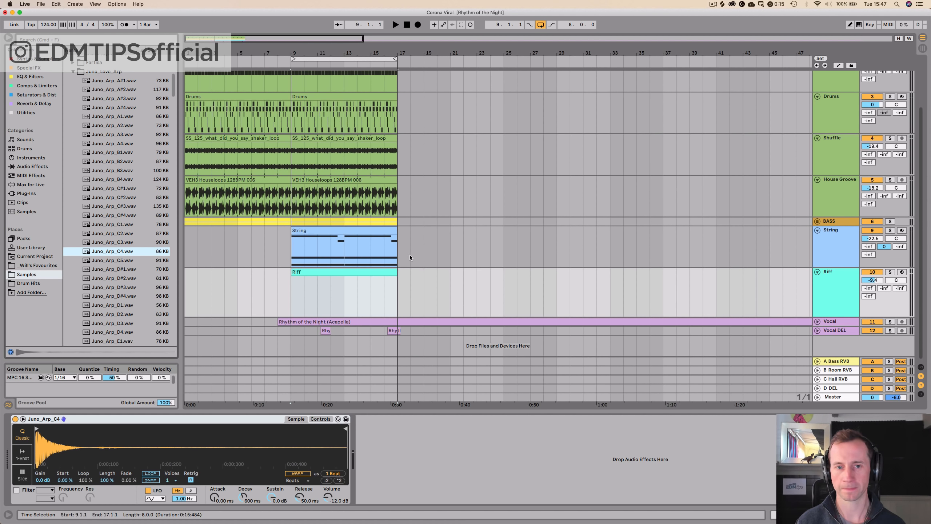
Open the Riff clip for note editing, play it briefly, and insert a note at 1.1.3
double_click(333, 272)
key("space")
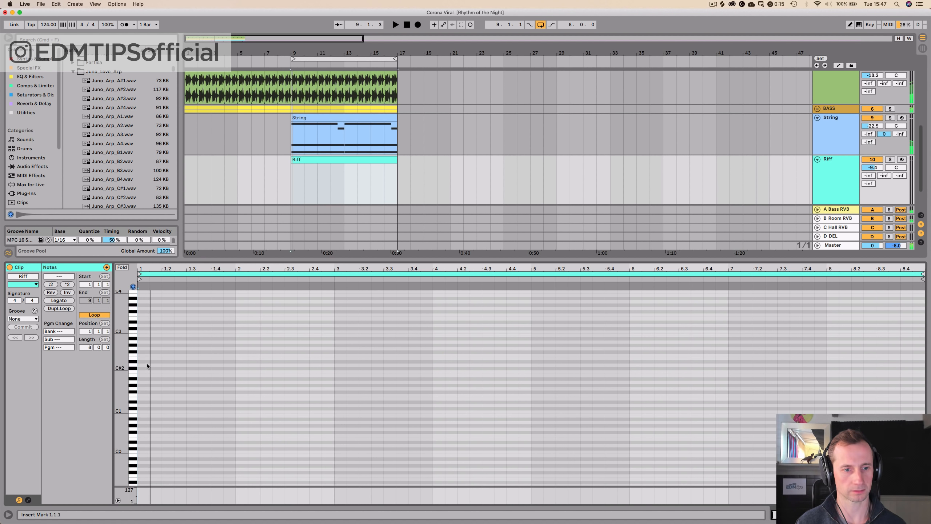
key("space")
double_click(151, 351)
Transpose the note at 1.1.3 to D#3, trying lower pitches and an octave shift on the way
key("Down")
key("Down")
key("Down")
key("Down")
key("Down")
key("Down")
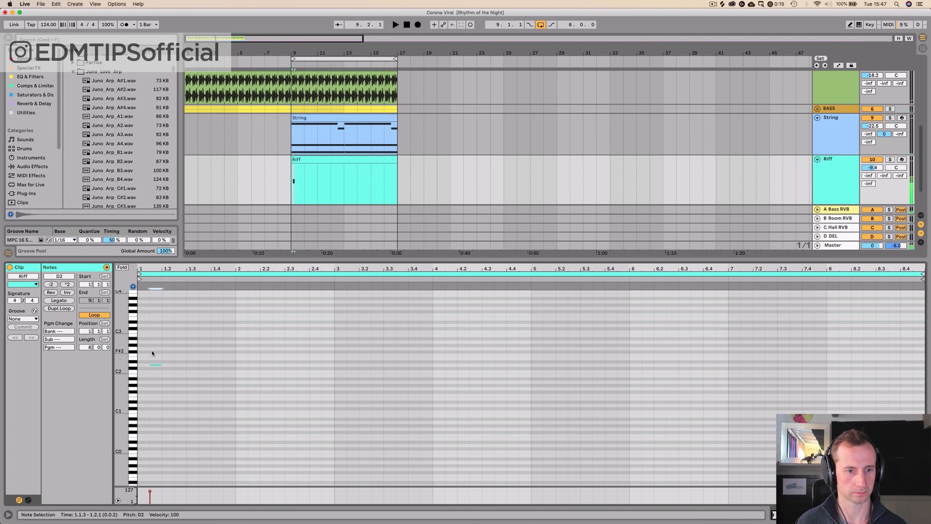
key("shift+Up")
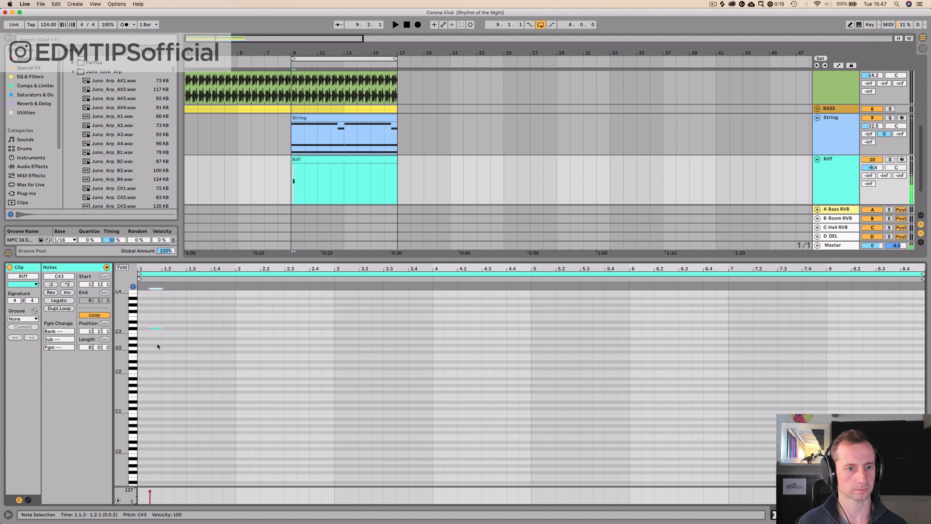
key("Up")
key("Up")
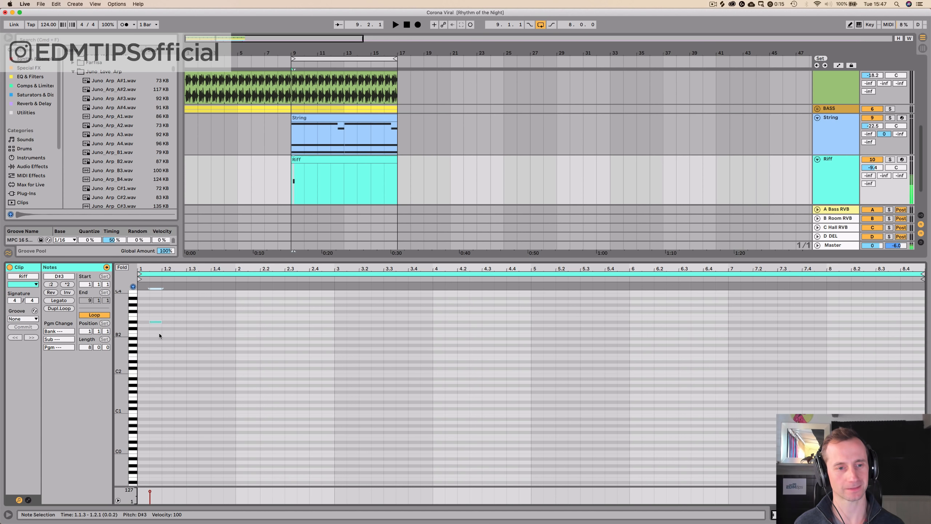
mouse_move(157, 324)
left_mouse_down()
mouse_move(136, 367)
mouse_move(144, 380)
left_mouse_up()
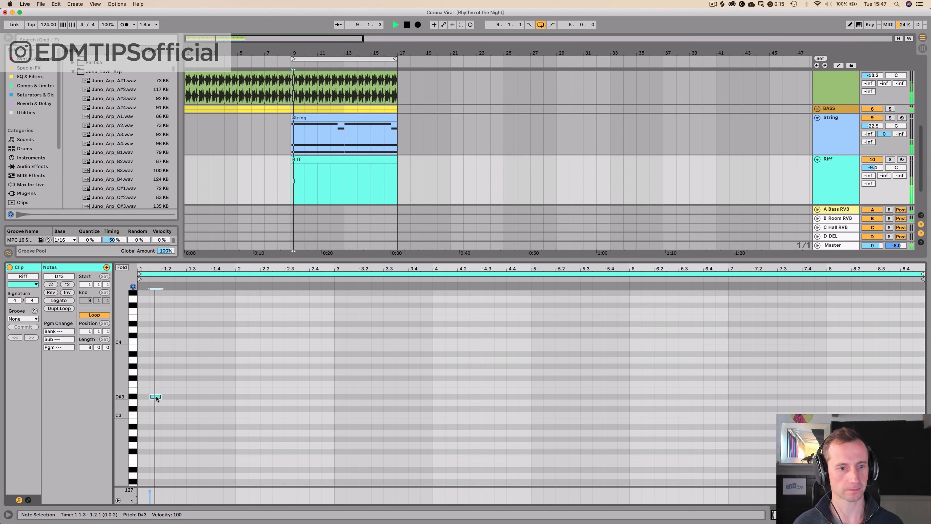
Add an F3 note at 1.2.1 and a D#3 note at 1.2.3, and listen to the phrase
mouse_move(156, 396)
left_mouse_down()
mouse_move(167, 385)
mouse_move(183, 403)
left_mouse_up()
left_click(184, 398)
key("space")
key("space")
left_click(144, 288)
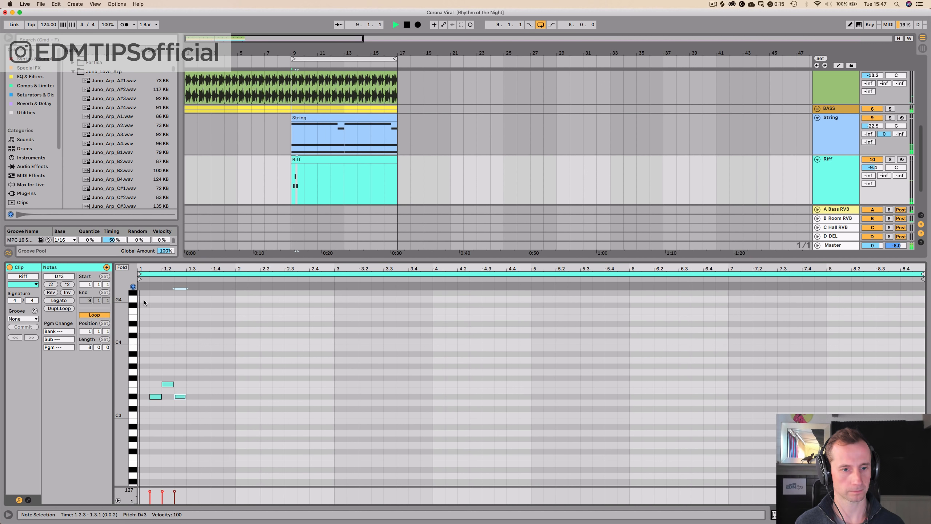
key("space")
Shorten the D#3 note at 1.2.3 to a sixteenth, add a G#3 sixteenth at 1.2.4, and play the phrase back
left_click_drag(153, 269, 153, 294)
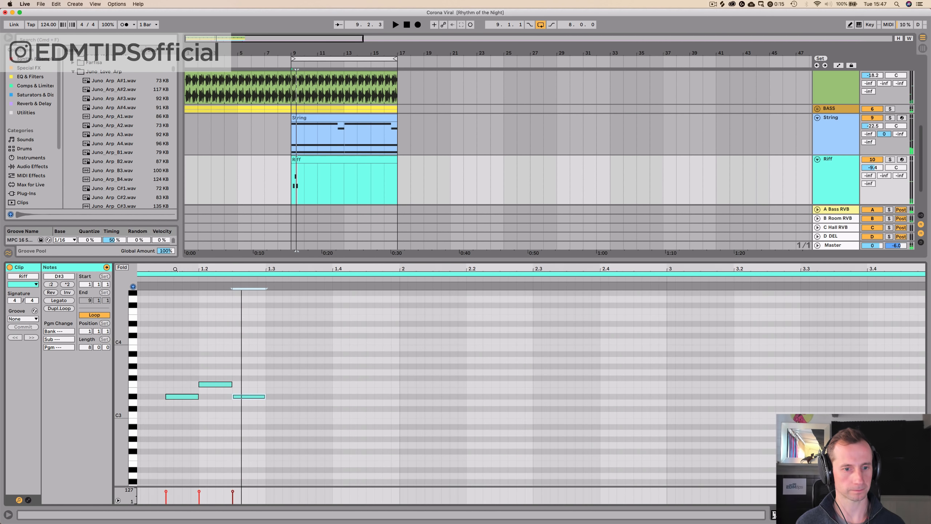
left_click_drag(263, 395, 262, 373)
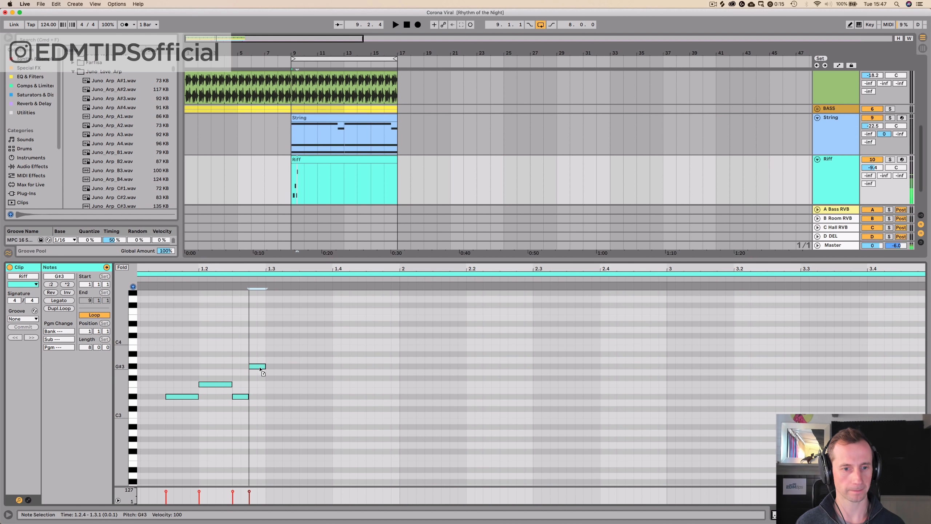
key("space")
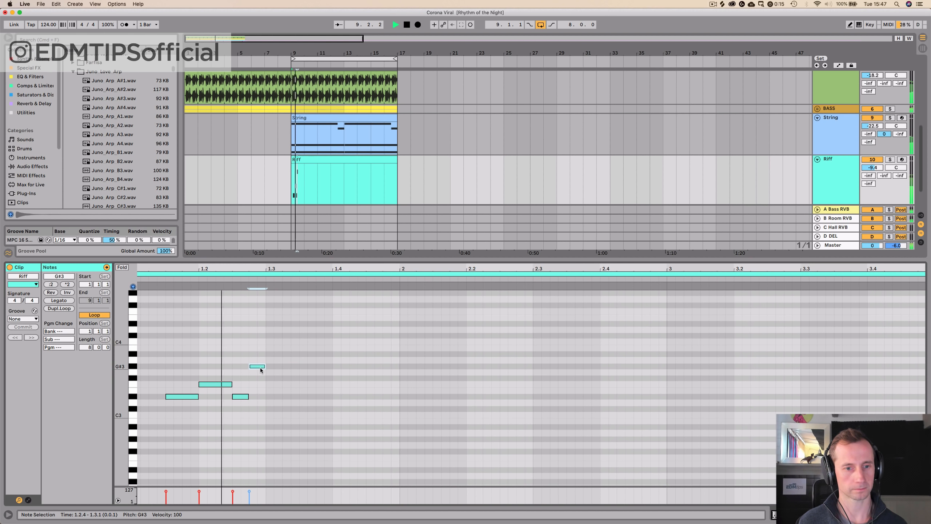
key("space")
Complete the first bar with sixteenths G3, D#3, F3 from 1.3.2 and G3, D#3 from 1.4.2, checking it in playback
left_click_drag(260, 368, 344, 370)
key("space")
key("space")
key("Right")
key("space")
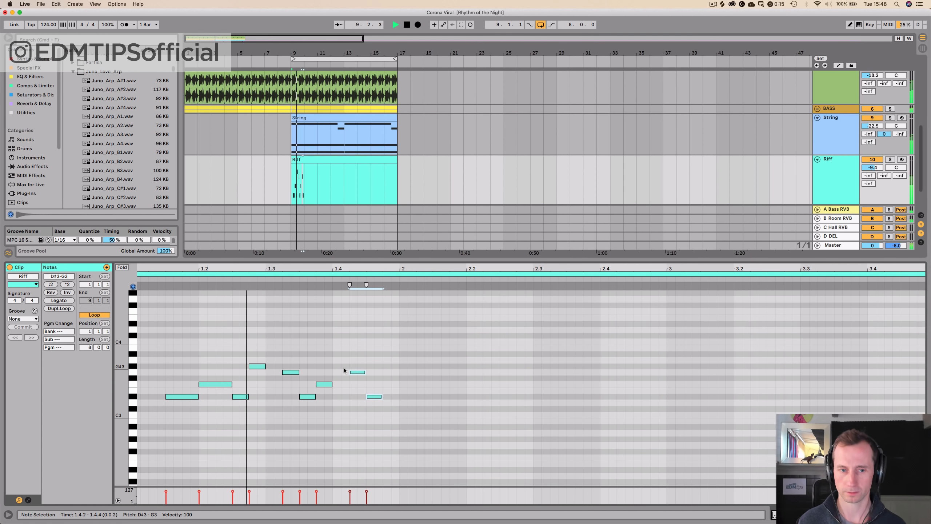
key("space")
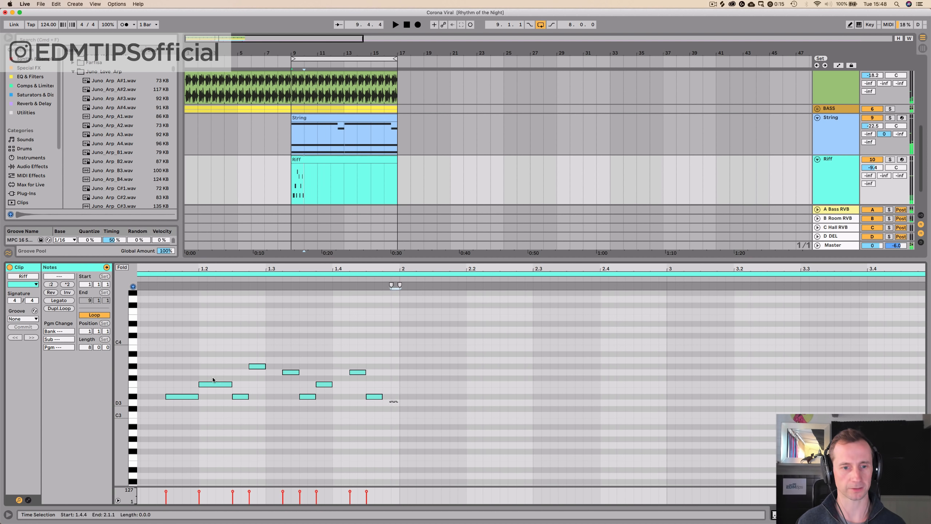
Duplicate the first bar's riff notes repeatedly to fill bars 1 through 7 and play the result
left_click_drag(398, 402, 137, 357)
left_click_drag(156, 266, 157, 246)
left_click_drag(298, 406, 140, 349)
key("super+d")
key("super+d")
key("super+d")
key("super+d")
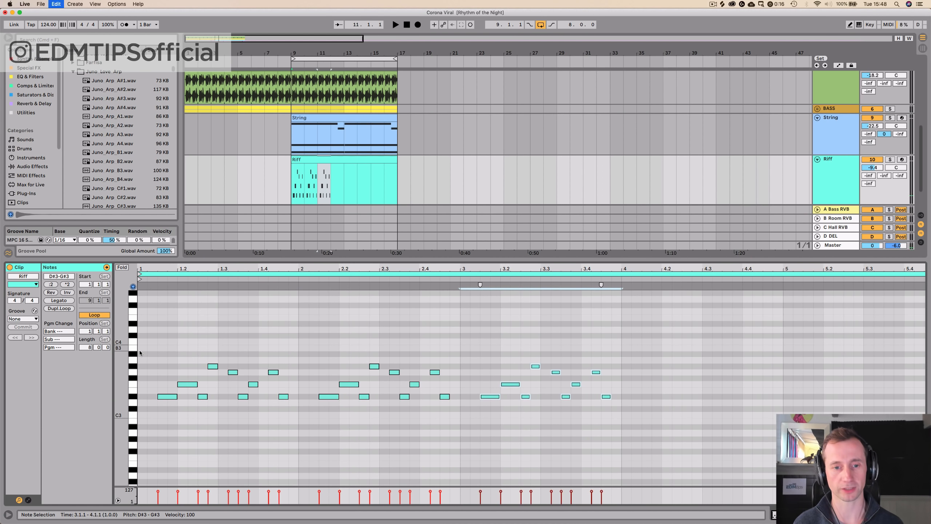
key("space")
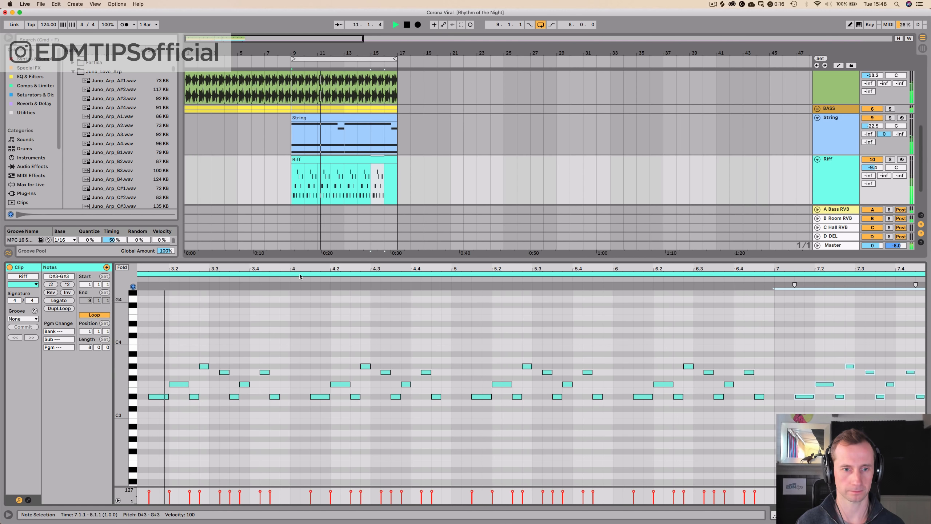
left_click_drag(301, 267, 301, 253)
key("space")
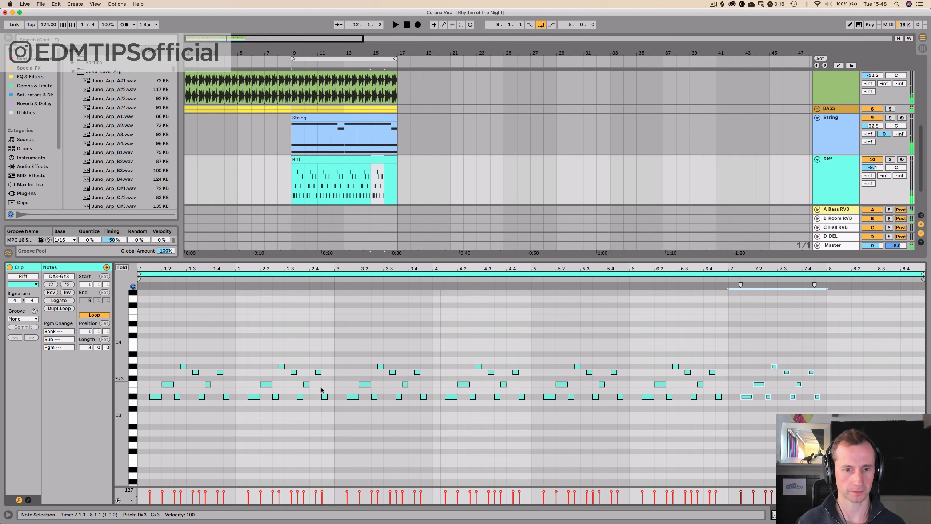
Delete the last D#3 note in bars 2, 4 and 6 of the riff while listening to playback
left_click(325, 396)
key("Delete")
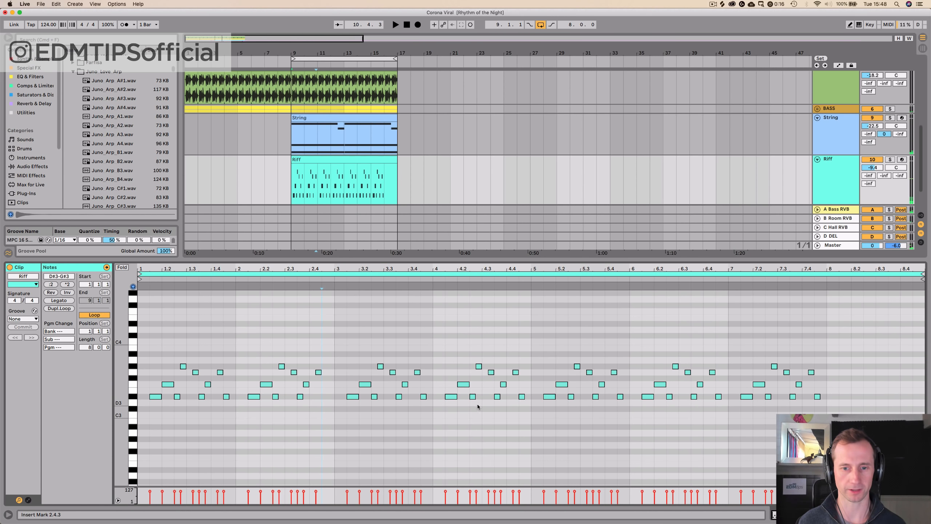
key("space")
left_click(521, 396)
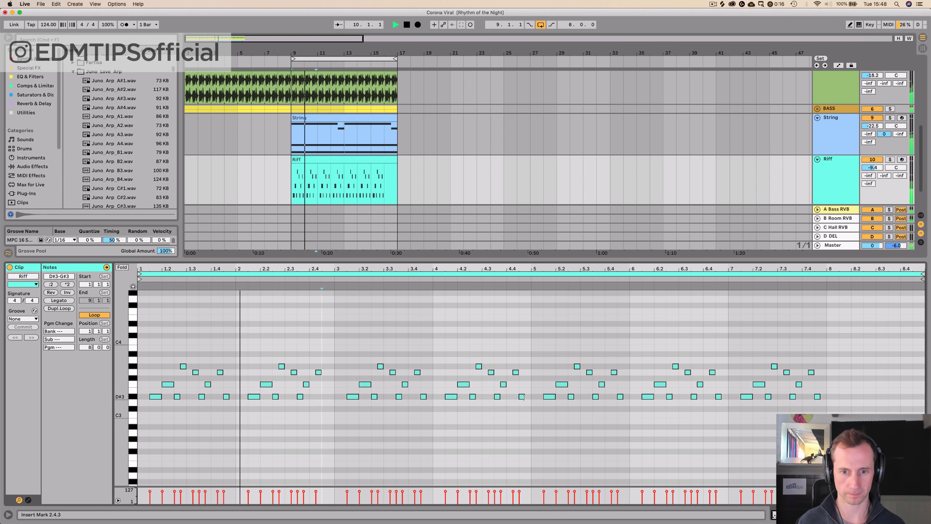
key("Delete")
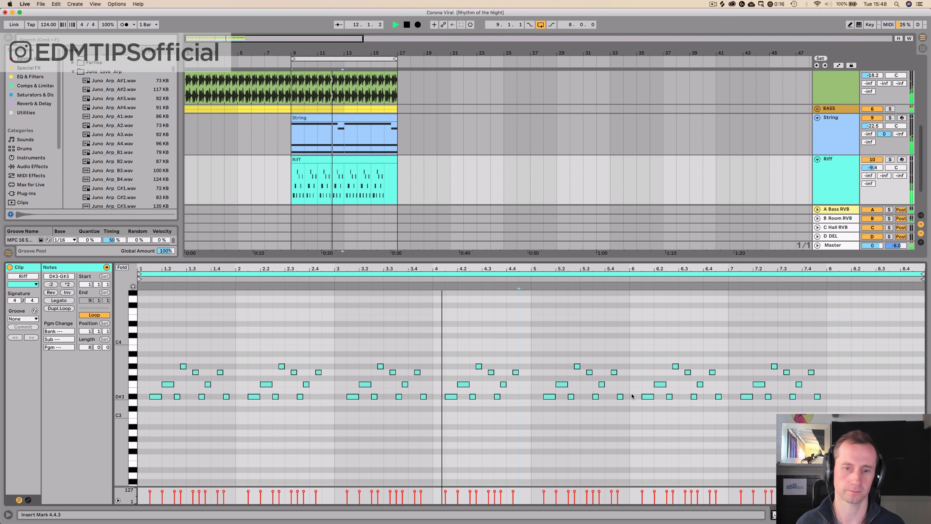
left_click(718, 398)
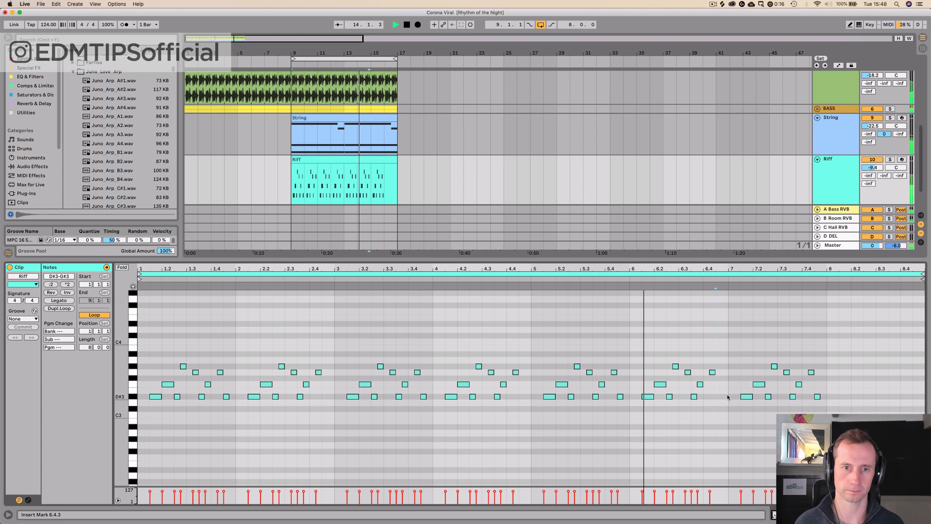
Add a C4 sixteenth at 7.4.4 to the end of bar 7 and play from bar 7
key("plus")
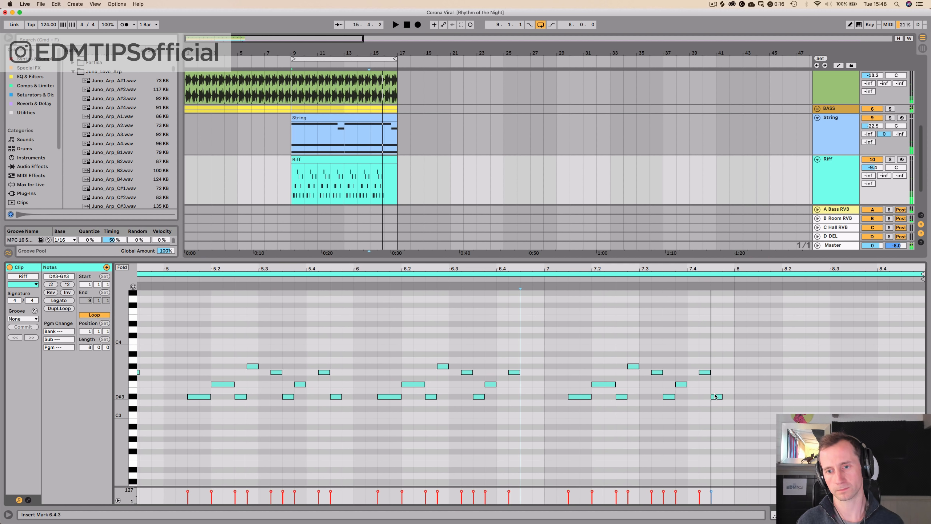
left_click(706, 373)
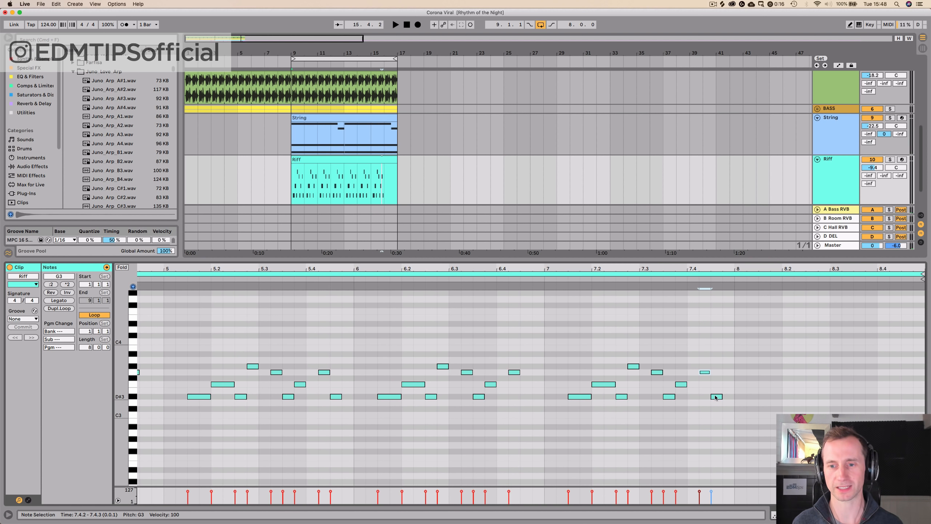
left_click_drag(715, 398, 729, 342)
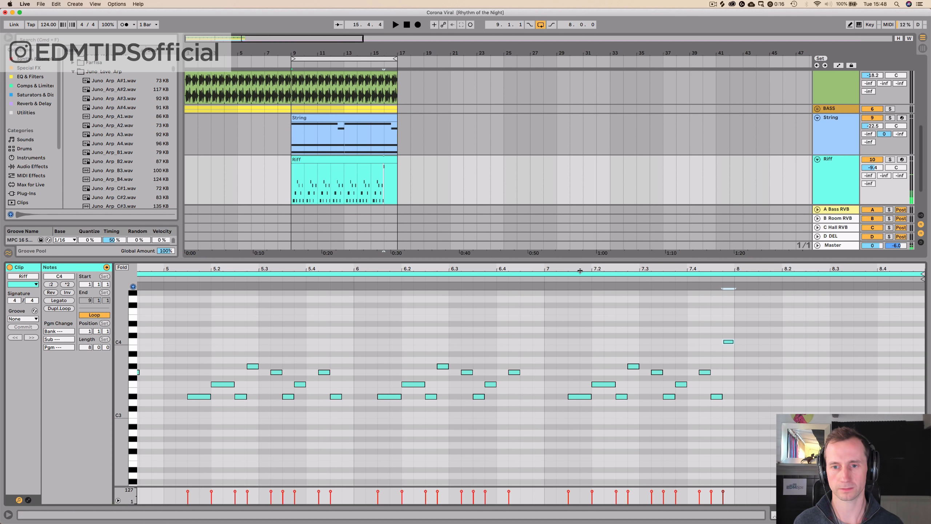
left_click(555, 279)
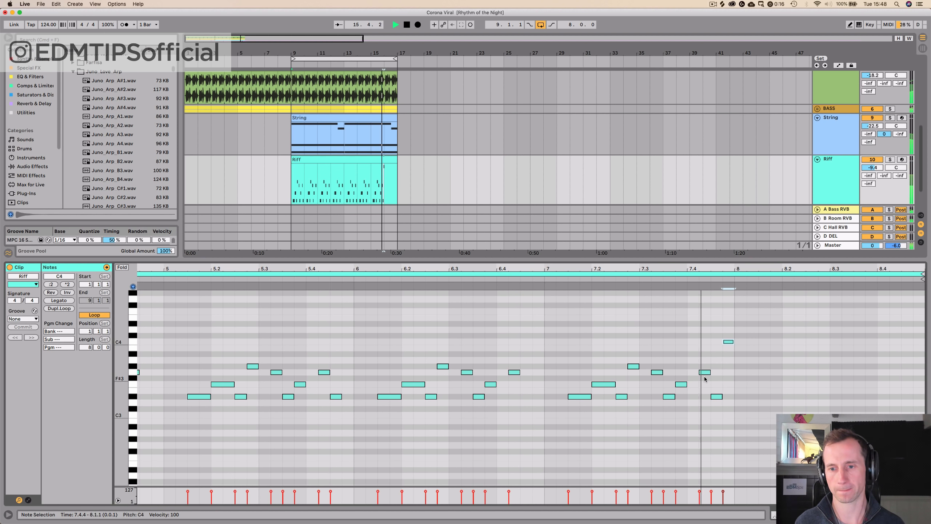
Change the 7.4.4 note to A#3 and begin bar 8 with sixteenths C4 at 8.1.1, G3 at 8.1.3 and A#3 at 8.1.4
mouse_move(729, 343)
left_mouse_down()
mouse_move(729, 362)
mouse_move(729, 343)
mouse_move(729, 354)
left_mouse_up()
double_click(736, 344)
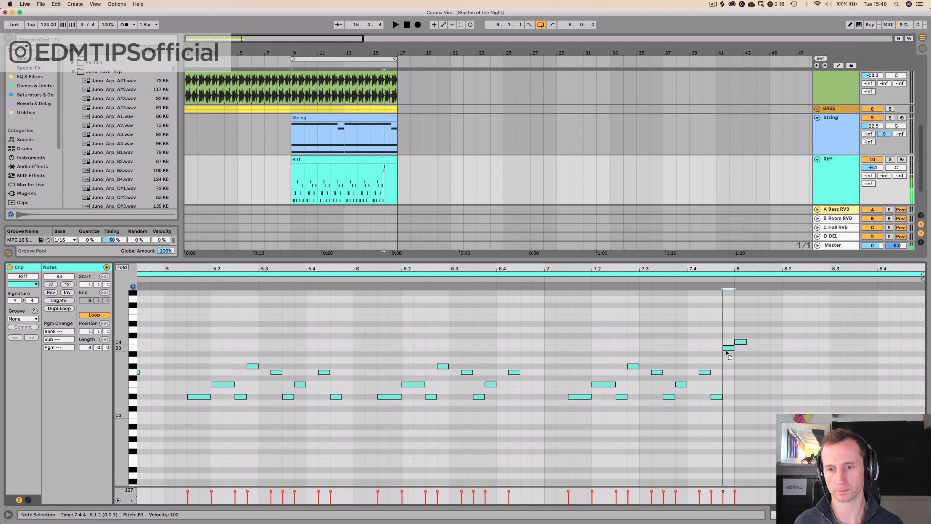
left_click(578, 284)
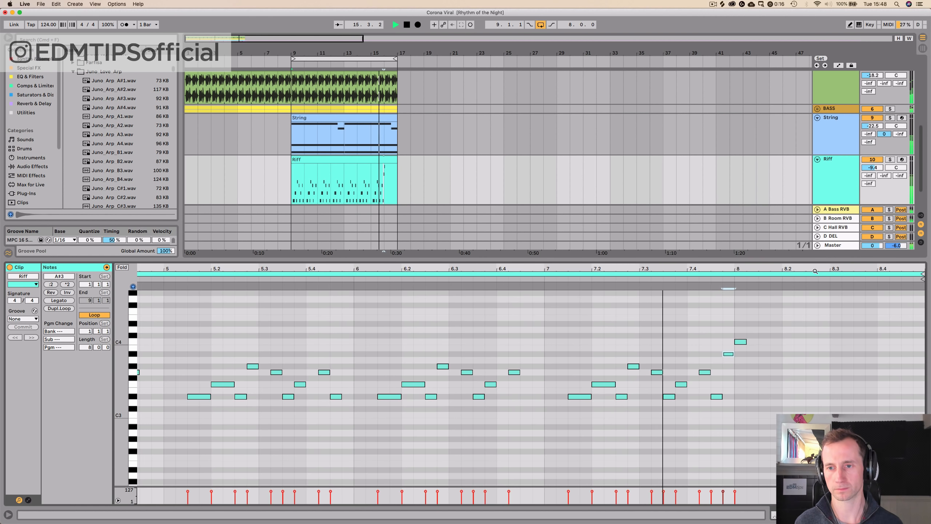
scroll(808, 281, "up", 1)
double_click(757, 360)
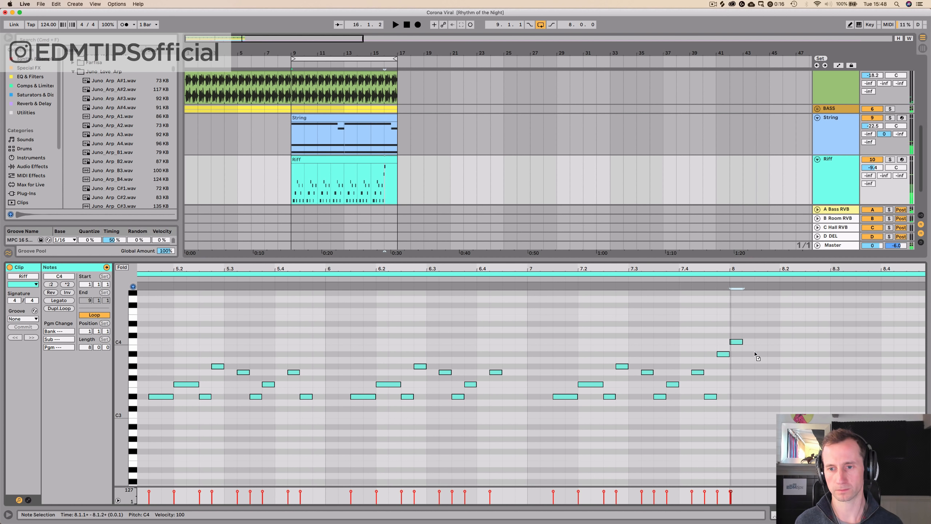
left_click_drag(761, 377, 770, 355)
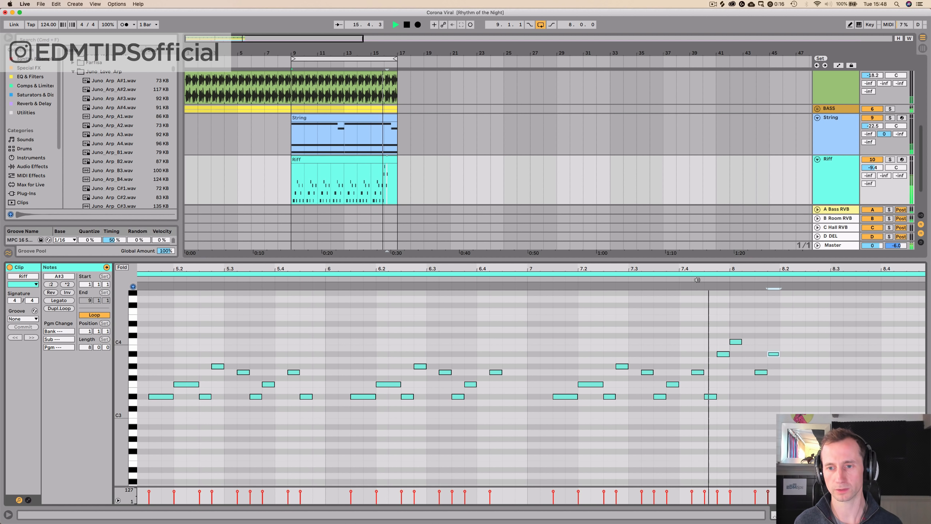
Continue bar 8 with sixteenths F3 at 8.2.2, G3 at 8.2.3, D#3 at 8.3.1, F3 at 8.3.2 and C3 at 8.3.4
left_click_drag(756, 351, 801, 384)
left_click(798, 390)
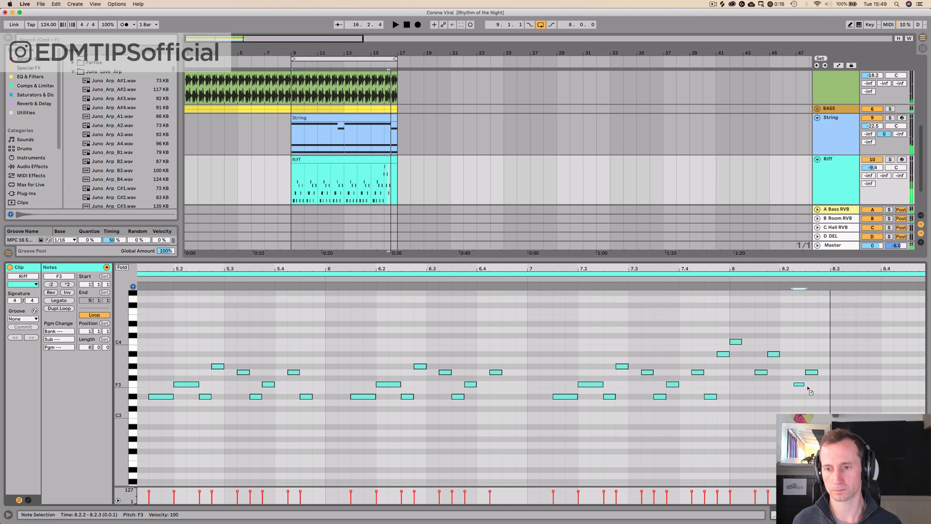
left_click_drag(808, 387, 875, 414)
left_click(853, 384)
left_click(857, 384)
key("Left")
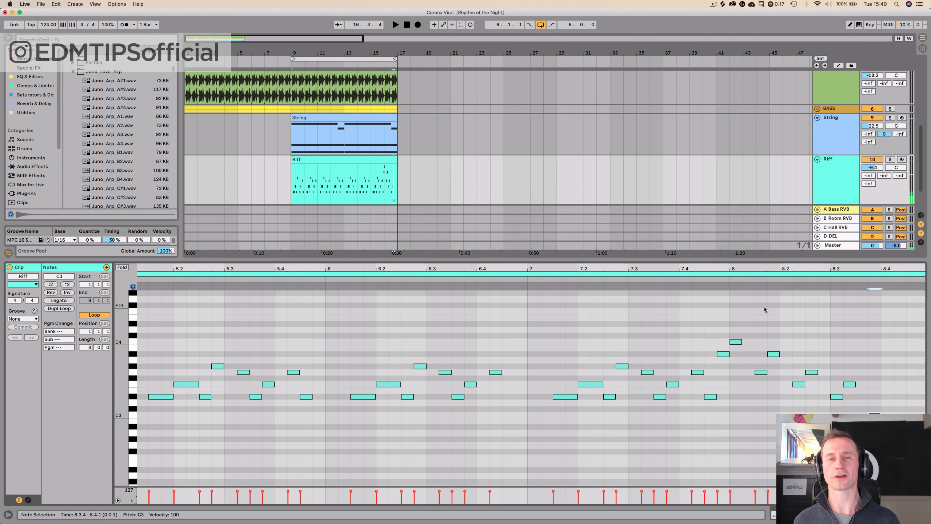
Add a closing D#3 sixteenth at 8.4.1 and play the end of the riff
left_click(597, 280)
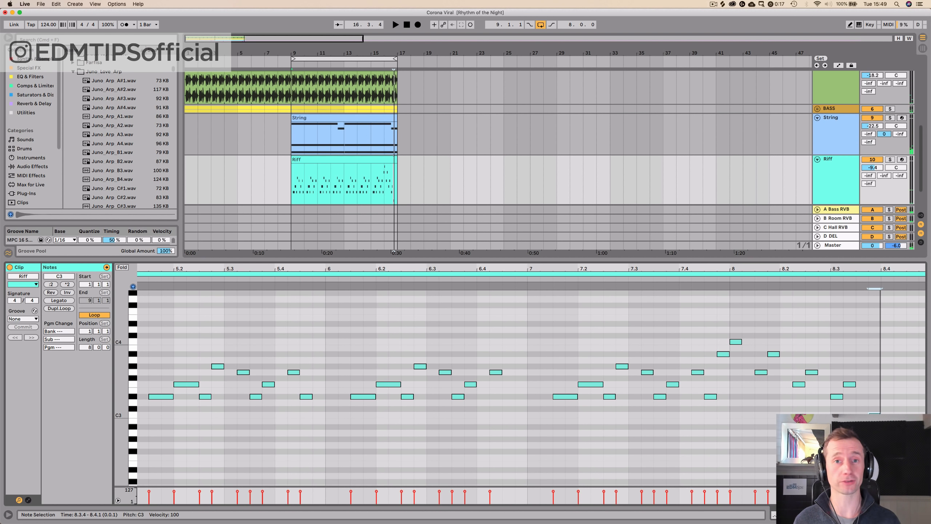
left_click_drag(904, 265, 888, 385)
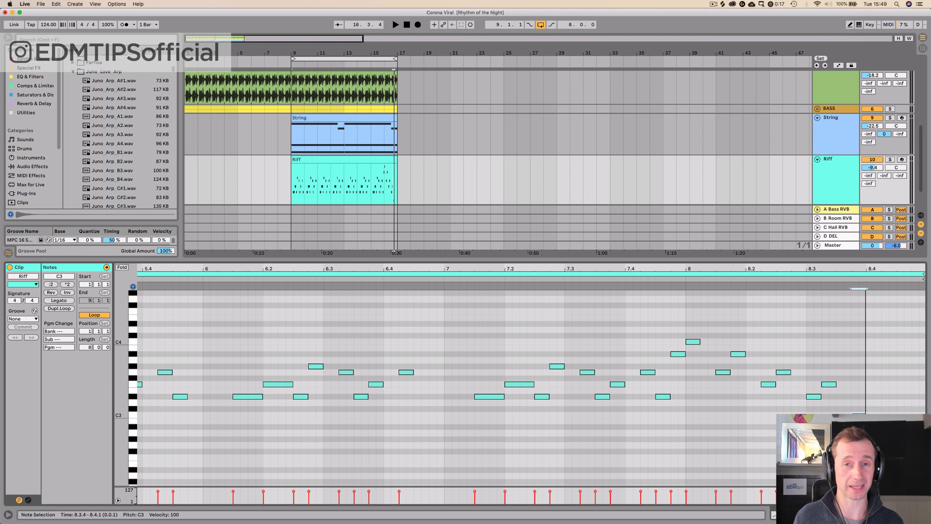
left_click_drag(857, 412, 873, 400)
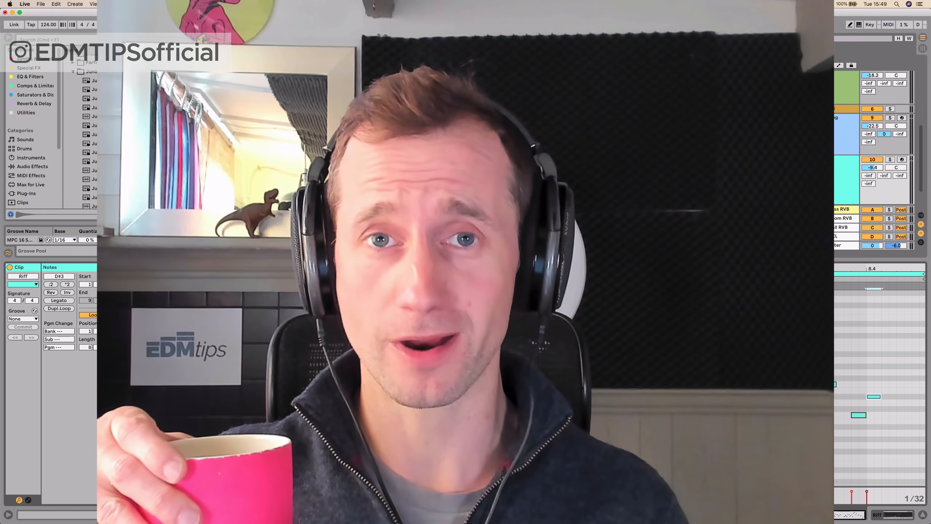
key("space")
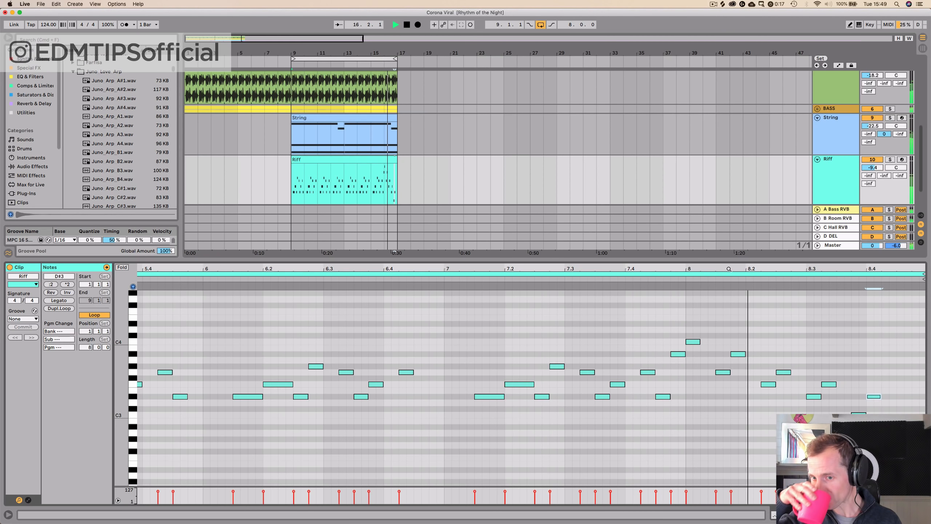
key("space")
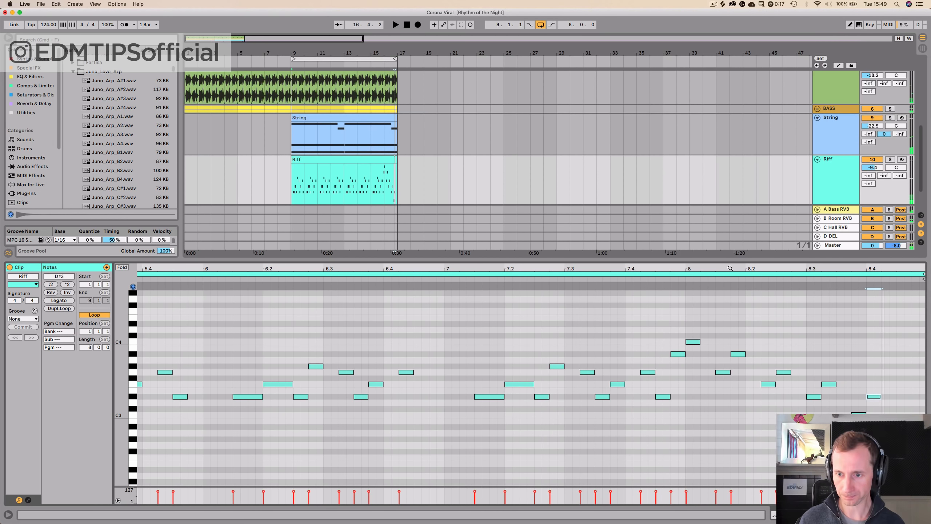
Load a Delay from the Reverb & Delay collection onto the D DEL return track and set its Dry/Wet to 100%
left_click(808, 331)
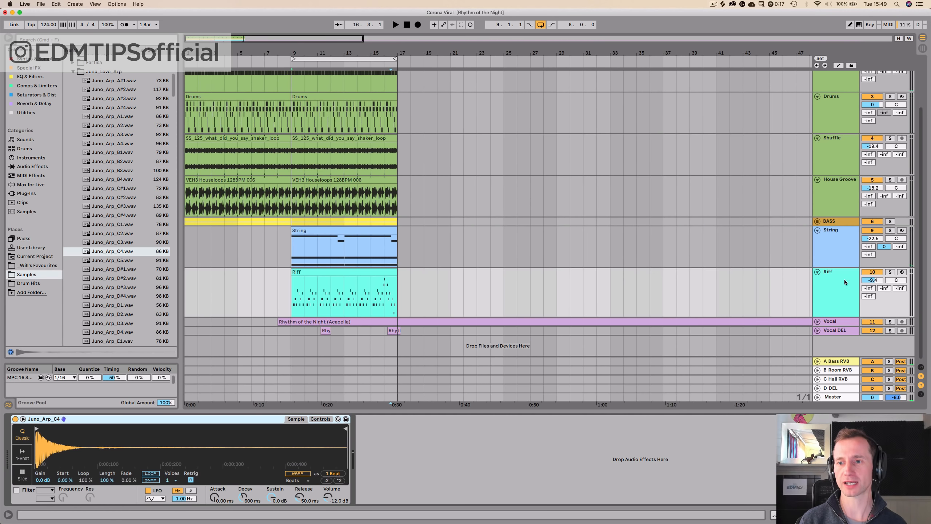
key("Tab")
left_click(840, 43)
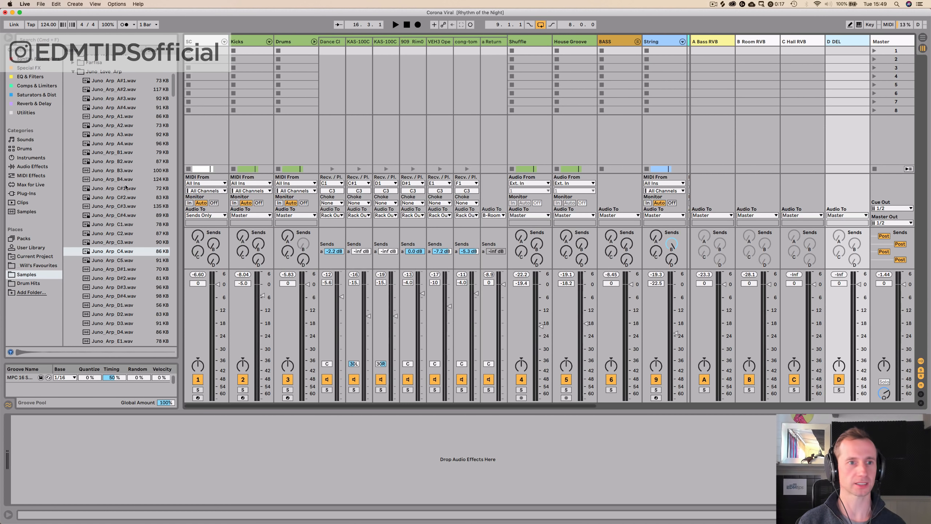
left_click(22, 102)
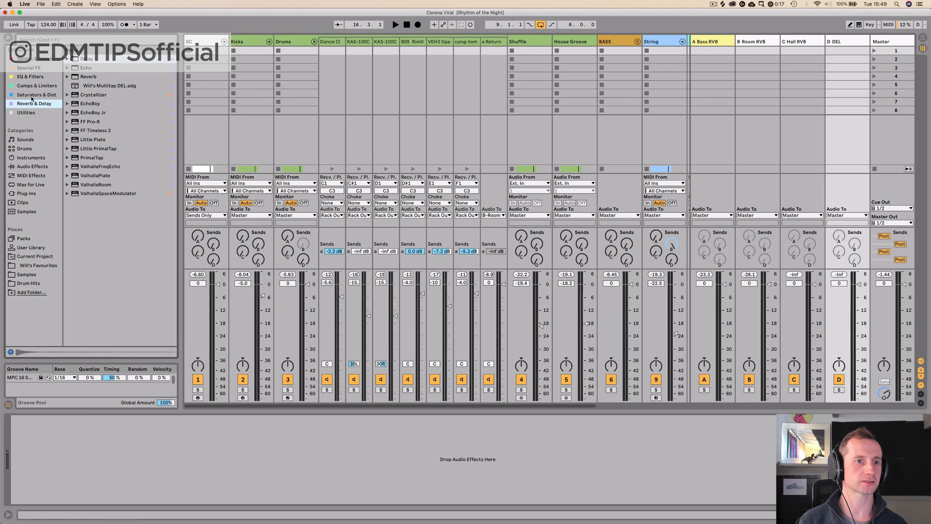
left_click_drag(83, 131, 99, 447)
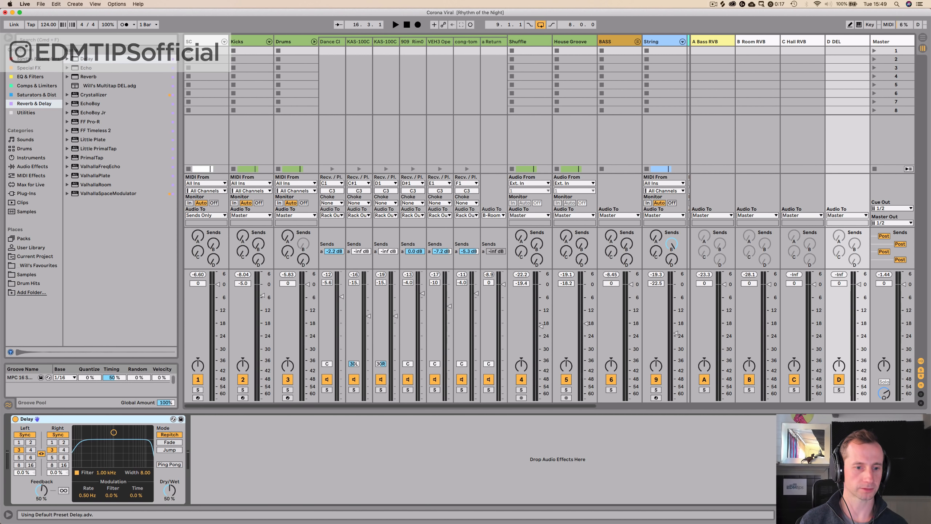
left_click_drag(170, 490, 169, 473)
During playback, raise the Riff track's sends to D DEL and A Bass RVB, and enable Ping Pong on the return's Delay
key("space")
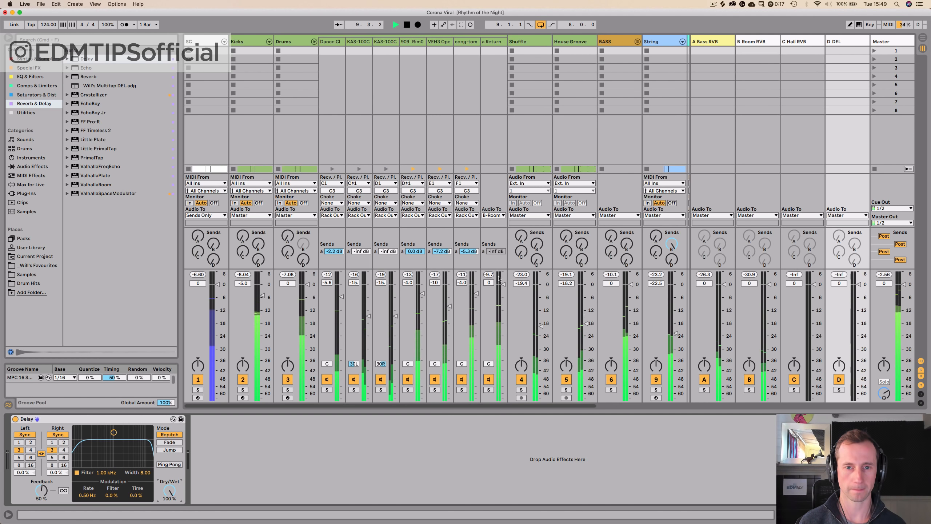
scroll(537, 230, "right", 5)
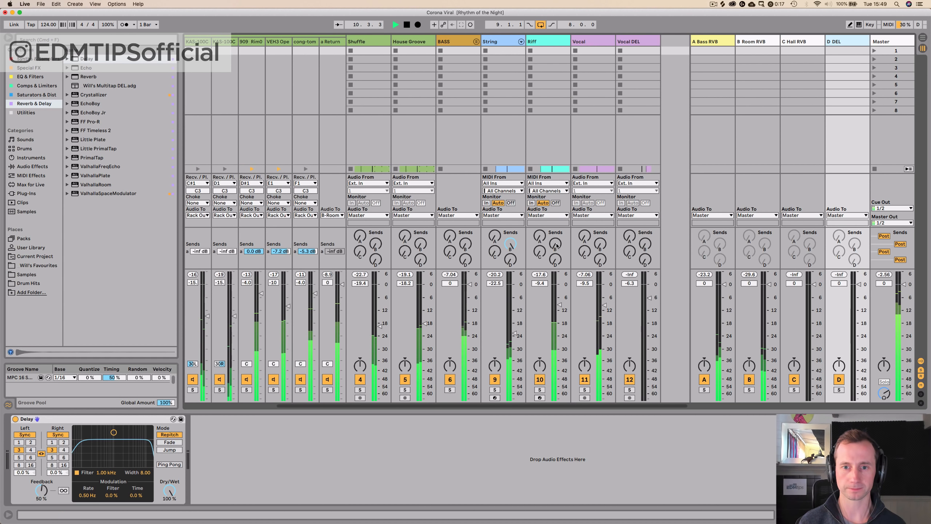
left_click_drag(555, 260, 555, 250)
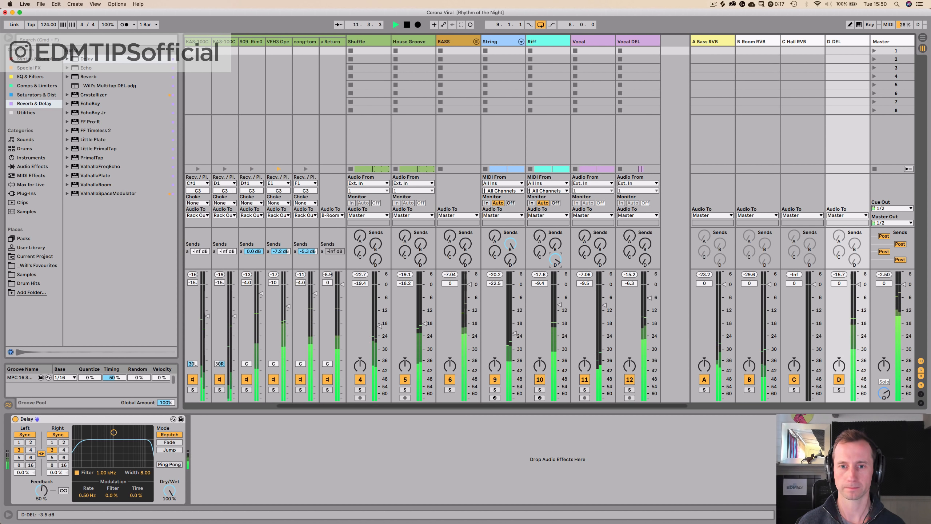
left_click(170, 466)
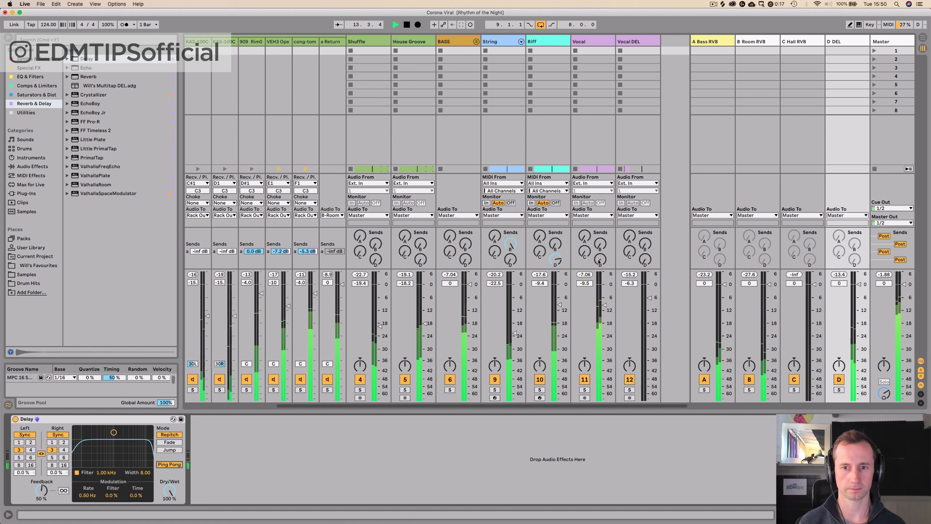
left_click_drag(585, 236, 585, 226)
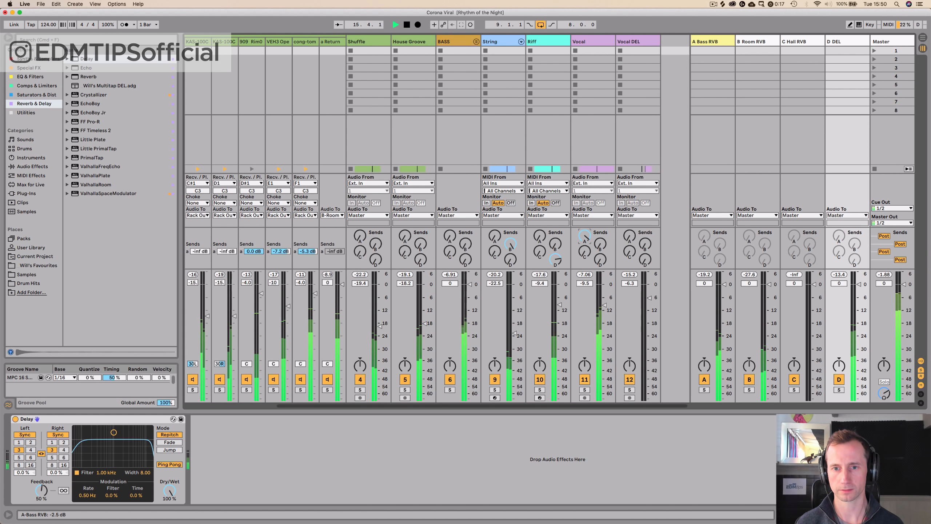
left_click_drag(586, 236, 544, 238)
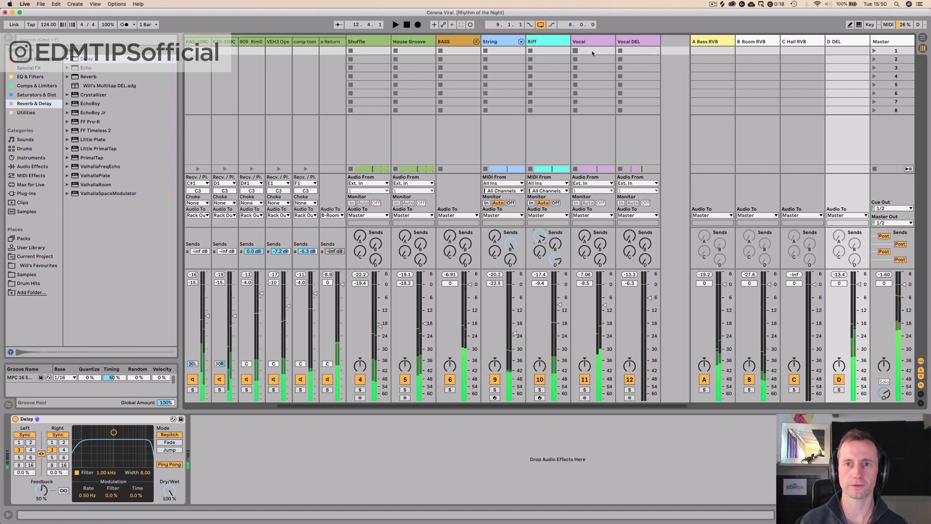
Copy the Vocal track's Delay with its 2.01 ms and 9.27 ms times onto the Riff track after the Simpler
left_click(603, 43)
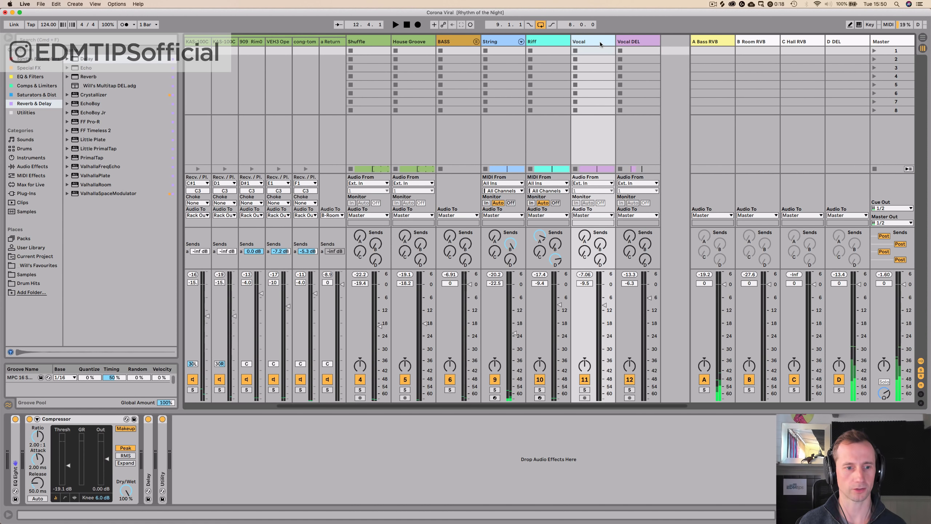
double_click(149, 447)
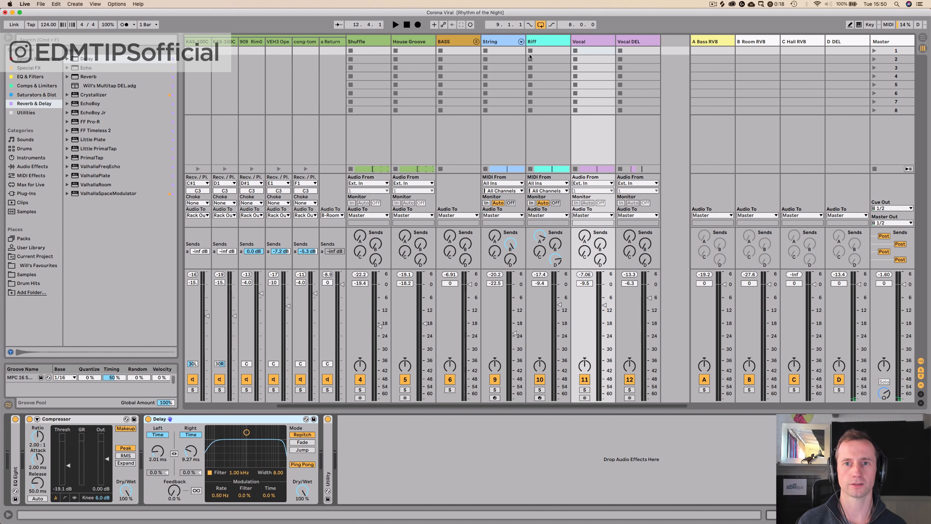
left_click(543, 43)
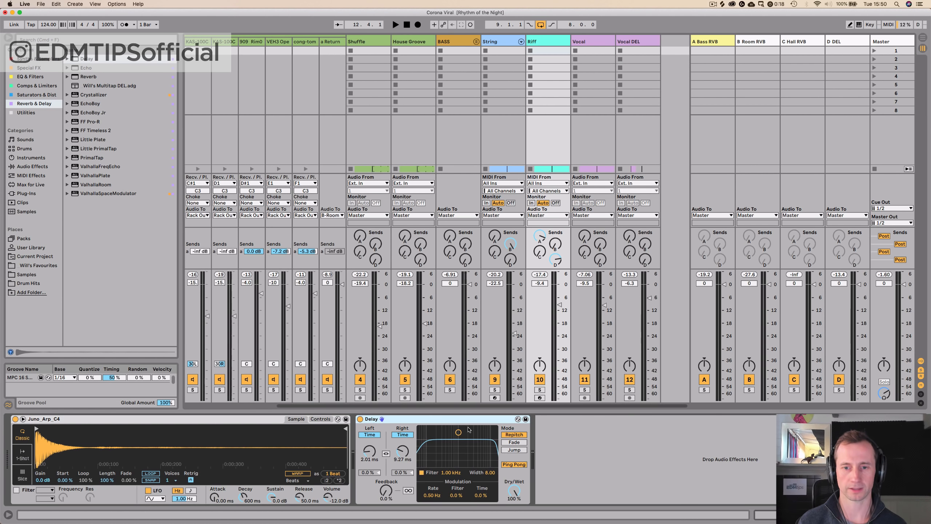
Solo the Riff track and compare its sound with the Delay bypassed and enabled
left_click(540, 390)
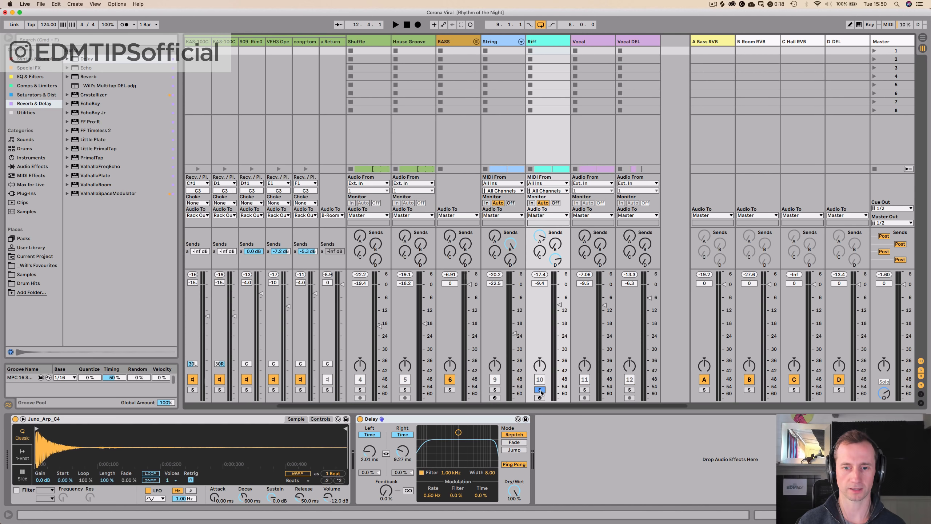
left_click(361, 419)
key("space")
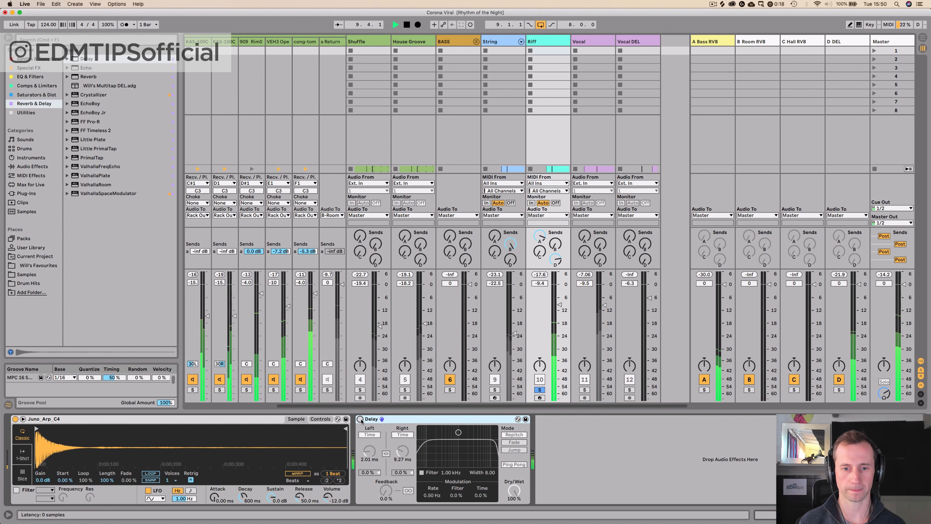
key("space")
left_click(360, 419)
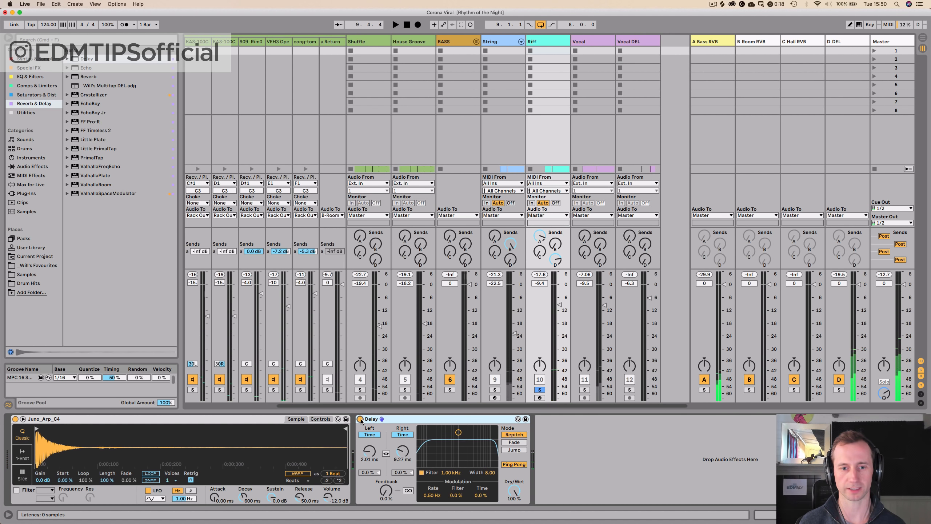
key("space")
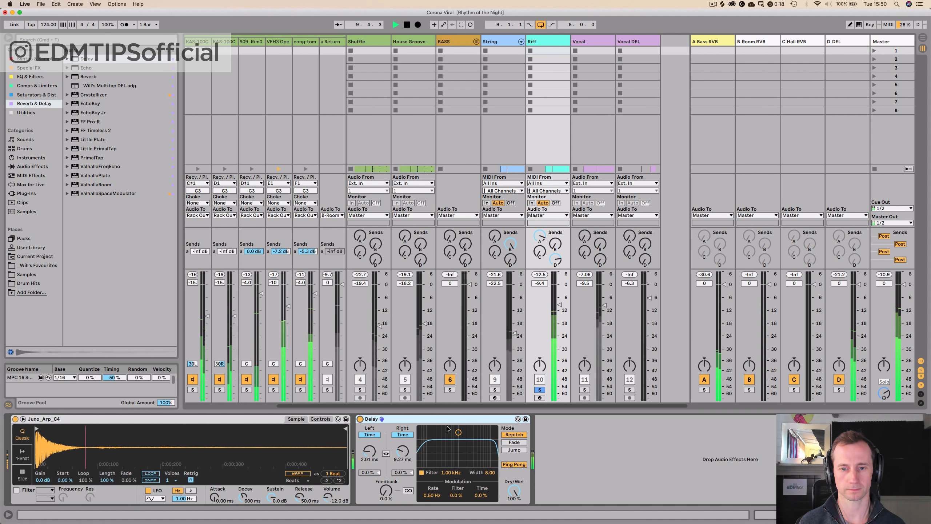
Copy the Vocal track's Utility with 73% width and 9R balance onto the Riff track after its Delay
left_click(584, 42)
double_click(325, 439)
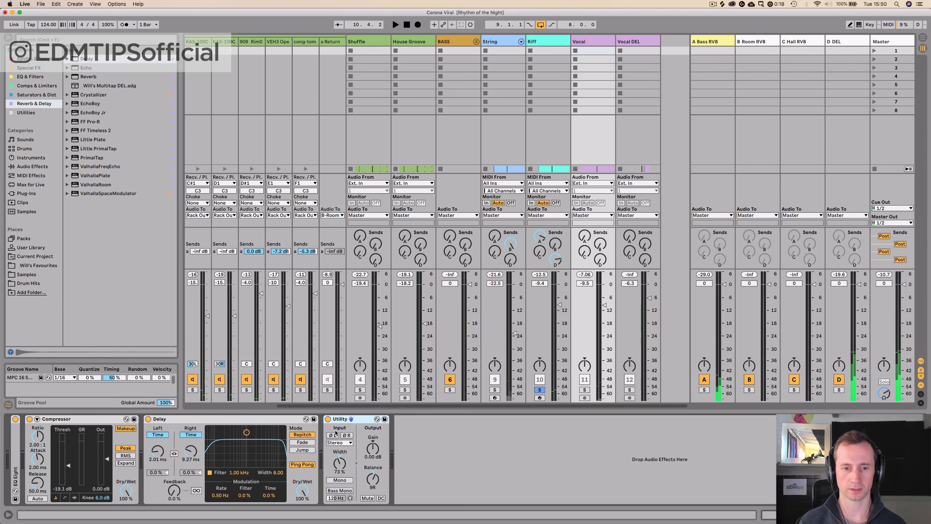
left_click(553, 43)
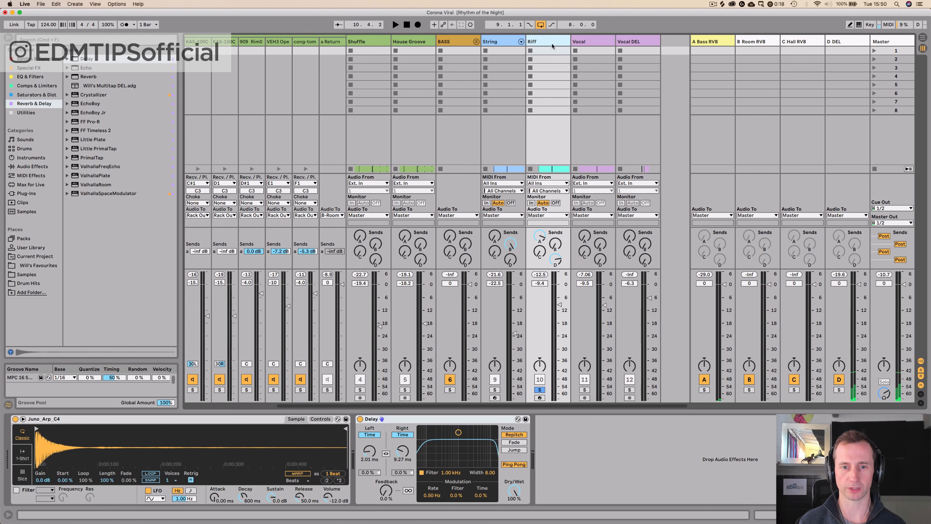
left_click(577, 462)
key("super+v")
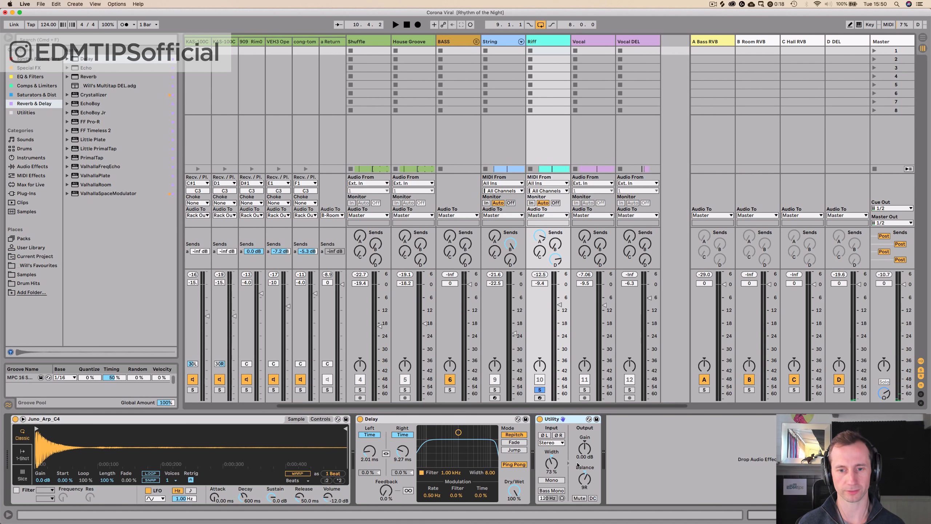
Group the Riff track's Delay and Utility into an Audio Effect Rack and bypass the rack during playback for comparison
key("space")
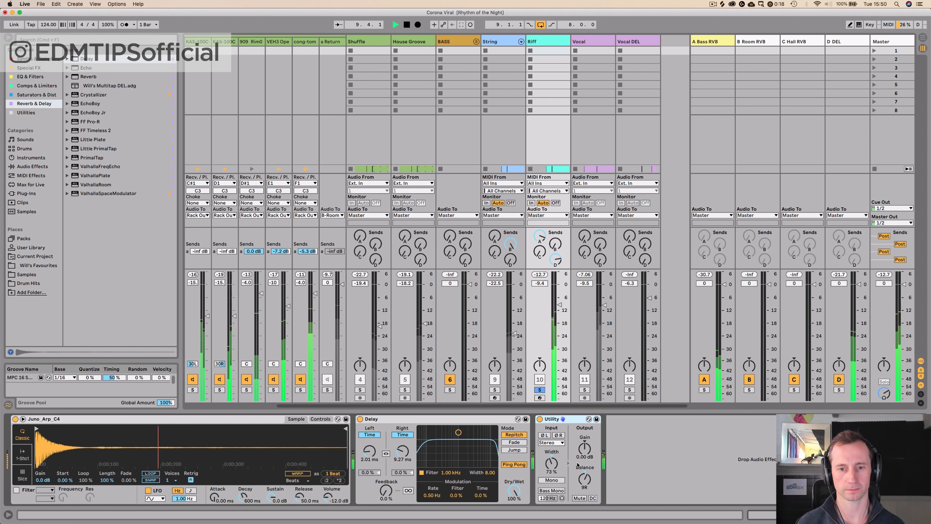
left_click(358, 421)
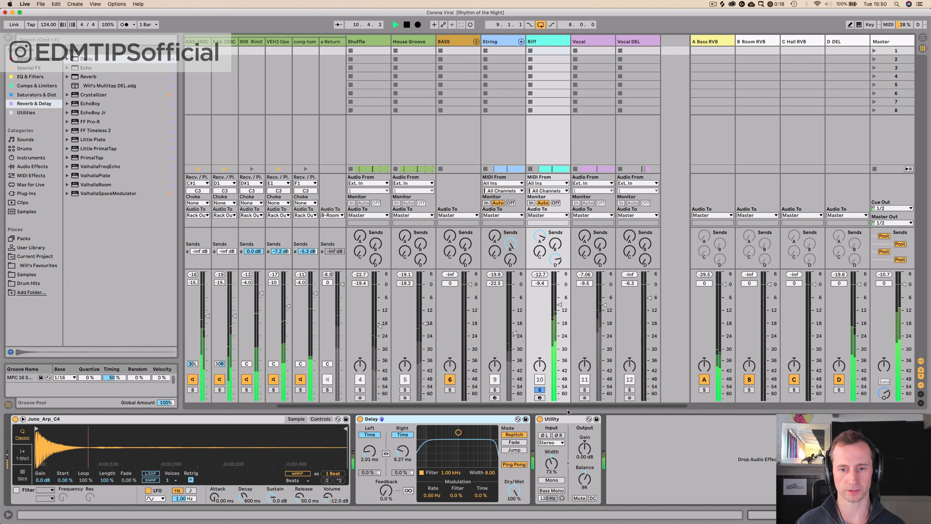
key("super+g")
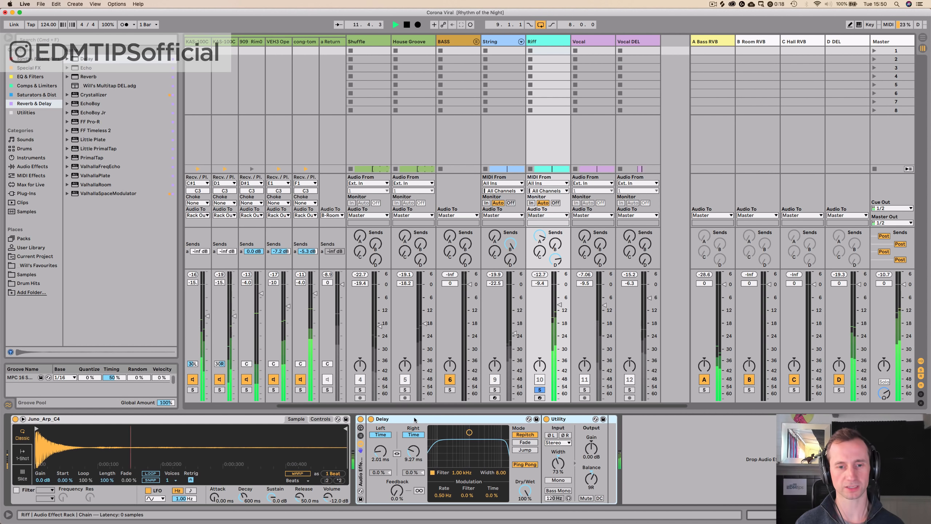
left_click(360, 420)
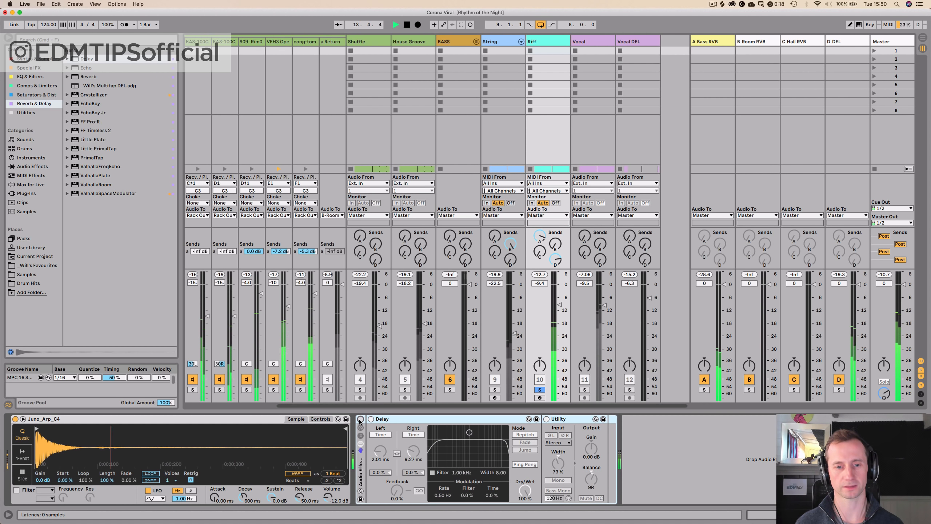
Re-enable the Riff track's Audio Effect Rack during playback and switch to the arrangement timeline
left_click(361, 419)
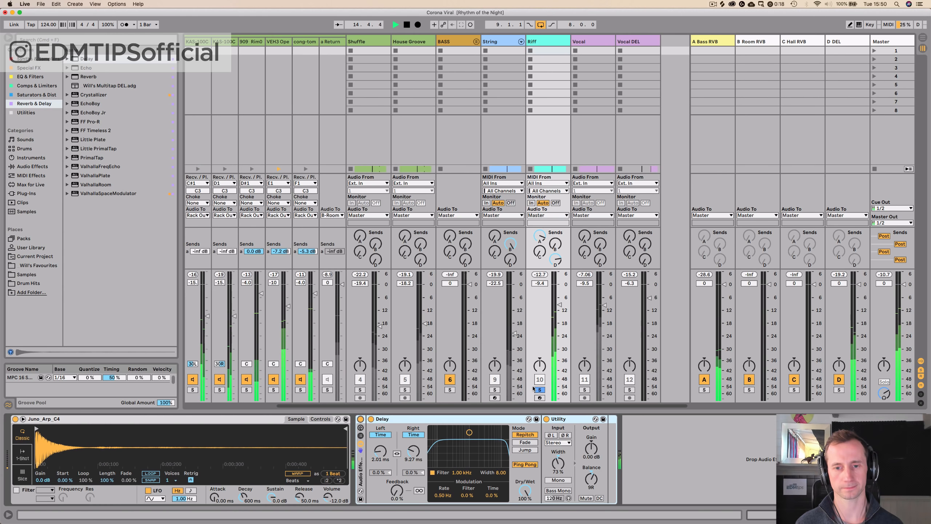
key("Tab")
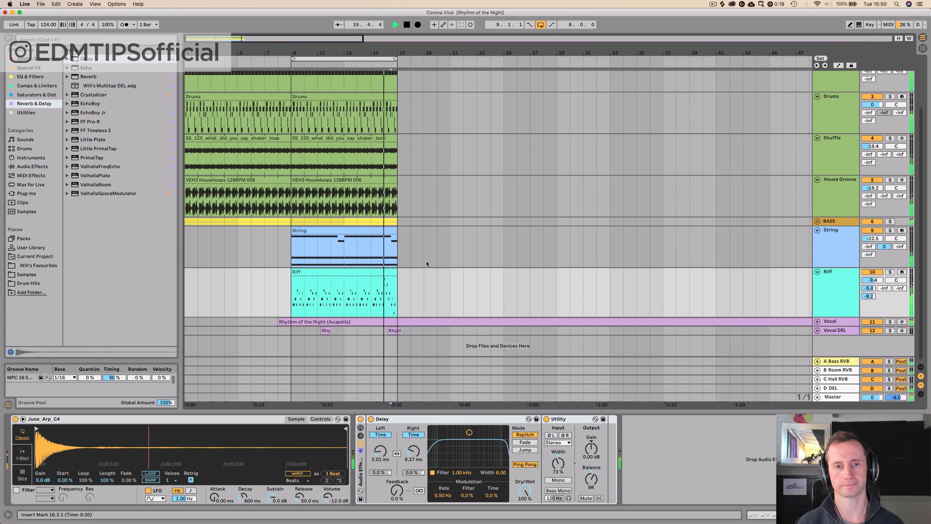
key("minus")
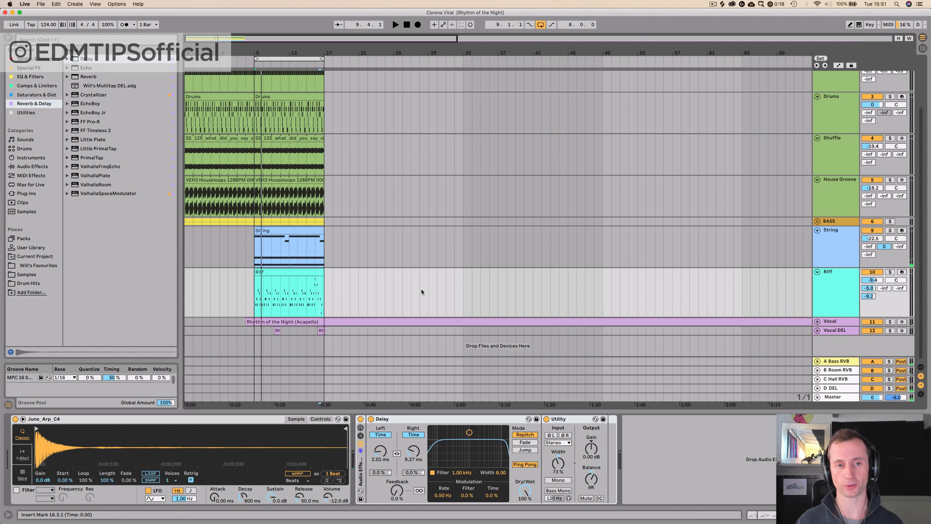
Insert 32 bars of silence at the start of the arrangement in eight-bar blocks, and unfold the BASS group
left_click_drag(253, 255, 184, 253)
key("super+i")
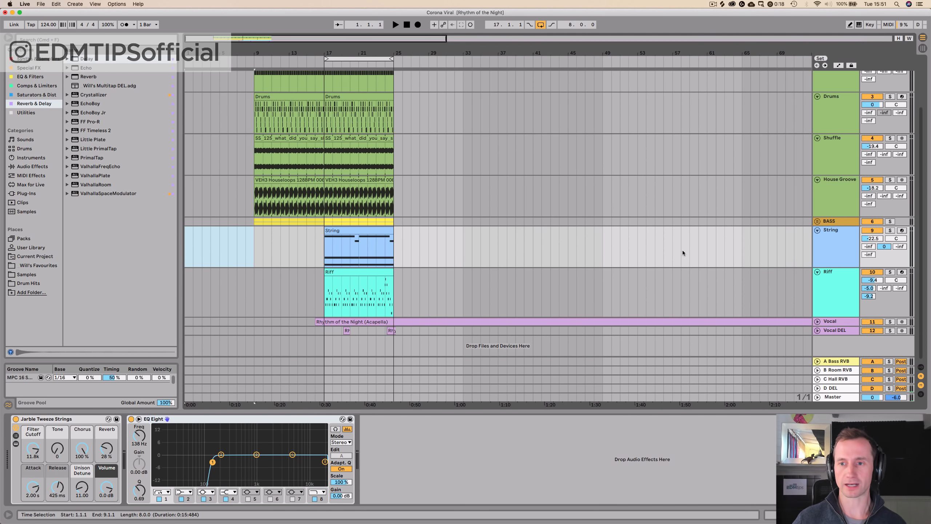
left_click(818, 221)
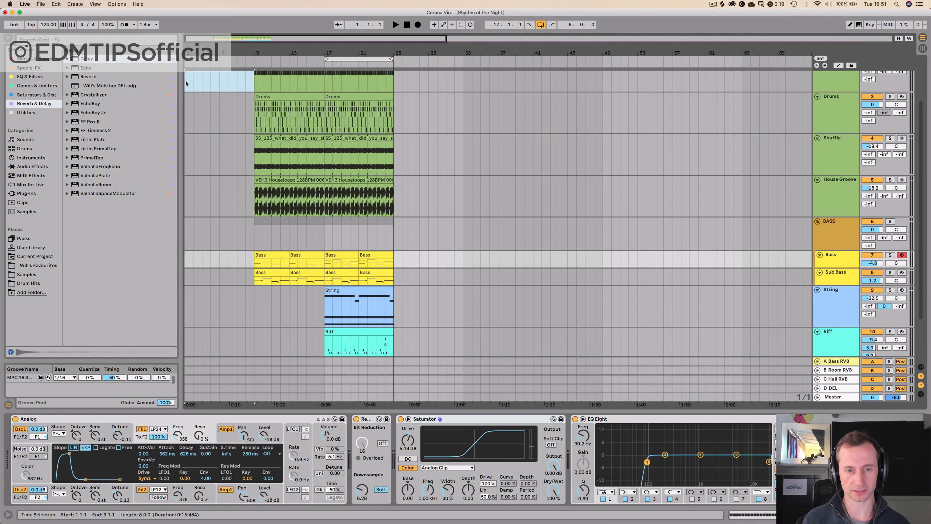
left_click_drag(185, 81, 186, 81)
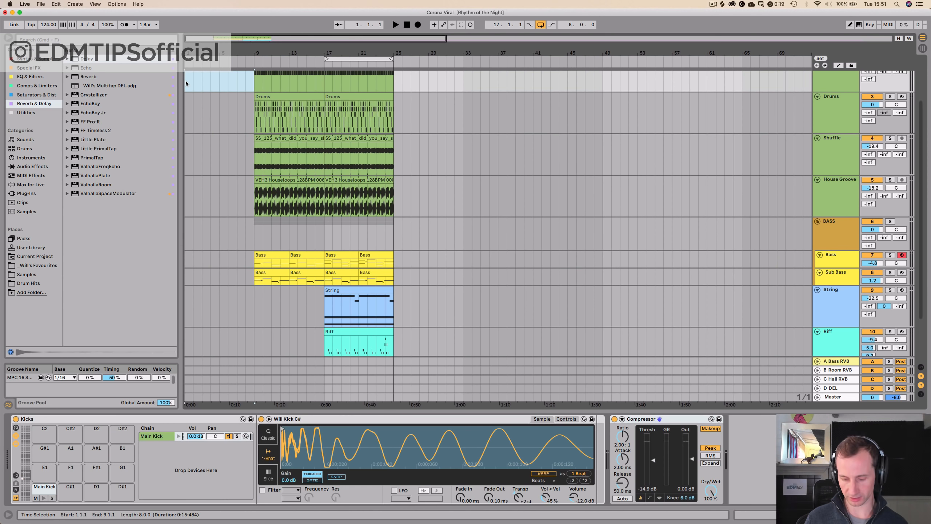
key("super+i")
key("super+i")
key("super+i")
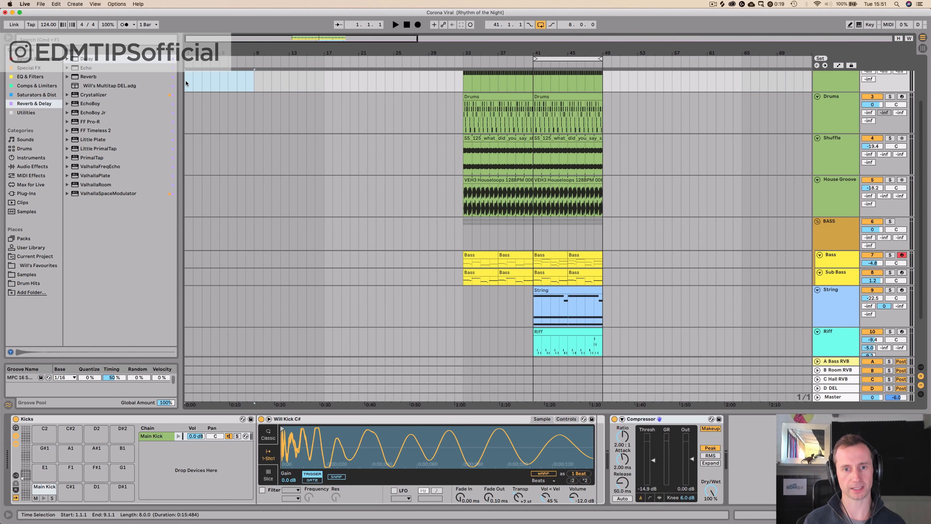
Copy a four-bar Bass clip to bar 1, audition it, and duplicate it to fill the first eight bars
left_click_drag(536, 255, 194, 261)
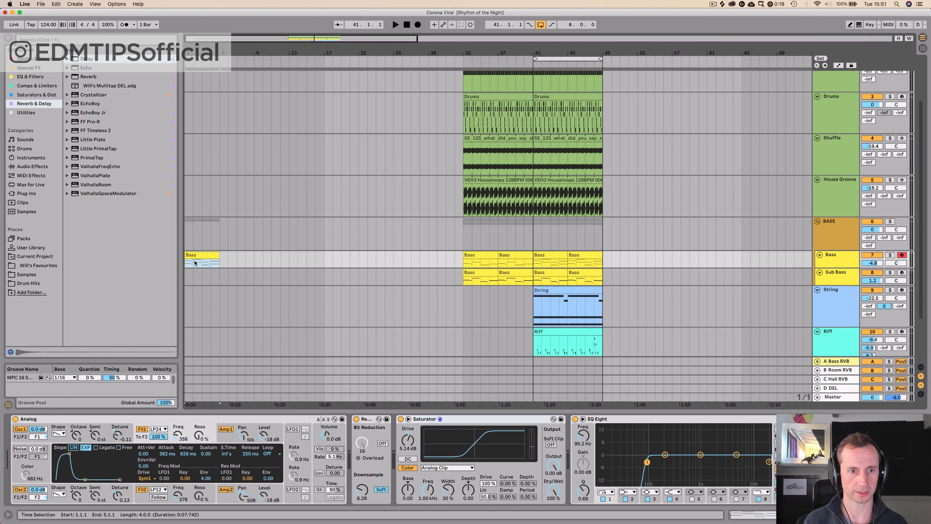
key("space")
key("super+d")
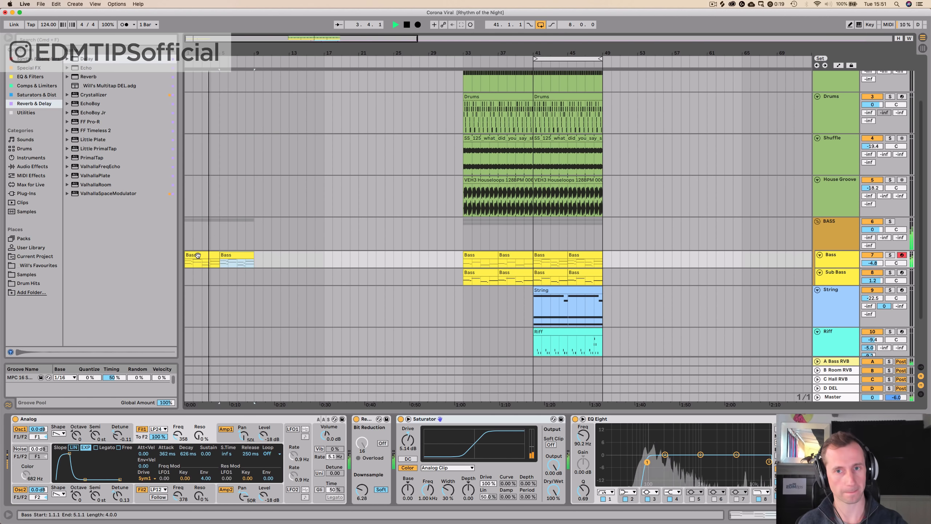
Stop playback, copy the eight-bar Drums clip to bar 5 and open the copy's notes
scroll(219, 227, "up", 2)
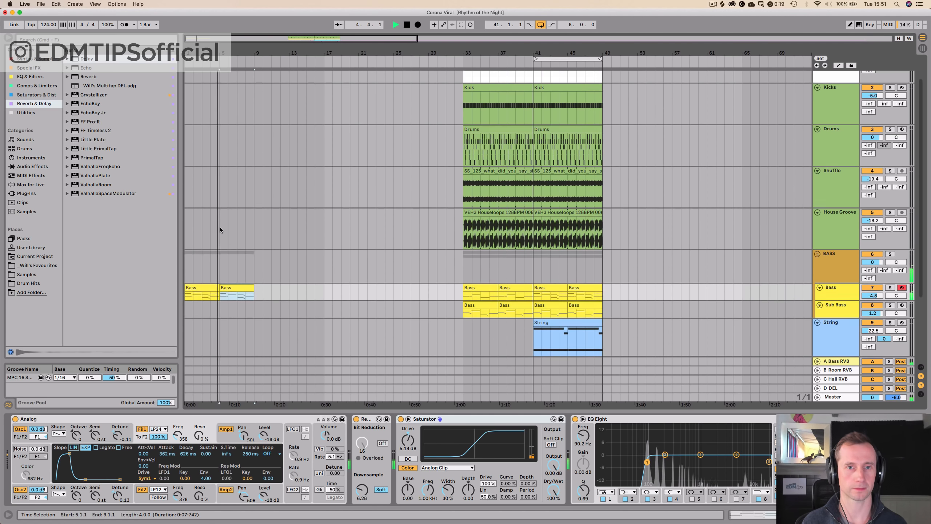
key("space")
left_click_drag(487, 132, 248, 131)
double_click(240, 153)
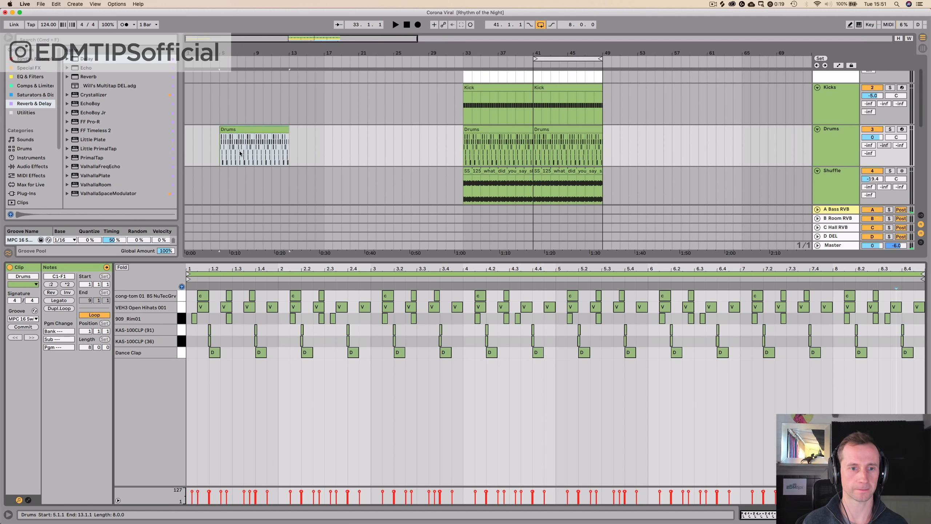
Delete the 909 Rim01, VEH3 Open Hihats 001 and cong-tom notes from the bar 5 Drums clip, keeping the claps, and play it
left_click(184, 319)
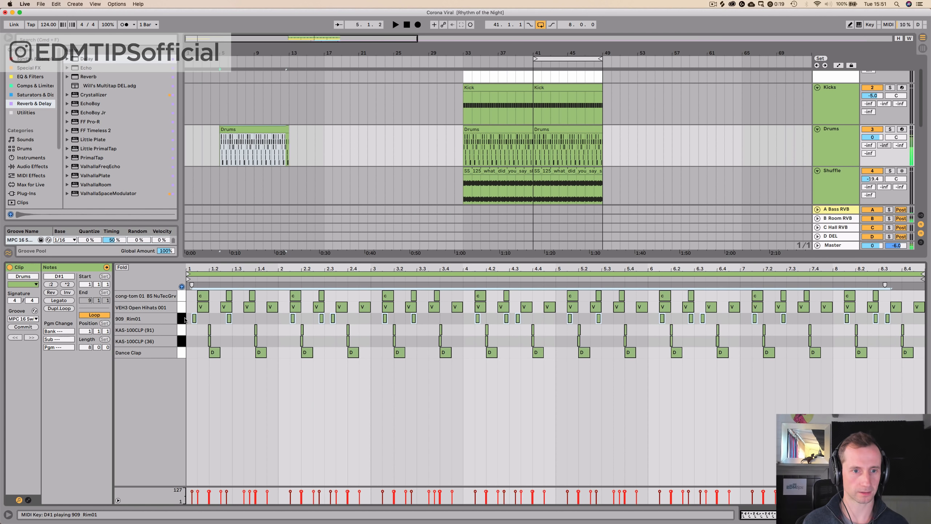
left_click(183, 332, "shift")
key("Delete")
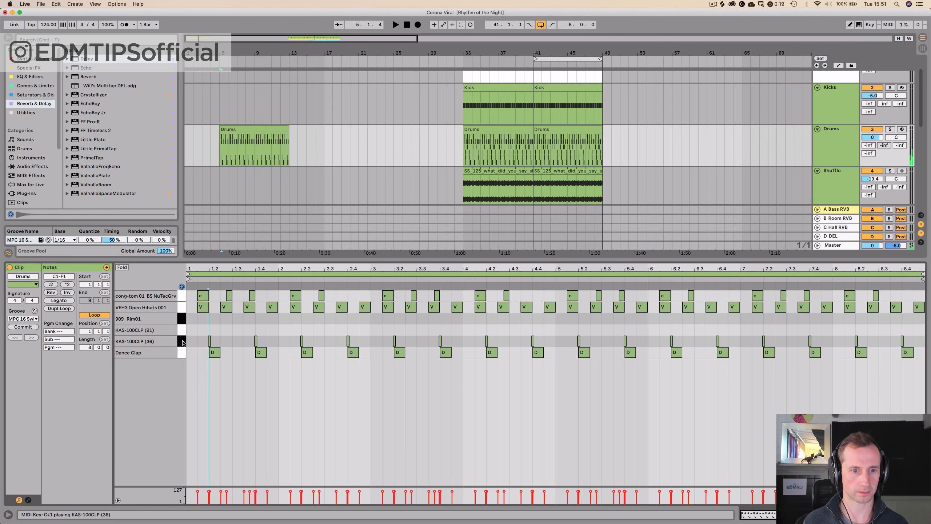
key("super+z")
left_click(184, 308)
key("Delete")
left_click(185, 296)
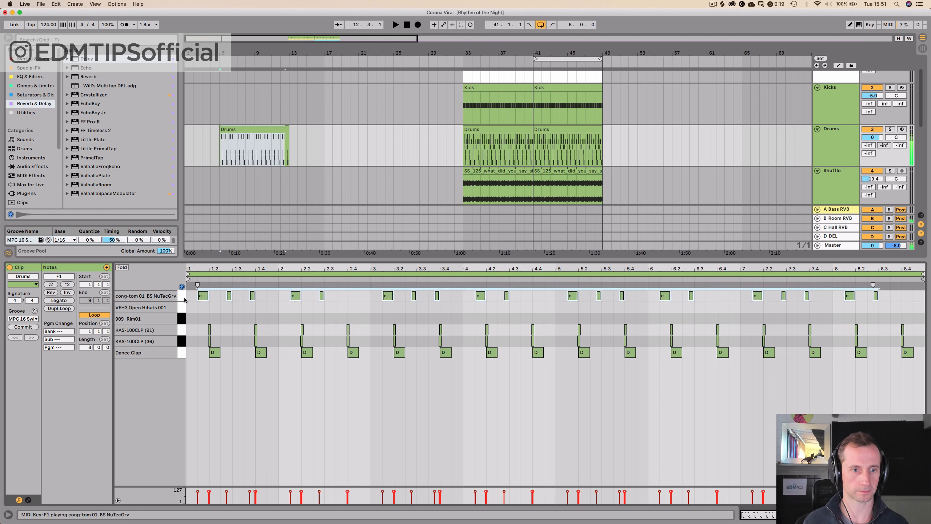
key("Delete")
key("space")
key("shift+Tab")
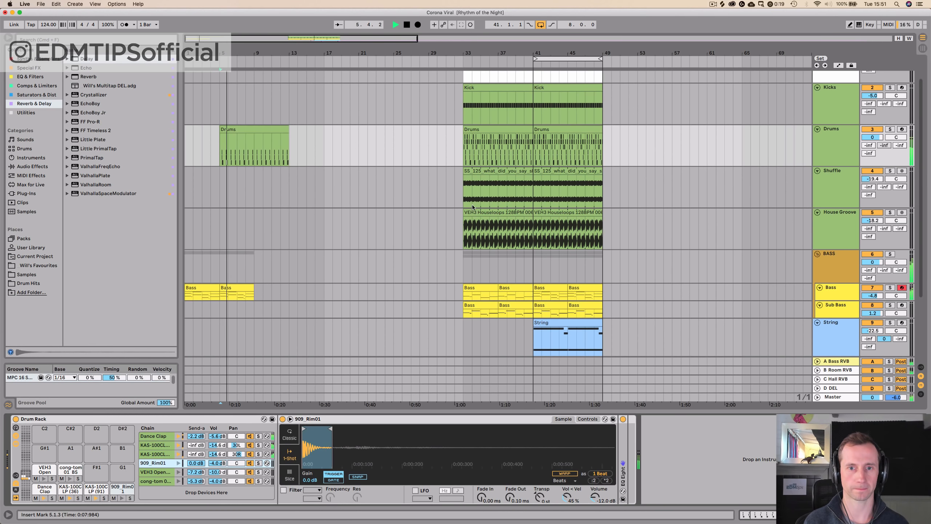
Copy the eight-bar Shuffle loop to bar 5 and listen to it with the Drums and Bass clips
left_click_drag(485, 179, 245, 172)
key("space")
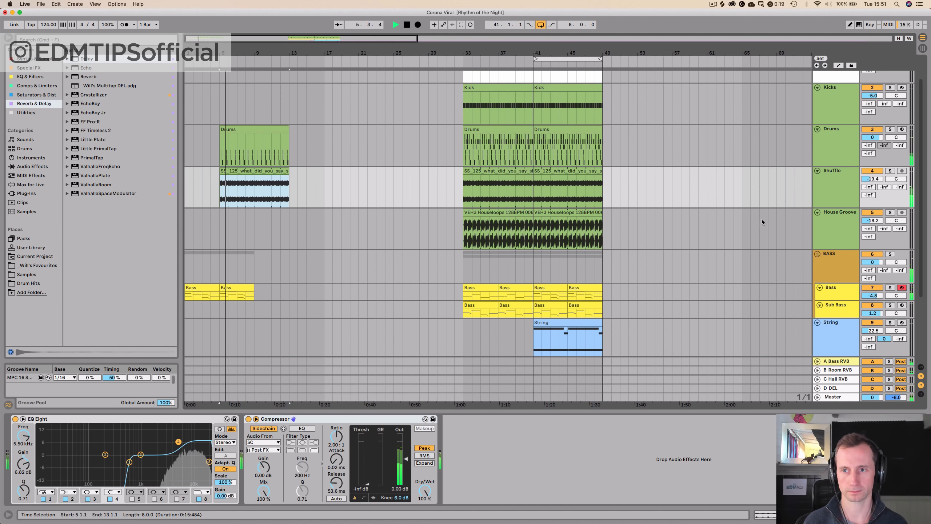
left_click(258, 129)
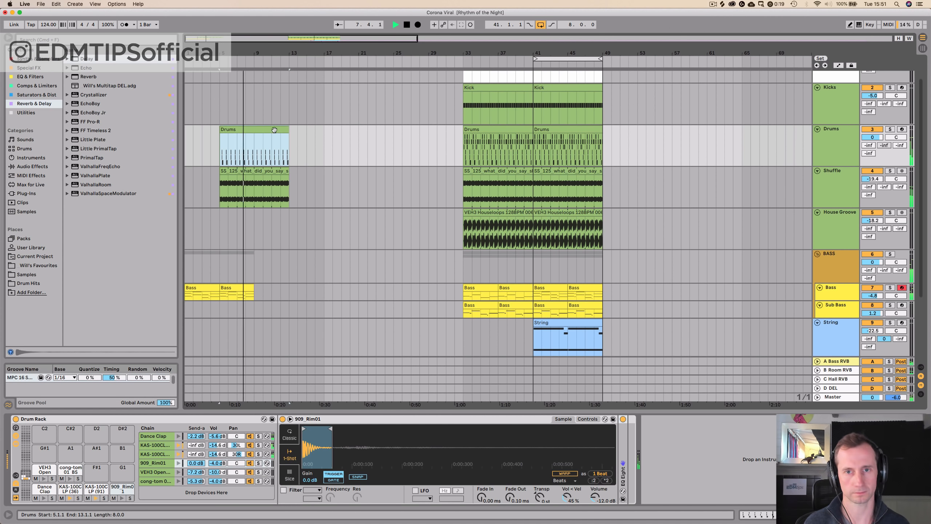
Copy a full eight-bar Drums clip to bar 13 and open its notes
left_click(480, 129)
left_click_drag(480, 128, 305, 131)
double_click(304, 131)
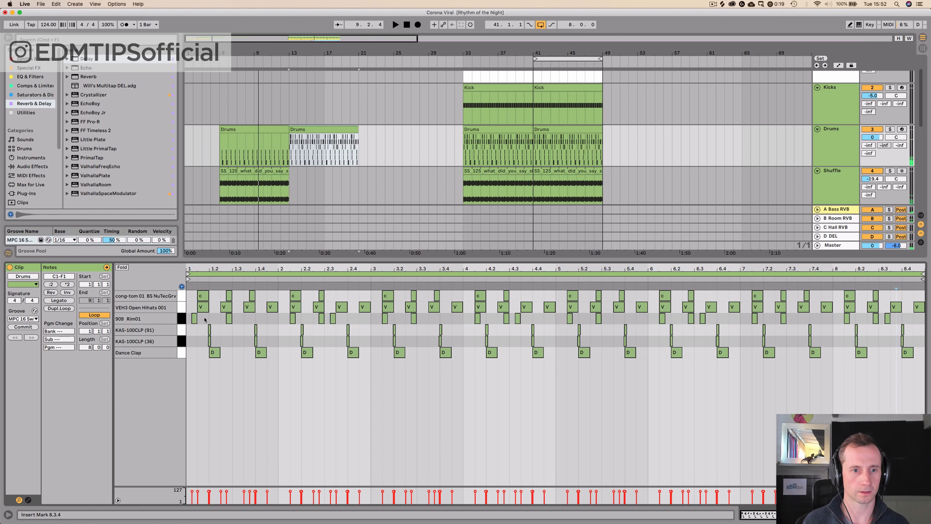
Delete the VEH3 Open Hihats 001 and cong-tom notes from the bar 13 Drums clip, keeping the rim and claps
left_click(184, 308)
key("Delete")
key("space")
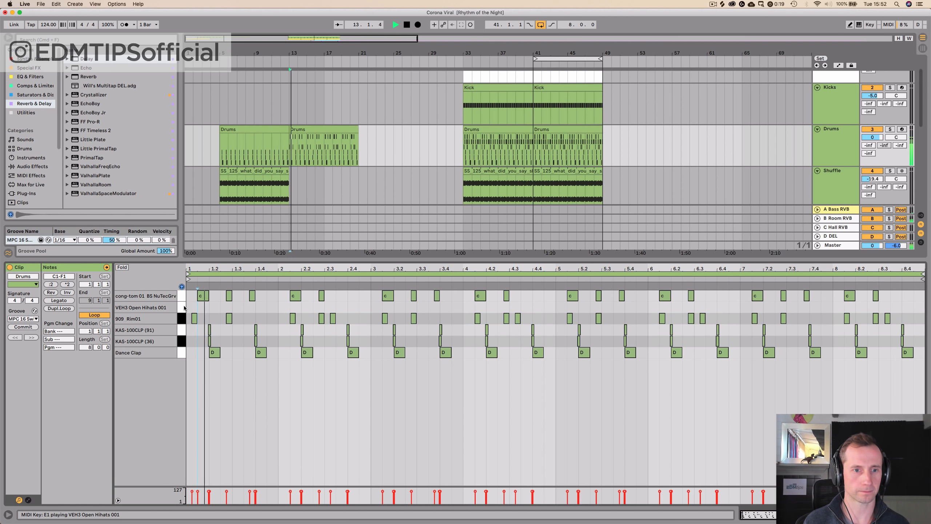
key("space")
left_click(181, 297)
key("Delete")
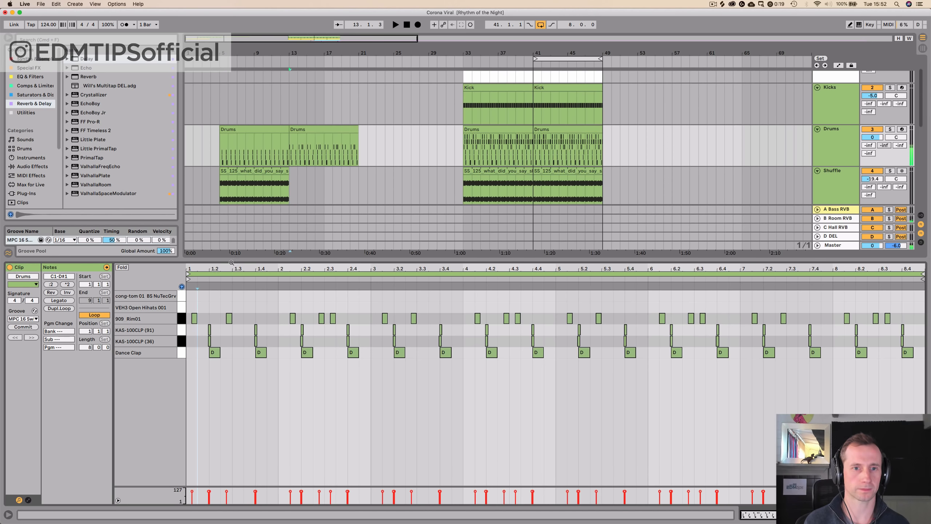
key("shift+Tab")
Duplicate the Shuffle clip once and the Bass clip three times so both parts run up to bar 21
left_click(270, 171)
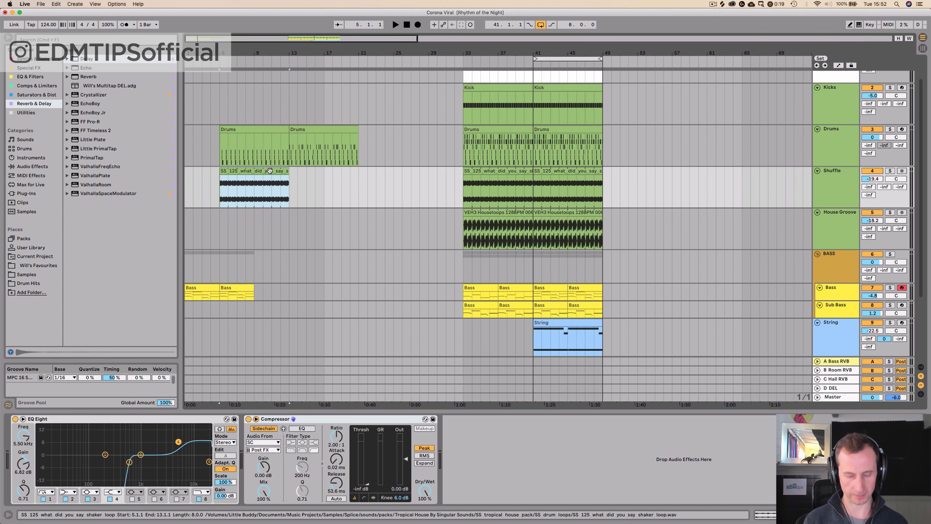
key("super+d")
left_click(230, 288)
key("super+d")
key("super+d")
key("super+d")
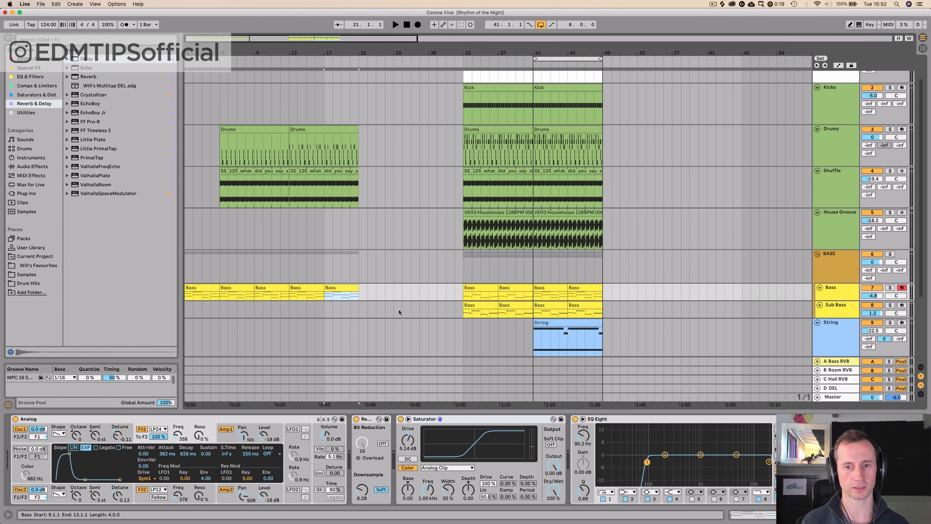
Unfold the Vocal track, move the Rhythm of the Night acapella clip to start at bar 4, and audition it
scroll(716, 335, "down", 5)
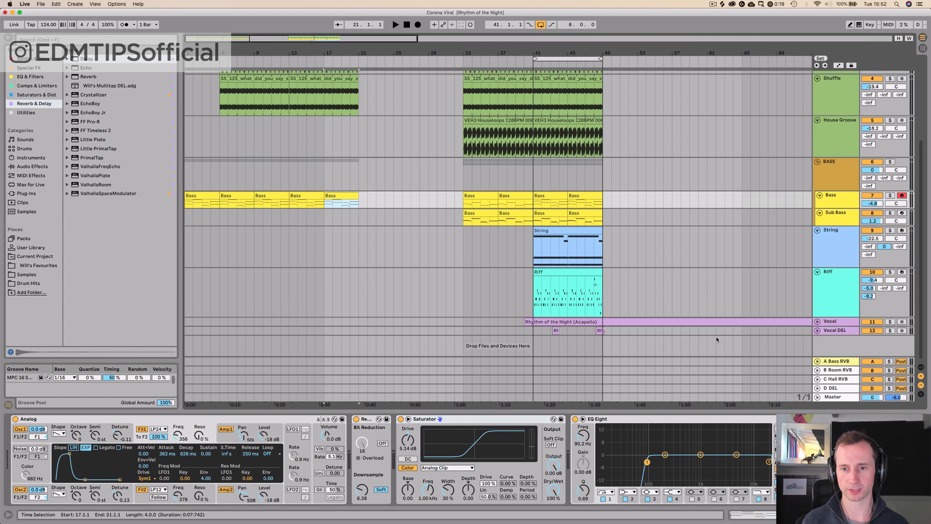
left_click(822, 323)
left_click(818, 322)
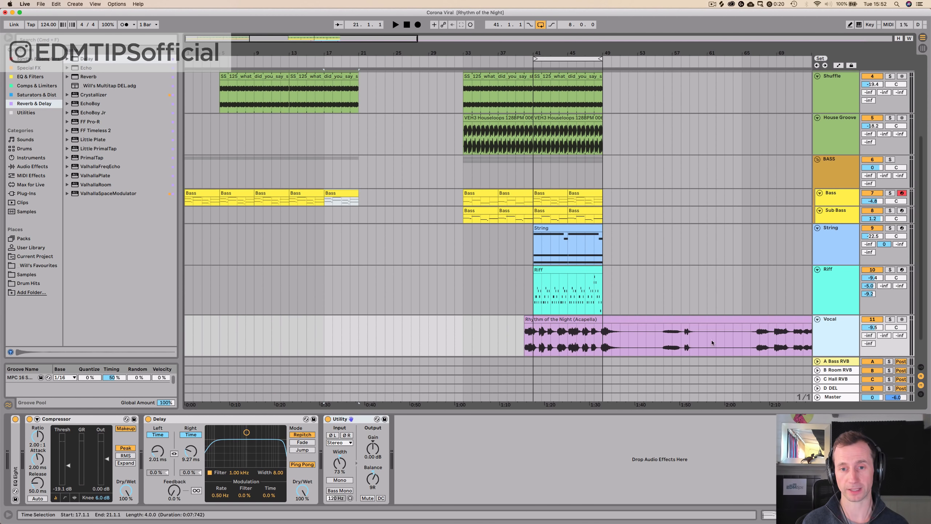
left_click(533, 341)
left_click_drag(536, 321, 232, 341)
key("space")
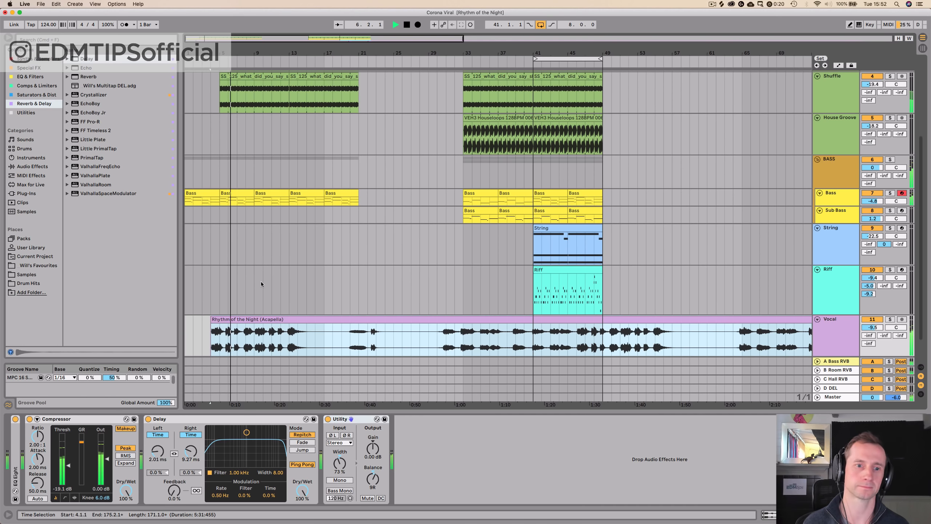
scroll(298, 294, "down", 2)
key("space")
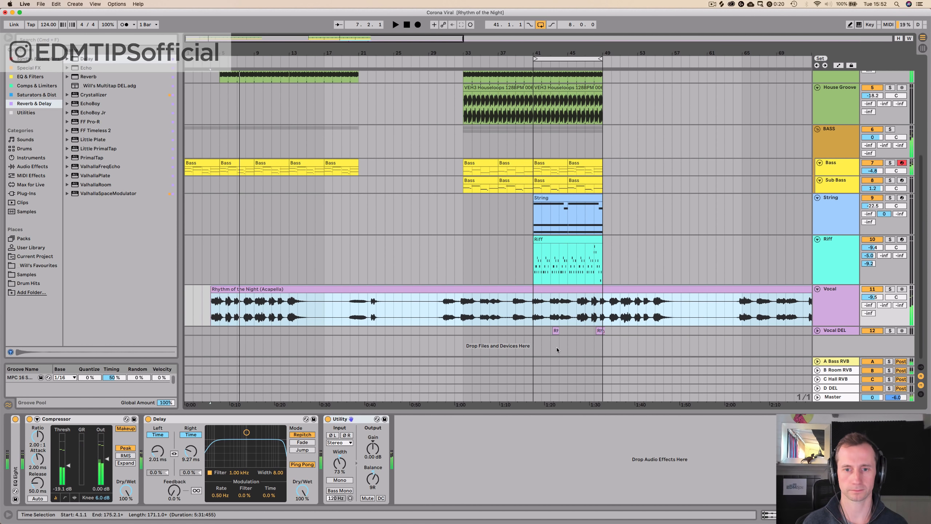
Copy the Vocal DEL echo clips from bar 41 onward, paste them at bar 4 and play them with the vocal
left_click(532, 334)
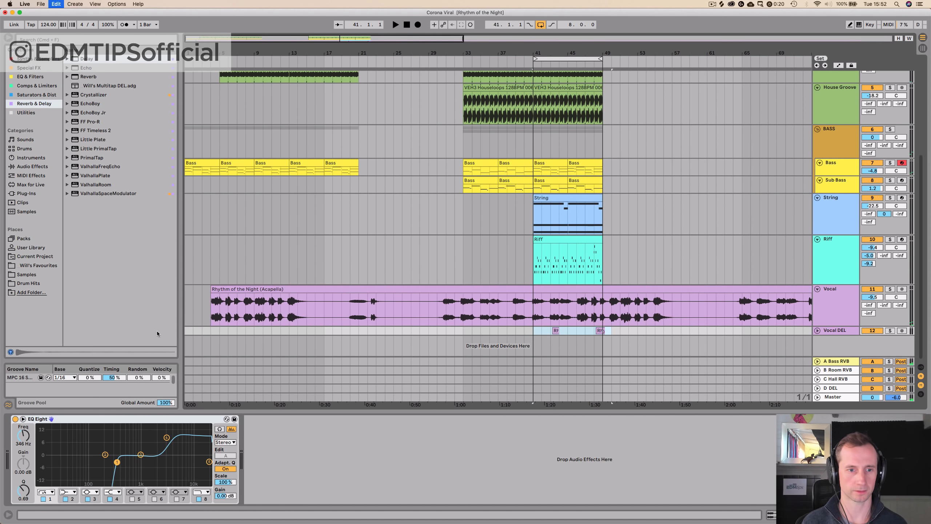
left_click(209, 332)
key("super+v")
key("space")
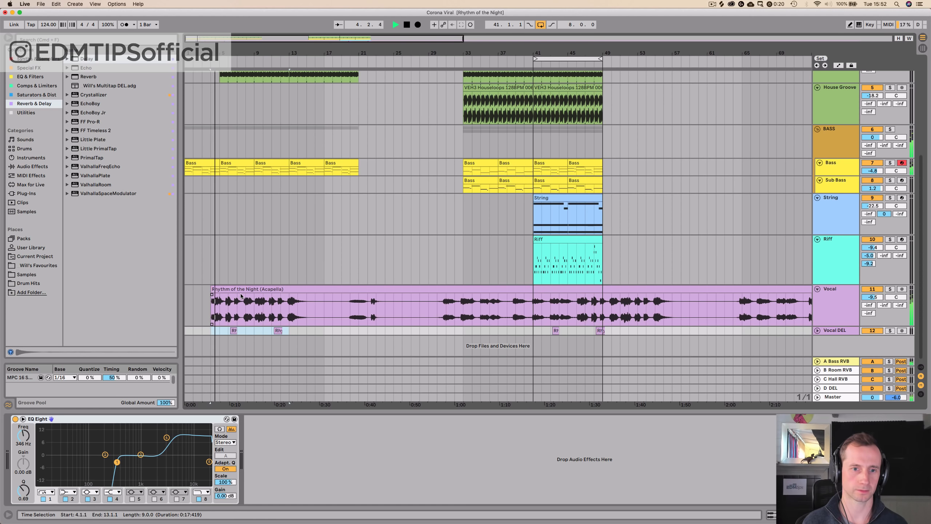
Split the Vocal clip at bar 17 and transpose its first part to -12 st
left_click(326, 309)
key("super+e")
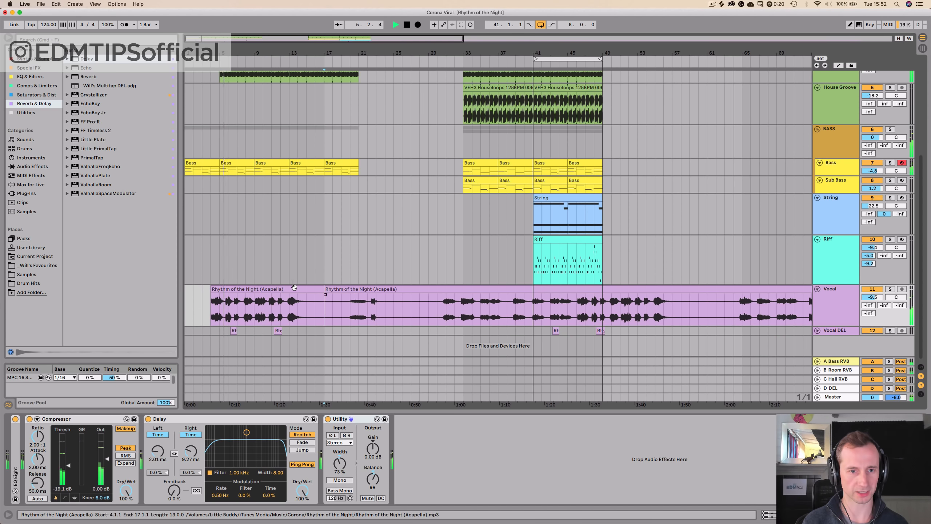
left_click(291, 286)
double_click(291, 286)
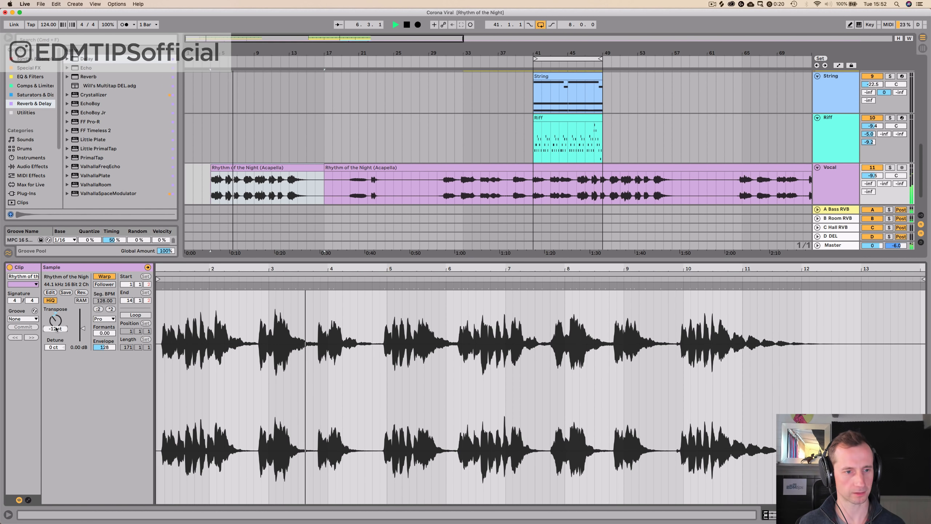
key("shift+Tab")
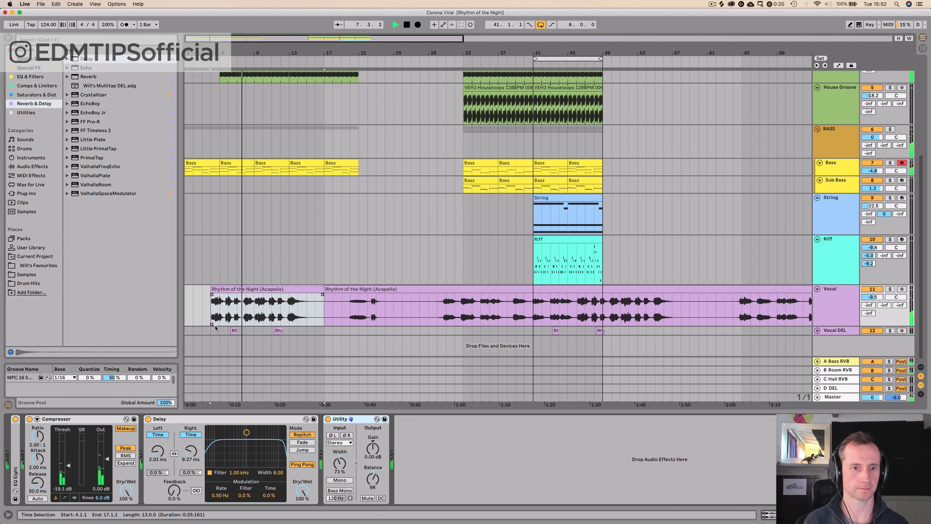
Move the pasted Vocal DEL echo section from bar 4 to bar 5
left_click_drag(213, 334, 287, 336)
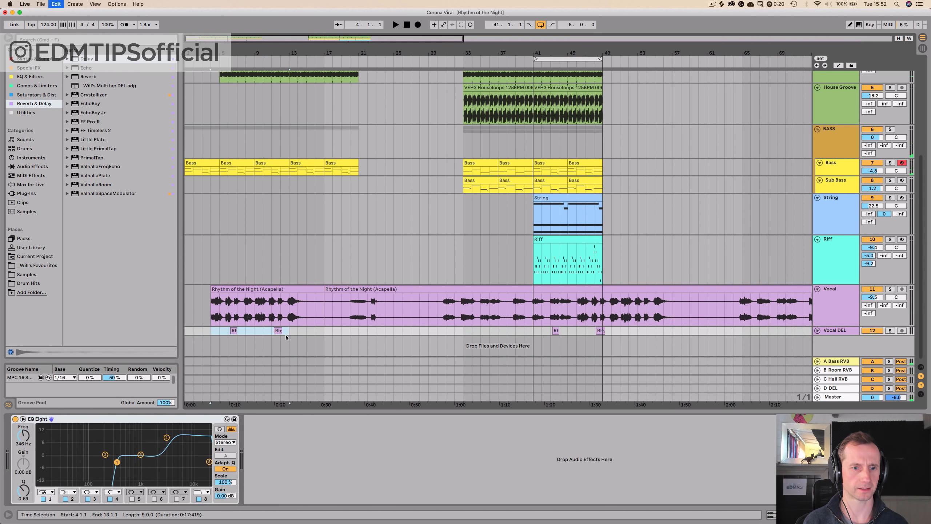
key("super+v")
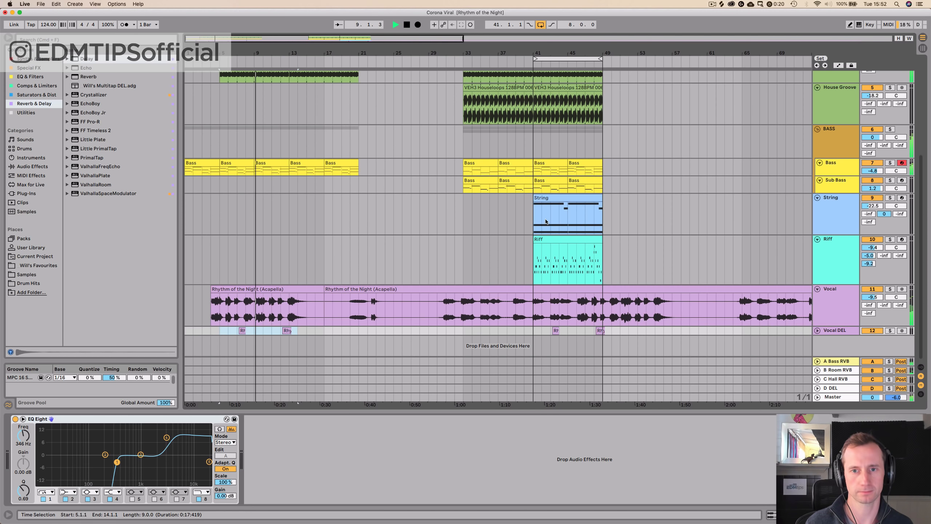
Copy the eight-bar String clip to bar 9 during playback
left_click(559, 198)
left_click_drag(453, 201, 297, 210)
left_click_drag(313, 210, 277, 210)
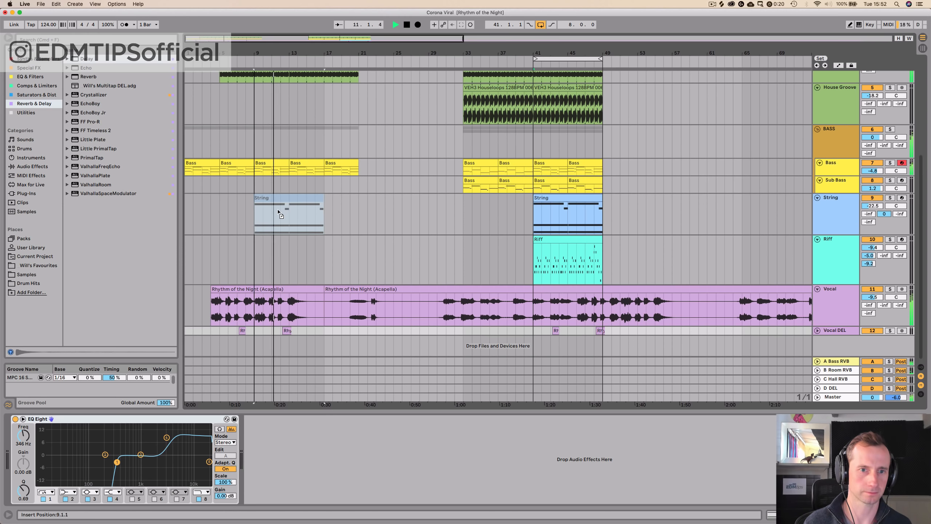
scroll(265, 135, "up", 5)
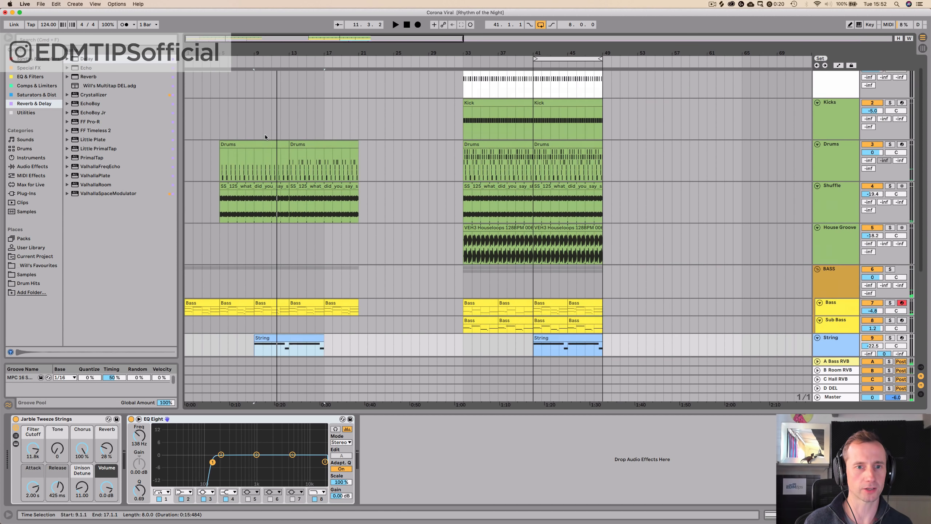
Copy the Drums section from bars 17–21 to bar 9, delete the Drums clip after bar 13 and play the intro
left_click_drag(325, 164, 363, 160)
key("super+c")
left_click(256, 160)
key("super+v")
left_click(317, 151)
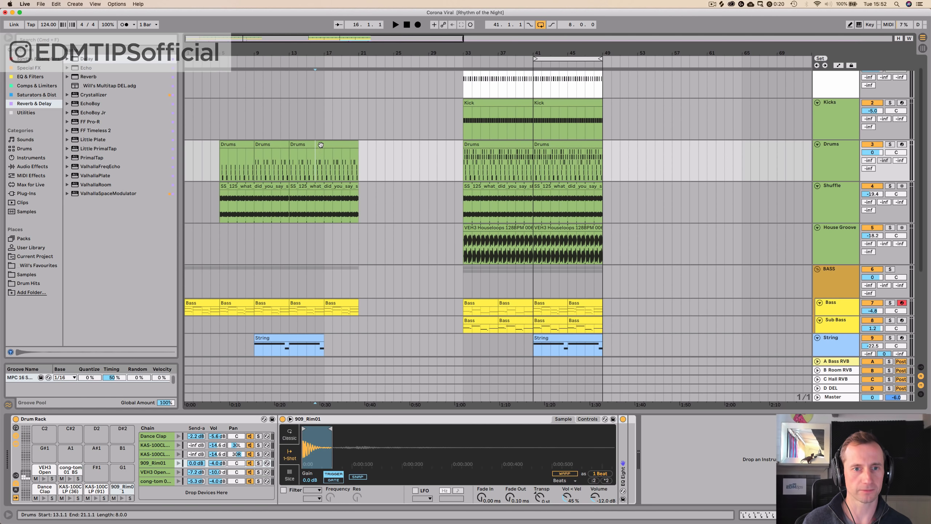
key("Delete")
key("space")
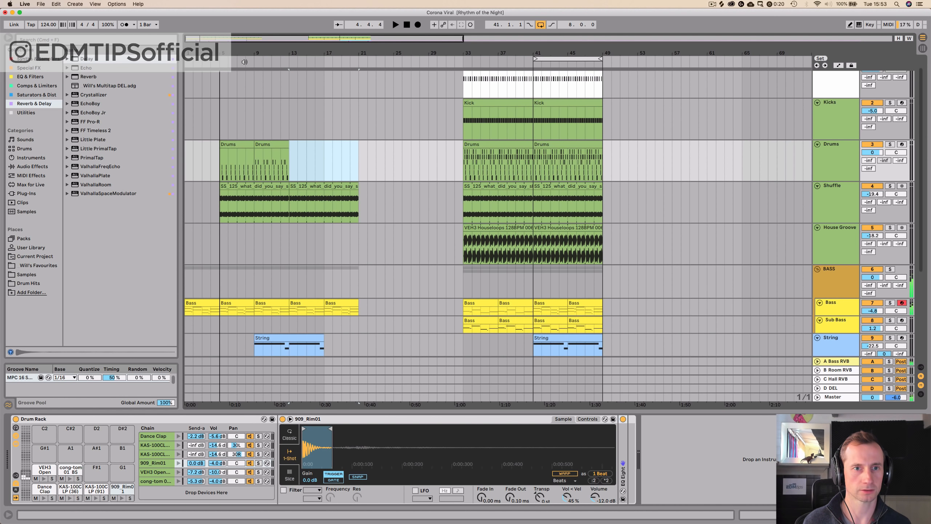
Delete the Bass clips after bar 13 and the String section from bar 13 to 17 during playback
scroll(313, 158, "down", 2)
scroll(314, 159, "down", 4)
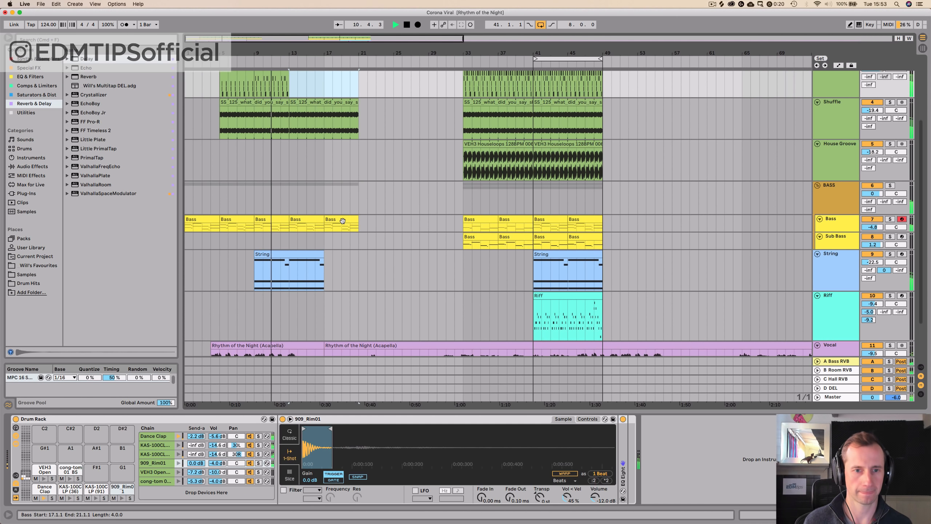
left_click(309, 220)
key("Delete")
left_click_drag(290, 272, 324, 274)
key("Delete")
left_click(337, 220)
key("Delete")
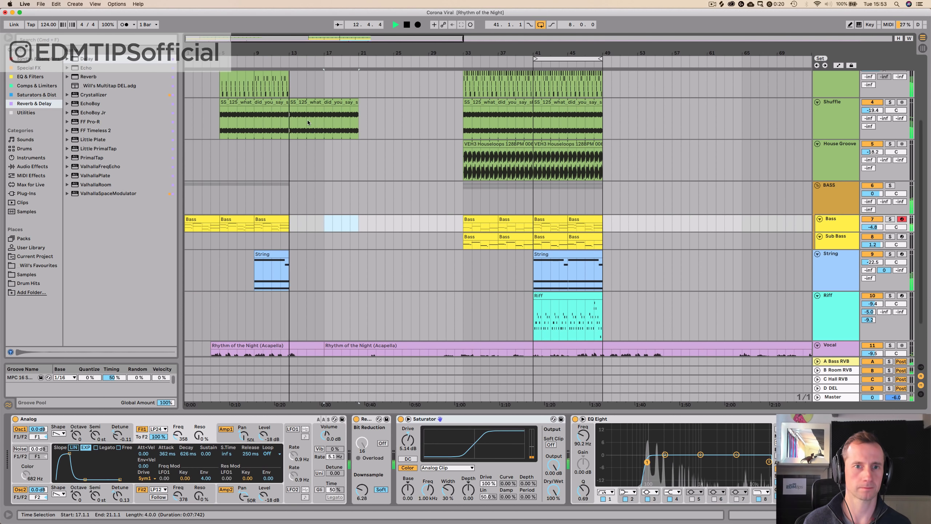
Stop playback and delete the Shuffle audio from bar 15 to 21
scroll(308, 150, "down", 3)
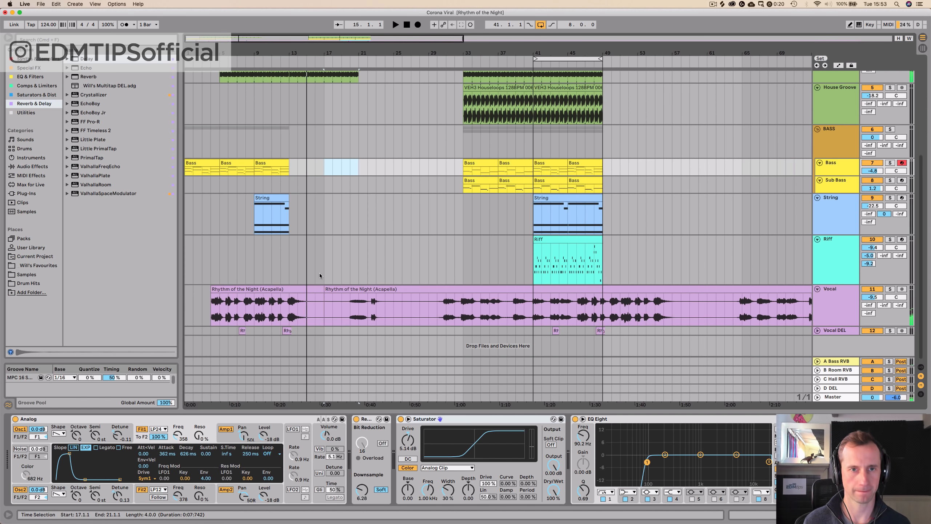
key("space")
scroll(320, 273, "up", 3)
left_click_drag(307, 182, 349, 166)
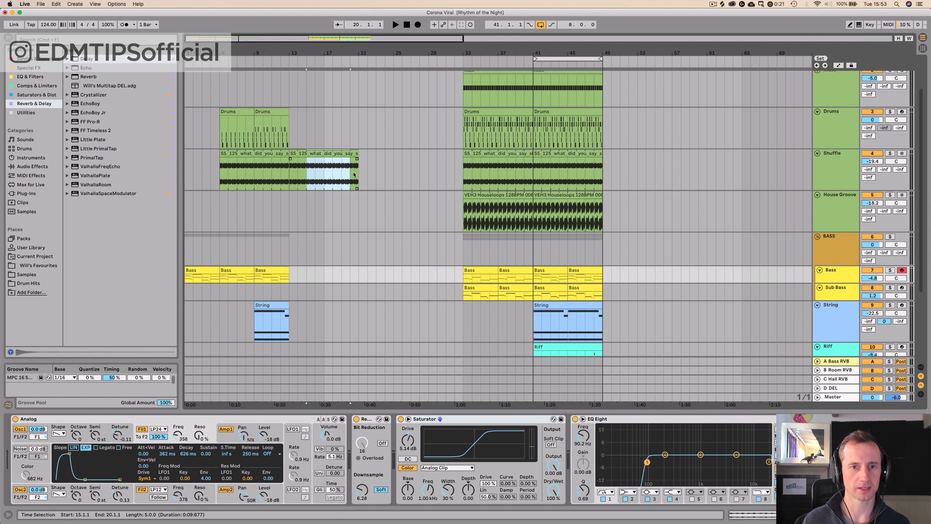
key("Delete")
left_click(354, 154)
key("Delete")
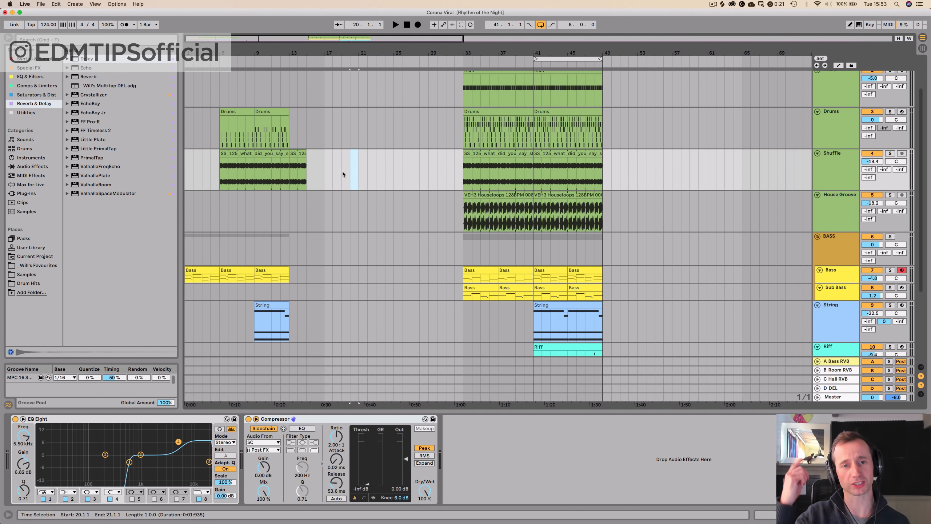
Move the copied Vocal section to bar 16 and play the transition into it
scroll(342, 172, "down", 5)
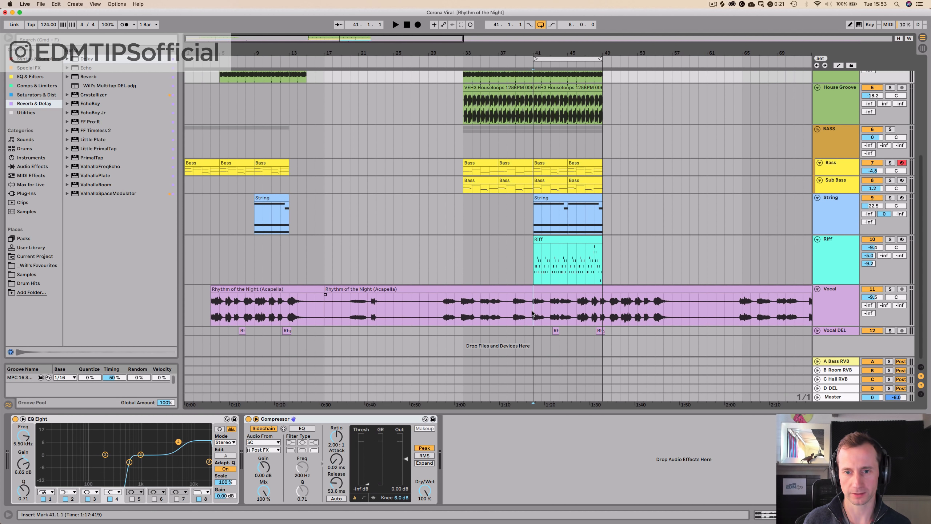
left_click_drag(306, 299, 316, 299)
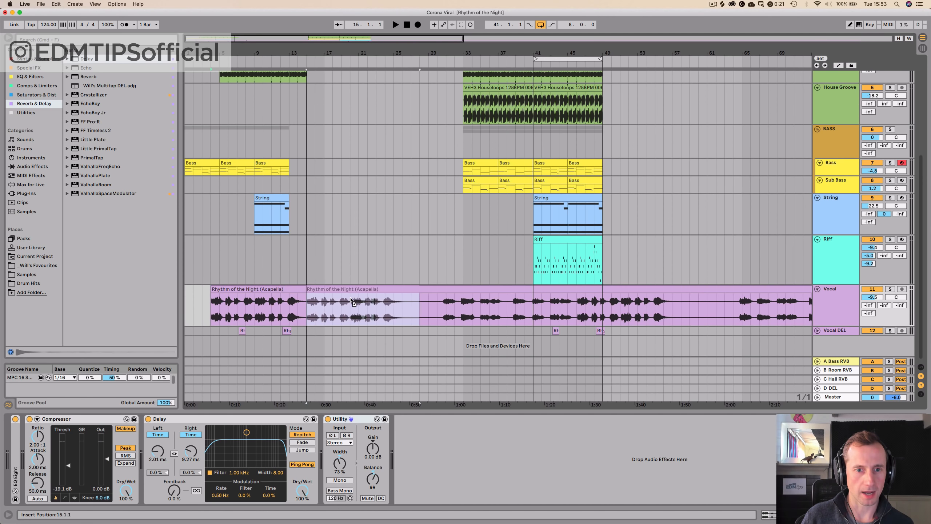
left_click(290, 58)
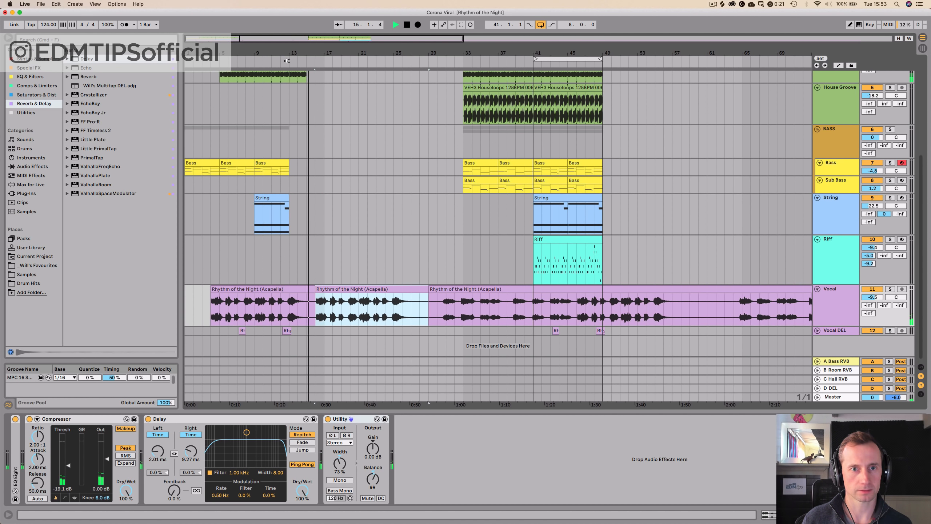
left_click(284, 61)
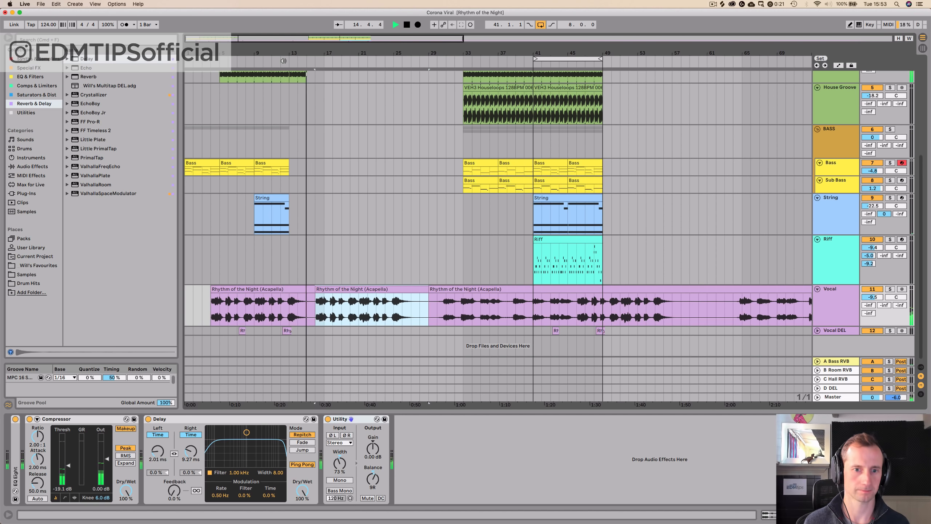
Move the copied Vocal section to bar 15 and check its clip settings
left_click_drag(318, 54, 305, 288)
double_click(304, 289)
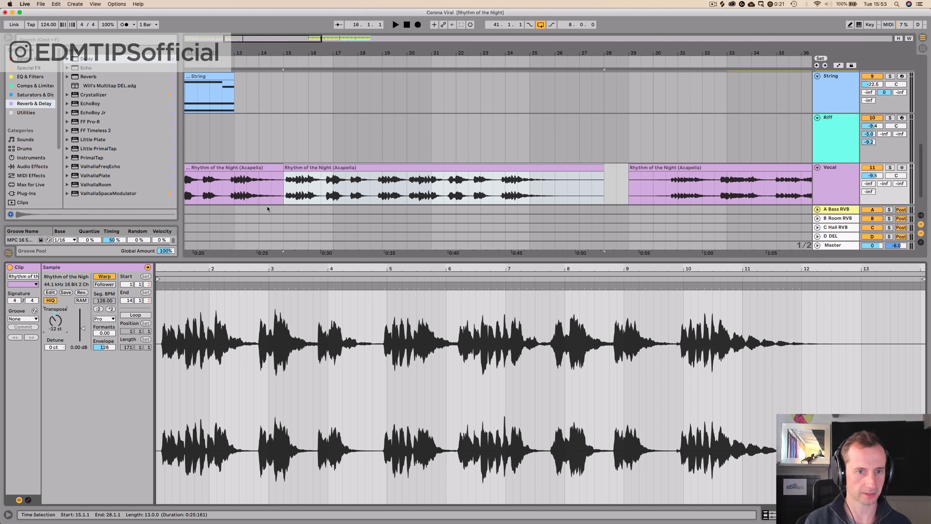
key("shift+Tab")
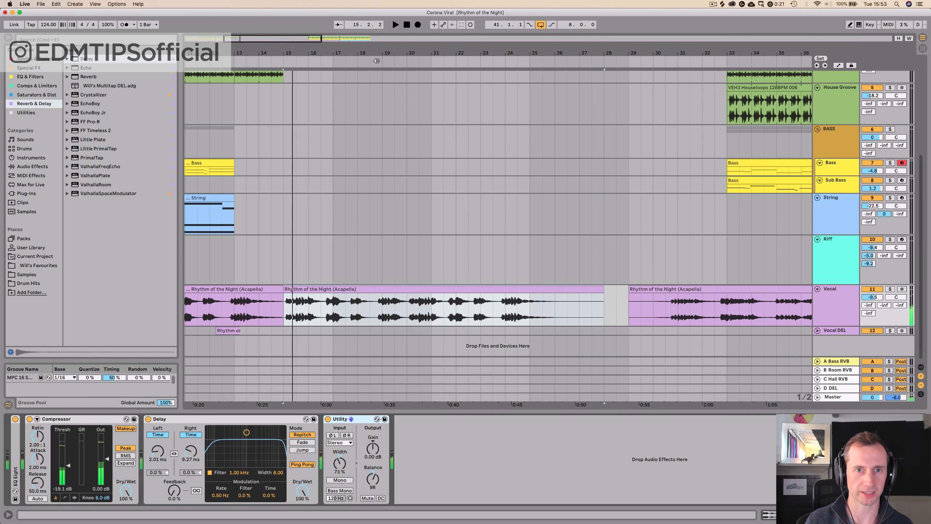
left_click_drag(377, 54, 381, 27)
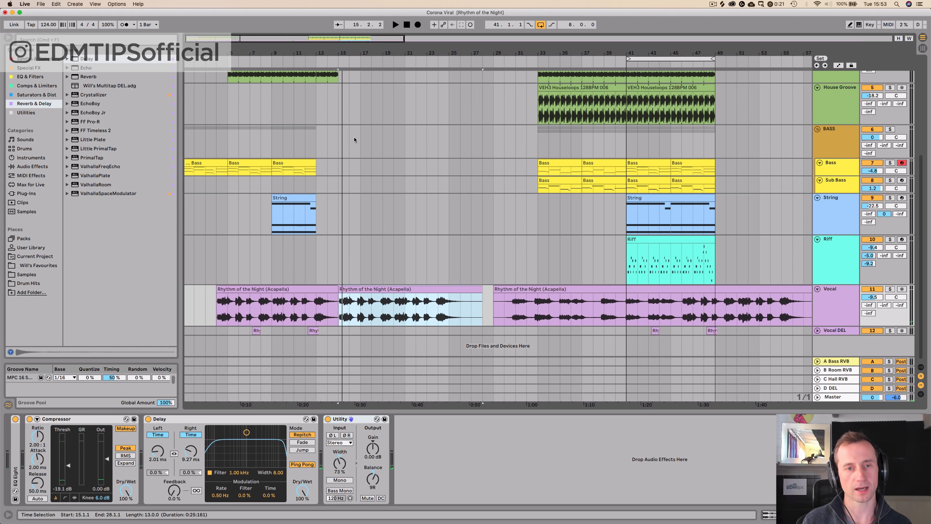
Play the intro from around bar 12 to hear how the vocal leads past bar 15
left_click(303, 63)
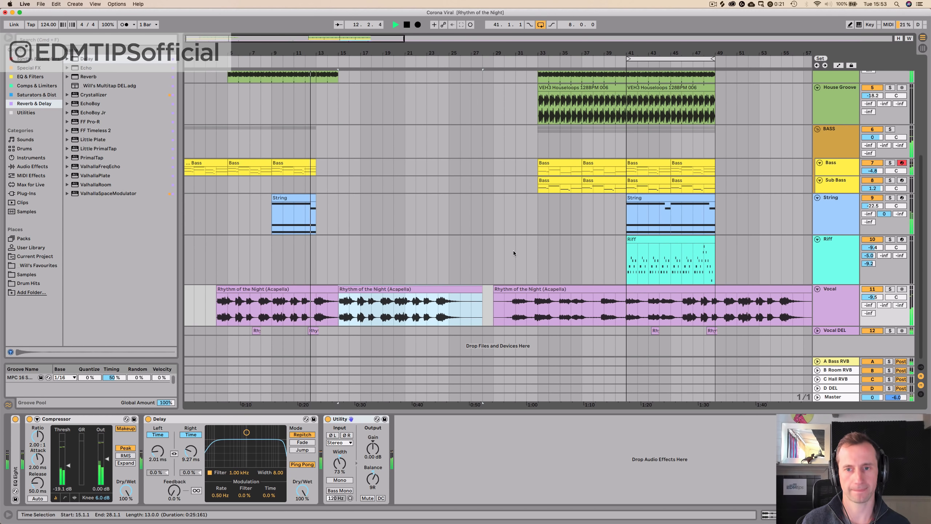
scroll(415, 245, "up", 3)
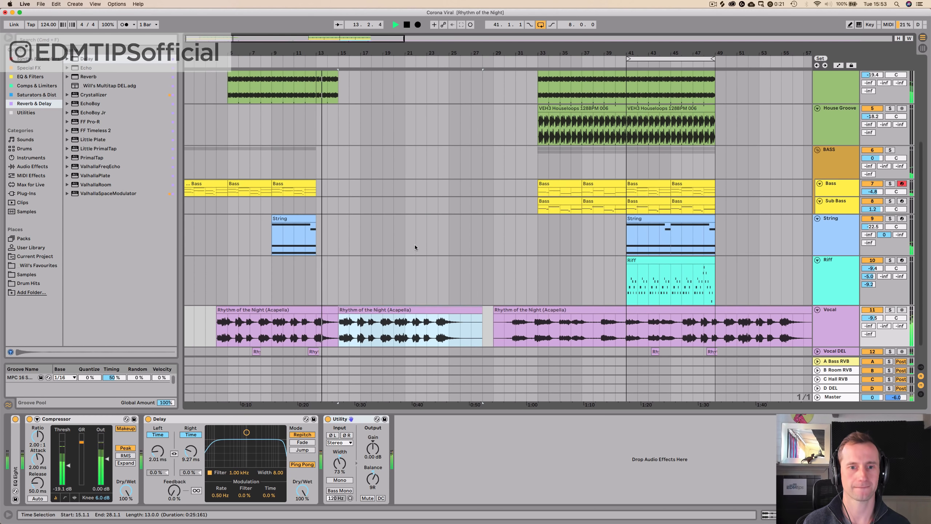
scroll(341, 108, "up", 8)
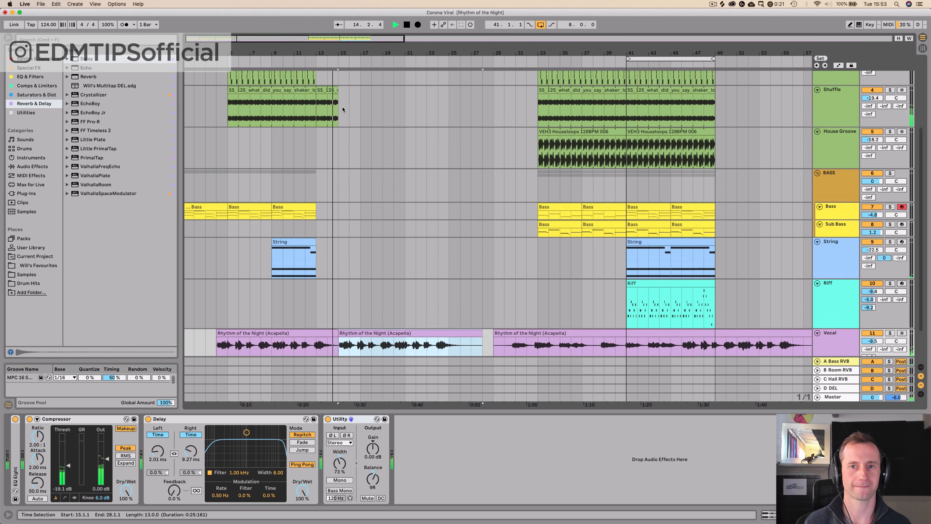
scroll(524, 102, "up", 5)
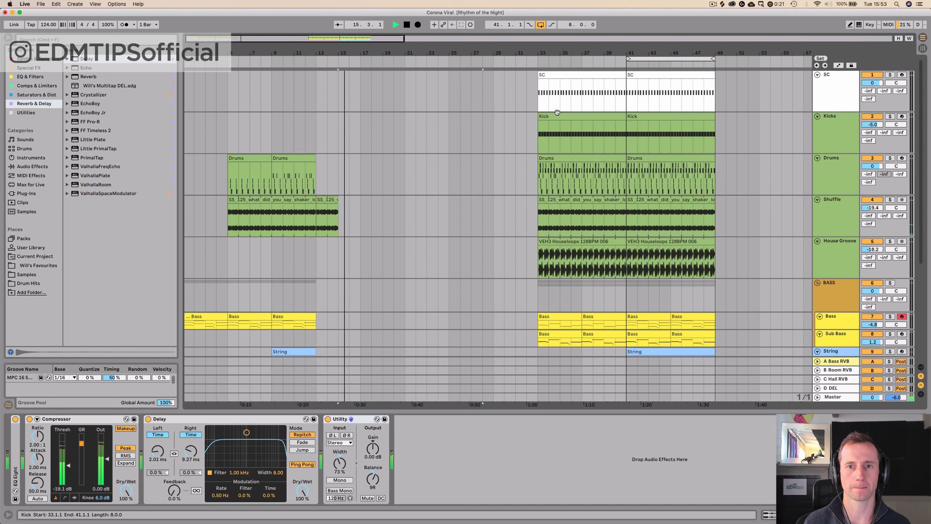
key("space")
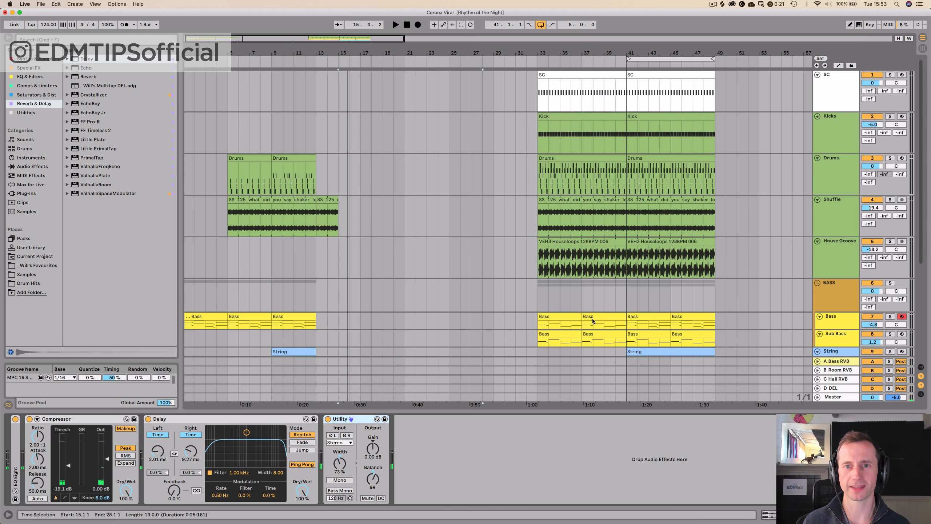
Copy the eight-bar Kick and SC clips from bar 33 to bar 16 and play the lead-in
left_click_drag(557, 115, 369, 134)
left_click(568, 72)
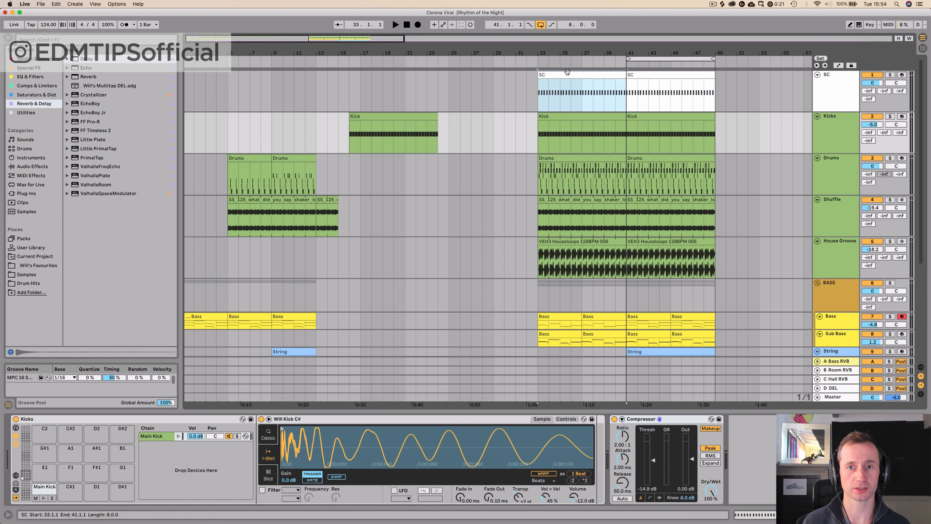
mouse_move(392, 75)
left_mouse_down()
mouse_move(367, 84)
mouse_move(379, 86)
left_mouse_up()
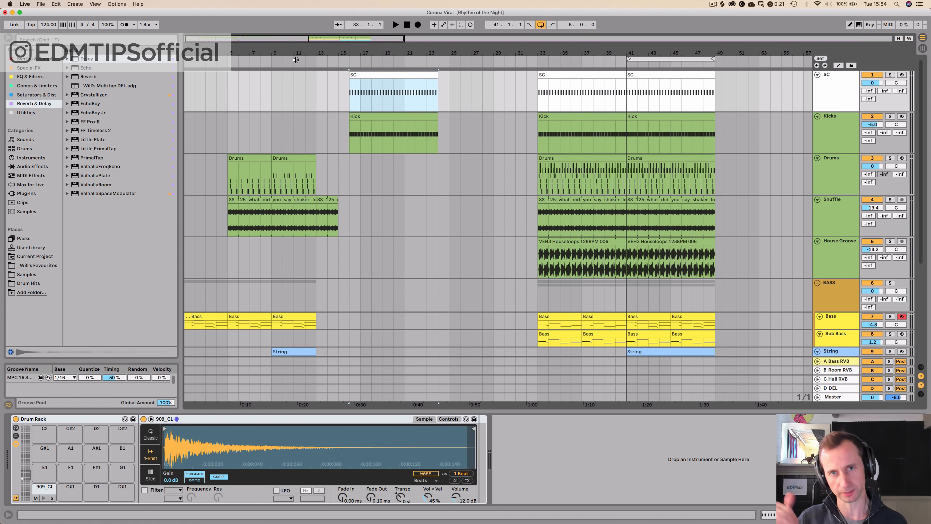
key("space")
scroll(362, 138, "down", 5)
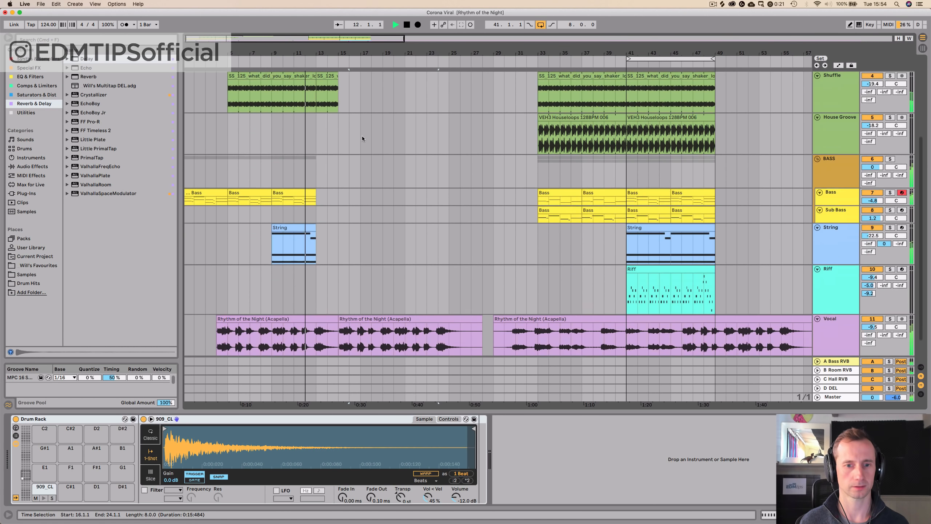
scroll(362, 139, "up", 8)
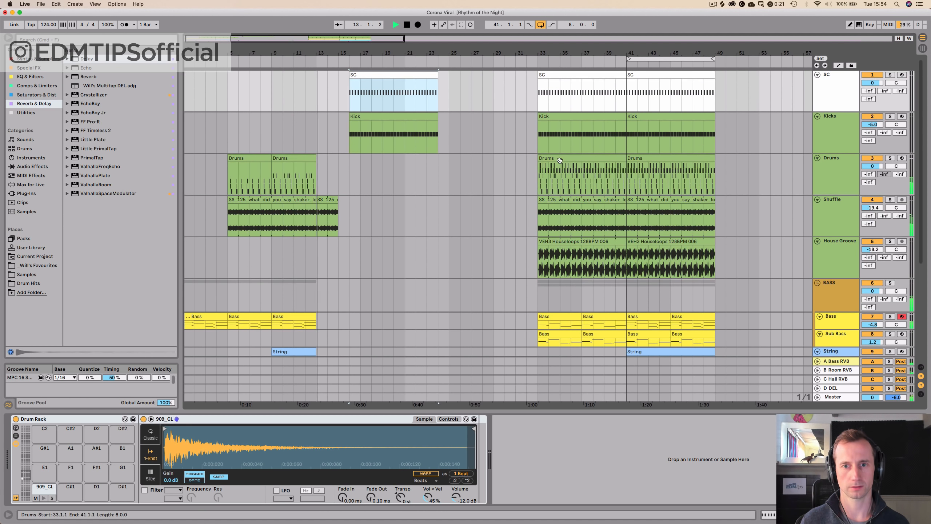
key("space")
Copy the Drums clip from bar 33 to bar 16 and delete the copy's VEH3 Open Hihats notes
left_click_drag(560, 160, 373, 160)
double_click(373, 160)
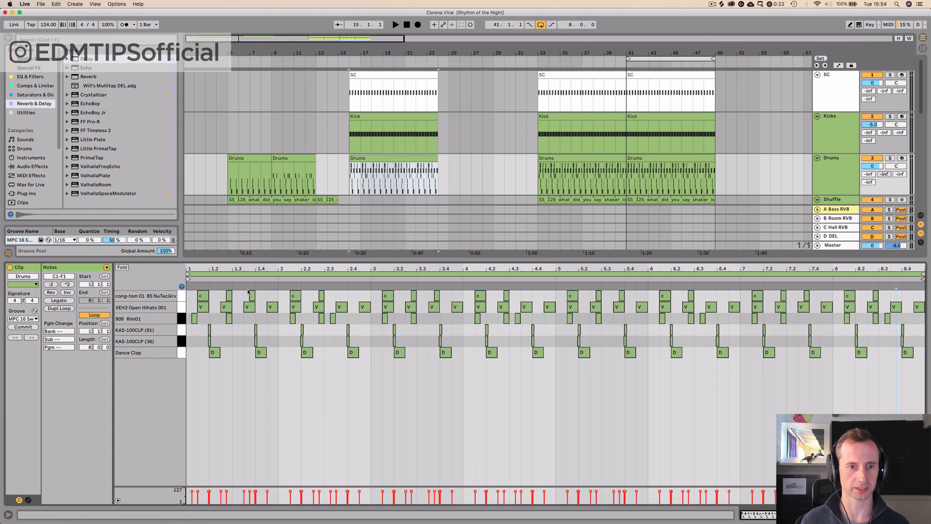
left_click(180, 299)
left_click(181, 308)
key("Delete")
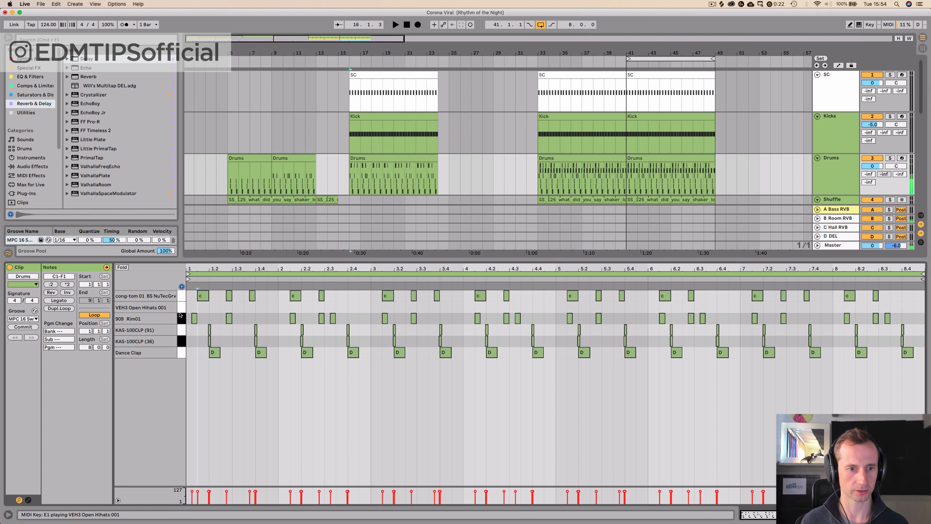
Delete the 909 Rim01, both KAS-100CLP and Dance Clap notes from the Drums copy, keep only the conga notes, and play it
left_click(181, 319)
key("Delete")
key("super+z")
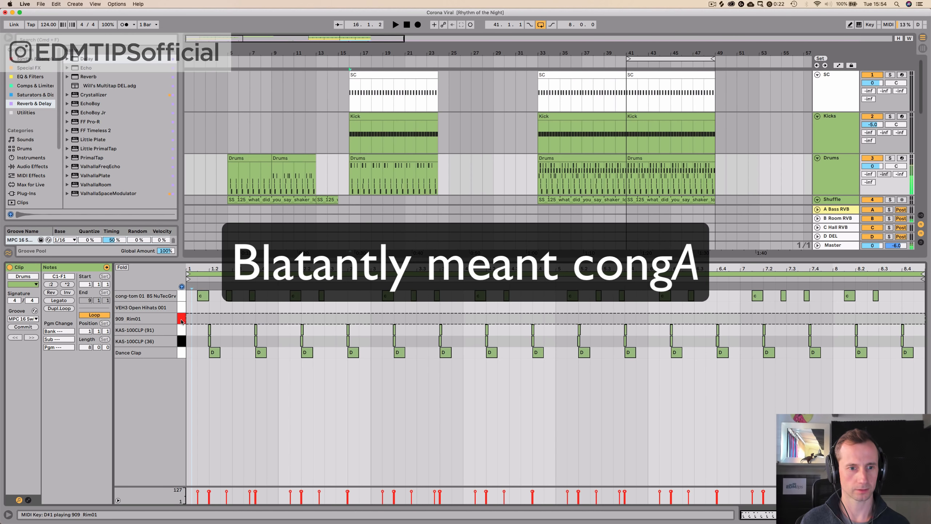
left_click(181, 320)
left_click(181, 321)
key("Delete")
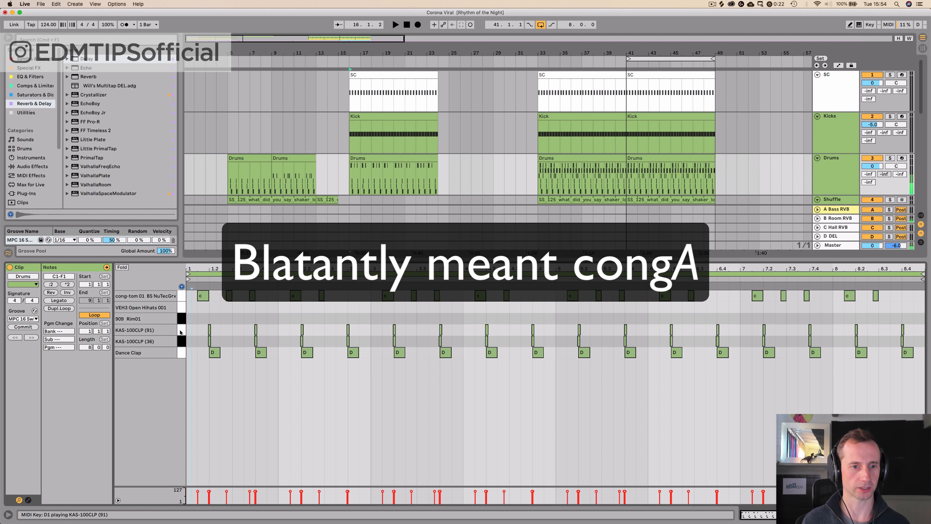
left_click(182, 332)
key("Delete")
left_click(182, 343)
key("Delete")
left_click(183, 358)
key("Delete")
key("space")
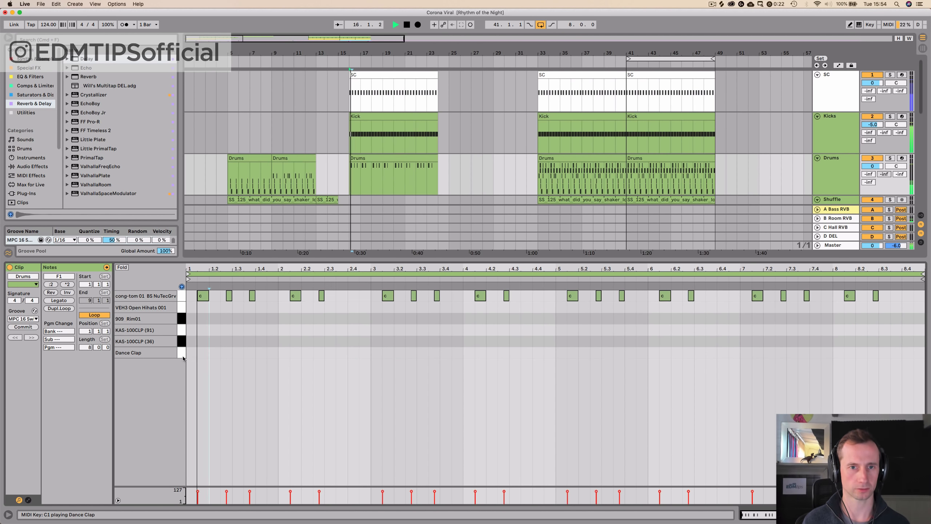
key("shift+Tab")
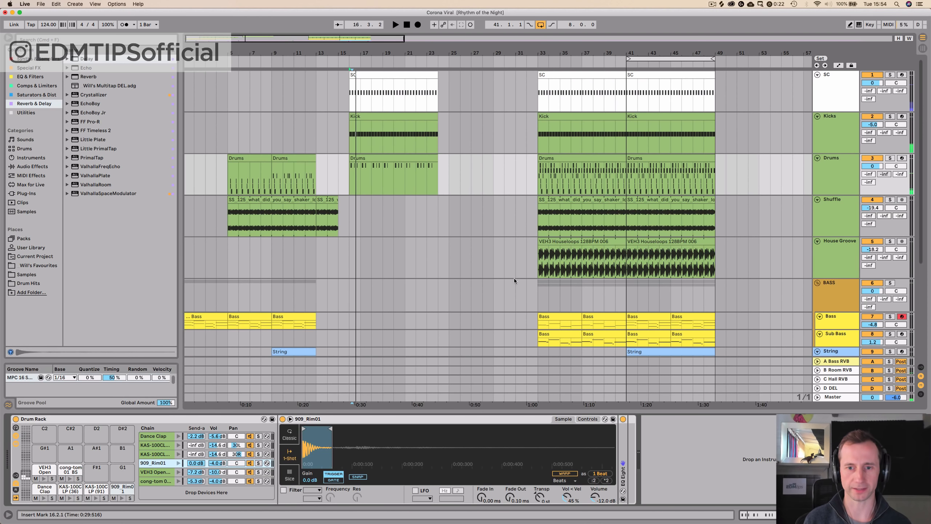
Copy the four-bar Bass and Sub Bass clips from bar 33 to bar 16 and duplicate both to fill bars 16–24 during playback
left_click(561, 334)
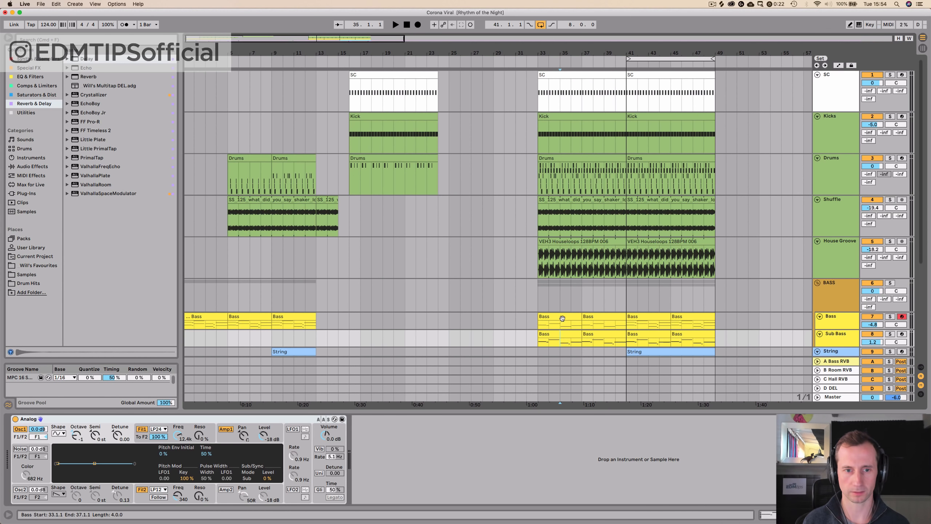
left_click(561, 318)
left_click(561, 333, "shift")
left_click_drag(562, 315, 371, 321)
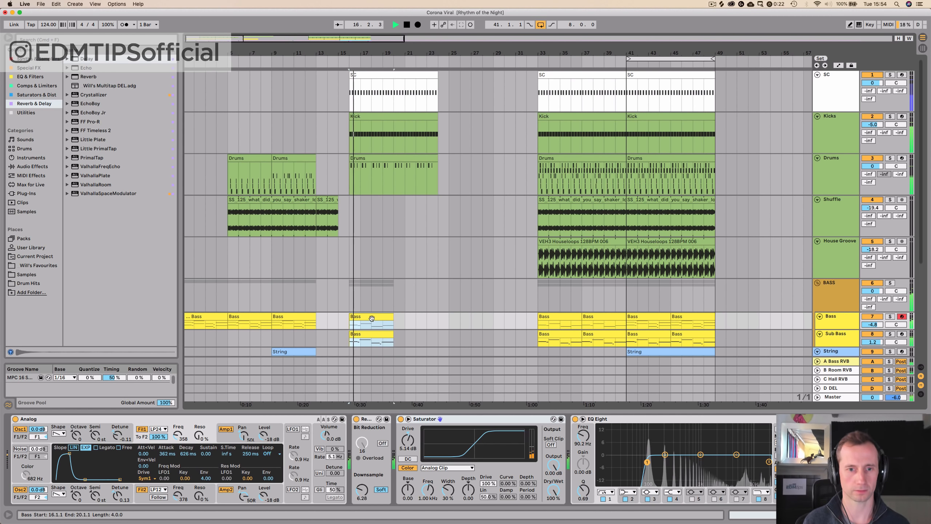
key("super+d")
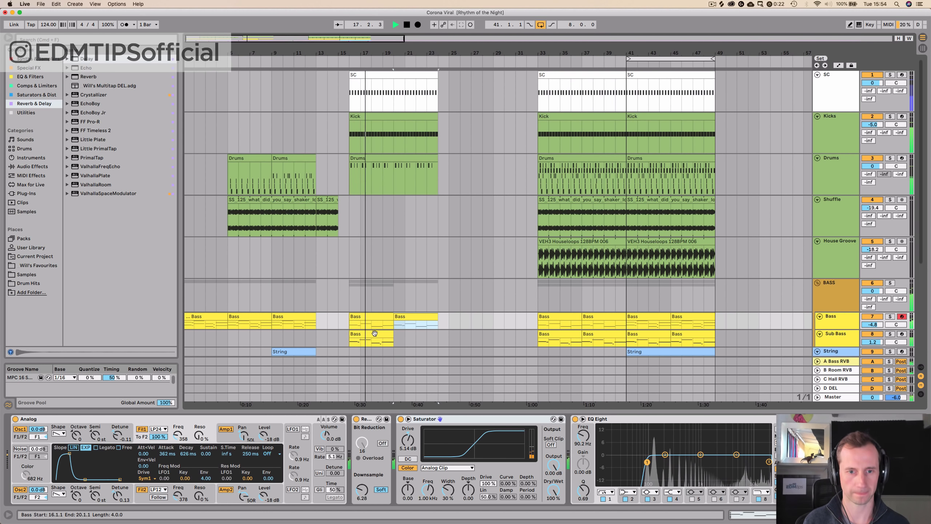
left_click(371, 339)
key("super+d")
scroll(434, 217, "down", 1)
scroll(435, 217, "down", 3)
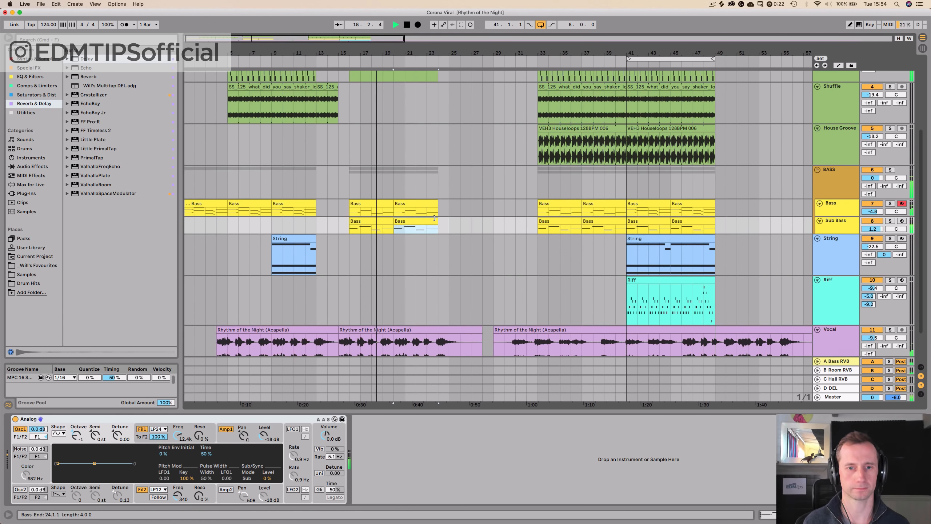
Copy bars 37–41 of the Drums clip over the Drums part at bar 20 and play it
scroll(435, 217, "up", 3)
scroll(449, 212, "right", 2)
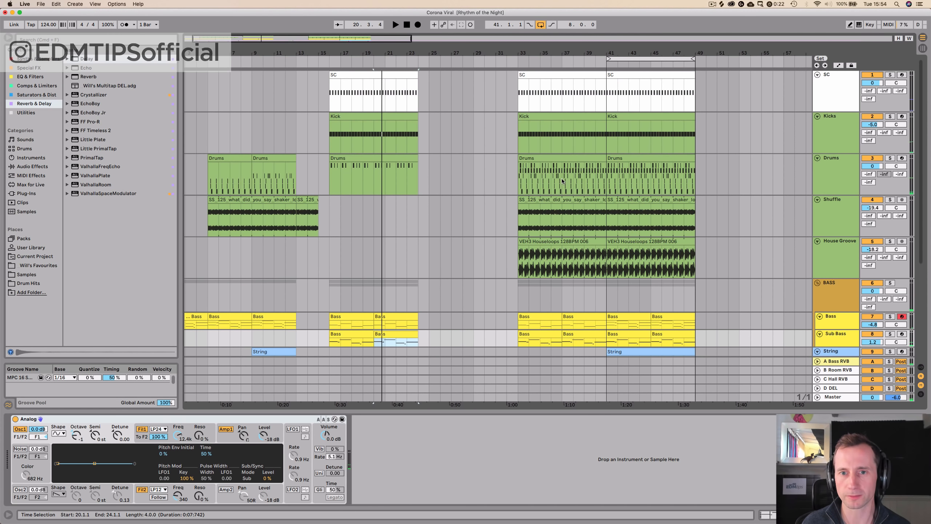
left_click_drag(562, 178, 592, 178)
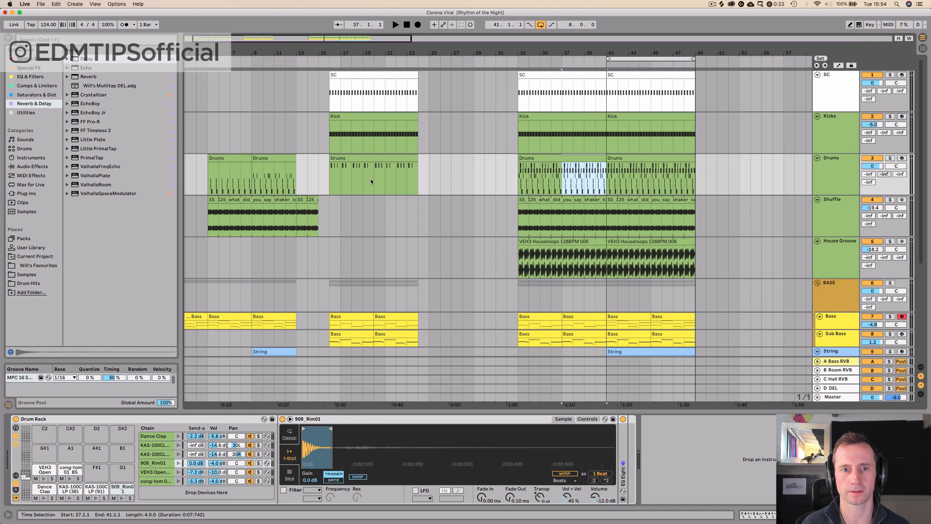
left_click(371, 179)
key("ctrl+v")
key("space")
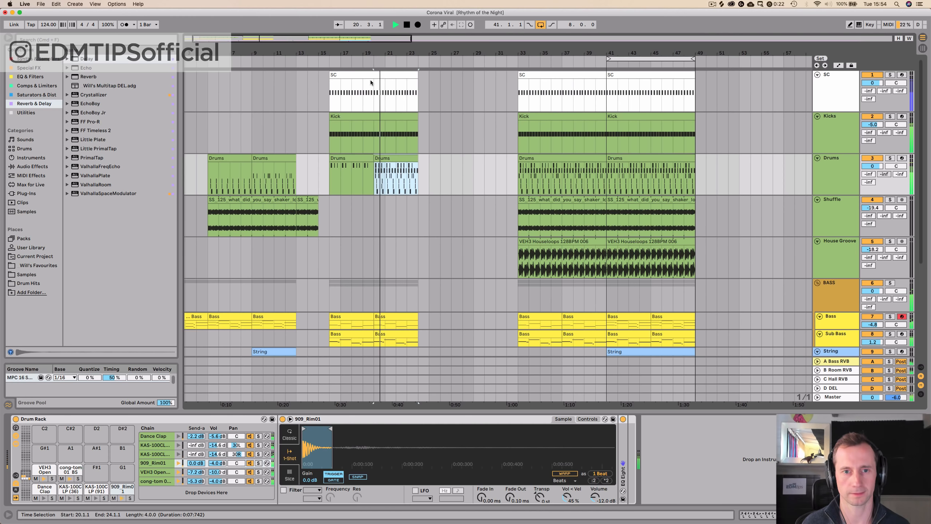
Copy the eight-bar House Groove and Shuffle clips from bar 33 to bar 24
left_click_drag(524, 257, 424, 251)
left_click_drag(533, 207, 433, 207)
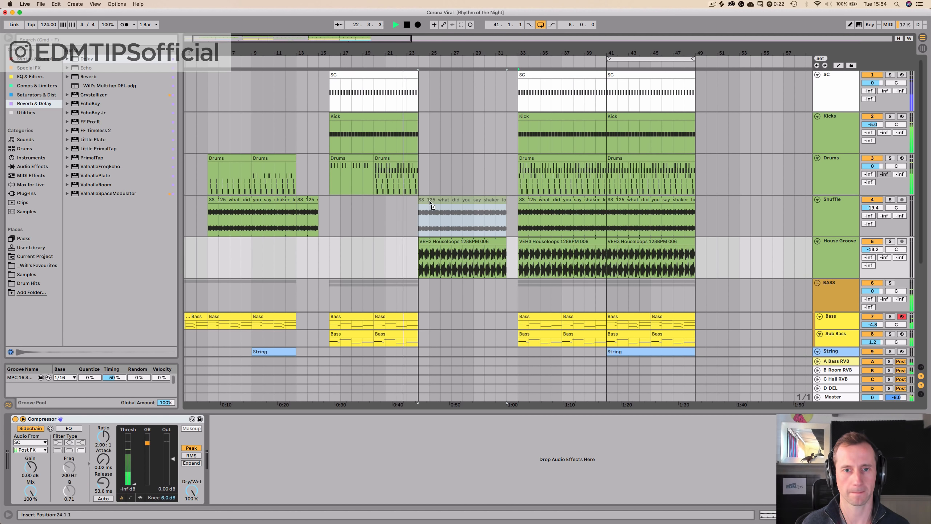
Shorten the bar 16 Kick clip to end at bar 23, and copy the eight-bar Kick, SC and Drums clips from bar 33 to bar 24
left_click_drag(417, 117, 407, 117)
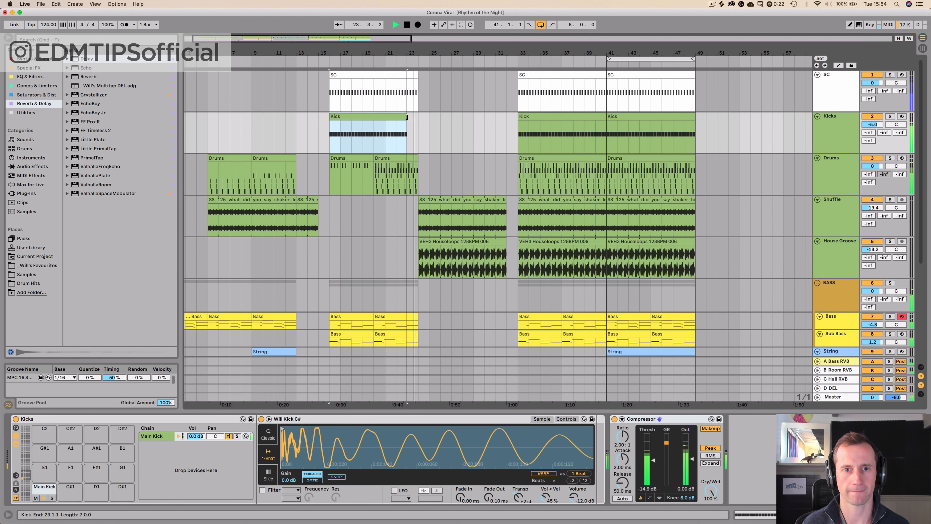
left_click_drag(537, 117, 436, 116)
left_click_drag(537, 83, 437, 82)
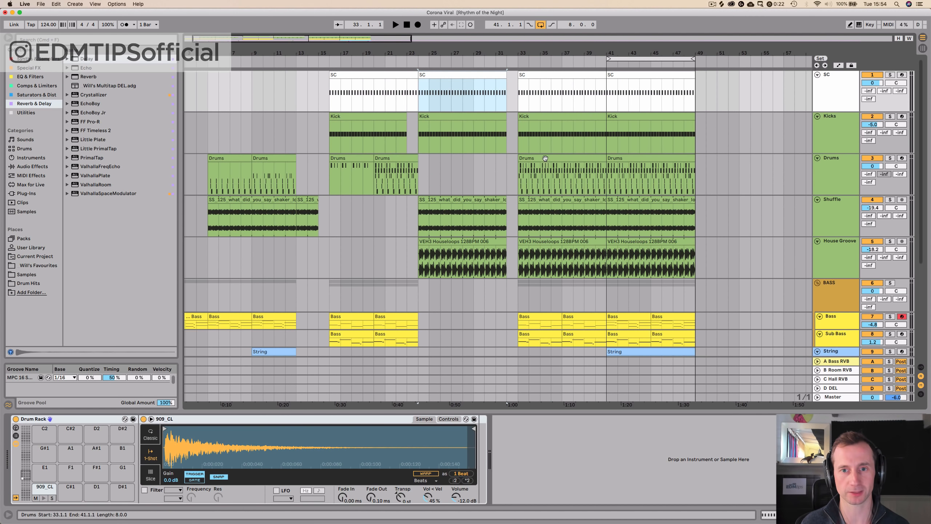
left_click_drag(545, 158, 447, 168)
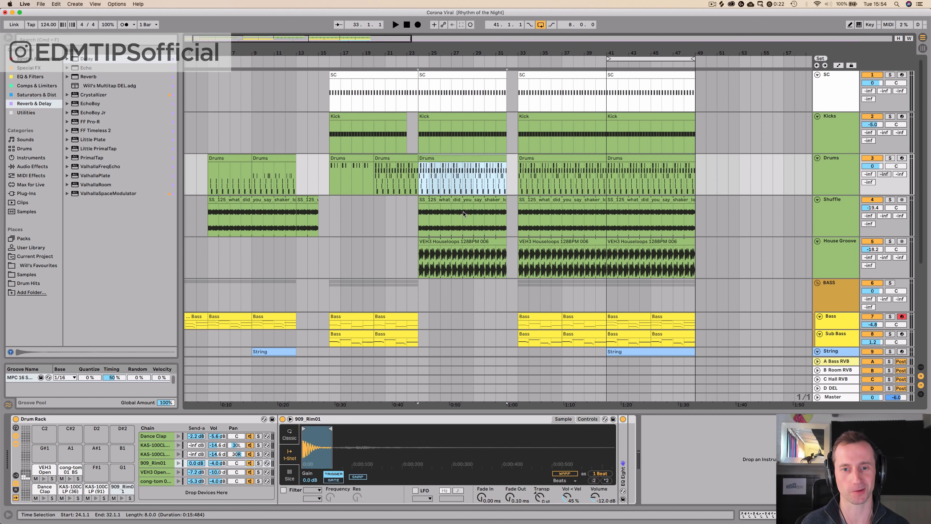
Copy the Bass, Sub Bass and String clips of bars 41–49 to bar 24
scroll(463, 212, "down", 3)
left_click(606, 290)
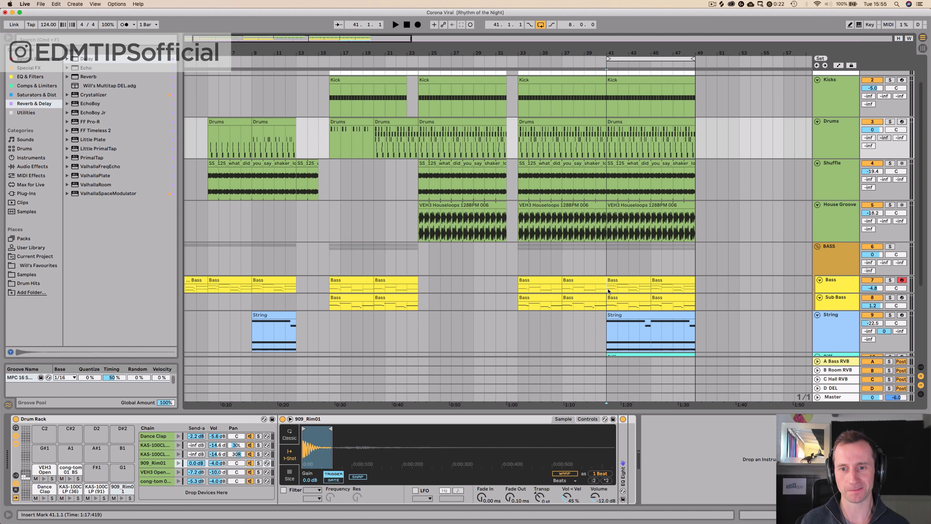
left_click(640, 331)
key("super+c")
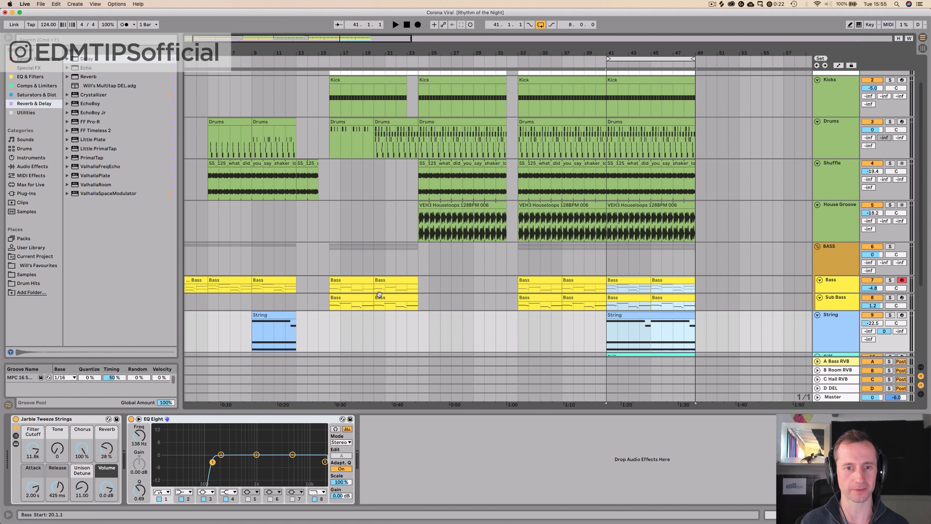
left_click(415, 289)
key("super+v")
Copy the eight-bar Riff clip from bar 41 to bar 24, play the section briefly and return the playhead to the song start
scroll(438, 264, "down", 5)
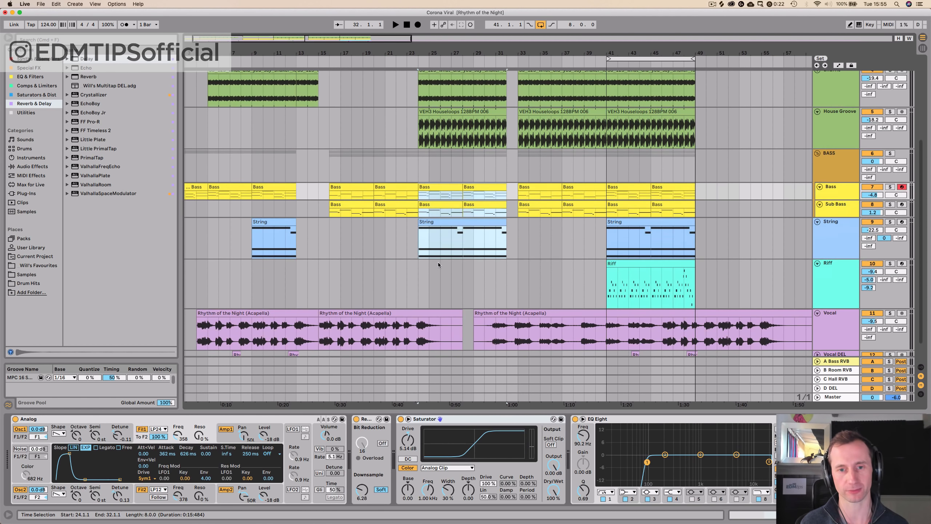
left_click(639, 264)
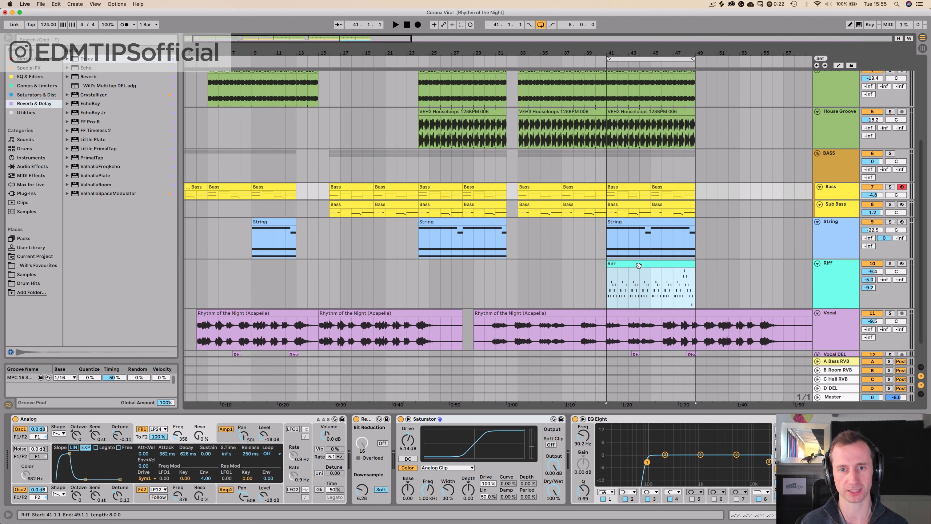
left_click_drag(639, 266, 454, 283)
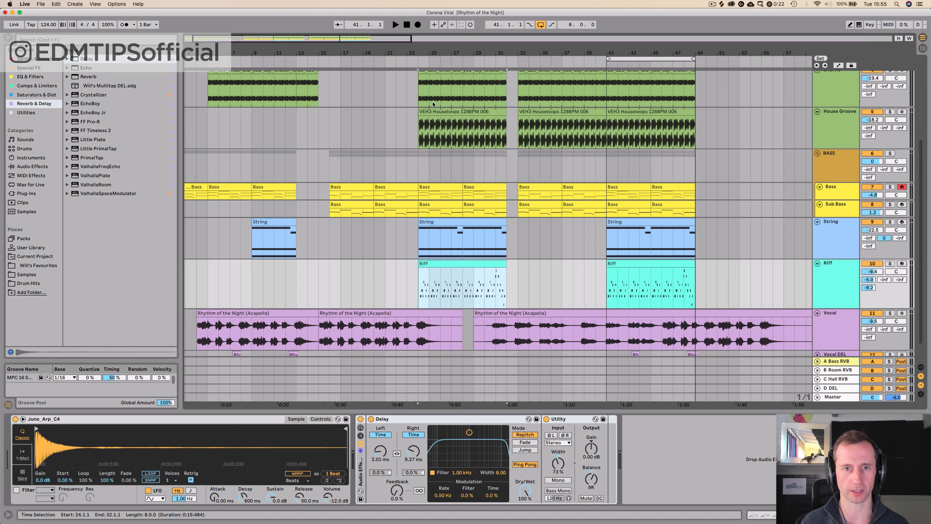
key("space")
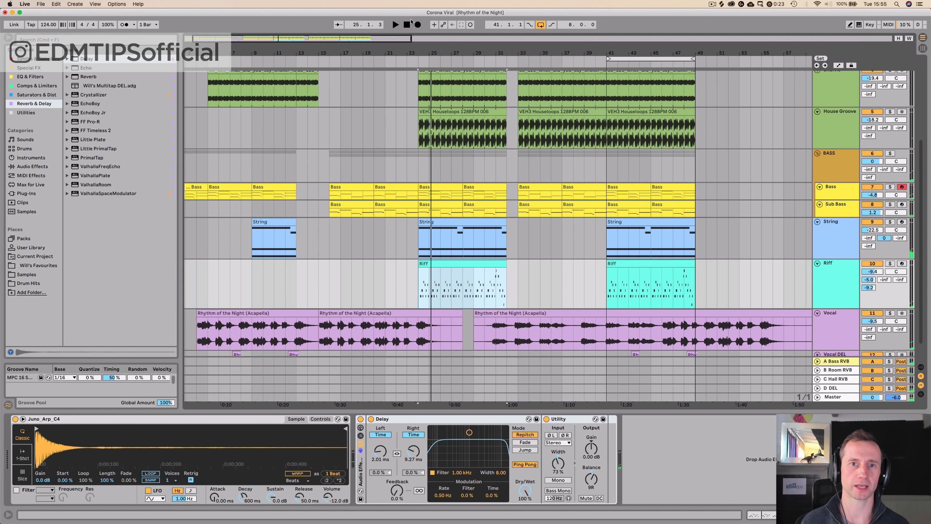
double_click(406, 25)
Insert a new audio track below House Groove and open the Cymbals (Splash) folder within the Drum Hits samples
left_click(837, 144)
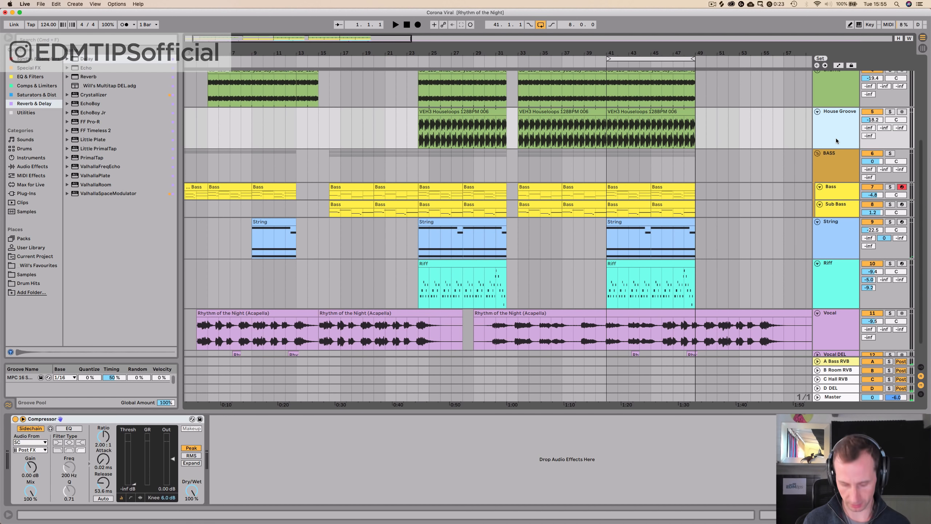
key("super+t")
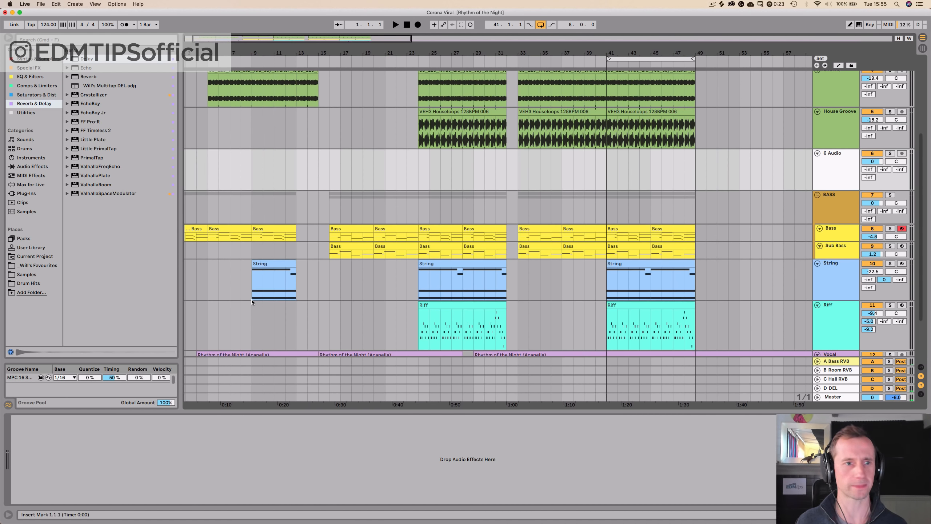
left_click(25, 275)
left_click(73, 72)
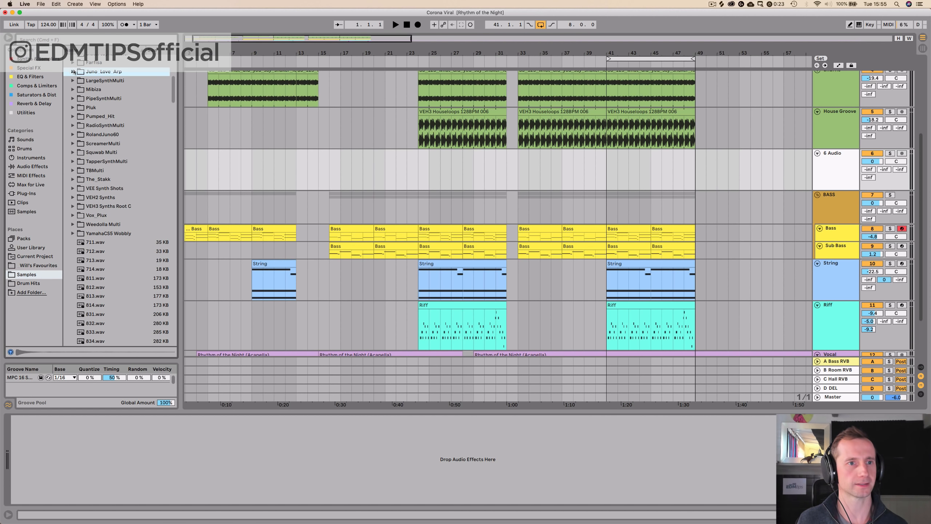
left_click(69, 185)
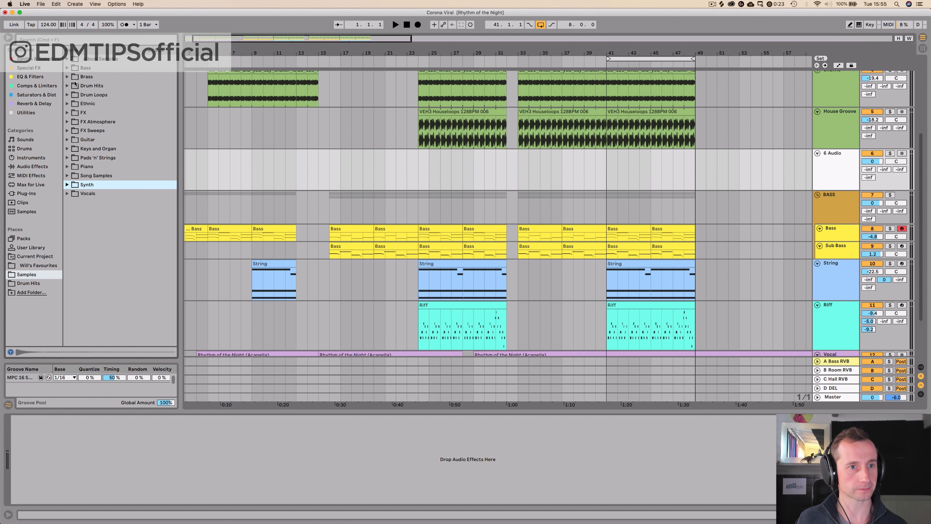
double_click(84, 86)
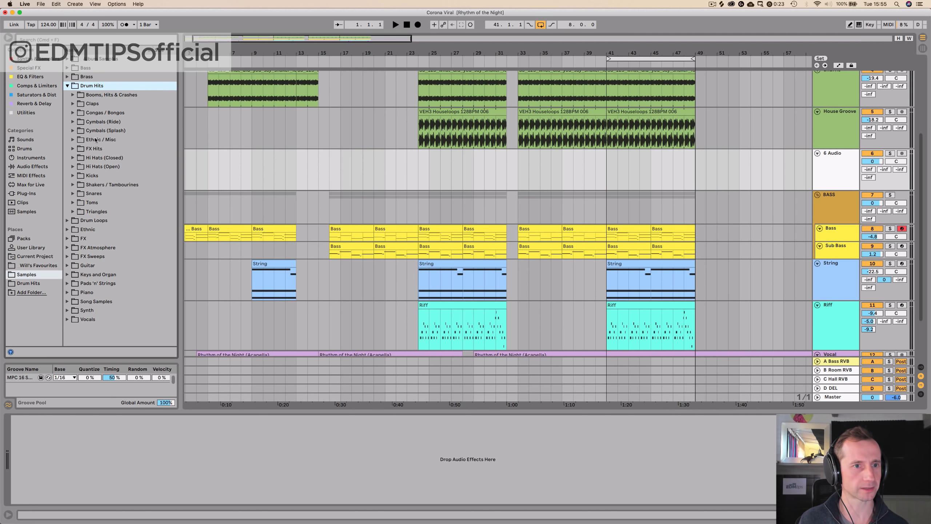
left_click(96, 123)
key("Up")
key("Down")
key("Down")
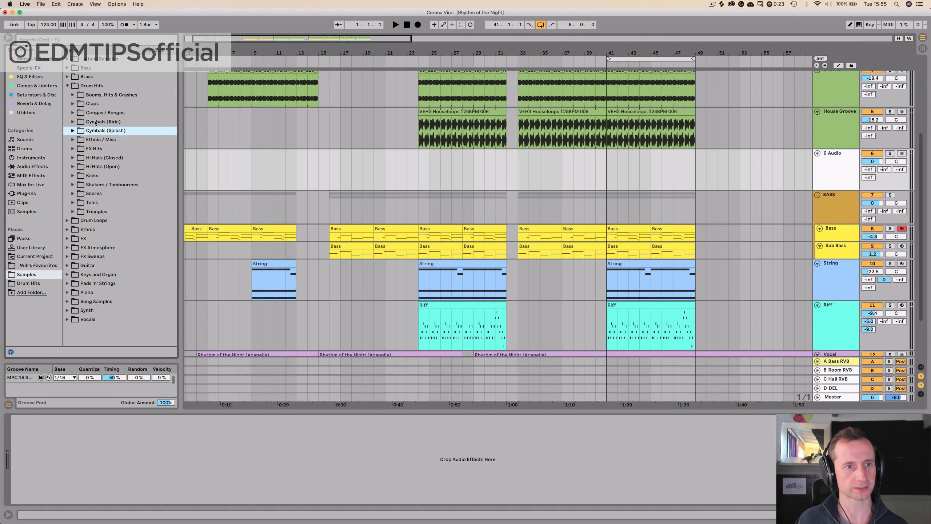
key("Right")
Audition the cymbal and crash samples and place Crash1.wav on the new audio track at bar 33
key("Down")
key("Down")
key("Down")
key("Down")
key("Down")
key("Down")
key("Down")
key("Down")
key("Down")
key("Down")
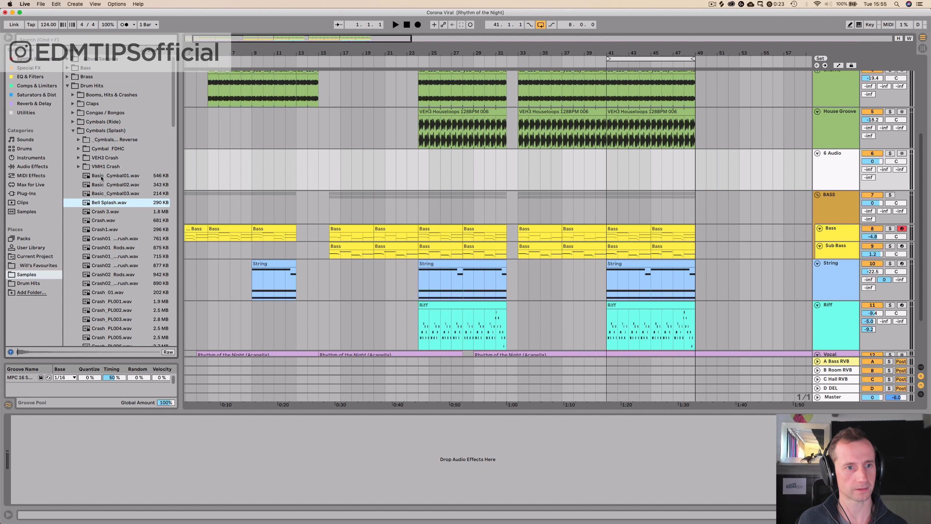
key("Down")
key("Up")
key("Up")
key("Down")
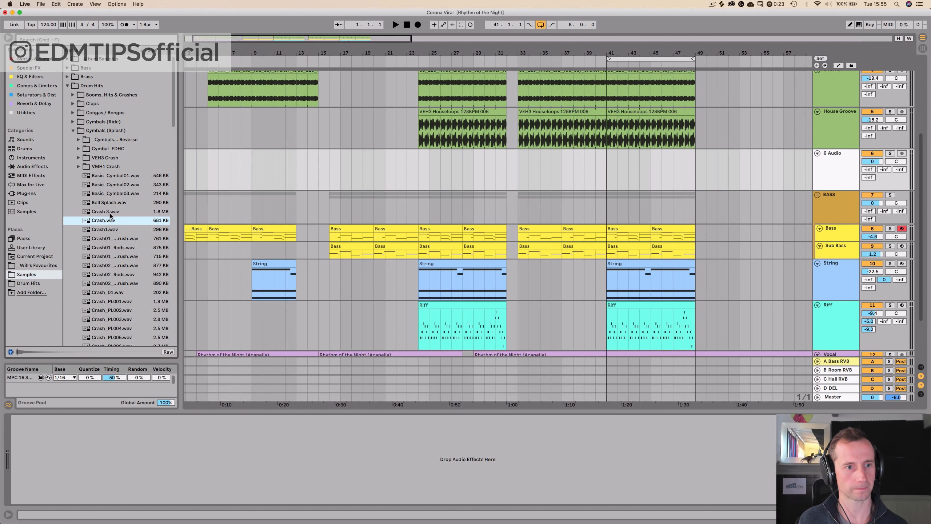
key("Down")
left_click(103, 240)
left_click(101, 231)
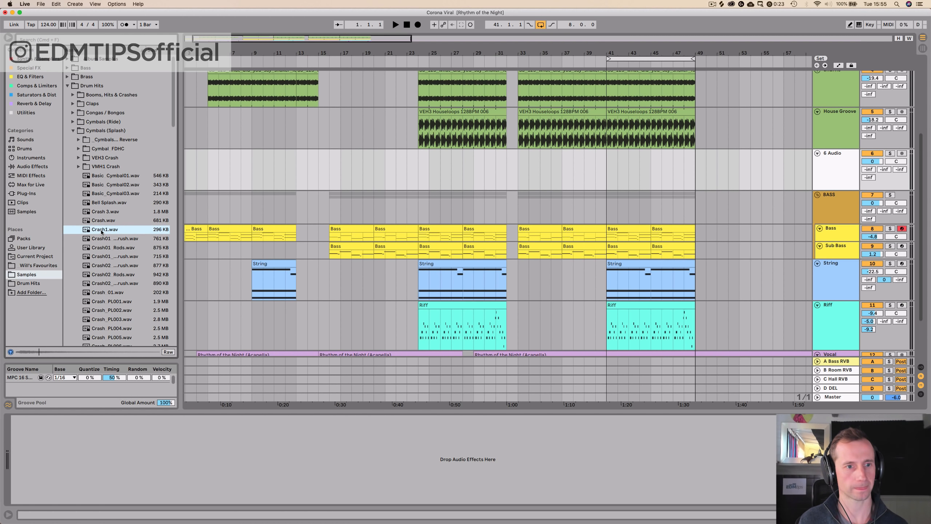
left_click_drag(354, 219, 520, 183)
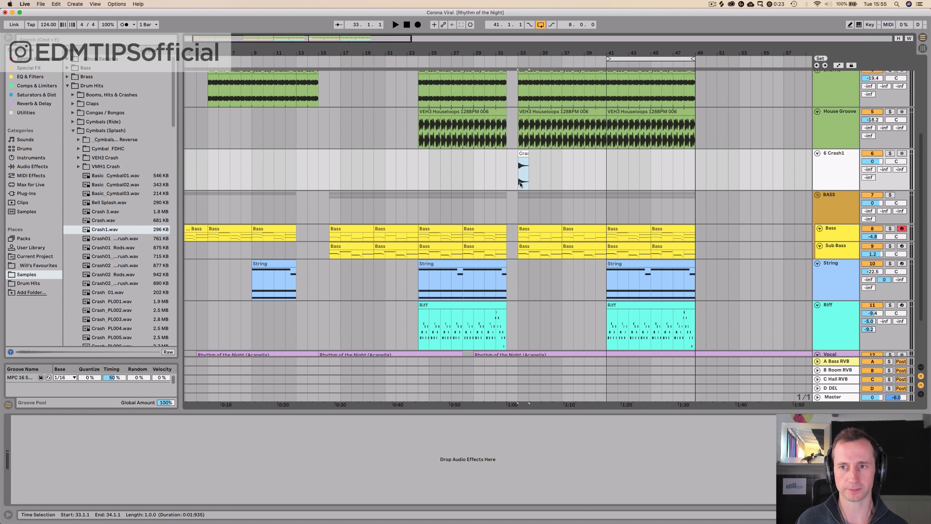
Add an EQ Eight to the Crash1 track and set its low cut to about 115 Hz
left_click(829, 167)
left_click(30, 76)
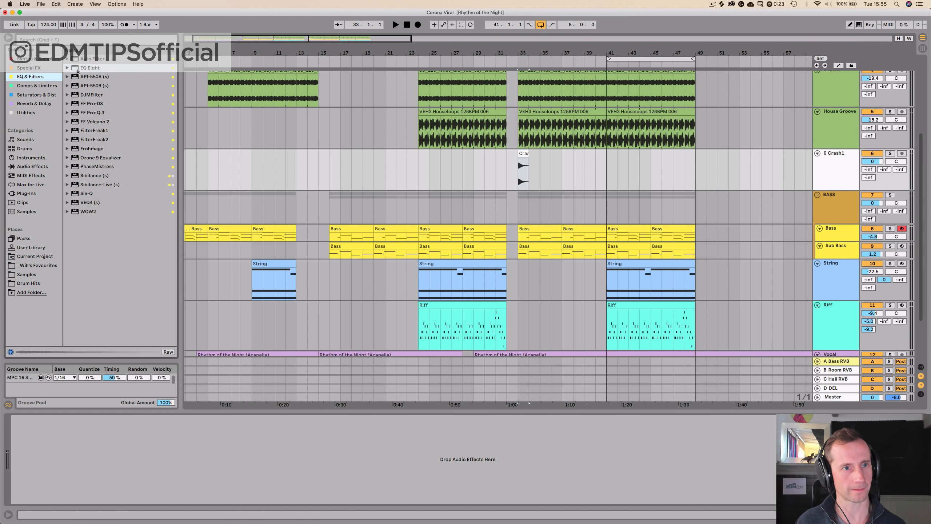
left_click_drag(359, 323, 440, 460)
left_click_drag(60, 462, 93, 462)
Lower the Crash1 track volume to -6.9 dB while playing from bar 33
key("space")
left_click_drag(873, 162, 873, 172)
key("space")
key("space")
key("space")
key("space")
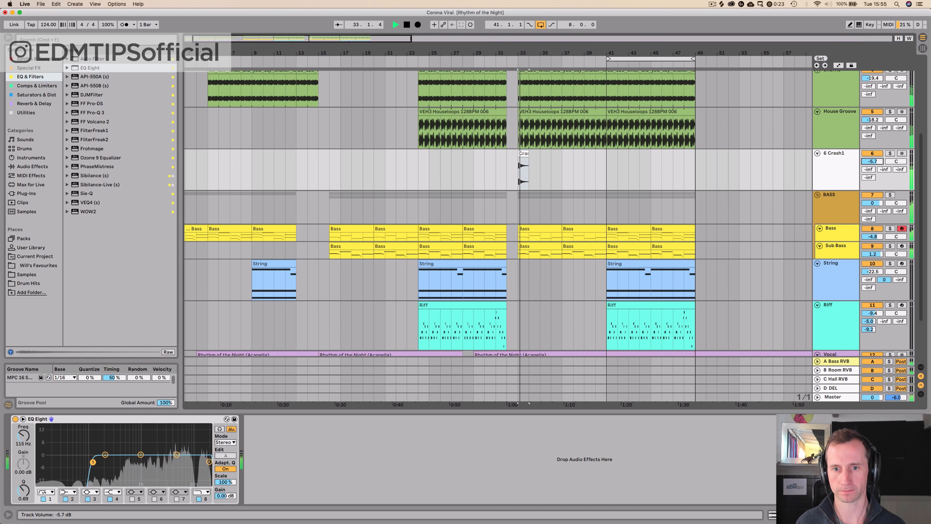
key("space")
Delete the Vocal clip that starts at bar 29, move the crash clip from bar 33 to bar 24 and play it
scroll(582, 272, "down", 4)
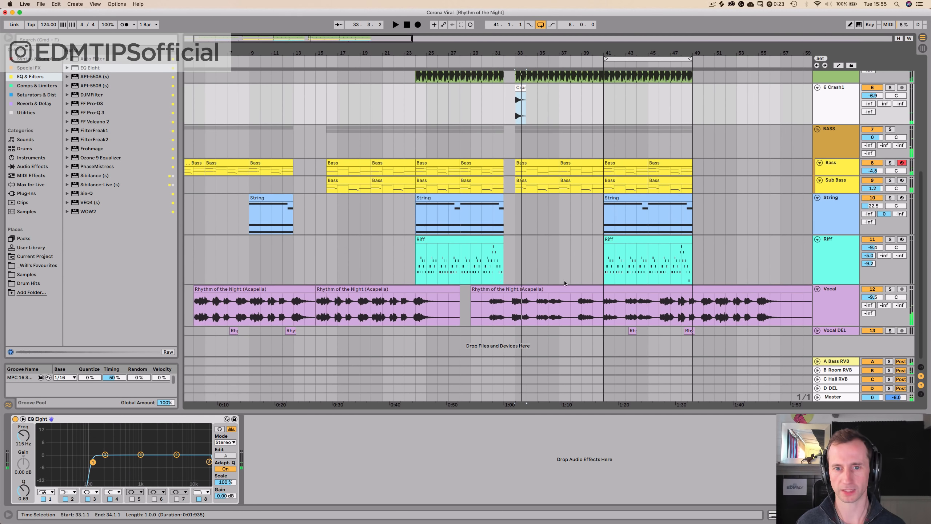
left_click(518, 291)
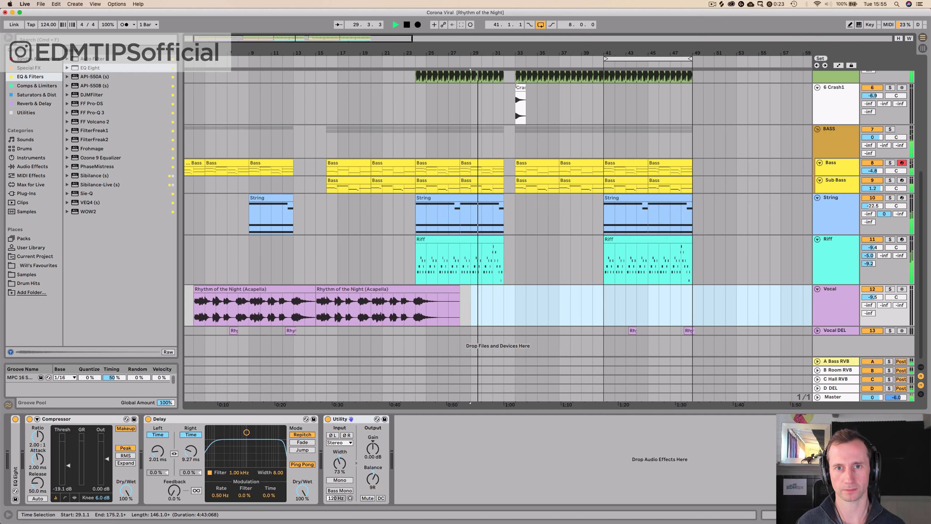
left_click_drag(521, 101, 421, 98)
key("space")
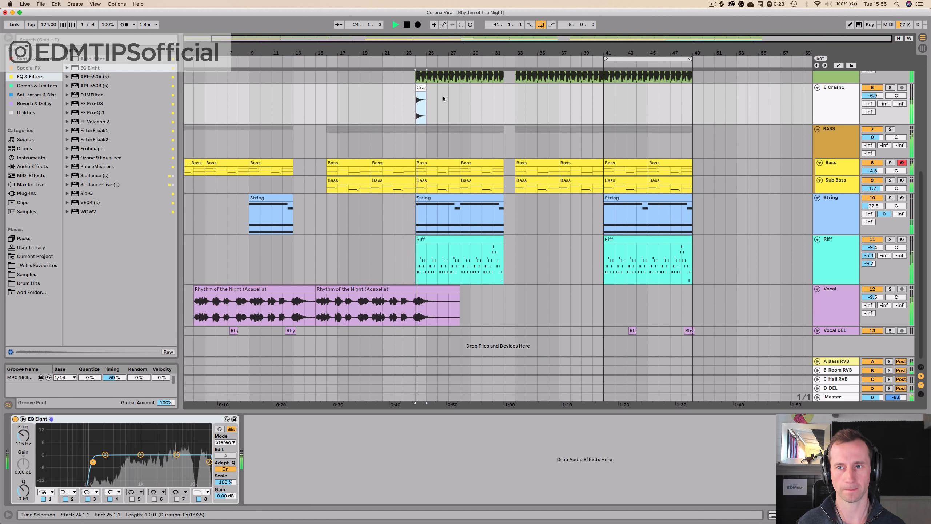
Set the Crash1 track's send A to 0 dB, its D-DEL send to about -10 dB and its volume to -11.2 dB during playback
left_click(836, 121)
key("Tab")
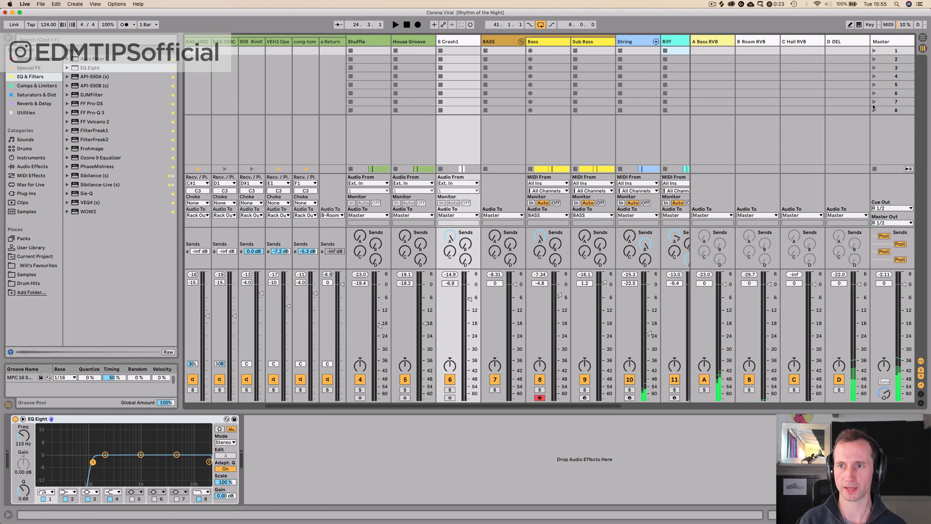
key("Tab")
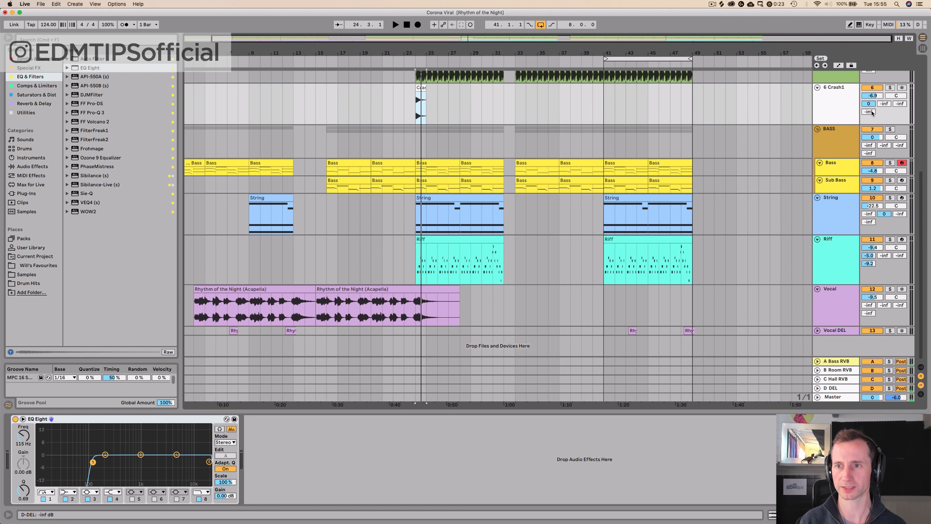
key("space")
mouse_move(869, 112)
left_mouse_down()
mouse_move(872, 96)
mouse_move(869, 116)
left_mouse_up()
key("space")
key("space")
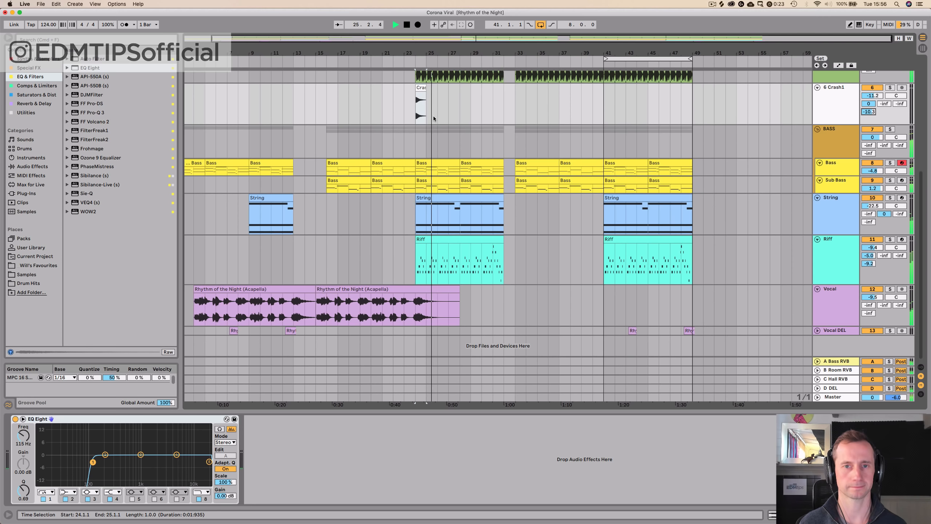
Show the Samples library and collapse its Cymbals (Splash) and Drum Hits folders
scroll(451, 94, "up", 5)
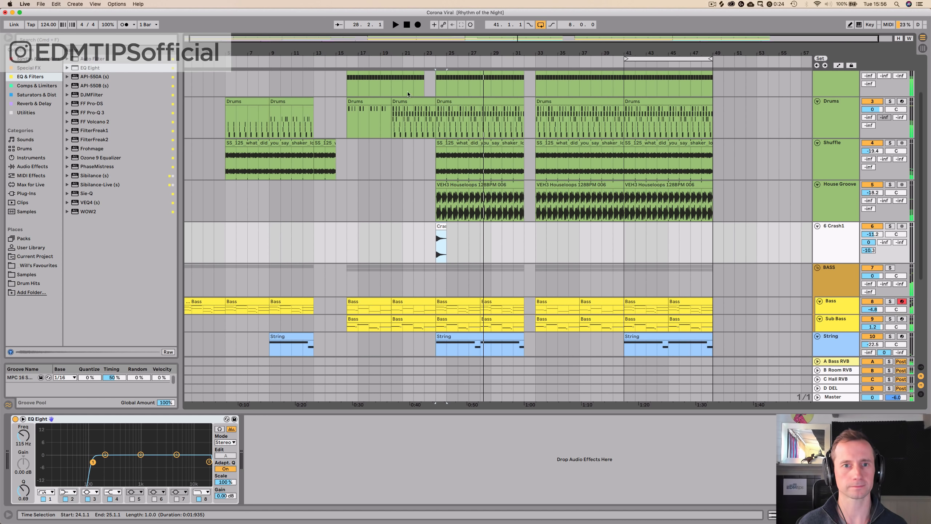
scroll(482, 201, "down", 5)
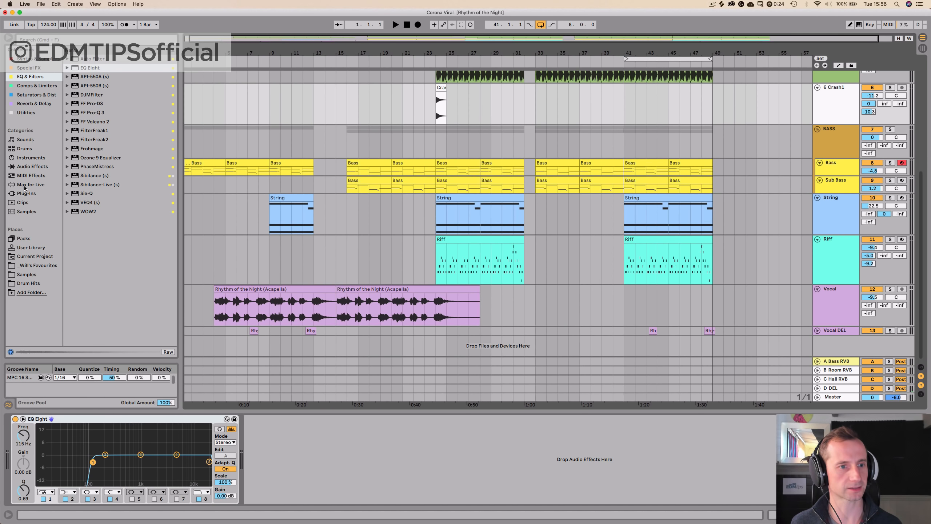
left_click(25, 274)
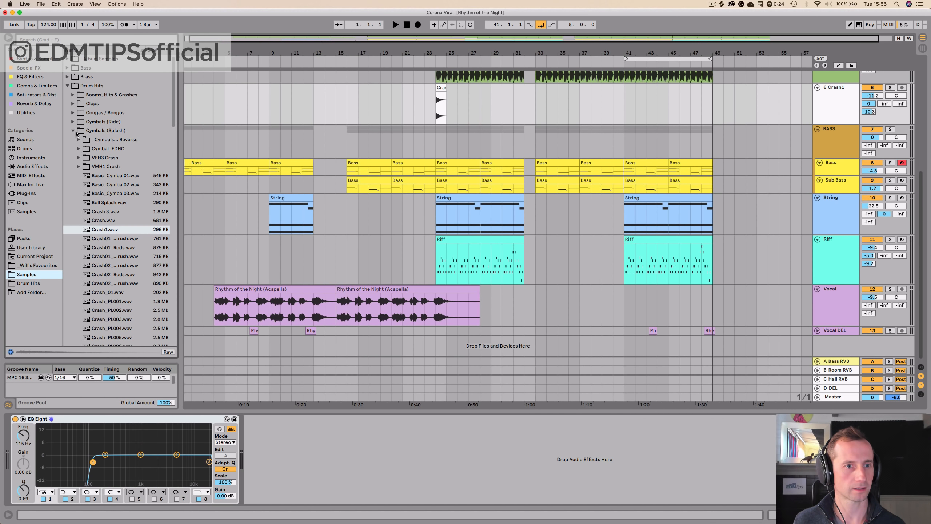
left_click(77, 133)
left_click(75, 132)
left_click(67, 85)
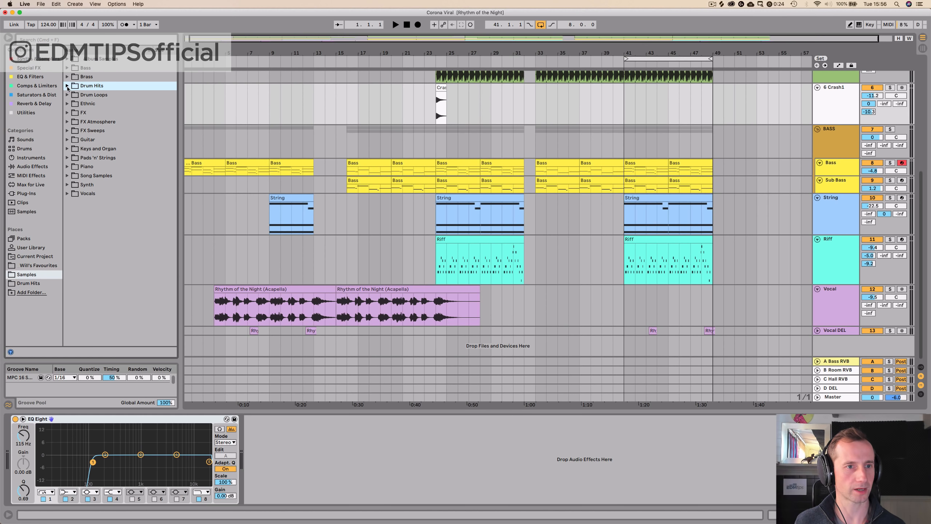
Open the Sweeps Down folder inside FX Sweeps, leaving the Sweeps Up folder collapsed
left_click(89, 114)
left_click(88, 113)
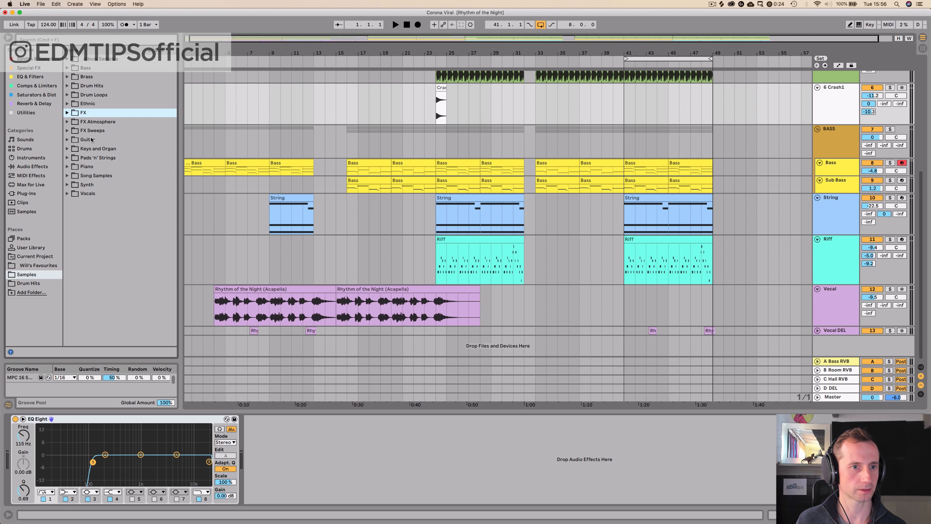
left_click(92, 132)
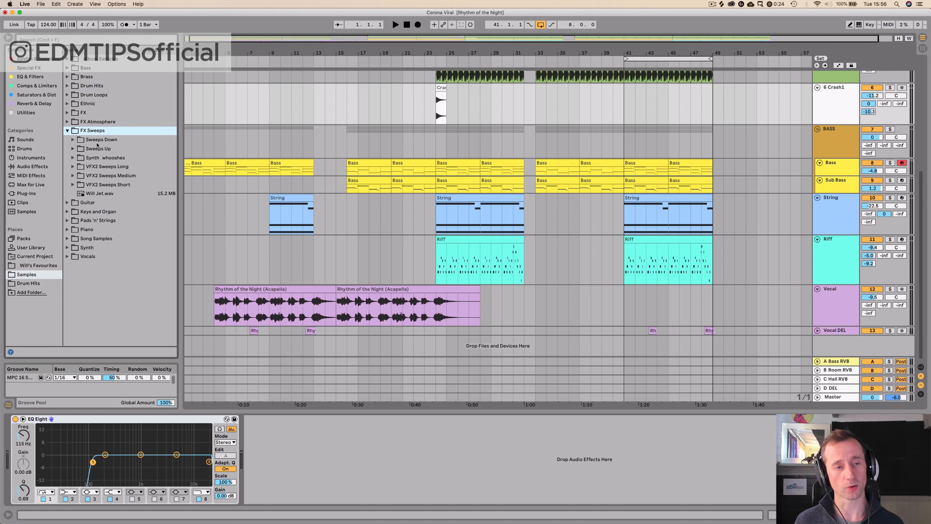
left_click(96, 149)
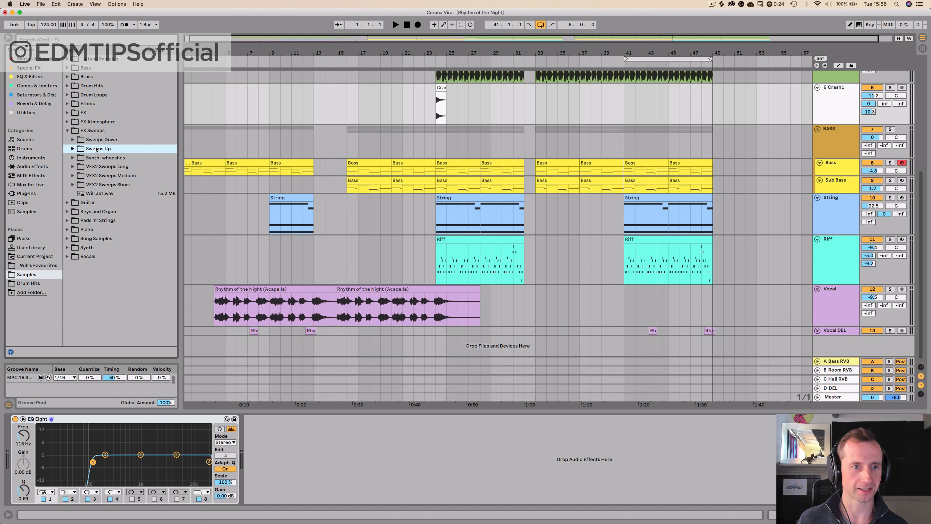
double_click(97, 149)
left_click(100, 159)
key("Left")
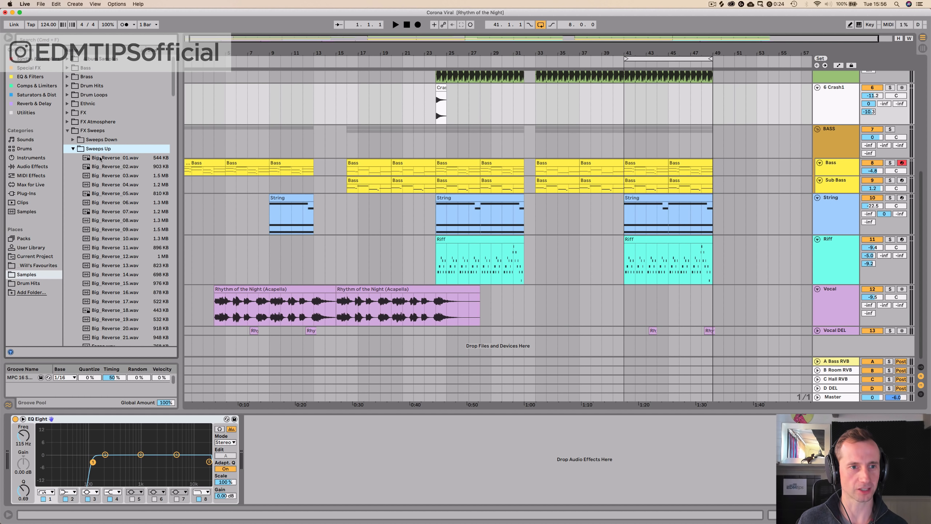
key("Left")
key("Up")
key("Right")
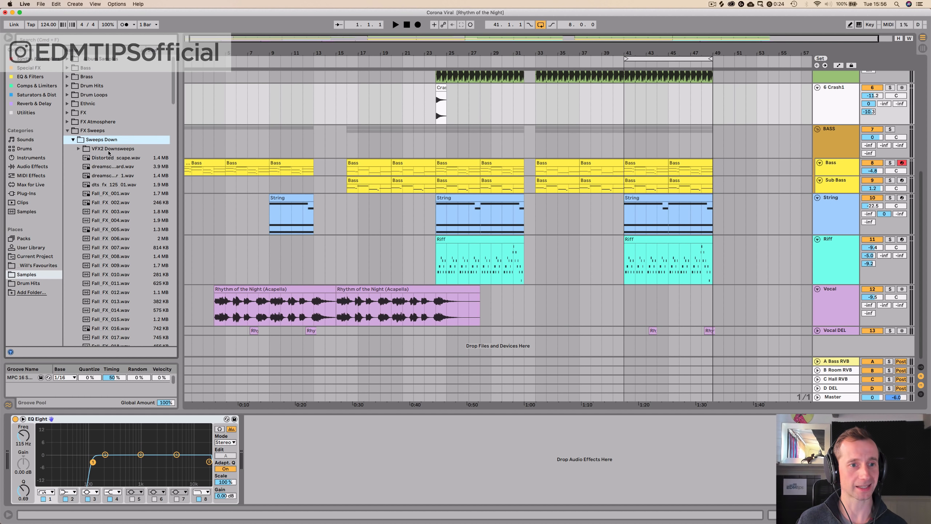
Widen the browser and audition downward sweeps, including VMH1 FX Sounds 127, Sweep_PL066 and Will's Fazee sweep 126
scroll(110, 198, "down", 20)
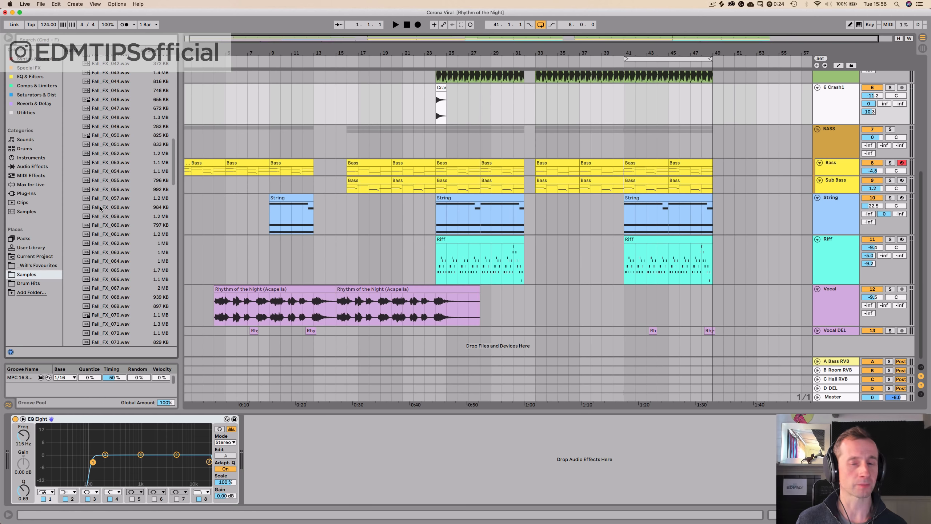
scroll(129, 209, "down", 15)
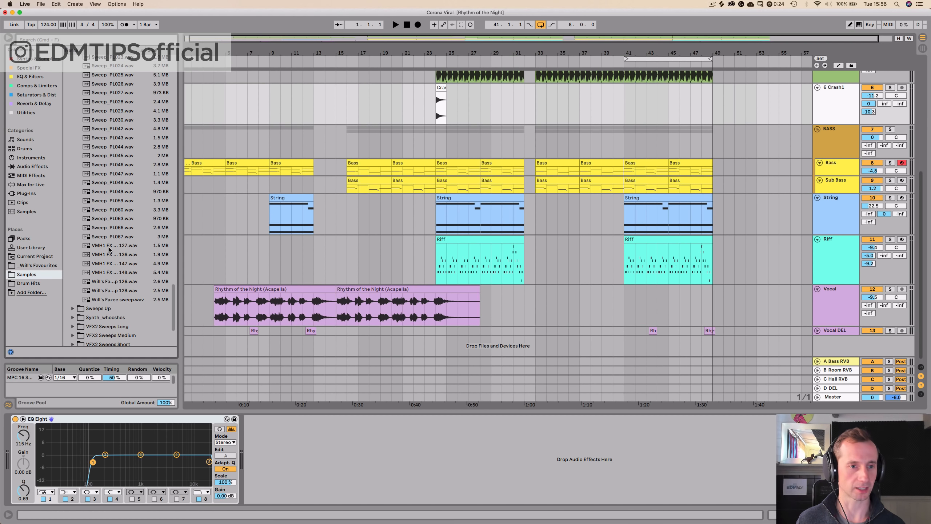
left_click_drag(182, 275, 229, 274)
left_click(95, 248)
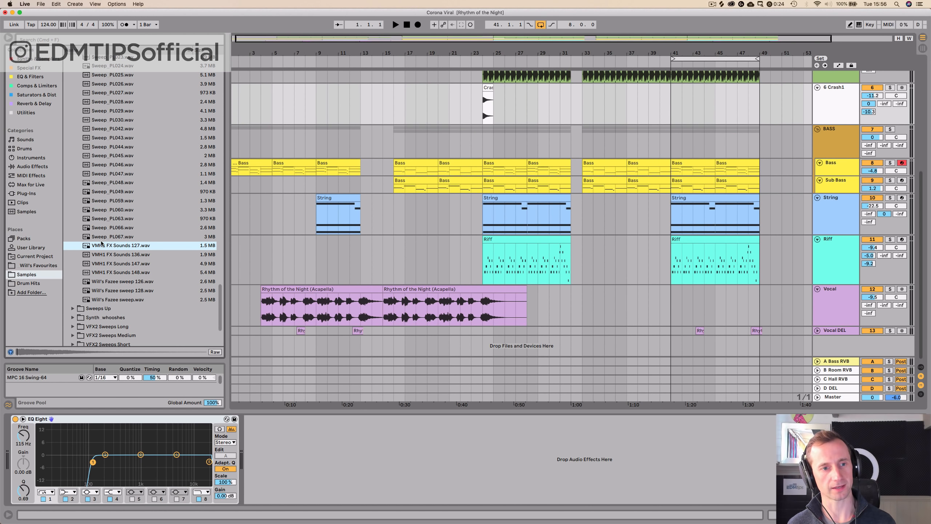
left_click(99, 238)
left_click(110, 229)
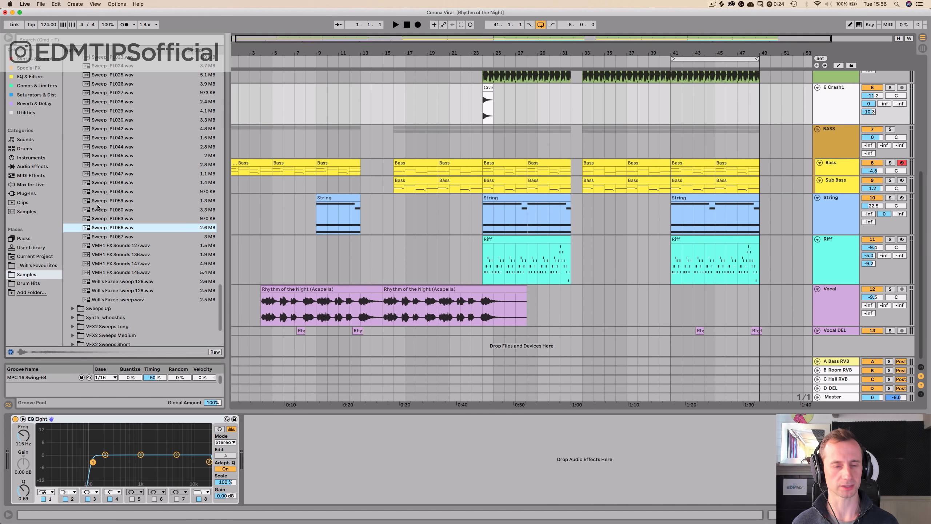
left_click(102, 281)
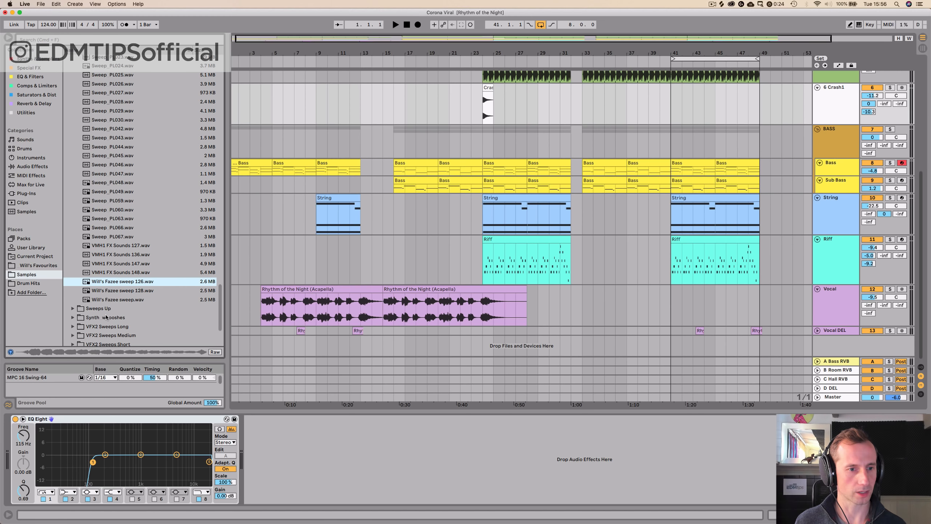
Audition more sweeps and place Sweep_PL024.wav at bar 24 on a new audio track below Crash1
scroll(107, 318, "up", 10)
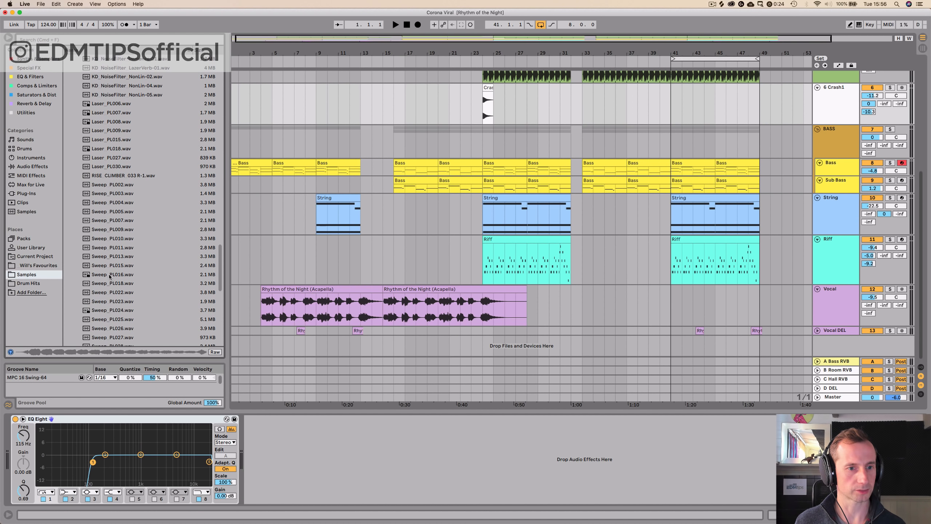
left_click(109, 275)
left_click(114, 310)
left_click_drag(112, 310, 483, 141)
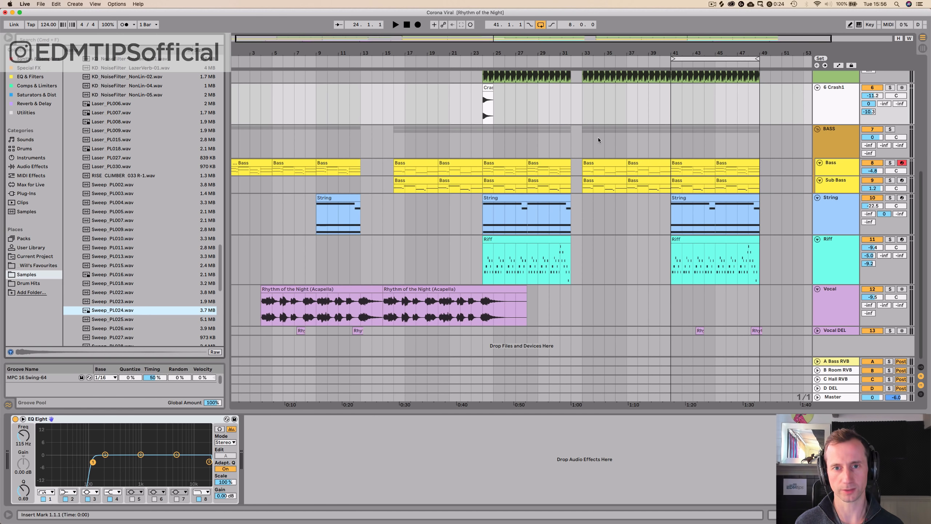
left_click(844, 102)
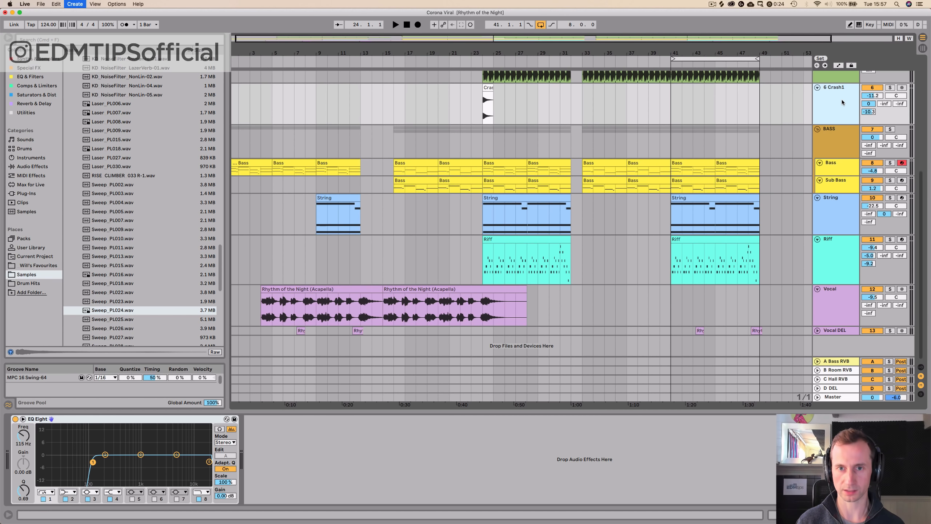
key("super+t")
left_click_drag(96, 310, 483, 161)
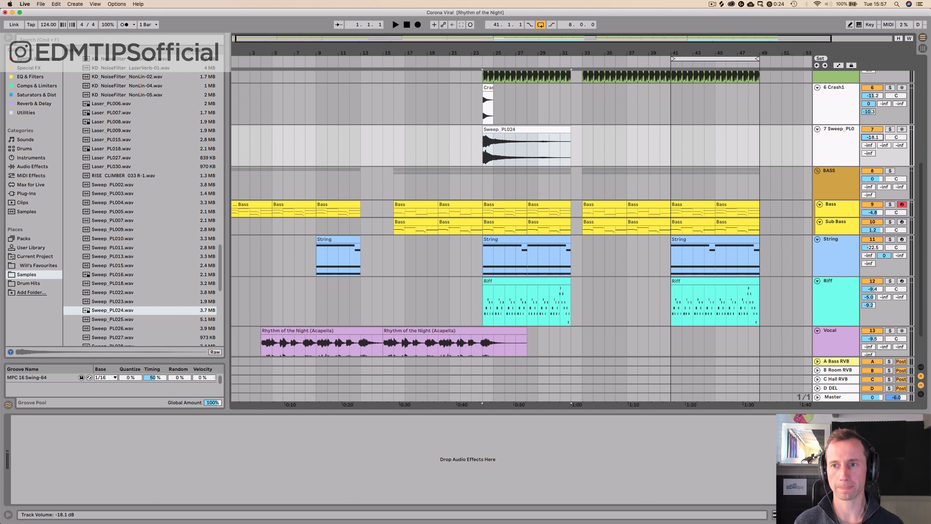
Set the Sweep_PL024 track's volume to -15.1 dB while playing from bar 24
key("space")
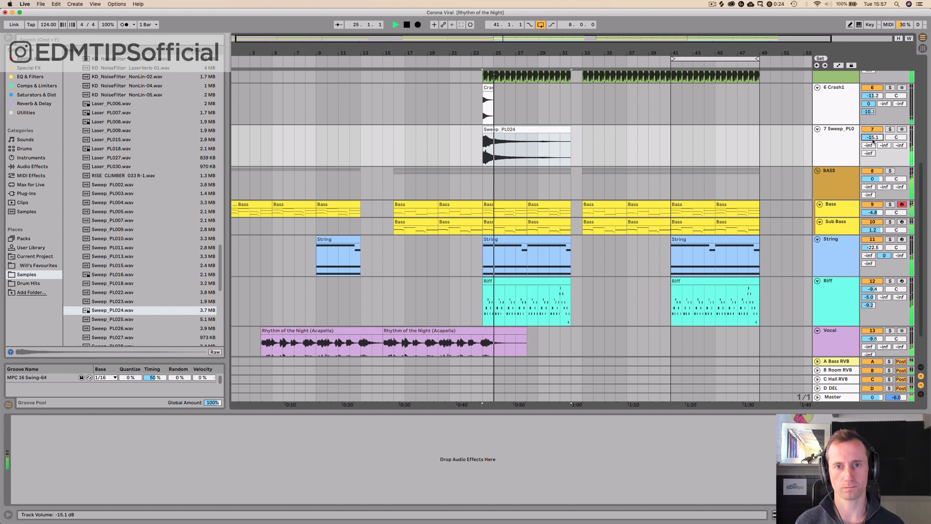
key("space")
left_click(406, 26)
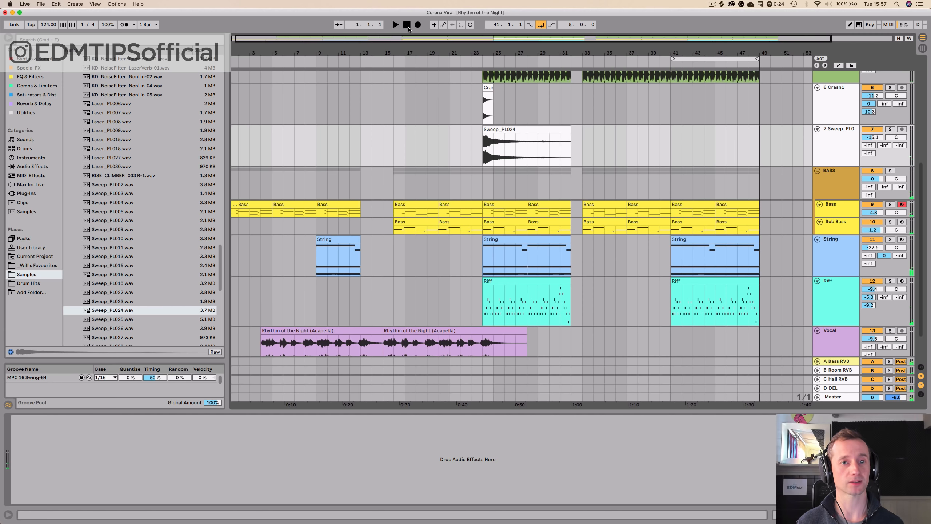
Play from the song start and set the low cut of the Bass track's EQ Eight to about 90 Hz
key("space")
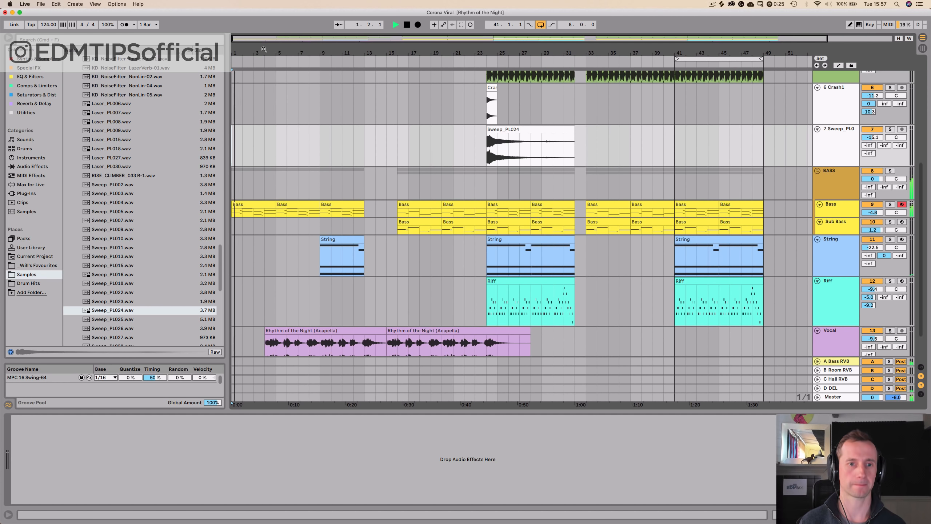
left_click(836, 210)
left_click_drag(647, 463, 666, 463)
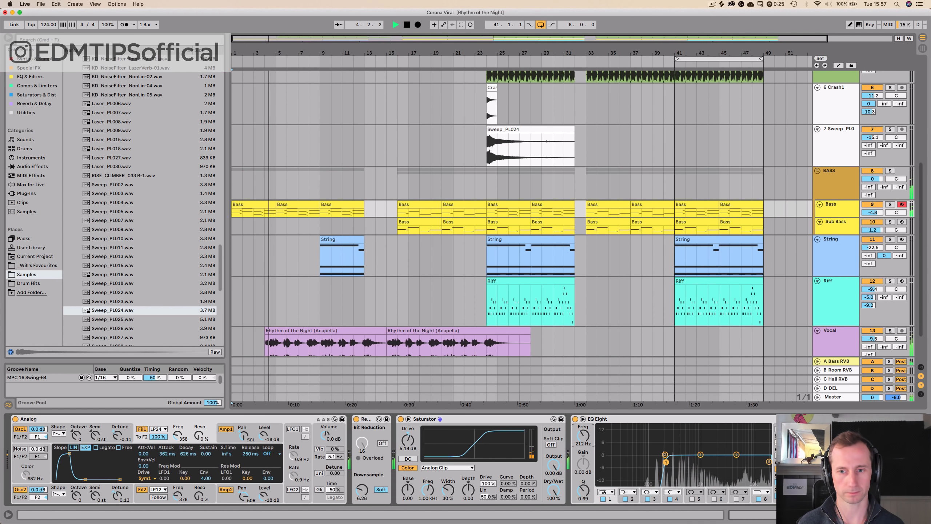
left_click_drag(585, 435, 585, 442)
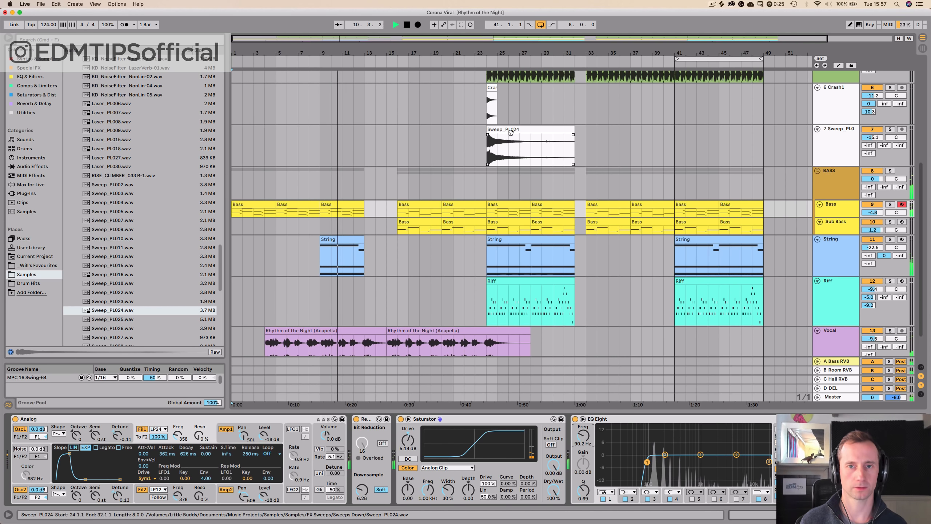
Add a reversed copy of the sweep at bars 5–13 and a forward copy from bar 13, shortened to bar 16 with a fade-out
left_click_drag(512, 130, 305, 139)
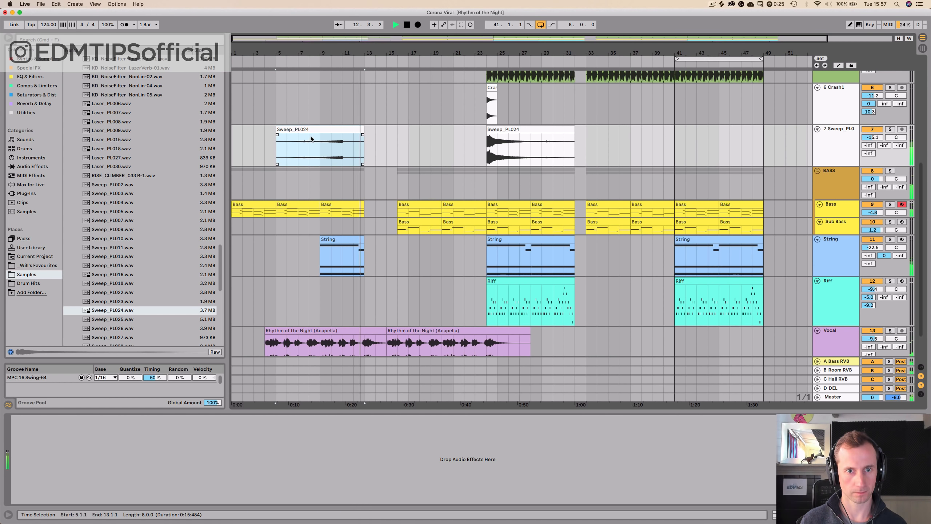
left_click_drag(320, 137, 385, 136)
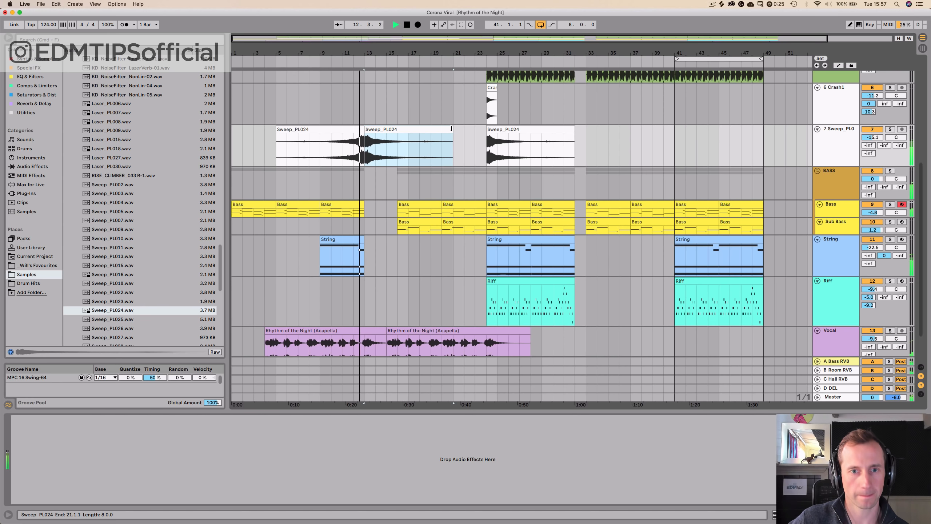
left_click_drag(453, 136, 374, 138)
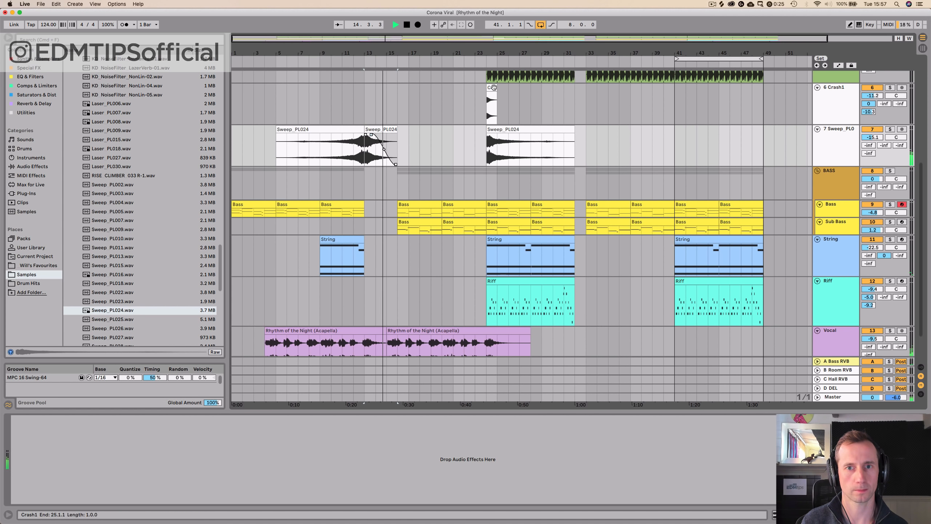
Copy the crash clip from bar 24 to bar 16 and fold the BASS group
left_click_drag(492, 88, 406, 99)
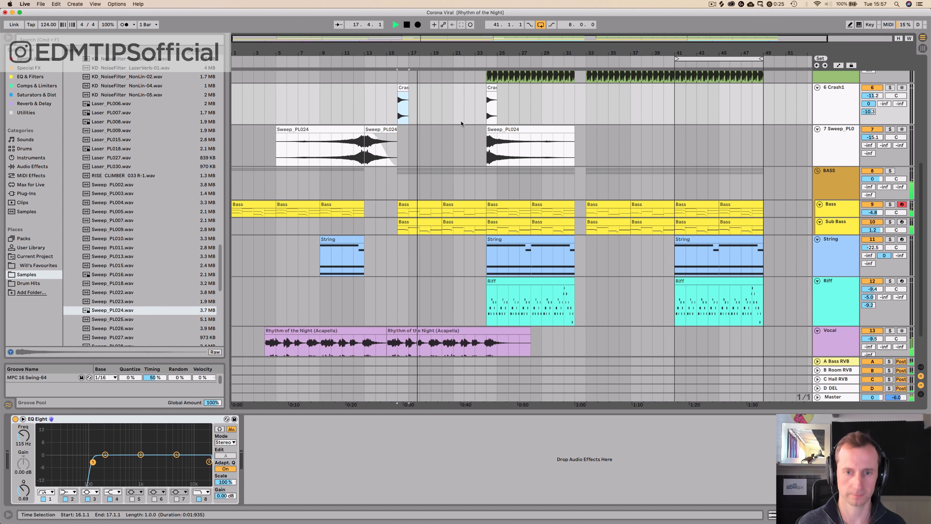
left_click(818, 170)
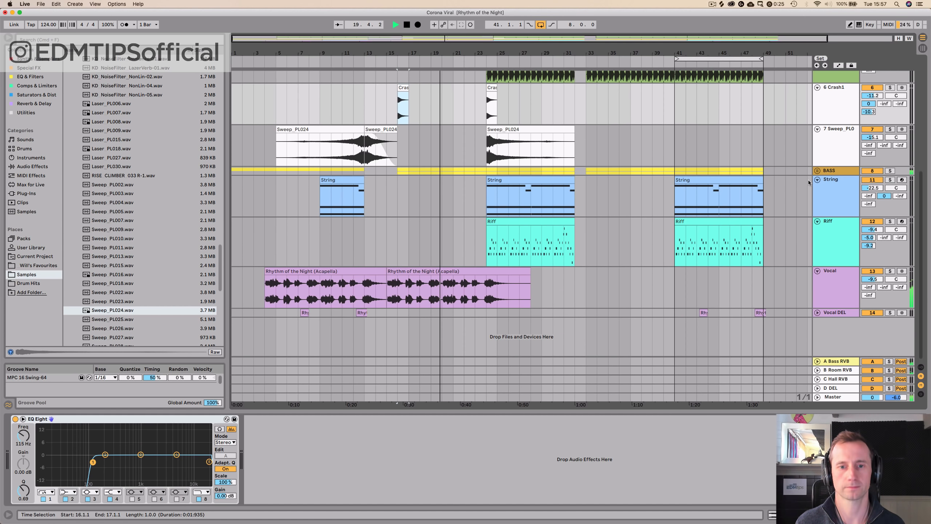
scroll(440, 225, "up", 5)
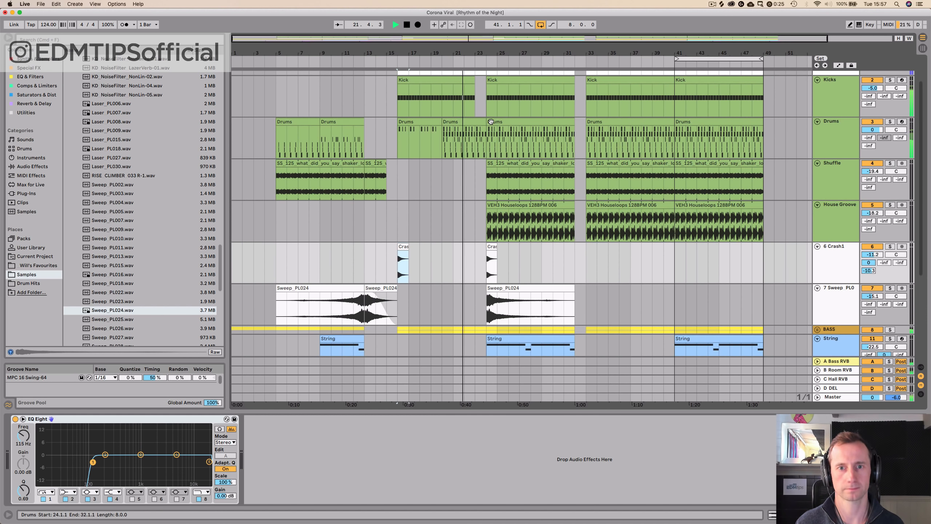
scroll(505, 262, "down", 5)
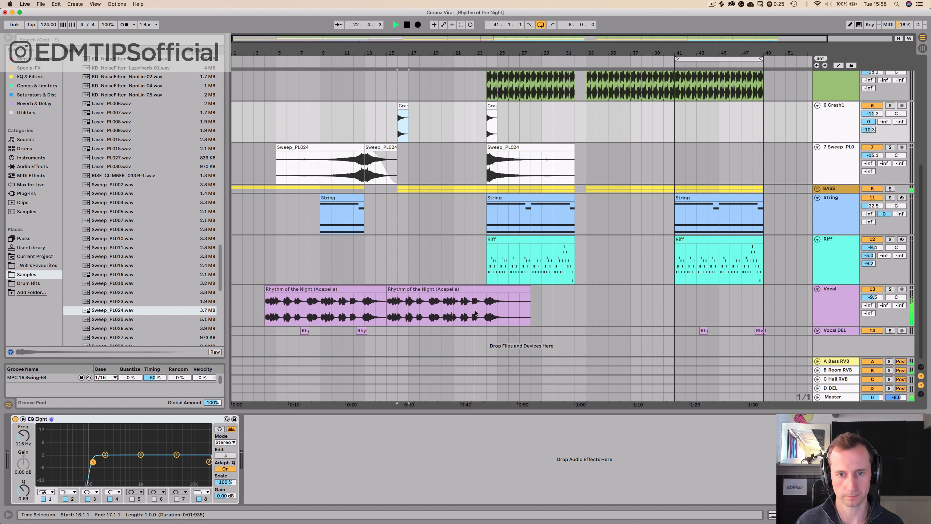
Stop playback and split the second Vocal acapella clip at 23.4.1, just before bar 24
left_click(485, 314)
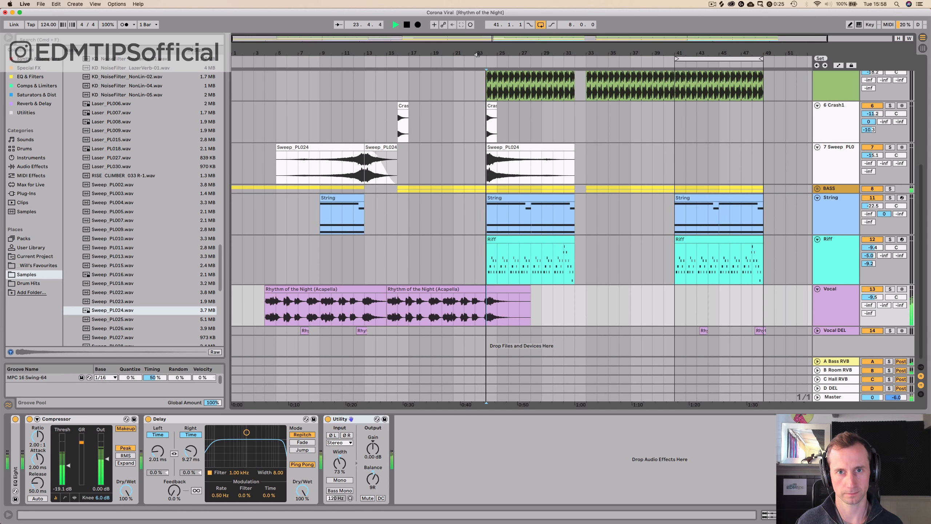
key("plus")
left_click(484, 314)
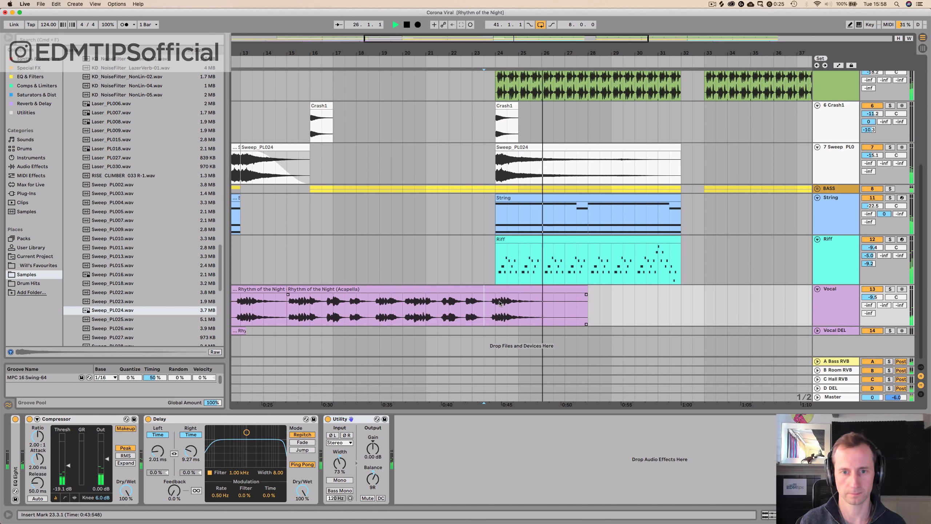
key("space")
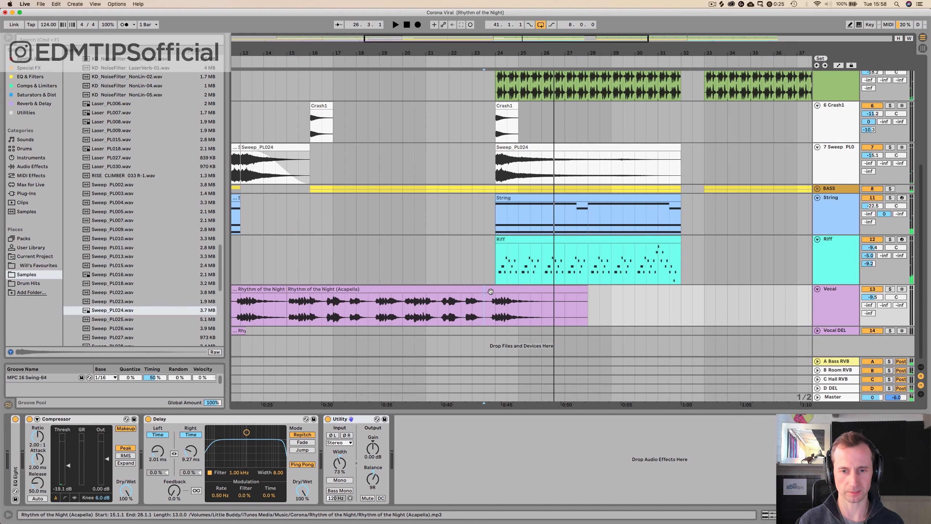
key("super+e")
left_click_drag(478, 57, 494, 239)
left_click(487, 293)
Extend the end of the Vocal clip starting at 23.4.1 to beyond bar 57
left_click_drag(495, 289, 528, 289)
left_click_drag(534, 50, 535, 8)
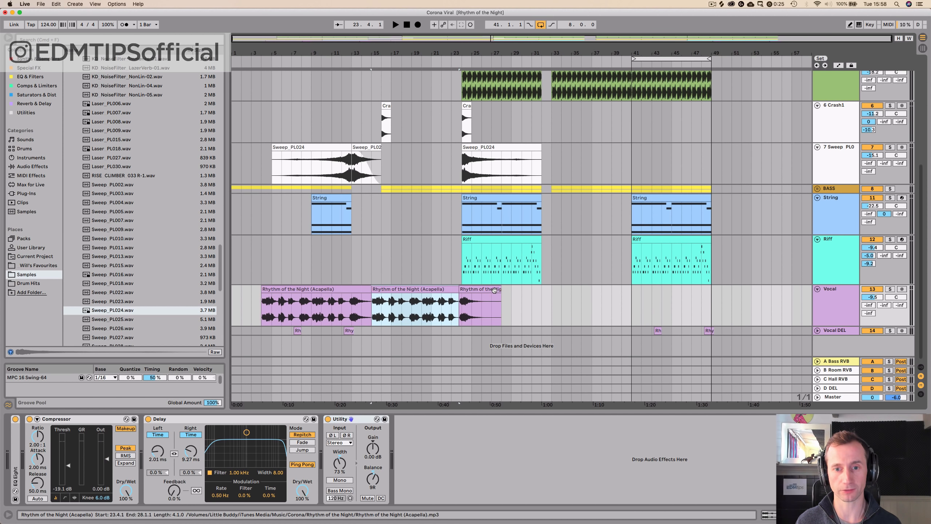
left_click_drag(499, 292, 915, 281)
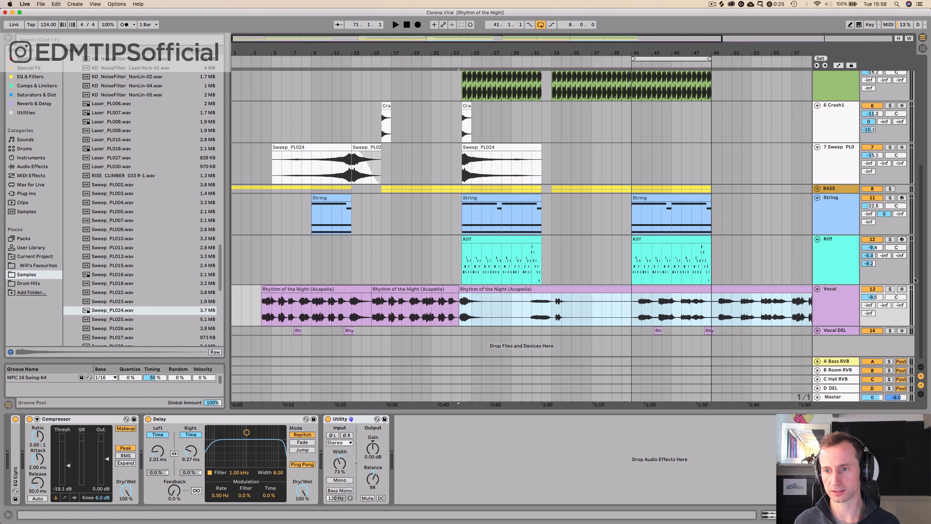
Solo the Vocal track and audition the extended acapella clip from bar 41 and from bar 50
left_click(642, 329)
key("space")
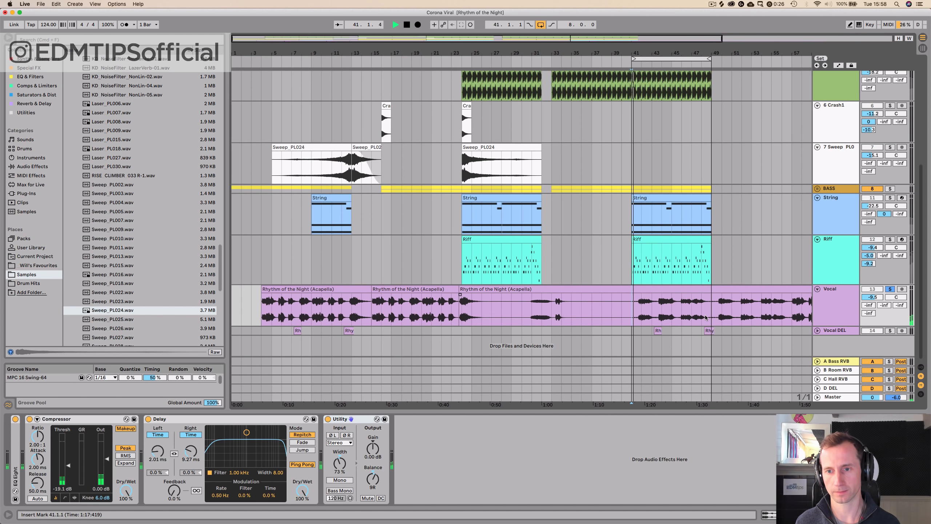
left_click(719, 315)
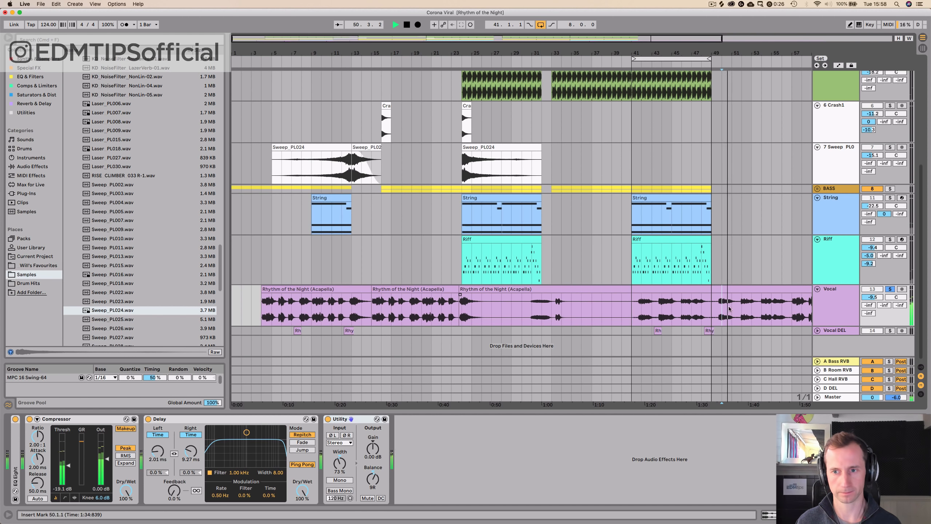
scroll(754, 315, "right", 3)
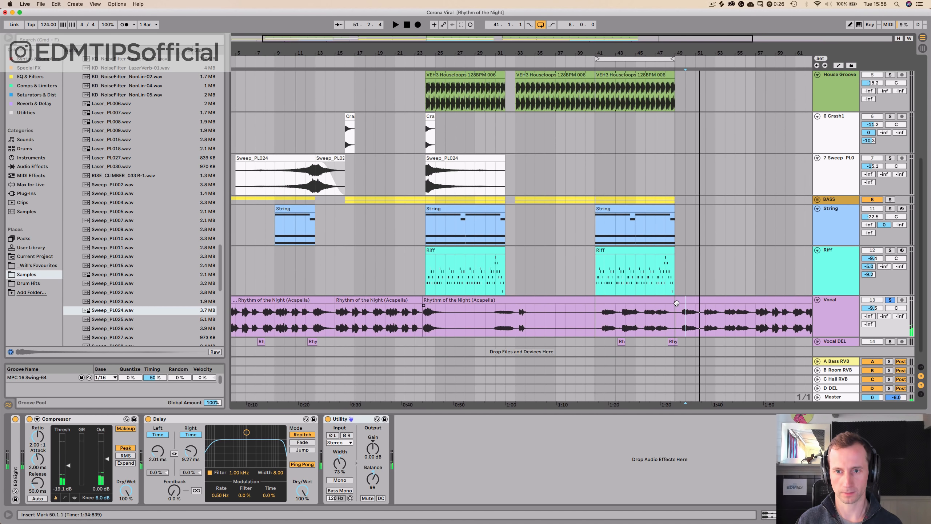
Inspect the waveform of the Vocal clip starting at 23.4.1, audition it from bar 42, and return to the track's device chain
double_click(477, 328)
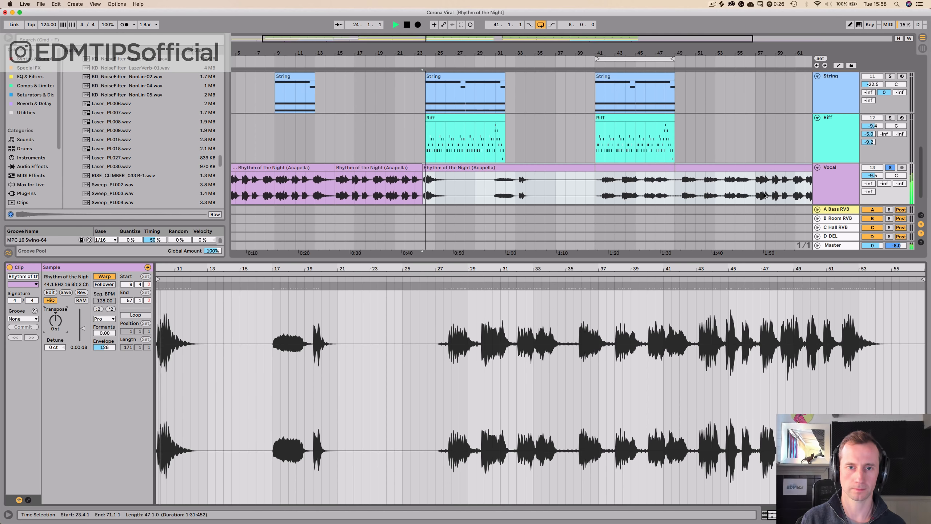
left_click(605, 187)
key("space")
key("space")
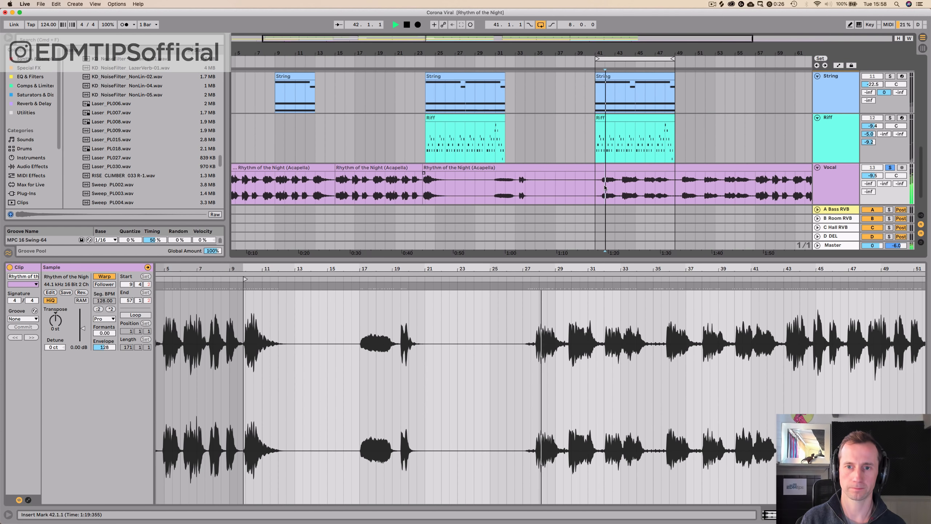
key("shift+Tab")
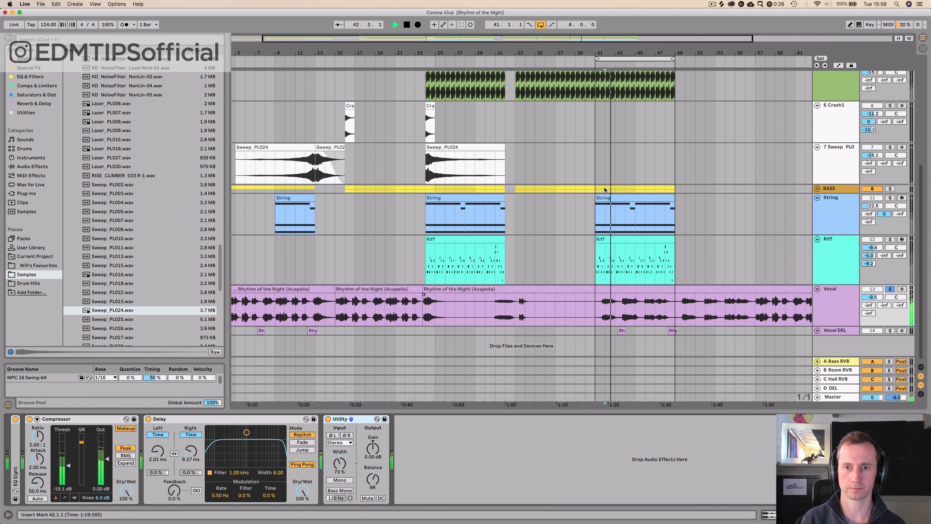
Audition the late phrases of the soloed Vocal clip, including from bar 57, view the whole arrangement, and stop playback
left_click(725, 305)
key("space")
key("space")
left_click(757, 312)
key("space")
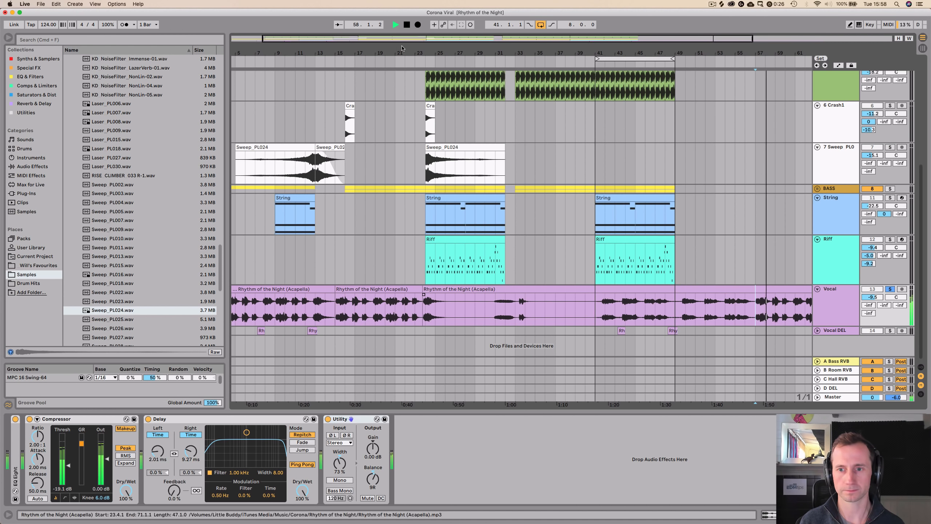
key("w")
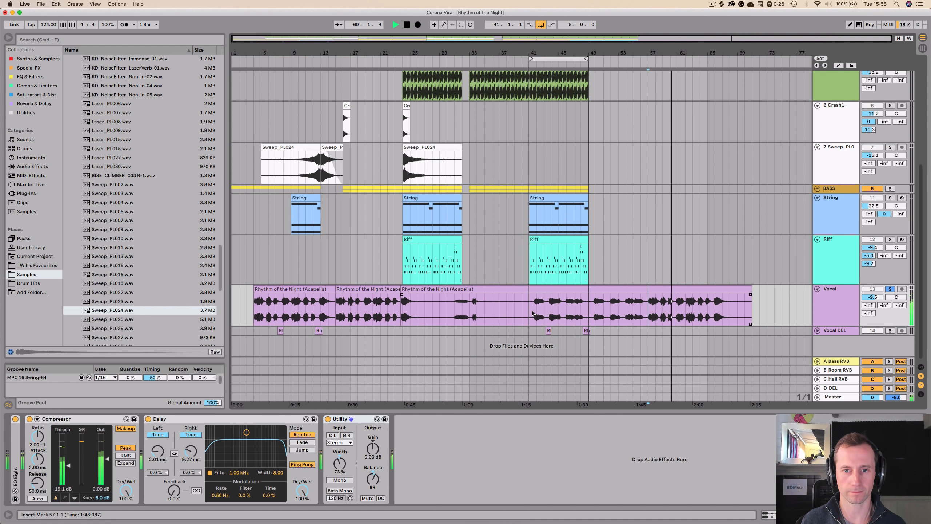
key("space")
Replace the long Vocal clip starting at 23.4.1 with a copy of its four-bar phrase from bar 31, placed at bar 24
left_click(455, 312)
left_click_drag(455, 312, 484, 311)
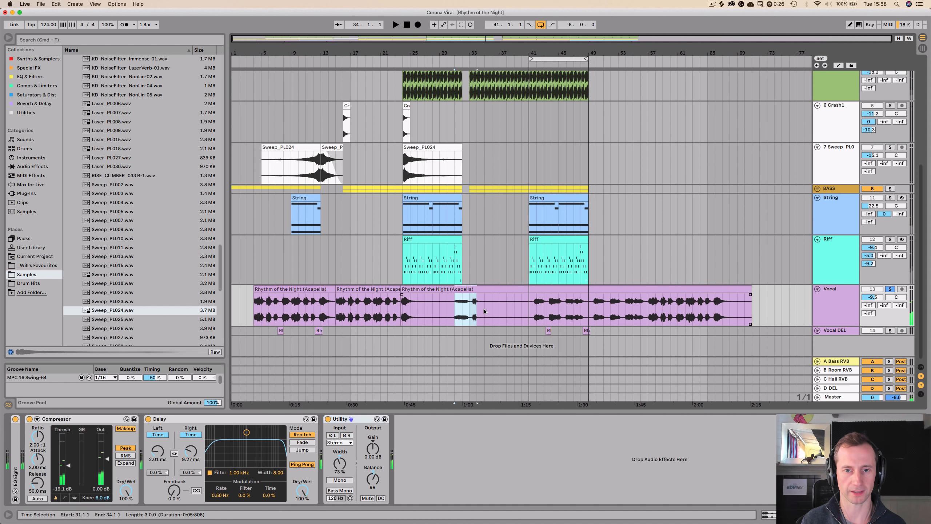
left_click_drag(403, 53, 448, 215)
left_click(423, 290)
key("Delete")
left_click(433, 304)
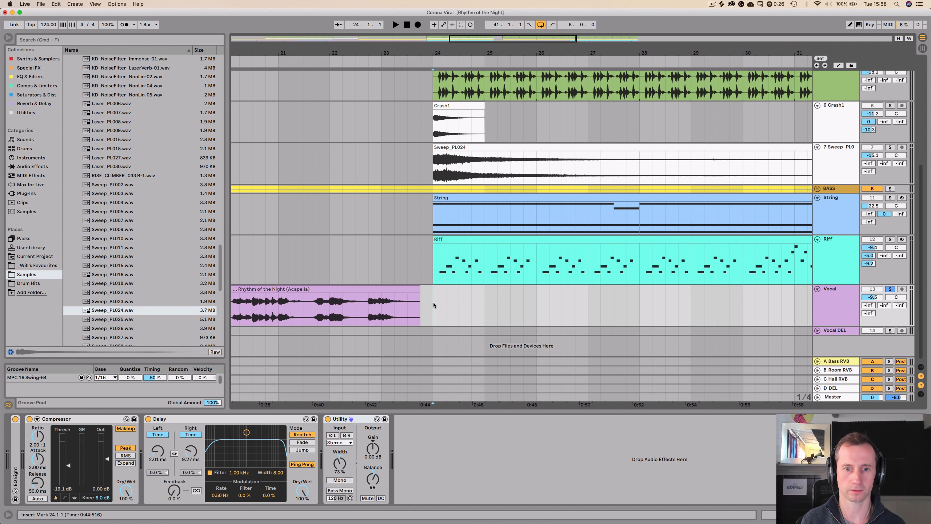
key("super+v")
Extend the end of the Vocal clip before bar 24 slightly, play the transition from bar 21, and unsolo the Vocal track
mouse_move(421, 292)
left_mouse_down()
mouse_move(447, 291)
mouse_move(424, 291)
left_mouse_up()
left_click(283, 58)
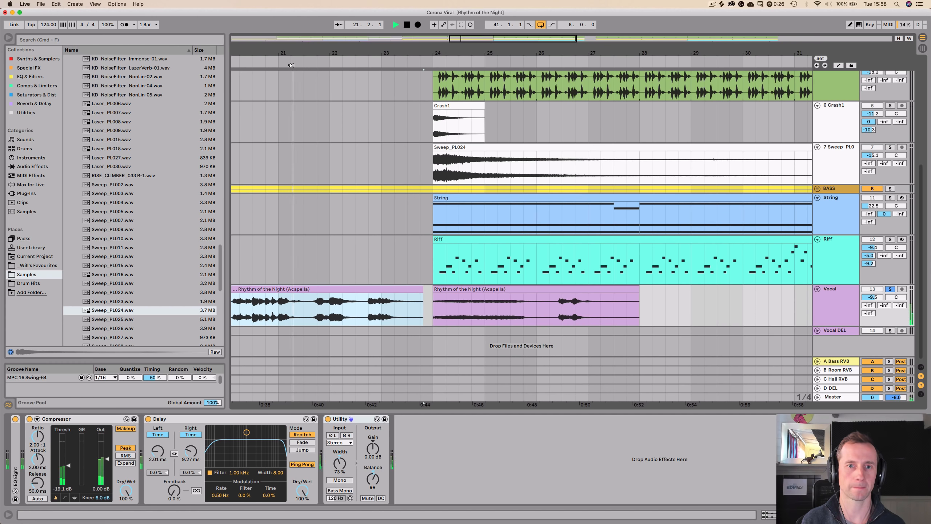
left_click(894, 291)
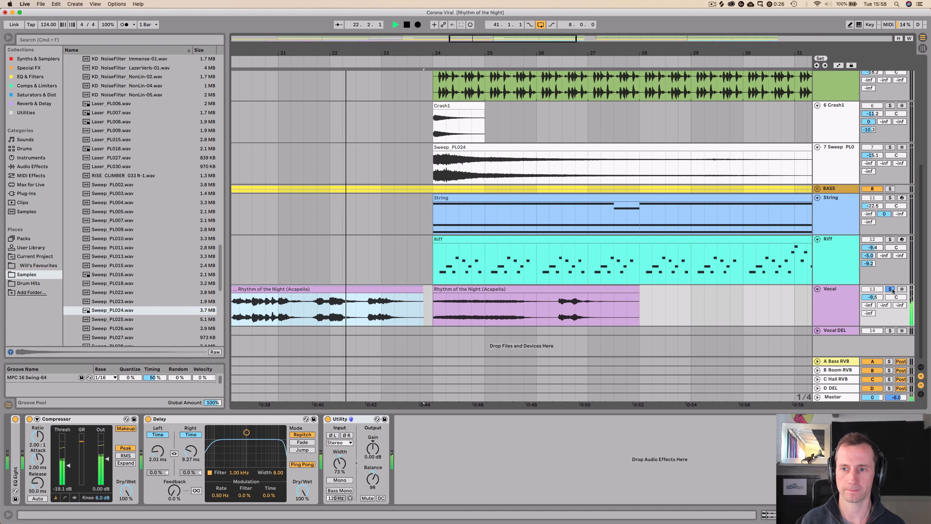
Set the Vocal track's D-DEL send to -11.2 dB while the full mix plays past bar 24, and stop playback
left_click_drag(432, 45, 461, 51)
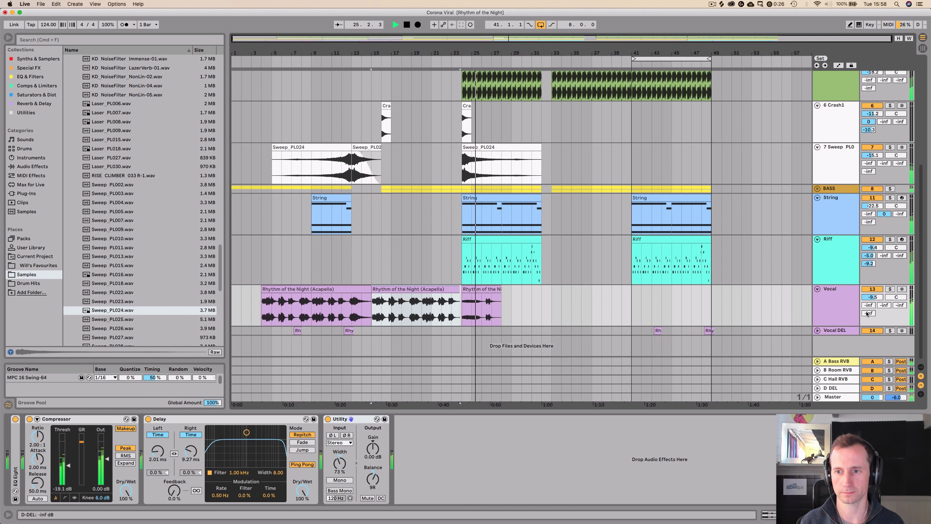
left_click_drag(869, 313, 869, 316)
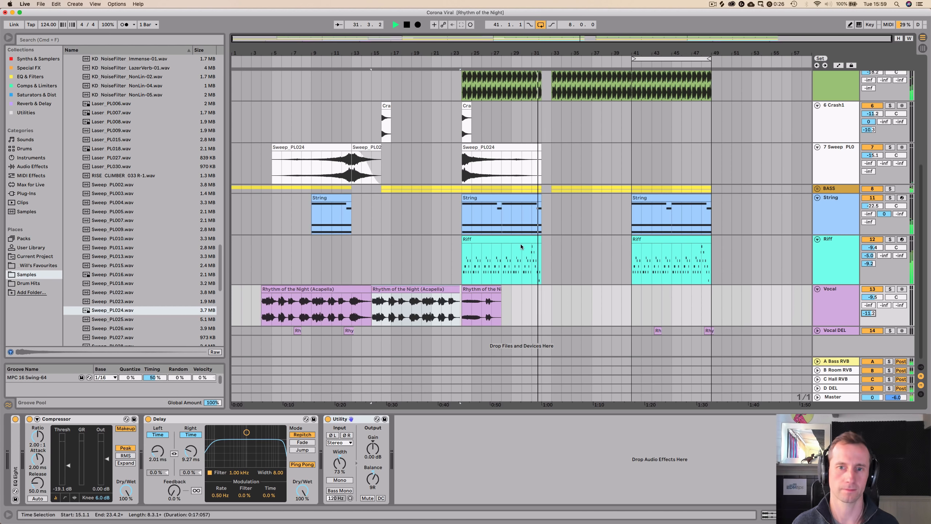
key("space")
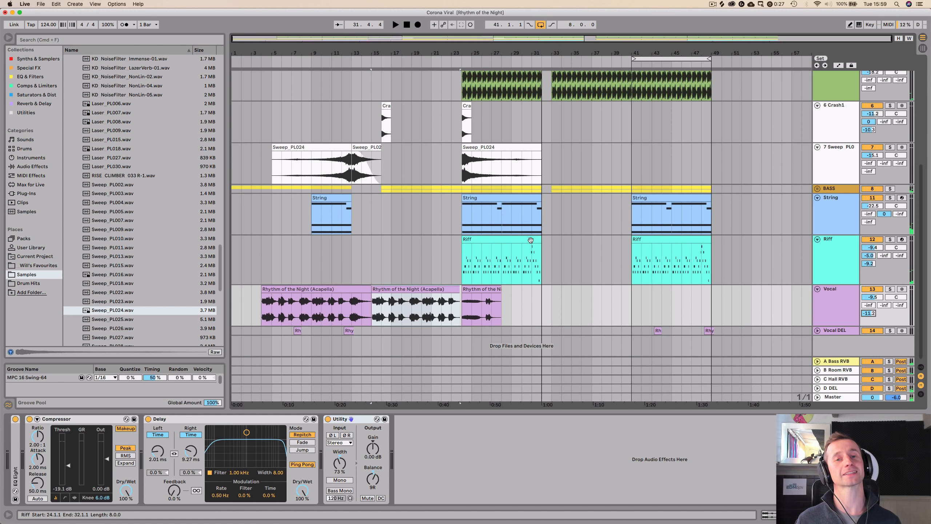